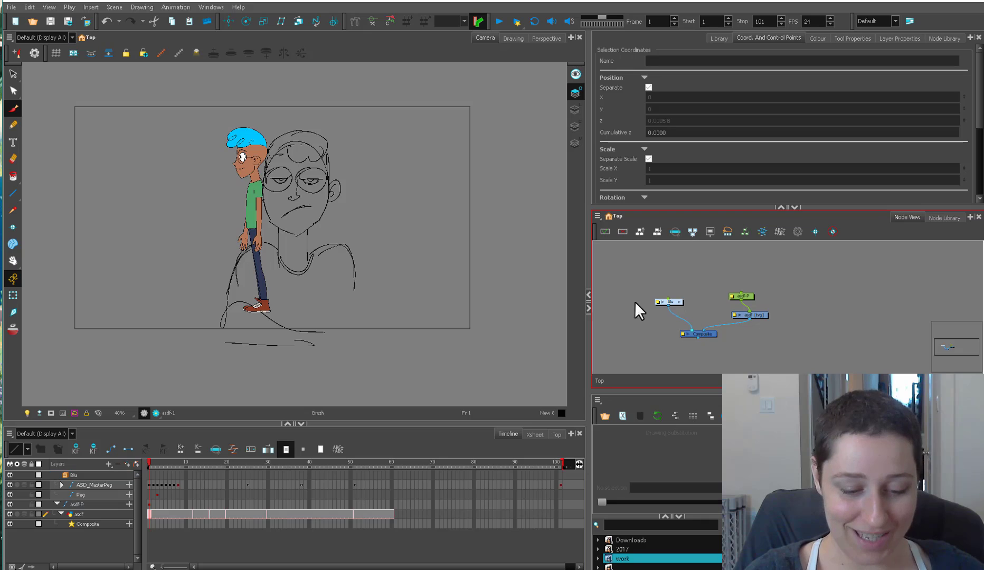
Reposition the Blu rig, Composite and asdf sketch nodes to space out the node network
{"action": "left_click_drag", "start_coordinate": [670, 301], "coordinate": [674, 299]}
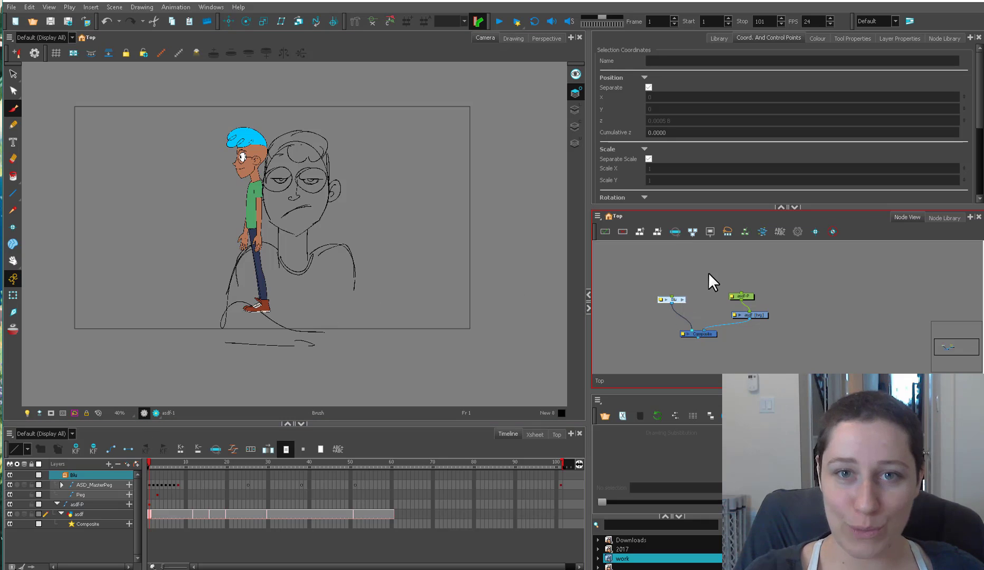
{"action": "left_click_drag", "start_coordinate": [719, 283], "coordinate": [747, 308]}
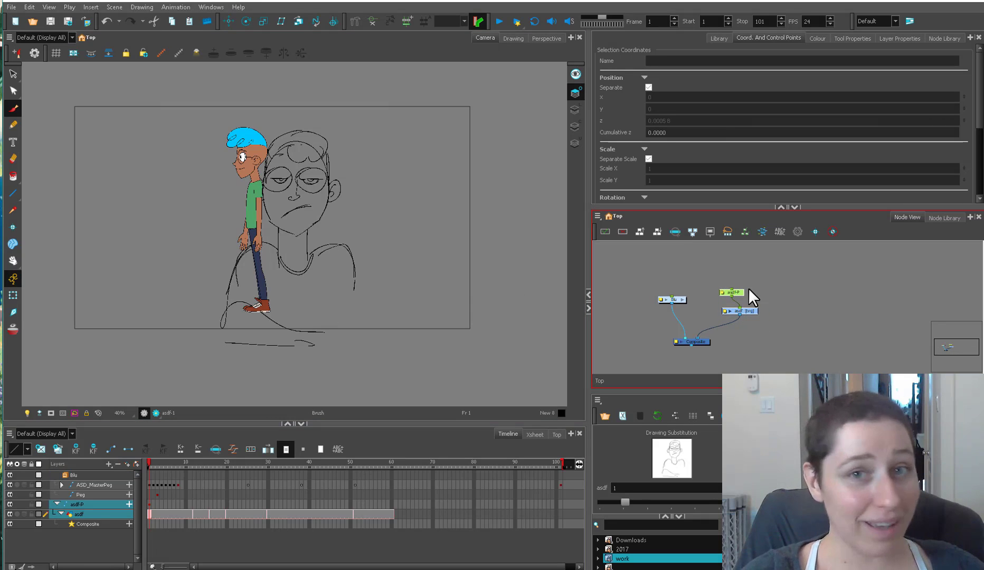
{"action": "left_click", "coordinate": [694, 292]}
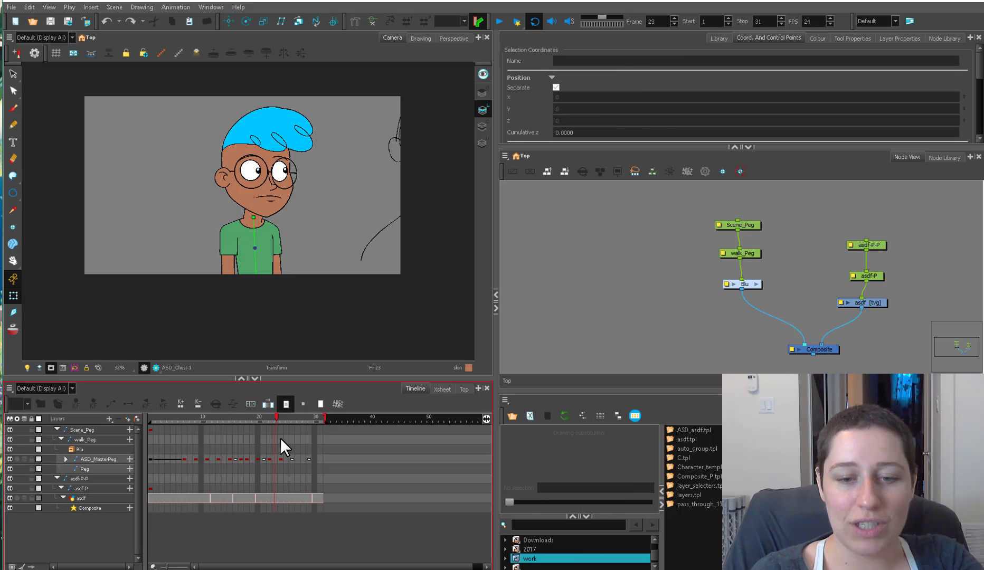
Scrub the animated scene backward from frame 23 to review the character's movement
{"action": "left_click_drag", "start_coordinate": [280, 438], "coordinate": [185, 436]}
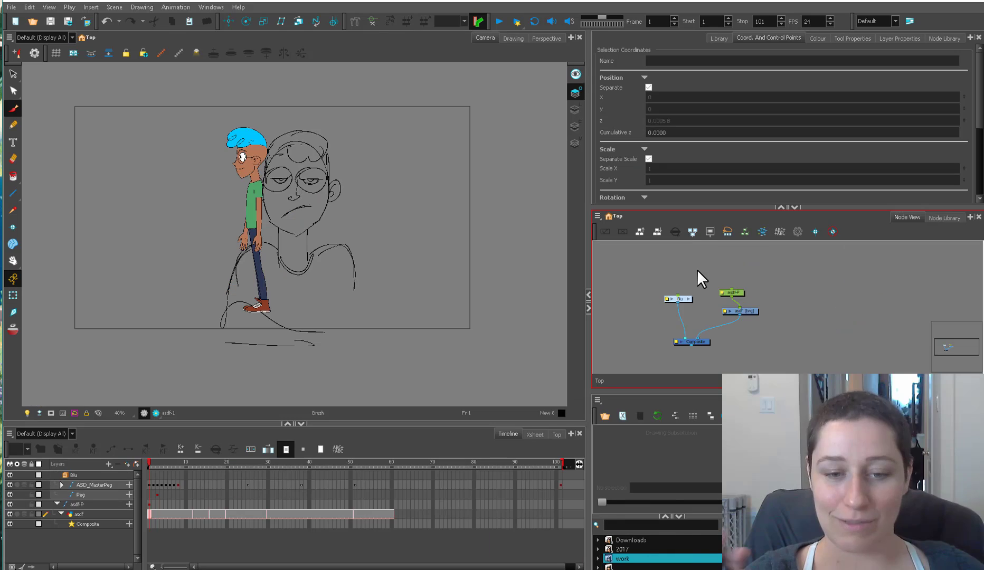
Disable the asdf sketch drawing and its peg so that only the character rig is displayed
{"action": "left_click_drag", "start_coordinate": [760, 281], "coordinate": [716, 310]}
{"action": "key", "text": "d"}
{"action": "left_click", "coordinate": [641, 280]}
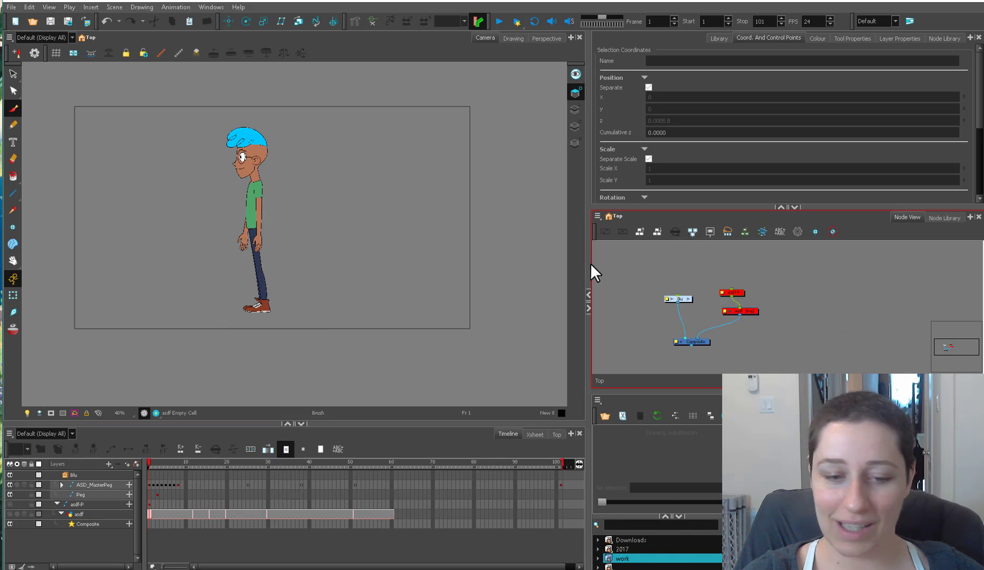
Scrub the rig's first frames to review its turnaround poses, returning to frame 1
{"action": "scroll", "coordinate": [423, 296], "scroll_direction": "up", "scroll_amount": 1}
{"action": "left_click", "coordinate": [181, 465]}
{"action": "left_click_drag", "start_coordinate": [179, 464], "coordinate": [149, 465]}
Select the character's jaw on frame 1 with the Transform tool and step forward through its mouth drawing substitutions
{"action": "scroll", "coordinate": [264, 233], "scroll_direction": "up", "scroll_amount": 2}
{"action": "left_click_drag", "start_coordinate": [270, 224], "coordinate": [339, 284]}
{"action": "scroll", "coordinate": [338, 283], "scroll_direction": "up", "scroll_amount": 1}
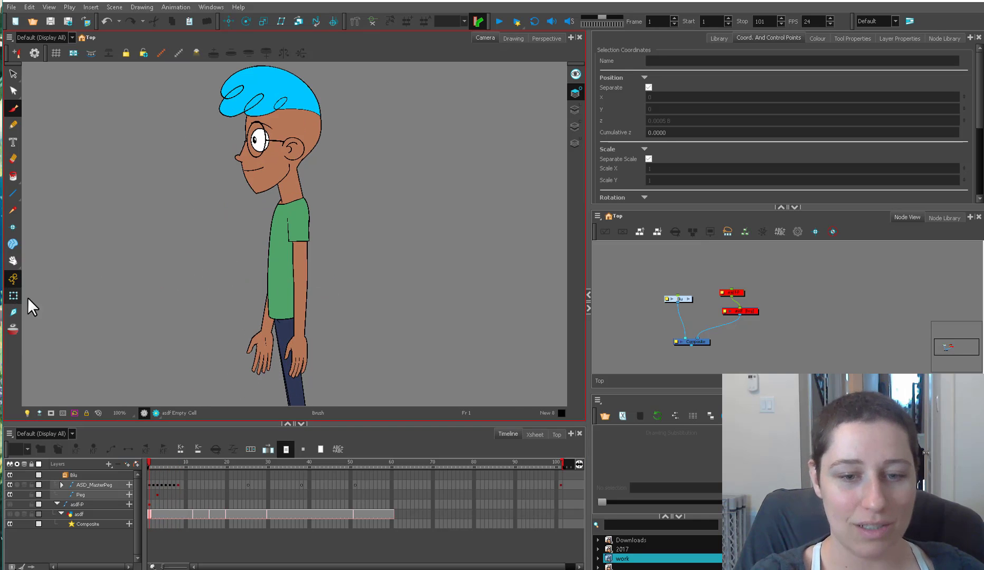
{"action": "left_click", "coordinate": [14, 295]}
{"action": "left_click_drag", "start_coordinate": [315, 213], "coordinate": [348, 314]}
{"action": "key", "text": "2"}
{"action": "left_click", "coordinate": [303, 255]}
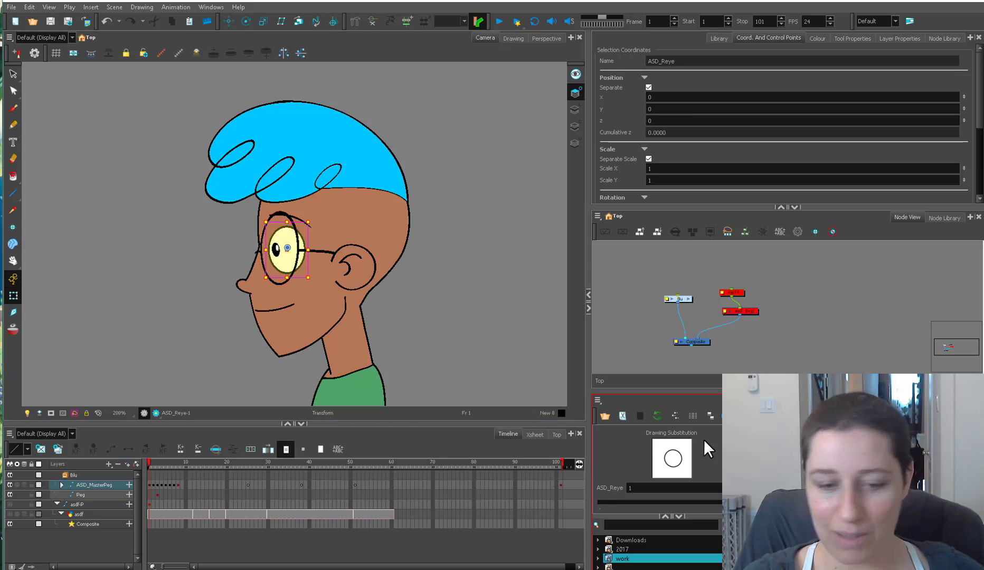
{"action": "left_click", "coordinate": [284, 315]}
{"action": "key", "text": "bracketright"}
{"action": "key", "text": "bracketright"}
{"action": "key", "text": "bracketright"}
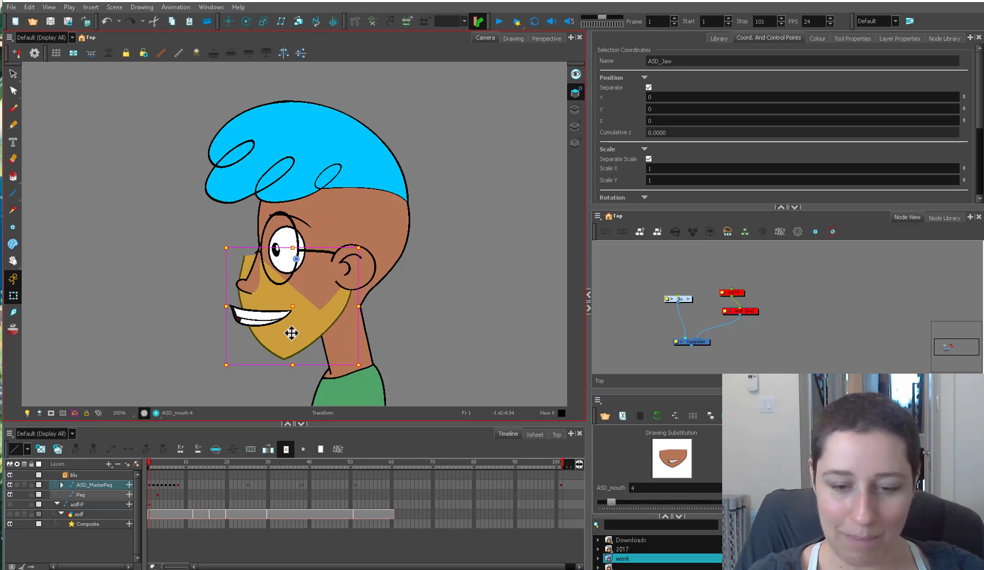
{"action": "key", "text": "bracketright"}
Advance to frame 2 and step the mouth drawing substitution forward to drawing 14
{"action": "key", "text": "period"}
{"action": "key", "text": "bracketright"}
{"action": "key", "text": "bracketright"}
{"action": "key", "text": "bracketright"}
{"action": "key", "text": "bracketright"}
{"action": "key", "text": "bracketright"}
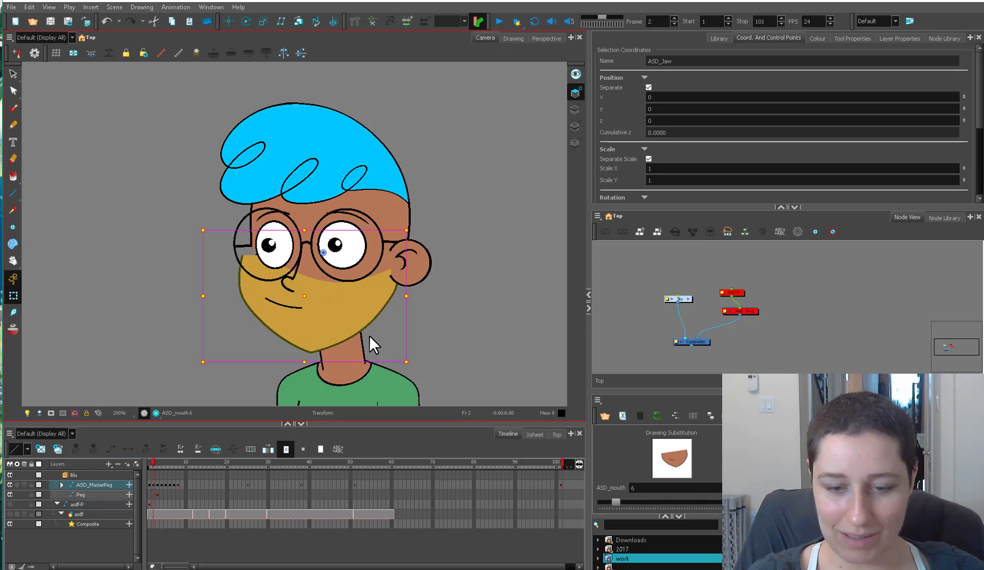
{"action": "key", "text": "bracketright"}
{"action": "key", "text": "bracketright"}
{"action": "key", "text": "bracketright"}
{"action": "key", "text": "bracketright"}
{"action": "key", "text": "bracketright"}
{"action": "key", "text": "bracketright"}
{"action": "key", "text": "bracketright"}
{"action": "key", "text": "bracketright"}
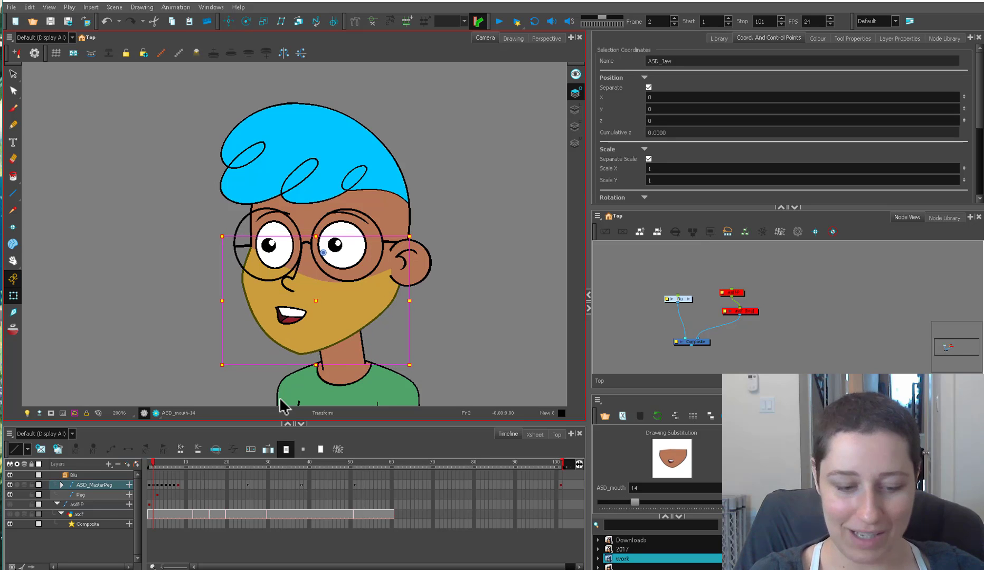
Step the mouth substitution on frame 2 back to drawing 9, selecting the mouth layer itself
{"action": "key", "text": "bracketleft"}
{"action": "key", "text": "bracketleft"}
{"action": "key", "text": "bracketleft"}
{"action": "key", "text": "bracketleft"}
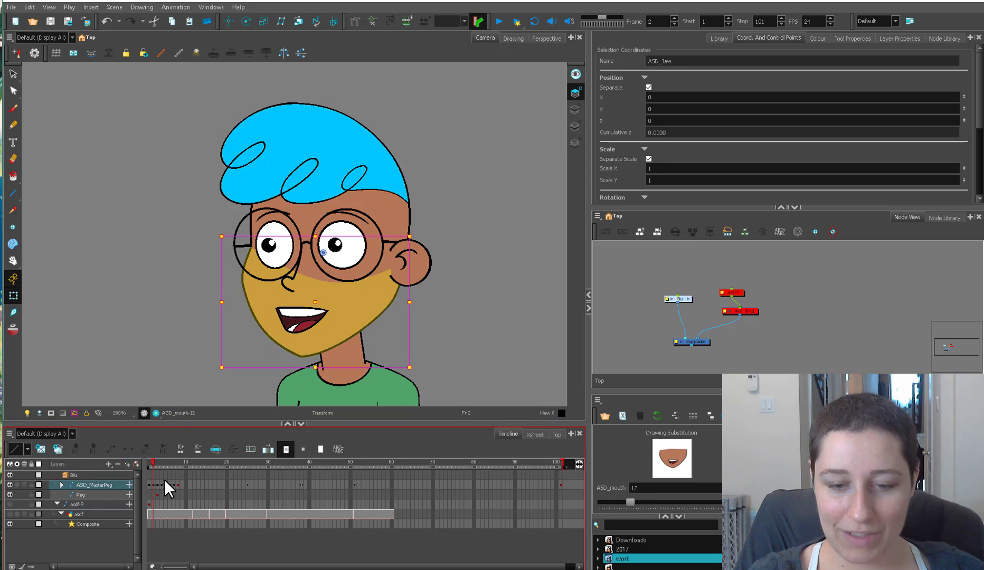
{"action": "left_click", "coordinate": [304, 328]}
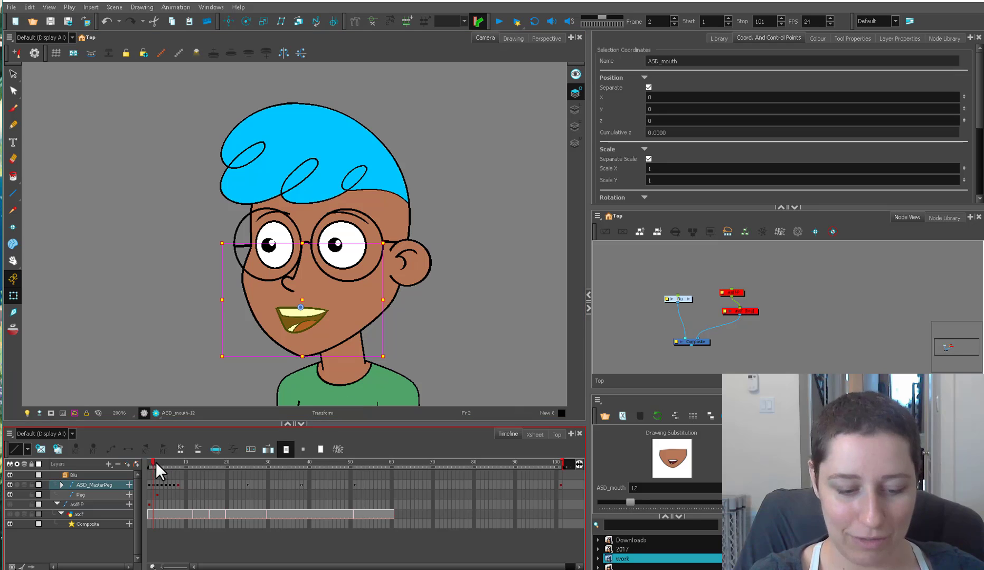
{"action": "key", "text": "bracketleft"}
{"action": "key", "text": "bracketleft"}
{"action": "key", "text": "bracketleft"}
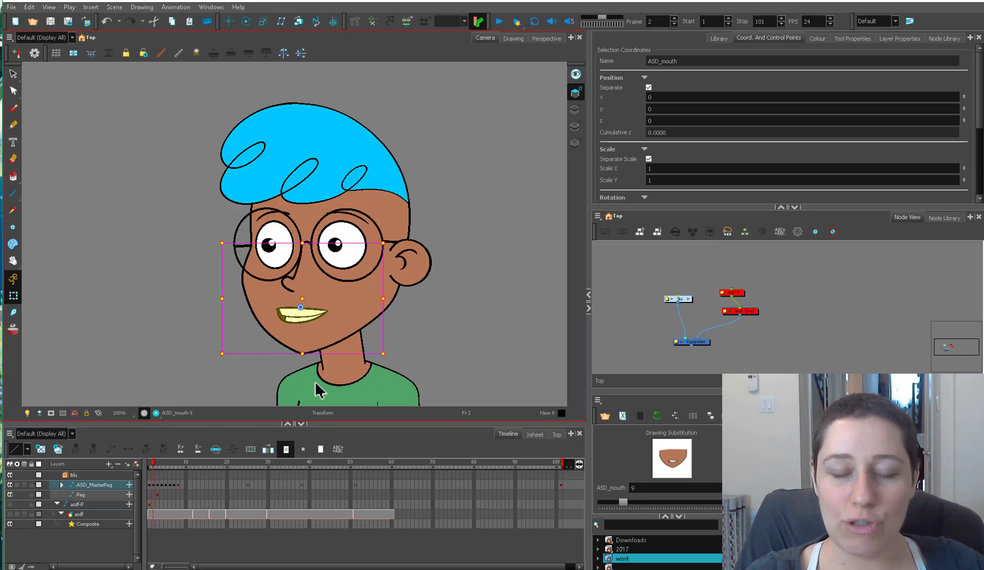
Switch the mouth on frame 2 back and forth between drawings 8 and 9 to compare their placement
{"action": "key", "text": "bracketleft"}
{"action": "key", "text": "bracketright"}
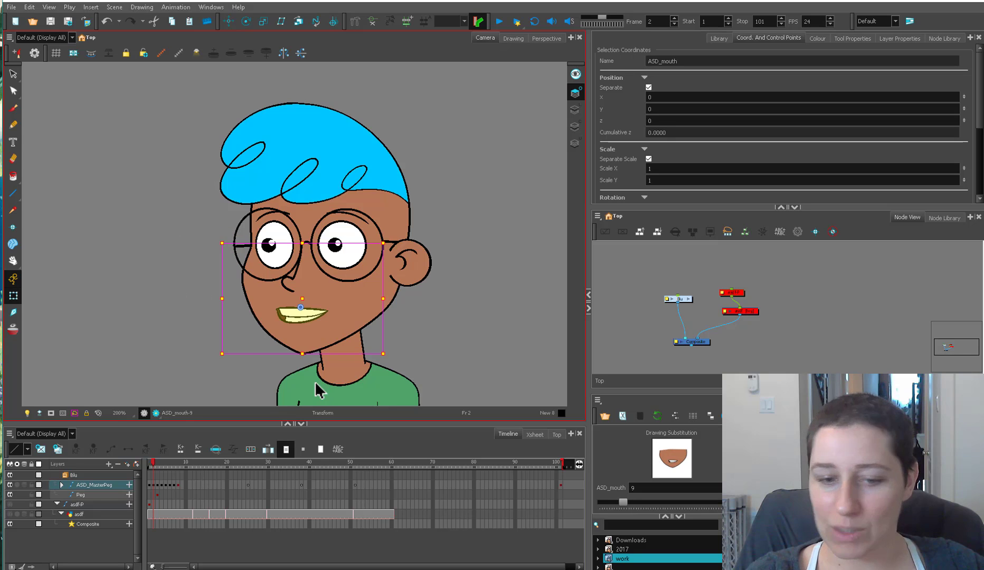
{"action": "key", "text": "bracketleft"}
{"action": "key", "text": "bracketright"}
{"action": "key", "text": "bracketleft"}
{"action": "key", "text": "bracketleft"}
{"action": "key", "text": "bracketright"}
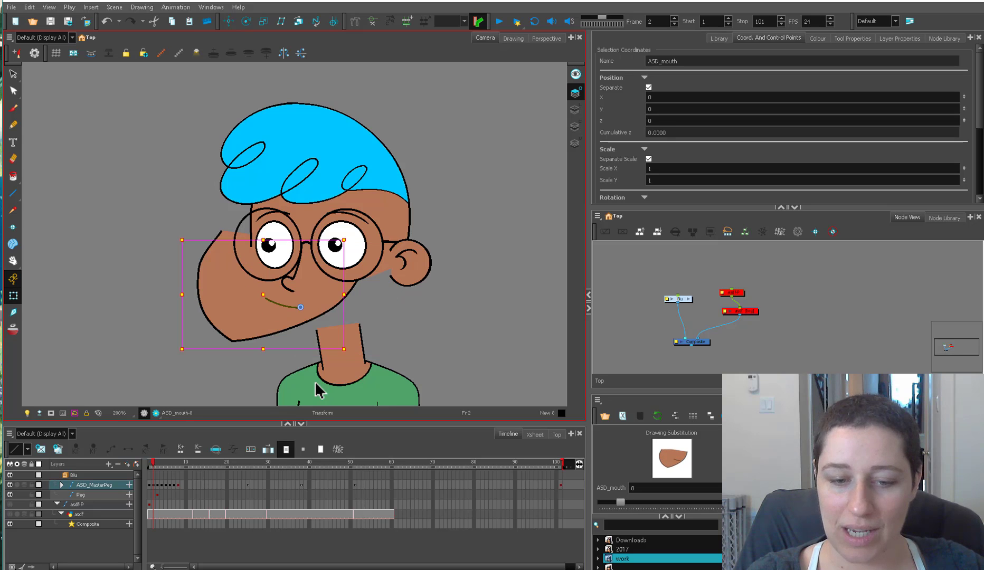
{"action": "key", "text": "bracketright"}
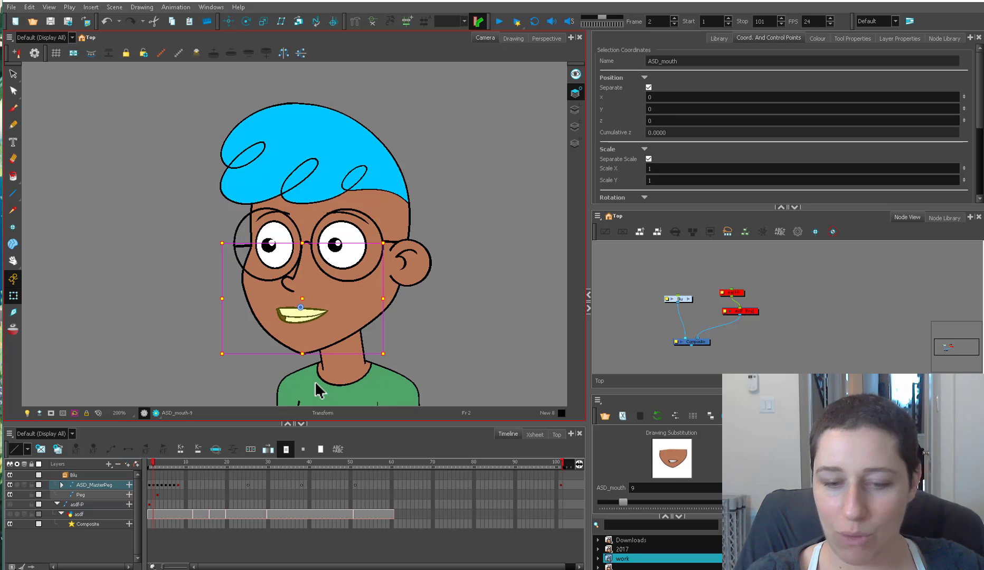
Set the mouth on frame 2 to drawing 2 and clear the selection
{"action": "mouse_move", "coordinate": [623, 500]}
{"action": "left_mouse_down"}
{"action": "mouse_move", "coordinate": [671, 497]}
{"action": "mouse_move", "coordinate": [612, 494]}
{"action": "mouse_move", "coordinate": [620, 478]}
{"action": "left_mouse_up"}
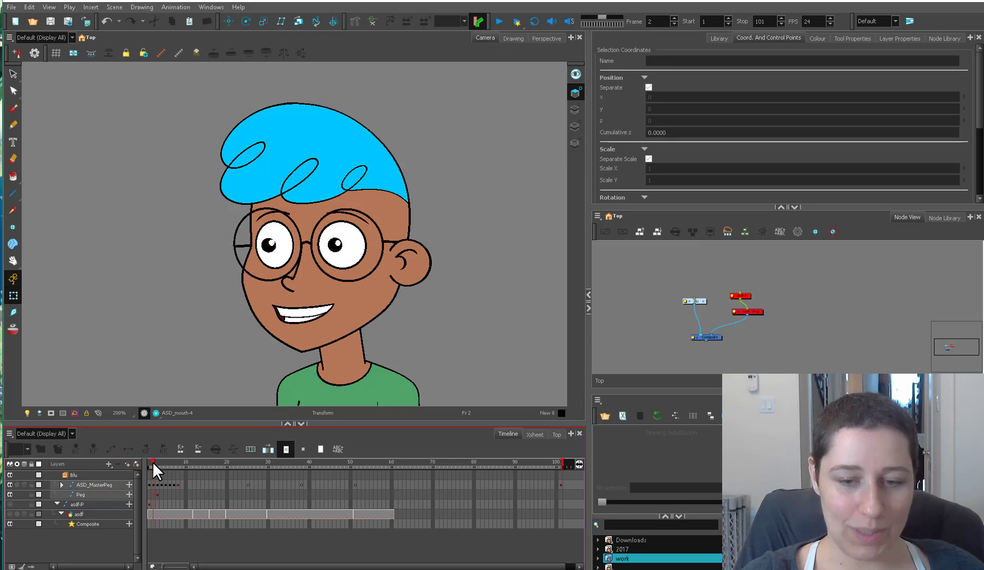
{"action": "left_click", "coordinate": [152, 461]}
{"action": "left_click", "coordinate": [152, 461]}
{"action": "left_click", "coordinate": [302, 315]}
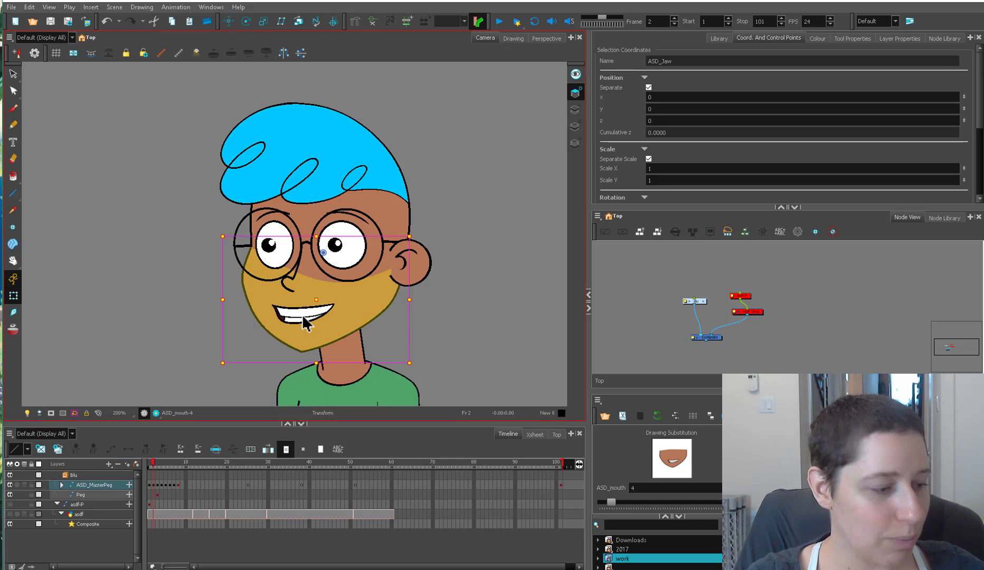
{"action": "key", "text": "bracketleft"}
{"action": "key", "text": "bracketleft"}
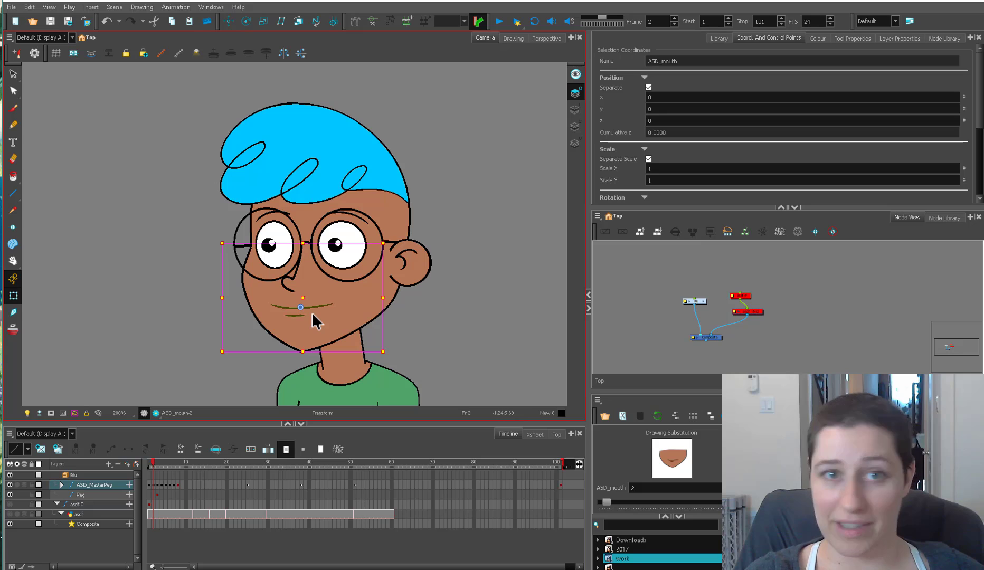
{"action": "left_click", "coordinate": [647, 319]}
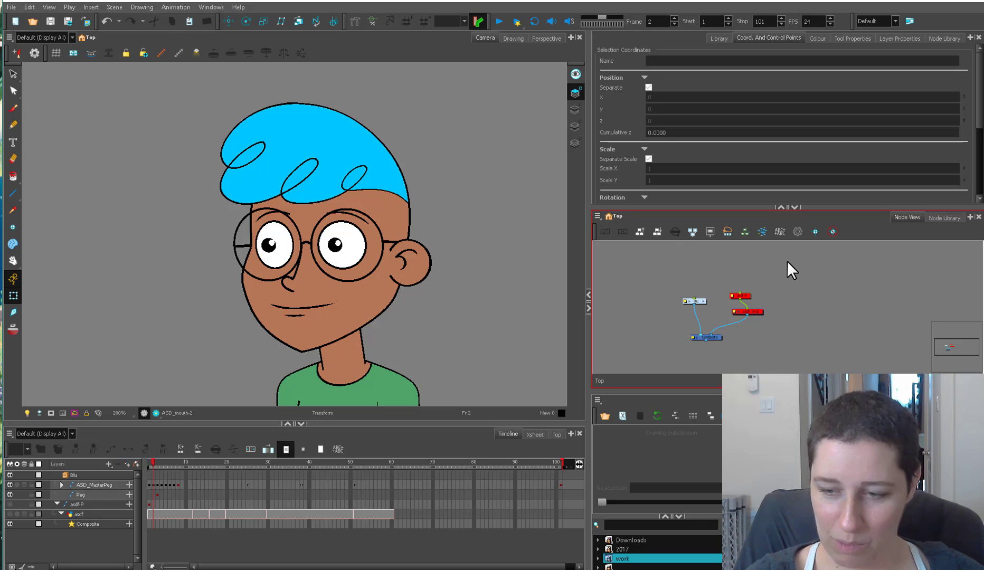
Select the ear and hand in the frame 2 pose and compare their drawings on frame 3
{"action": "left_click_drag", "start_coordinate": [409, 352], "coordinate": [399, 233]}
{"action": "left_click", "coordinate": [406, 219]}
{"action": "key", "text": "1"}
{"action": "key", "text": "1"}
{"action": "key", "text": "1"}
{"action": "key", "text": "1"}
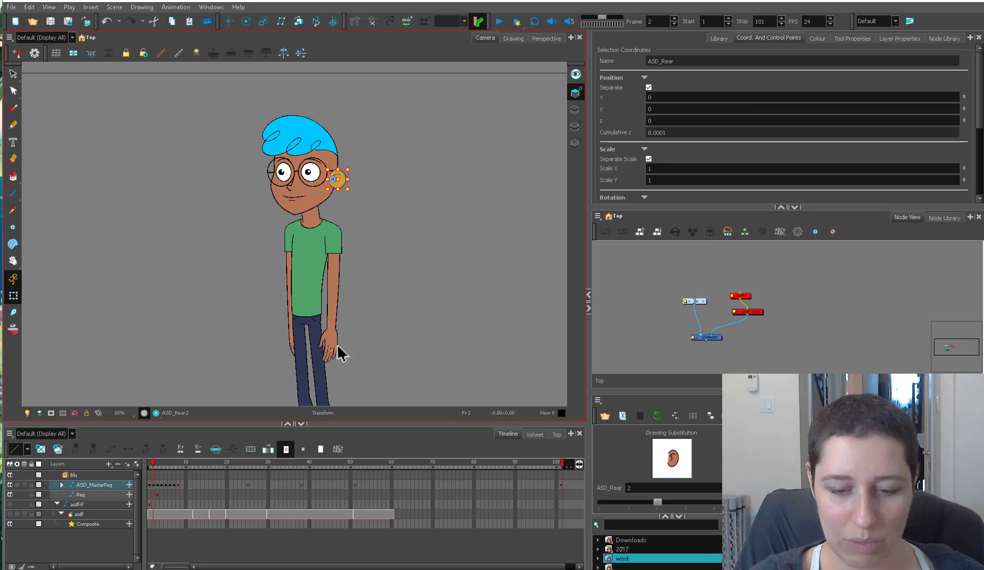
{"action": "left_click", "coordinate": [334, 345], "text": "shift"}
{"action": "mouse_move", "coordinate": [154, 465]}
{"action": "left_mouse_down"}
{"action": "mouse_move", "coordinate": [146, 465]}
{"action": "mouse_move", "coordinate": [158, 466]}
{"action": "left_mouse_up"}
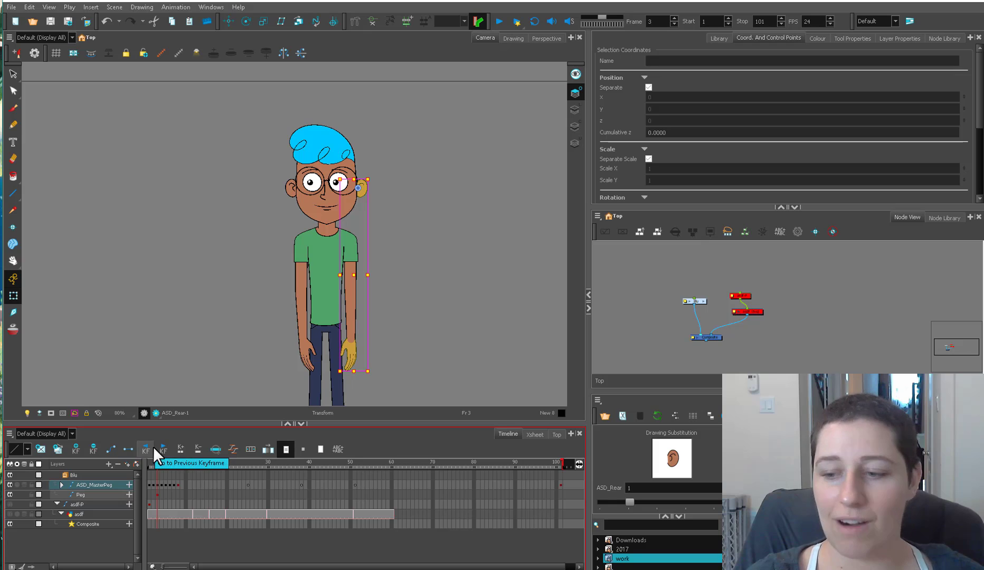
{"action": "left_click", "coordinate": [525, 268]}
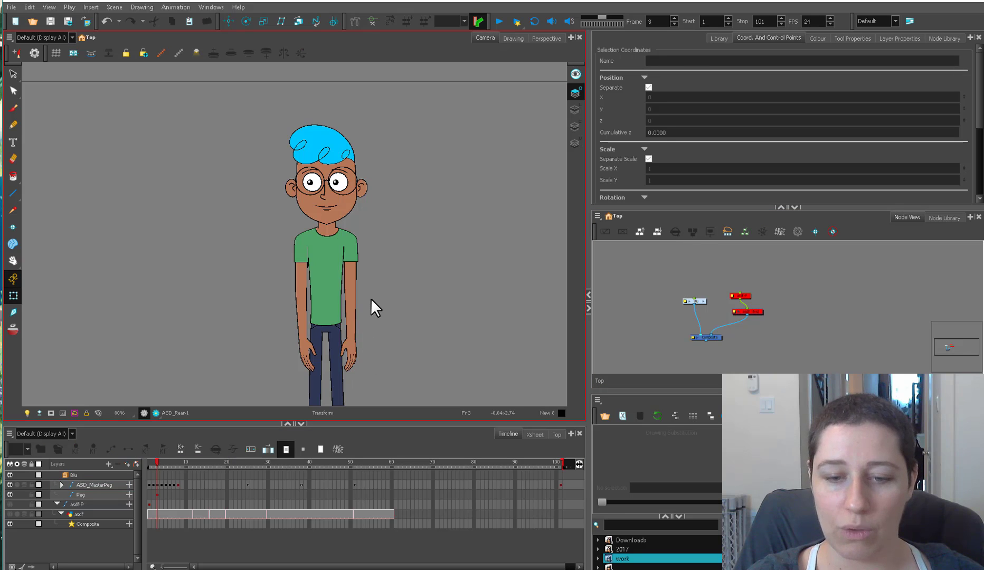
Re-enable the asdf sketch drawing and its peg, and disable the Blu rig so only the sketch shows
{"action": "left_click", "coordinate": [767, 278]}
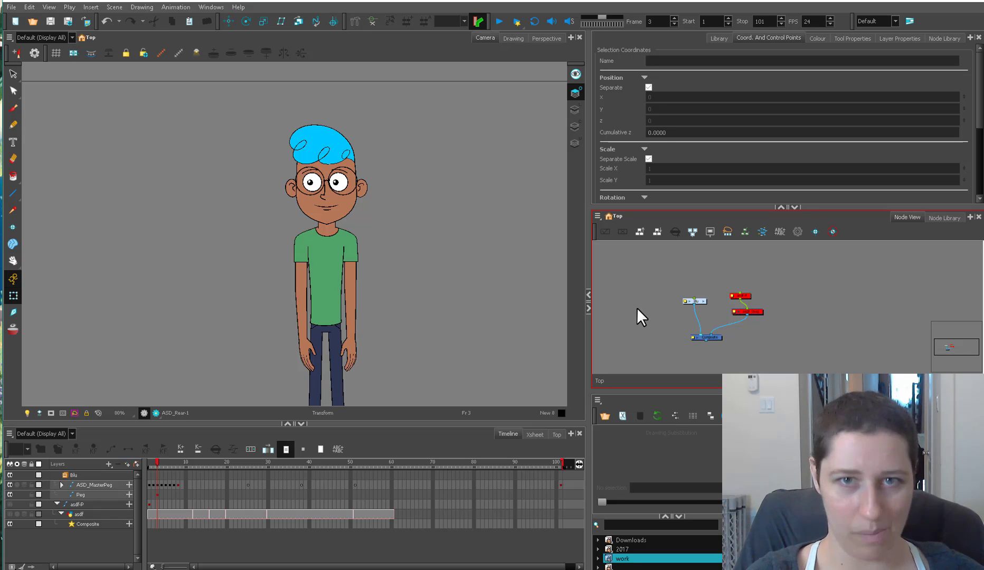
{"action": "left_click_drag", "start_coordinate": [721, 281], "coordinate": [780, 322]}
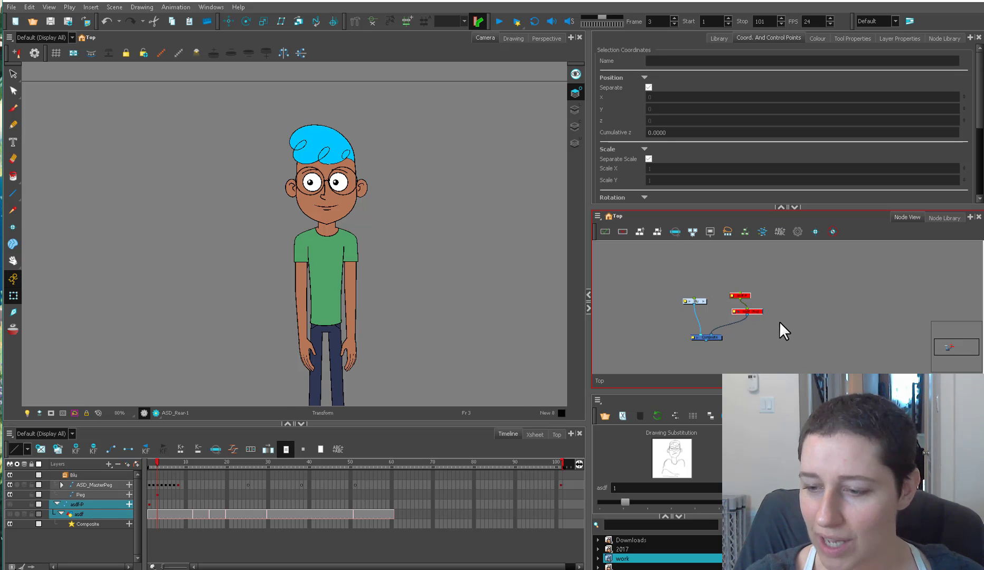
{"action": "key", "text": "a"}
{"action": "left_click", "coordinate": [780, 321]}
{"action": "left_click_drag", "start_coordinate": [676, 285], "coordinate": [729, 316]}
{"action": "key", "text": "d"}
{"action": "left_click", "coordinate": [784, 302]}
Frame the sketch in the camera view and scrub the timeline to review the rough animation
{"action": "scroll", "coordinate": [784, 302], "scroll_direction": "down", "scroll_amount": 3}
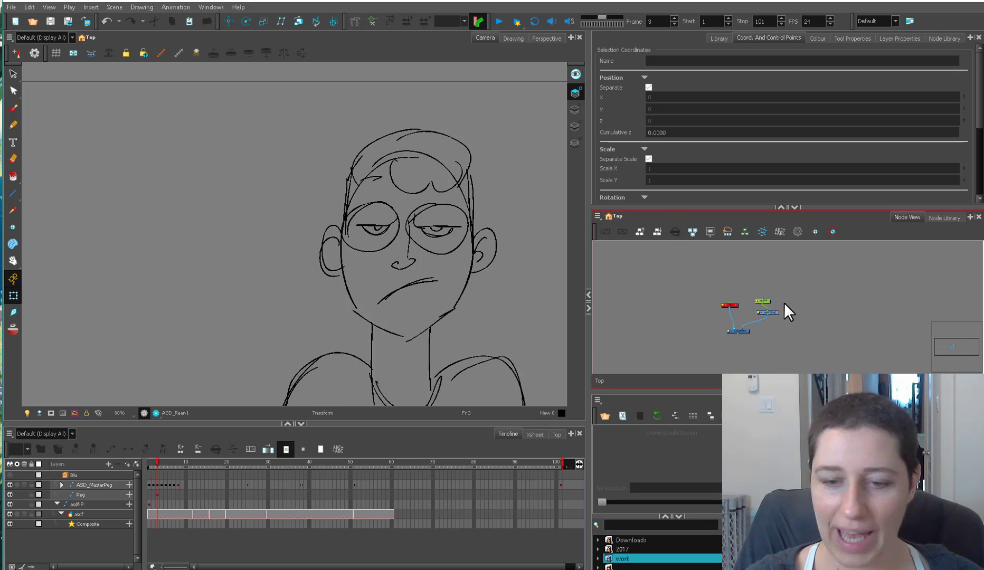
{"action": "scroll", "coordinate": [480, 343], "scroll_direction": "down", "scroll_amount": 4}
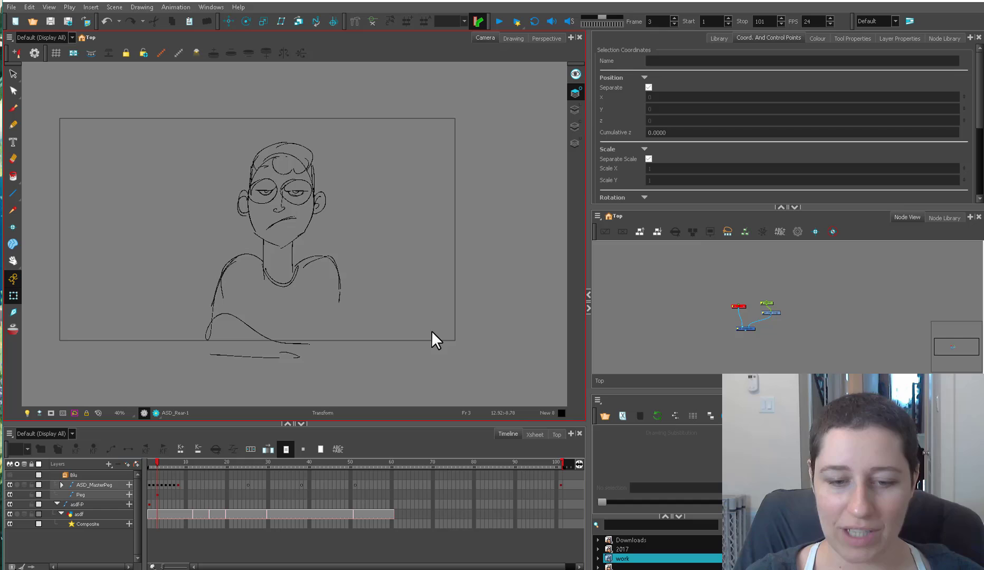
{"action": "left_click_drag", "start_coordinate": [395, 329], "coordinate": [422, 354]}
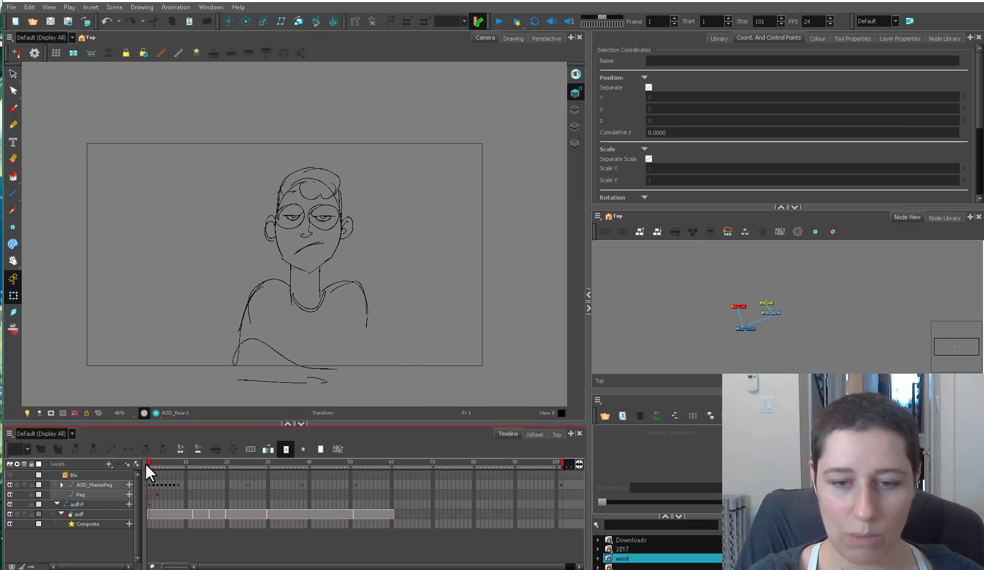
{"action": "mouse_move", "coordinate": [146, 463]}
{"action": "left_mouse_down"}
{"action": "mouse_move", "coordinate": [318, 463]}
{"action": "mouse_move", "coordinate": [167, 500]}
{"action": "left_mouse_up"}
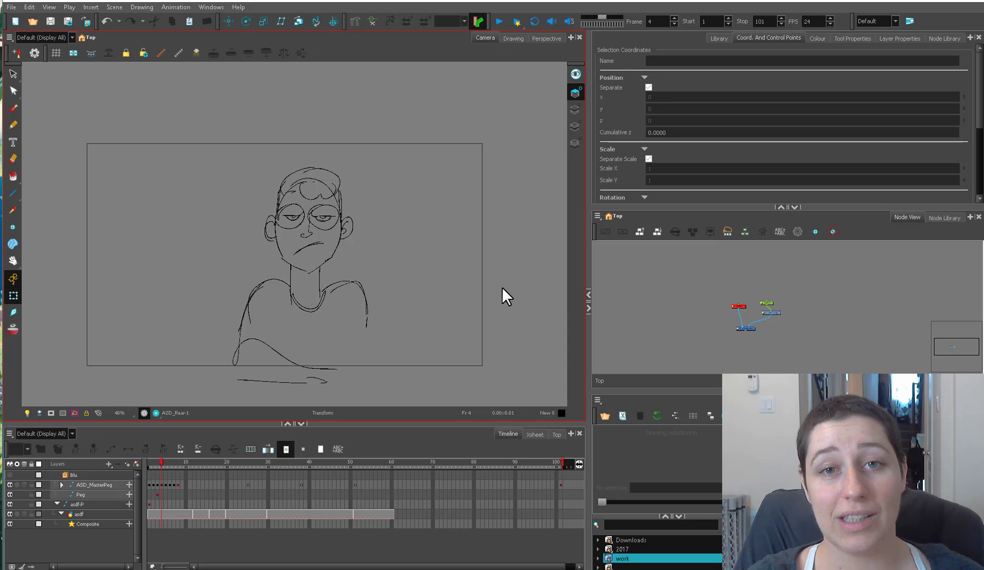
{"action": "mouse_move", "coordinate": [186, 464]}
{"action": "left_mouse_down"}
{"action": "mouse_move", "coordinate": [368, 457]}
{"action": "mouse_move", "coordinate": [179, 494]}
{"action": "mouse_move", "coordinate": [279, 484]}
{"action": "left_mouse_up"}
{"action": "left_click_drag", "start_coordinate": [344, 471], "coordinate": [184, 489]}
Re-enable the Blu rig node and move it and the Composite node closer together
{"action": "left_click", "coordinate": [739, 306]}
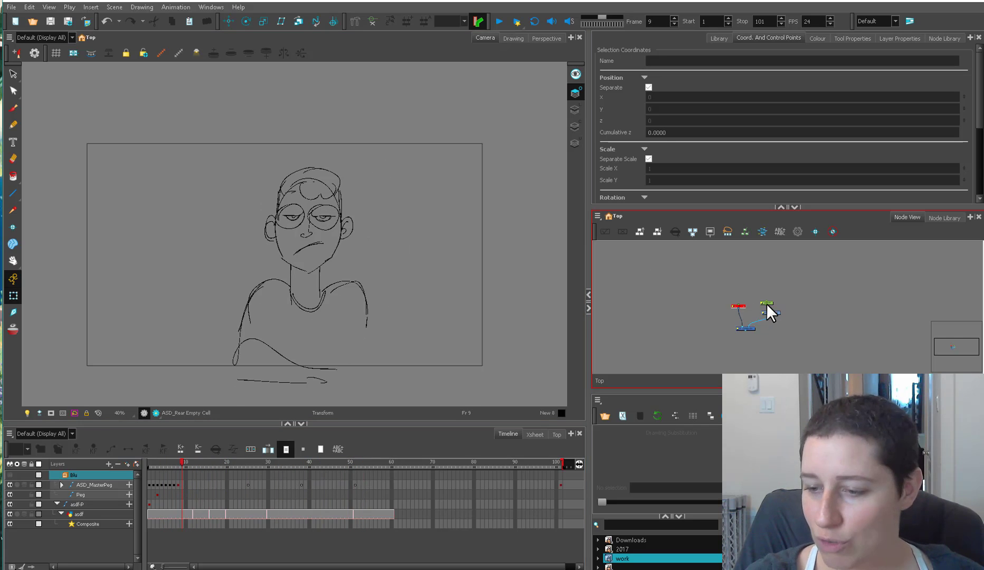
{"action": "scroll", "coordinate": [782, 306], "scroll_direction": "up", "scroll_amount": 2}
{"action": "left_click", "coordinate": [780, 295]}
{"action": "left_click", "coordinate": [719, 304]}
{"action": "left_click", "coordinate": [748, 273]}
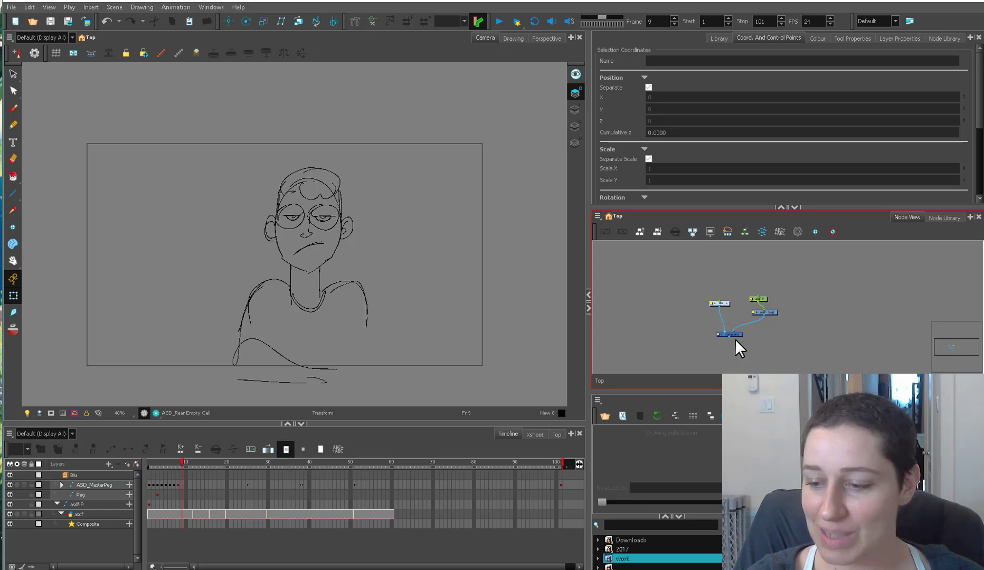
{"action": "left_click_drag", "start_coordinate": [730, 335], "coordinate": [738, 339]}
{"action": "left_click_drag", "start_coordinate": [724, 304], "coordinate": [728, 314]}
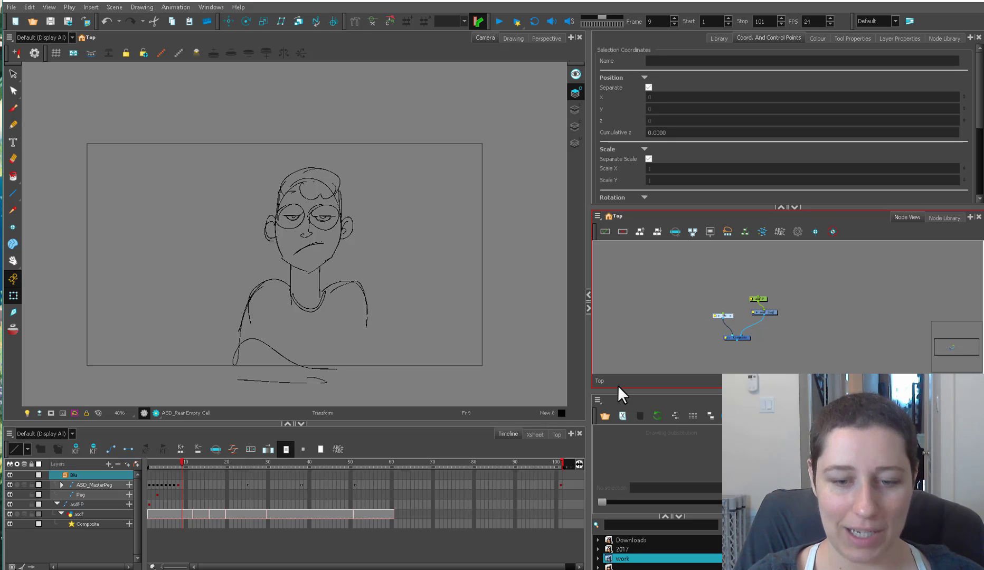
Shorten the scene to end at frame 60 and go back to frame 1 with nothing selected
{"action": "left_click_drag", "start_coordinate": [153, 464], "coordinate": [402, 476]}
{"action": "mouse_move", "coordinate": [563, 464]}
{"action": "left_mouse_down"}
{"action": "mouse_move", "coordinate": [401, 475]}
{"action": "mouse_move", "coordinate": [388, 464]}
{"action": "left_mouse_up"}
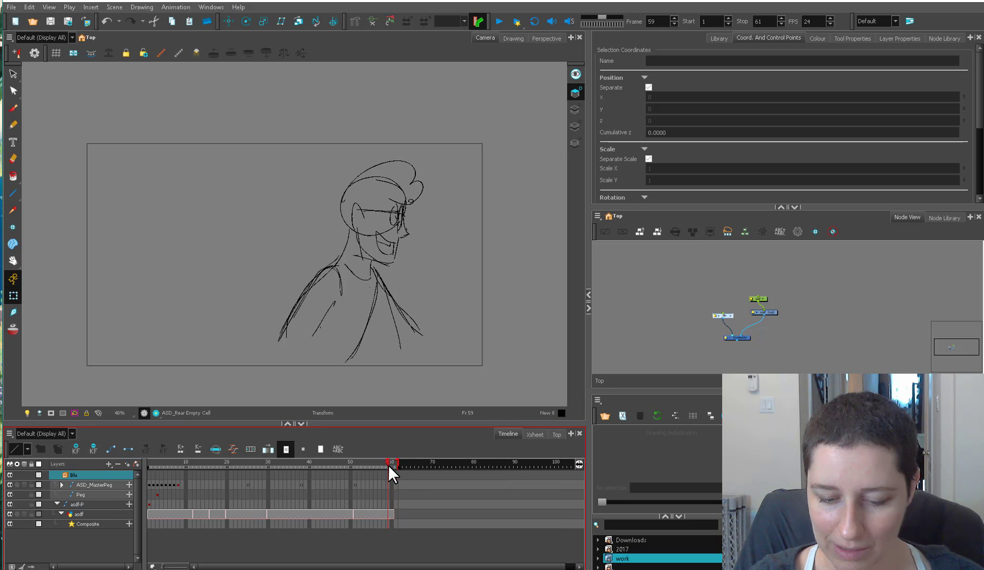
{"action": "left_click", "coordinate": [150, 464]}
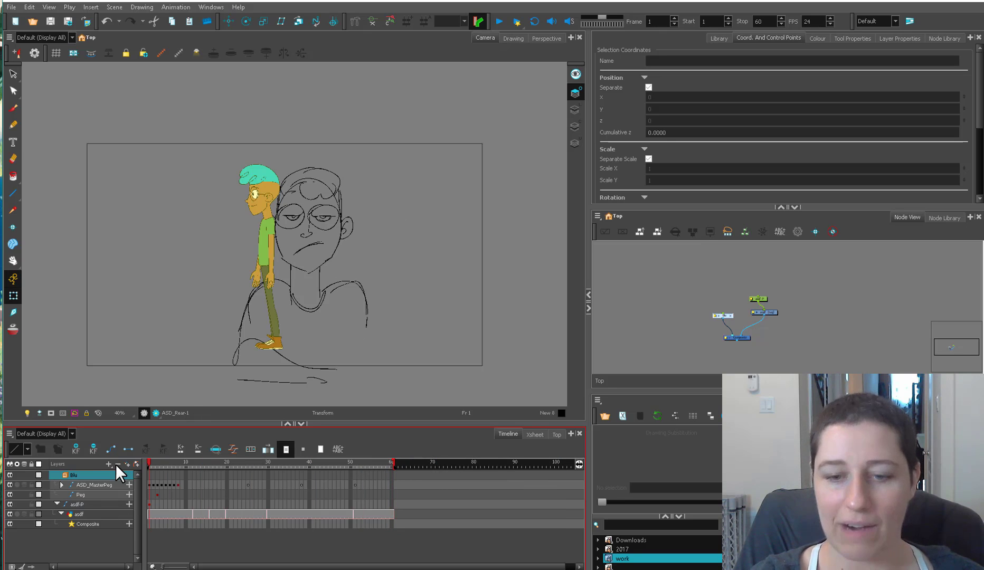
{"action": "left_click", "coordinate": [666, 300]}
{"action": "key", "text": "2"}
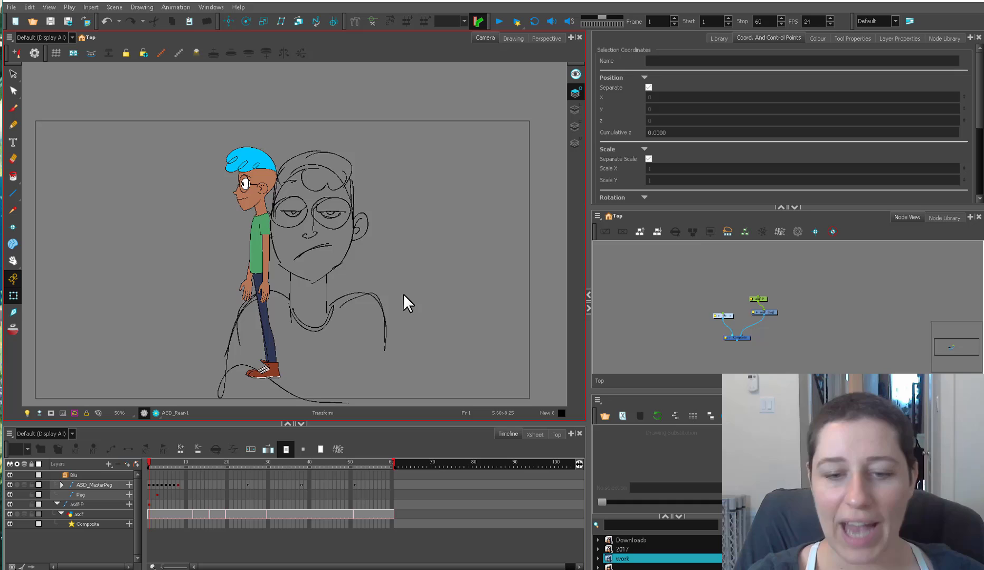
Frame the rig and sketch together in the camera view and check the rig's pose at frames 1 and 2
{"action": "left_click_drag", "start_coordinate": [411, 322], "coordinate": [416, 291]}
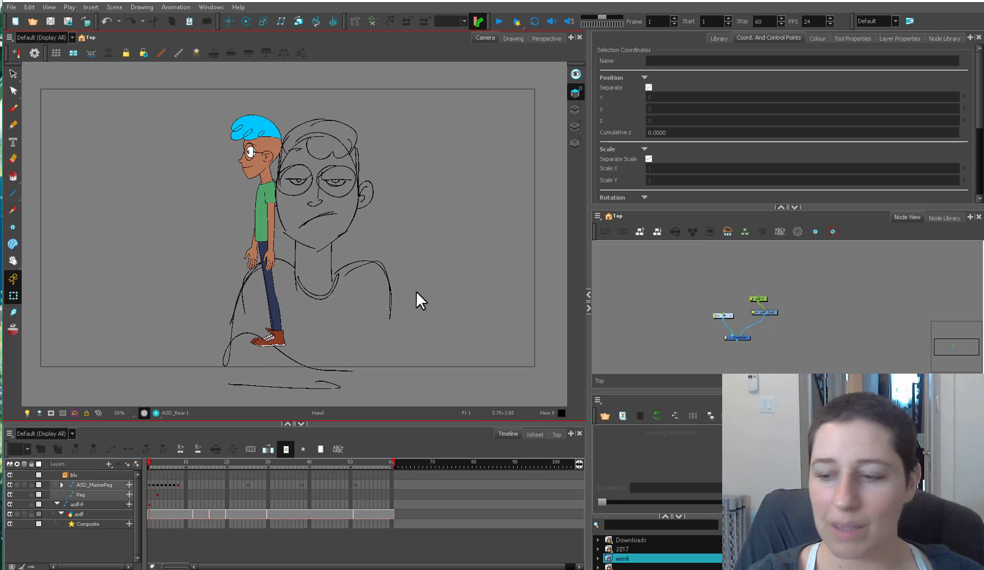
{"action": "left_click_drag", "start_coordinate": [795, 288], "coordinate": [743, 323]}
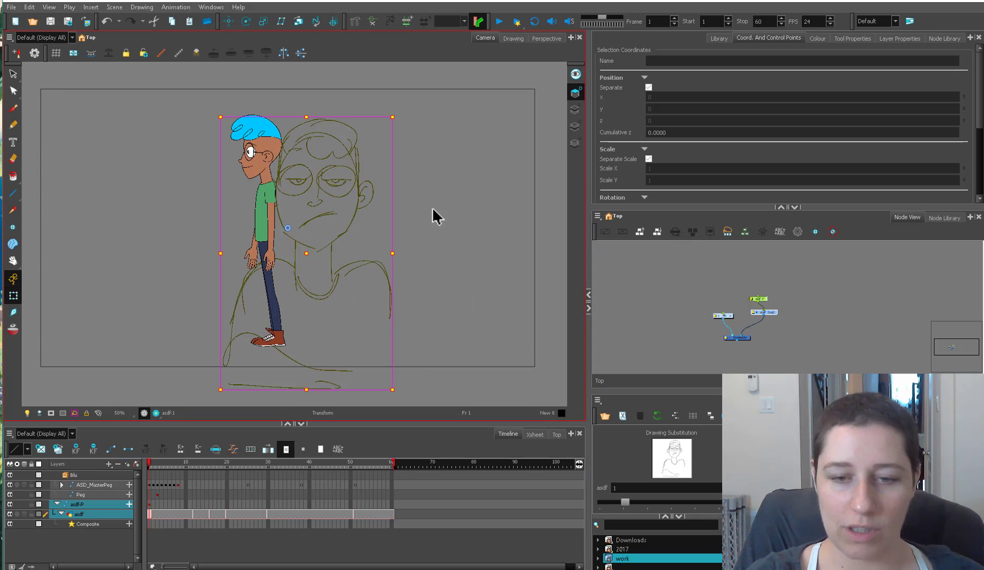
{"action": "key", "text": "1"}
{"action": "left_click_drag", "start_coordinate": [438, 319], "coordinate": [434, 331]}
{"action": "left_click", "coordinate": [425, 372]}
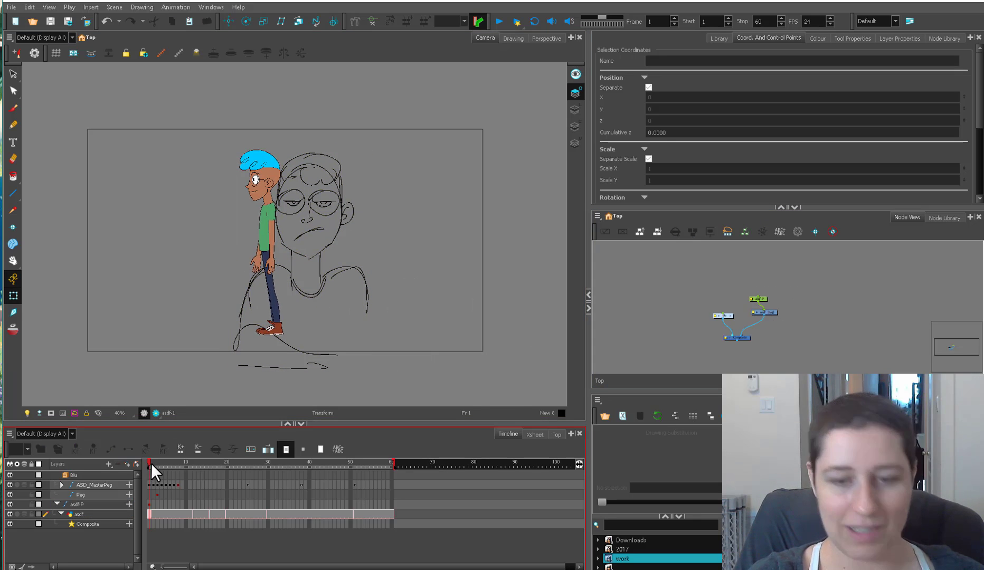
{"action": "mouse_move", "coordinate": [150, 463]}
{"action": "left_mouse_down"}
{"action": "mouse_move", "coordinate": [173, 467]}
{"action": "mouse_move", "coordinate": [154, 470]}
{"action": "left_mouse_up"}
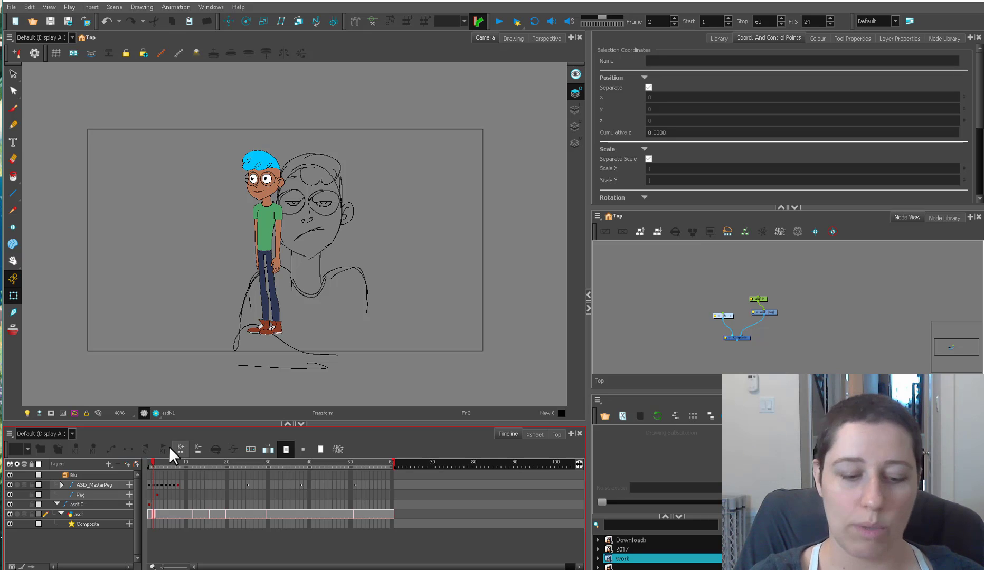
{"action": "left_click_drag", "start_coordinate": [155, 465], "coordinate": [154, 466]}
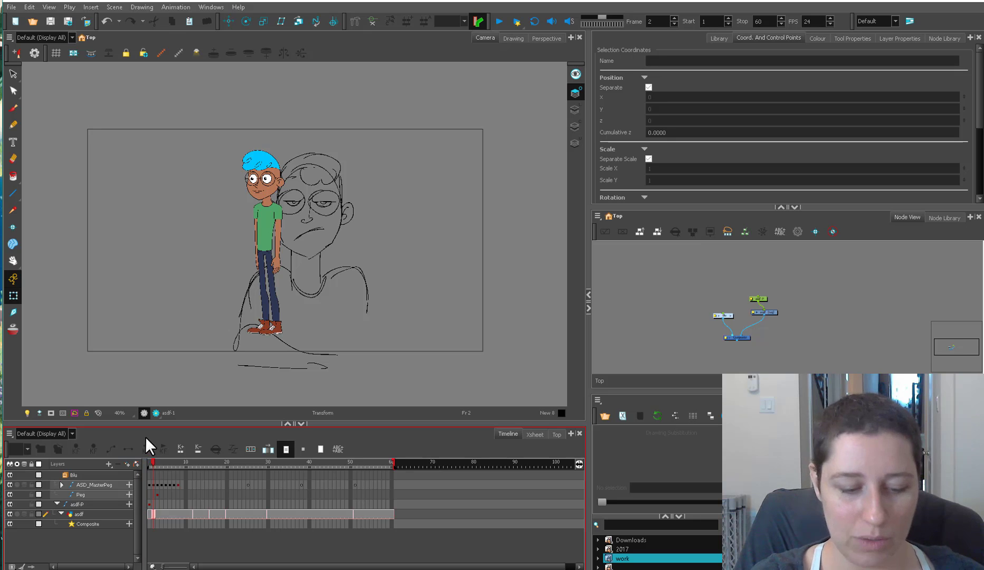
Add a parent peg above the Blu rig node and rename it Scene_Peg
{"action": "key", "text": "ctrl+p"}
{"action": "scroll", "coordinate": [744, 313], "scroll_direction": "up", "scroll_amount": 5}
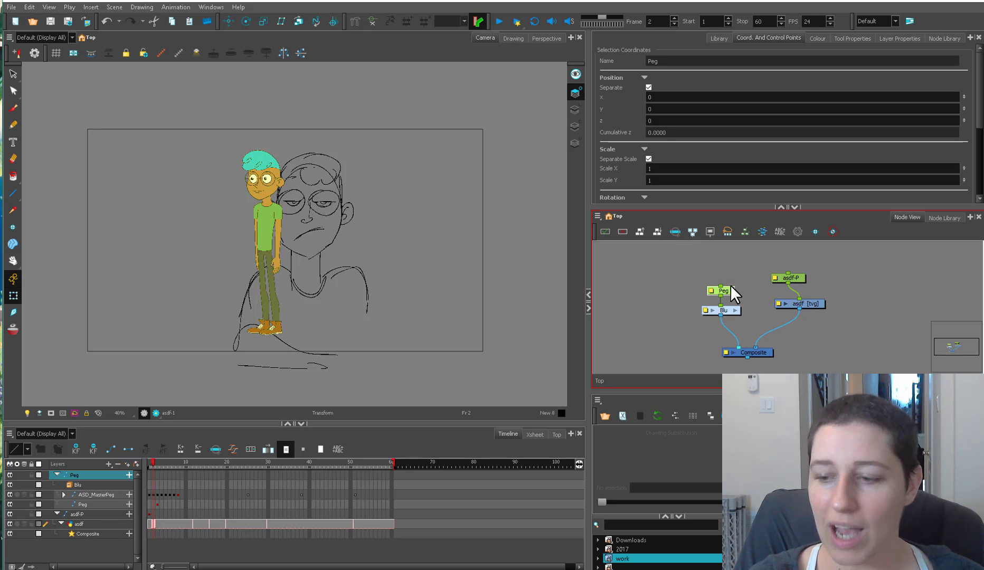
{"action": "double_click", "coordinate": [707, 286]}
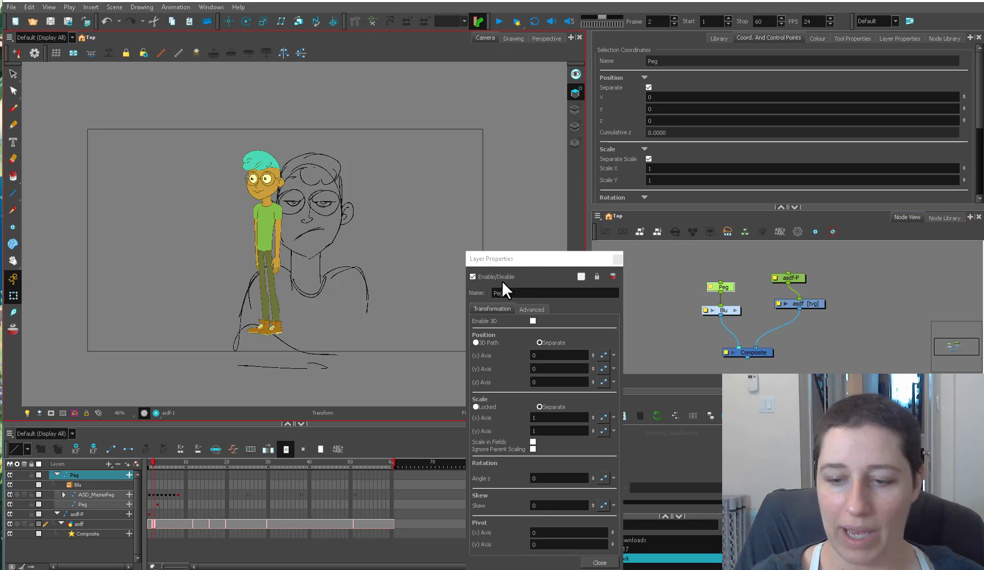
{"action": "type", "text": "Scene_Peg"}
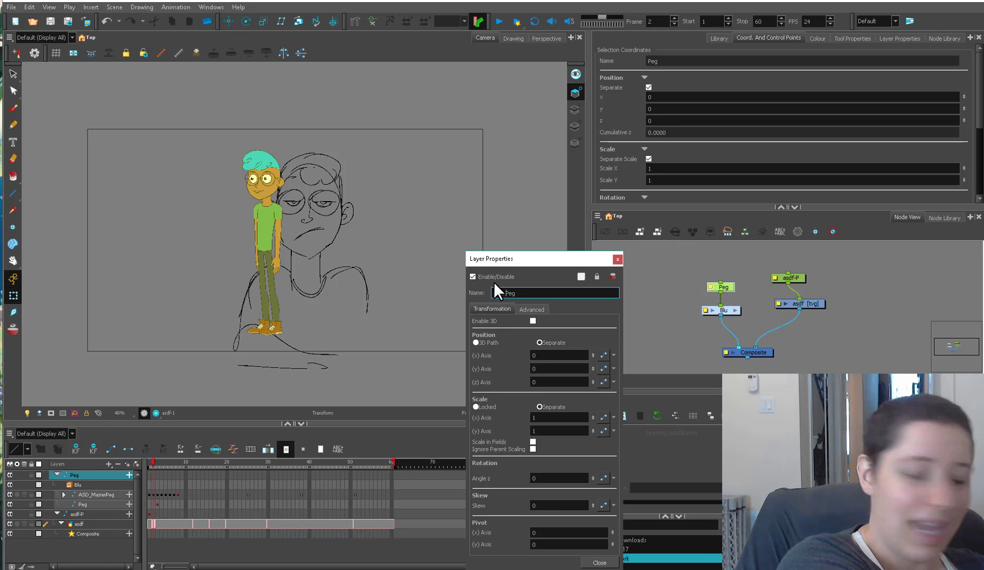
{"action": "key", "text": "Return"}
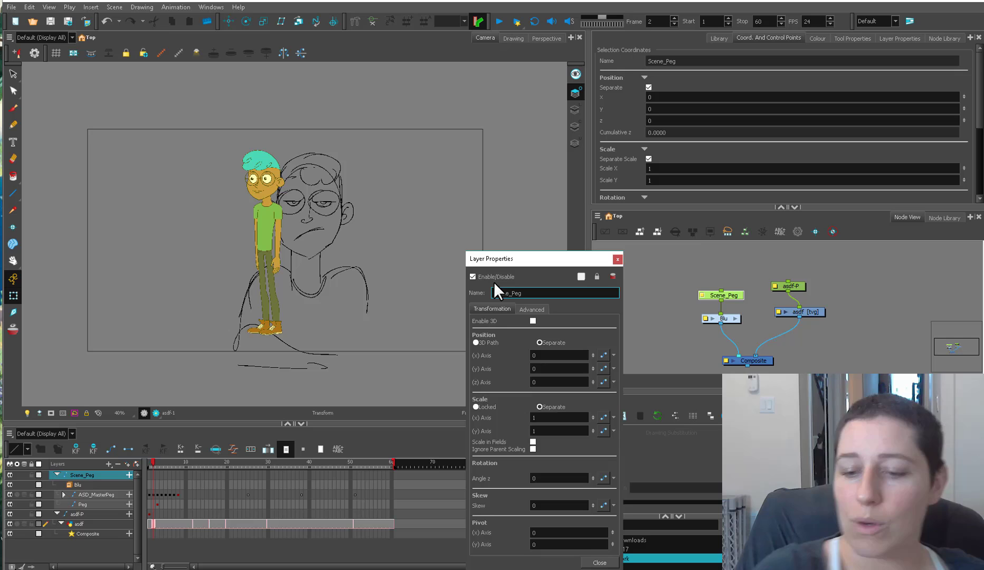
{"action": "left_click", "coordinate": [617, 259]}
{"action": "left_click", "coordinate": [704, 297]}
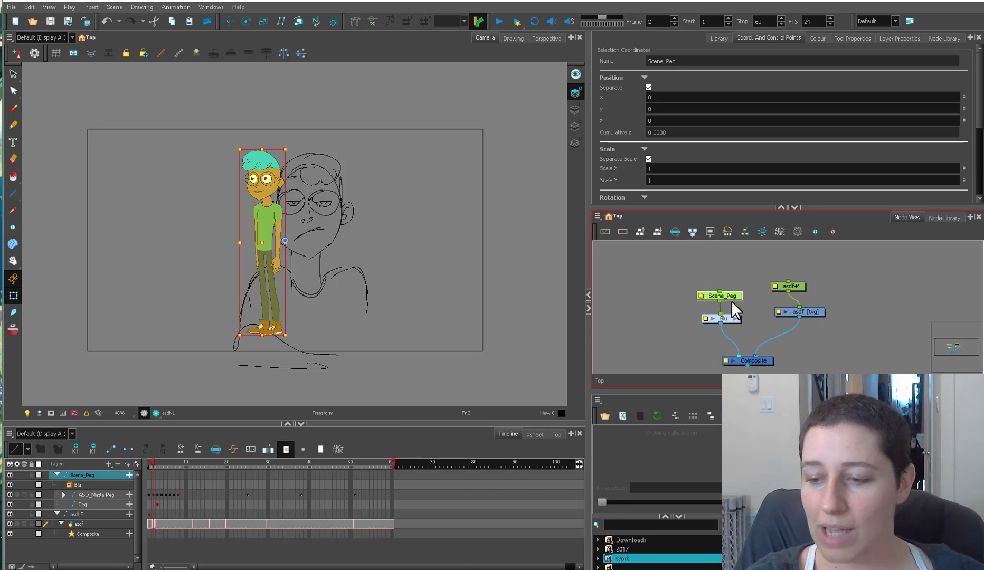
{"action": "left_click_drag", "start_coordinate": [735, 297], "coordinate": [732, 293]}
Turn off Animate mode so transformations set no keyframes, and go back to frame 1
{"action": "scroll", "coordinate": [606, 291], "scroll_direction": "down", "scroll_amount": 1}
{"action": "scroll", "coordinate": [380, 287], "scroll_direction": "down", "scroll_amount": 1}
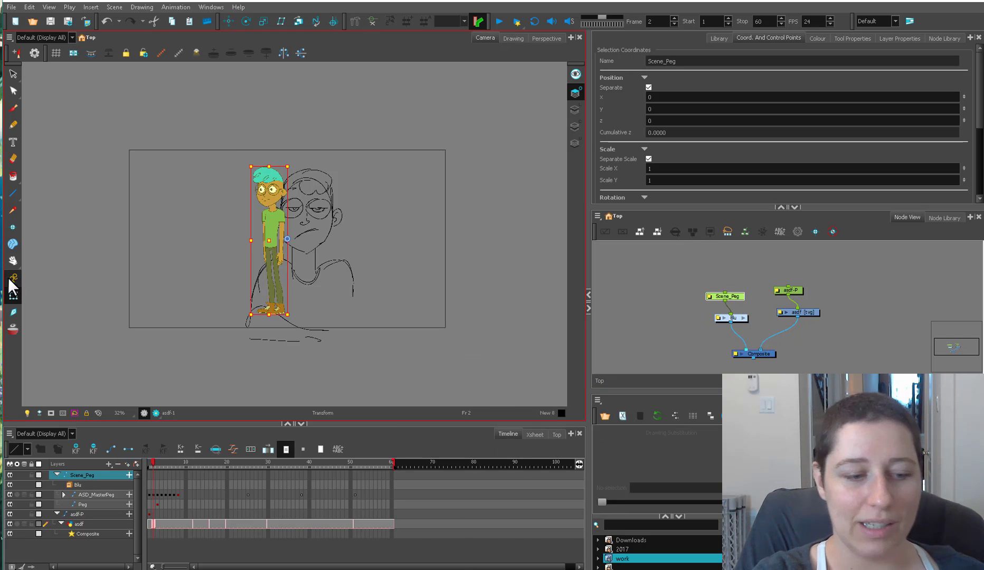
{"action": "left_click", "coordinate": [12, 278]}
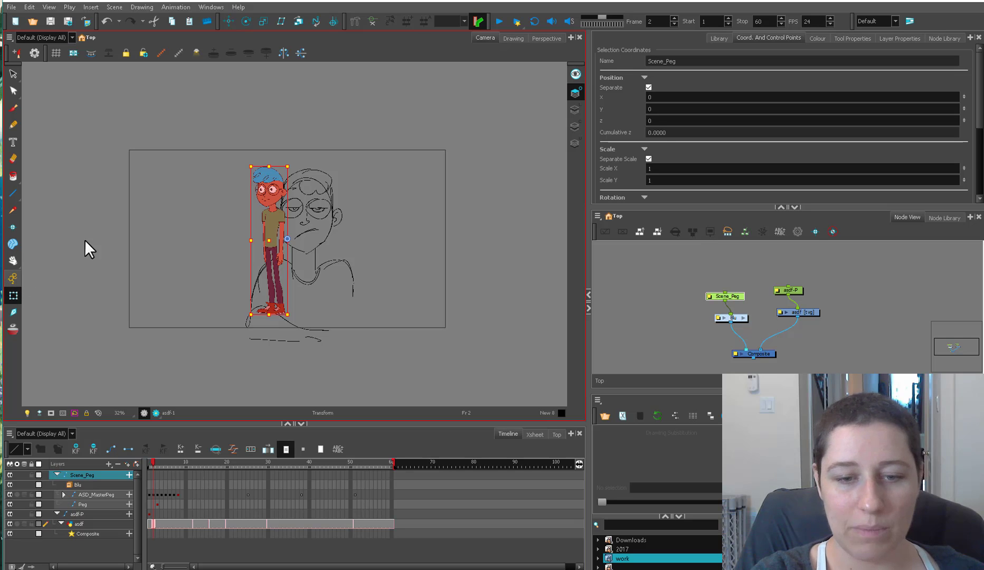
{"action": "left_click_drag", "start_coordinate": [159, 467], "coordinate": [145, 465]}
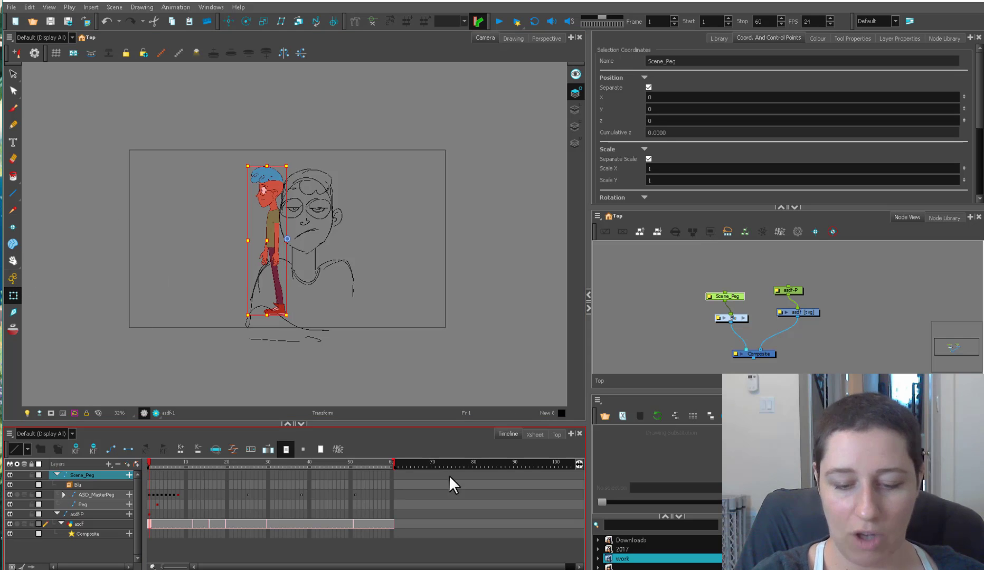
Scale the rig on Scene_Peg to about 2.39 and position it over the sketch at about 5.83 E, 12.57 S
{"action": "mouse_move", "coordinate": [285, 165]}
{"action": "left_mouse_down"}
{"action": "mouse_move", "coordinate": [275, 79]}
{"action": "mouse_move", "coordinate": [275, 182]}
{"action": "mouse_move", "coordinate": [341, 161]}
{"action": "mouse_move", "coordinate": [358, 170]}
{"action": "mouse_move", "coordinate": [313, 232]}
{"action": "mouse_move", "coordinate": [319, 251]}
{"action": "left_mouse_up"}
{"action": "mouse_move", "coordinate": [331, 285]}
{"action": "left_mouse_down"}
{"action": "mouse_move", "coordinate": [336, 197]}
{"action": "mouse_move", "coordinate": [318, 214]}
{"action": "left_mouse_up"}
{"action": "left_click_drag", "start_coordinate": [343, 176], "coordinate": [347, 161]}
{"action": "left_click_drag", "start_coordinate": [318, 209], "coordinate": [330, 214]}
{"action": "left_click_drag", "start_coordinate": [359, 166], "coordinate": [364, 150]}
{"action": "left_click_drag", "start_coordinate": [332, 207], "coordinate": [310, 215]}
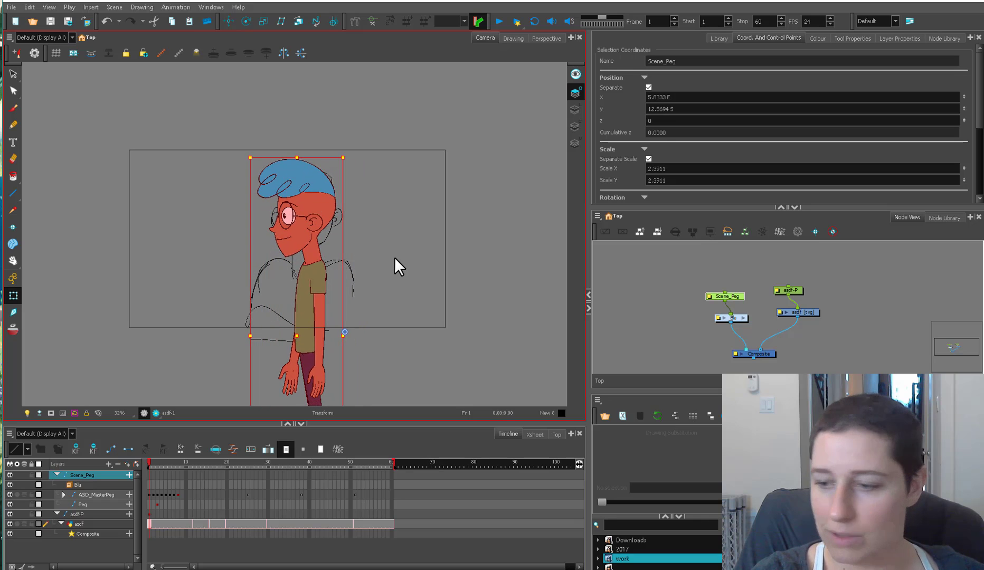
{"action": "left_click", "coordinate": [394, 257]}
Scrub the timeline and inspect Scene_Peg to check the enlarged rig's placement
{"action": "left_click", "coordinate": [847, 297]}
{"action": "left_click_drag", "start_coordinate": [158, 463], "coordinate": [103, 454]}
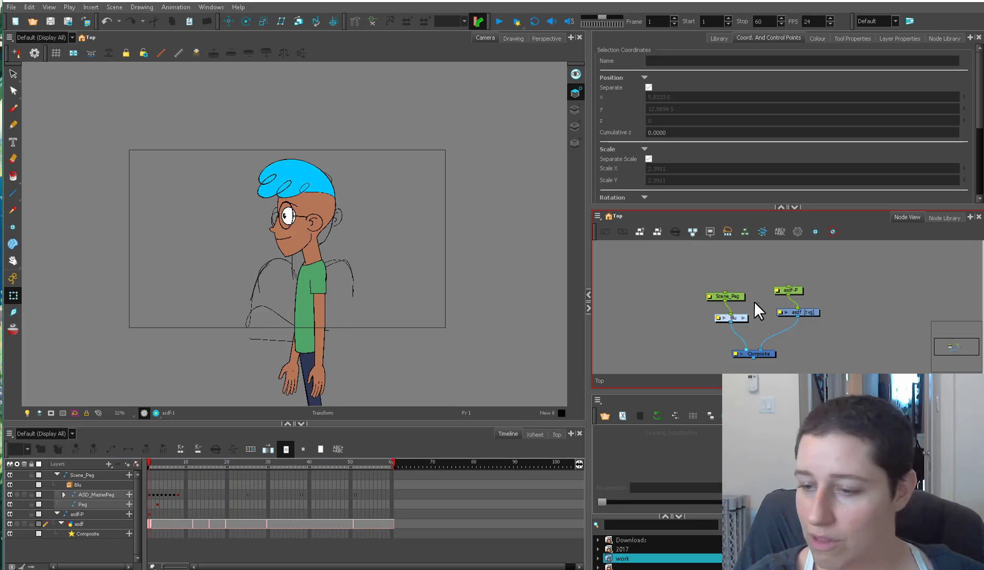
{"action": "left_click", "coordinate": [739, 295]}
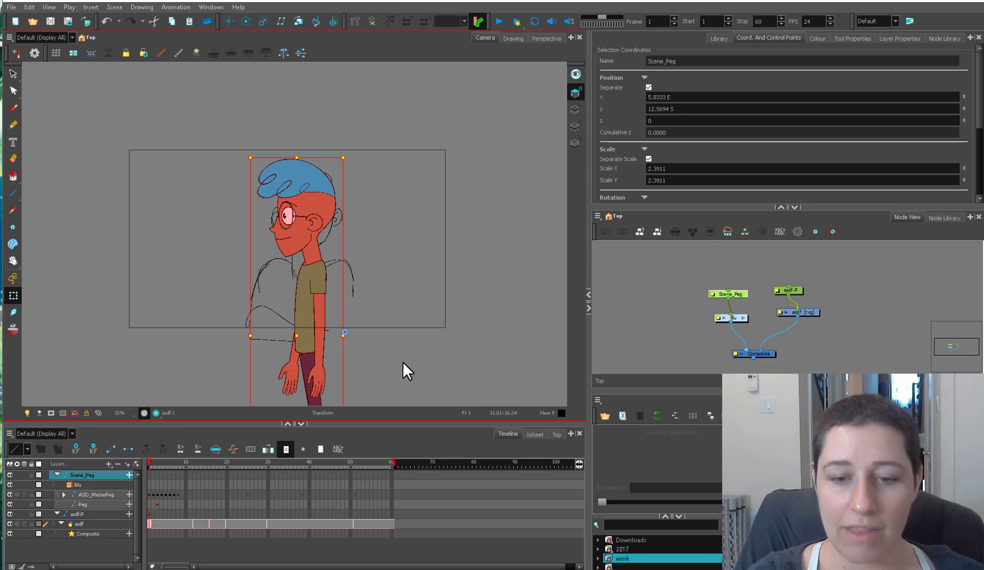
{"action": "left_click", "coordinate": [805, 271]}
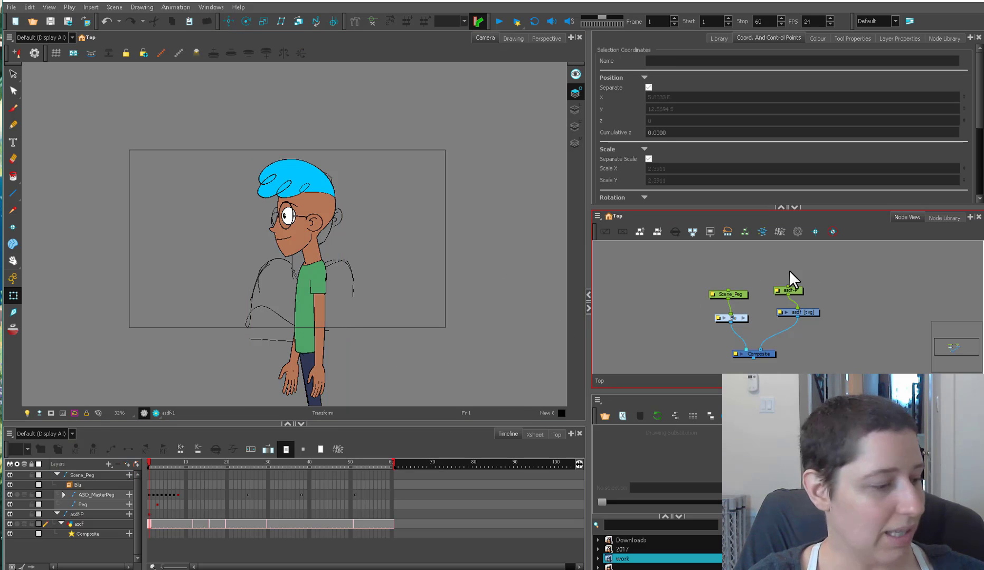
Add a parent peg above the asdf-P peg and place it clear of the node below
{"action": "left_click_drag", "start_coordinate": [797, 292], "coordinate": [805, 290]}
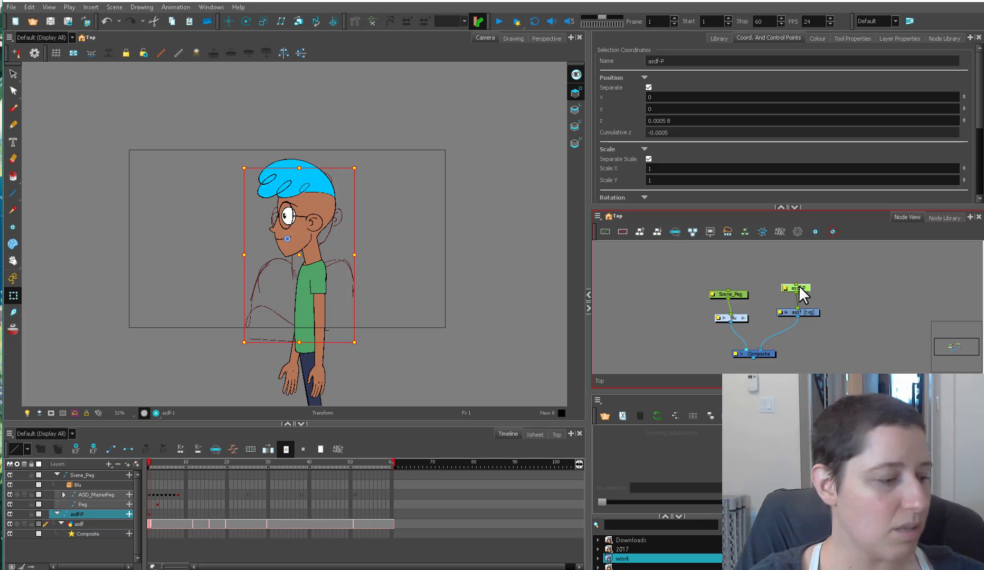
{"action": "key", "text": "ctrl+p"}
{"action": "left_click_drag", "start_coordinate": [810, 244], "coordinate": [811, 263]}
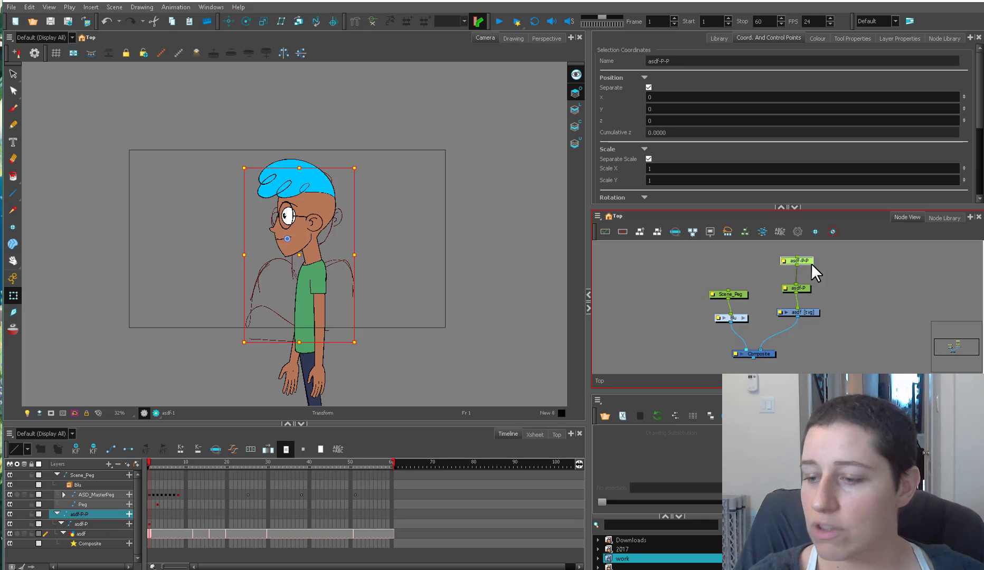
Lock the asdf sketch drawing layer in its layer properties
{"action": "left_click_drag", "start_coordinate": [812, 311], "coordinate": [809, 313]}
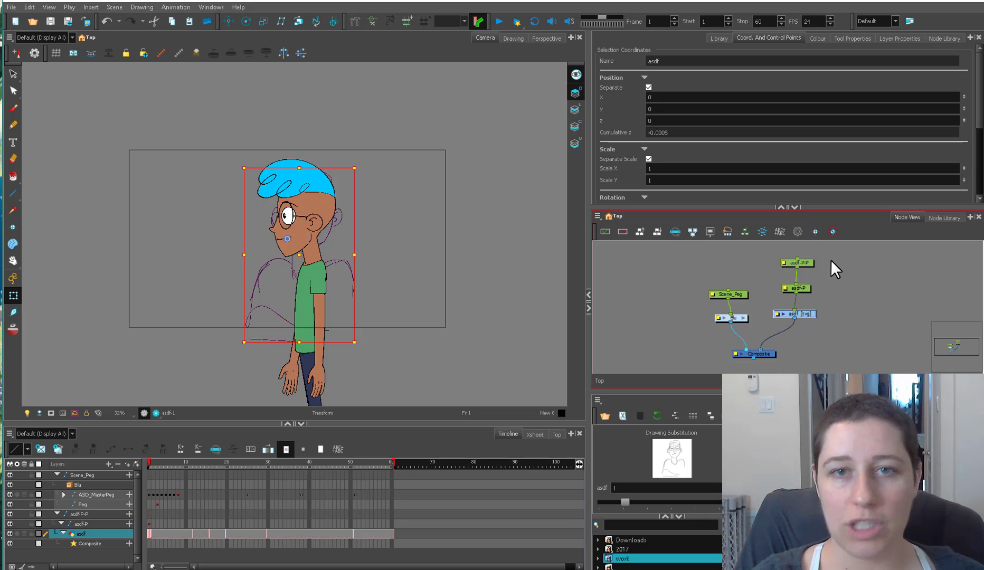
{"action": "mouse_move", "coordinate": [625, 502]}
{"action": "left_mouse_down"}
{"action": "mouse_move", "coordinate": [716, 502]}
{"action": "mouse_move", "coordinate": [631, 508]}
{"action": "left_mouse_up"}
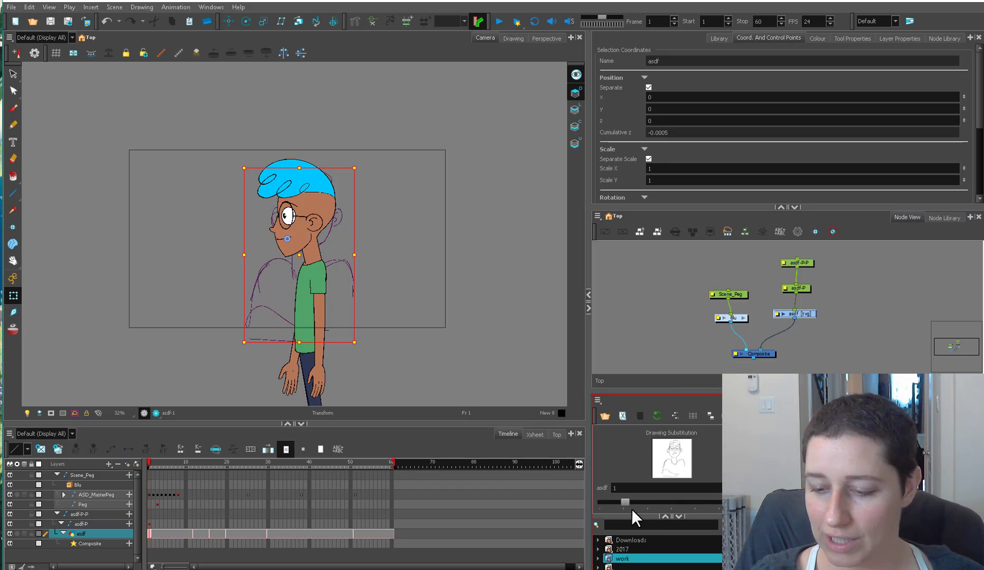
{"action": "left_click_drag", "start_coordinate": [829, 256], "coordinate": [796, 322]}
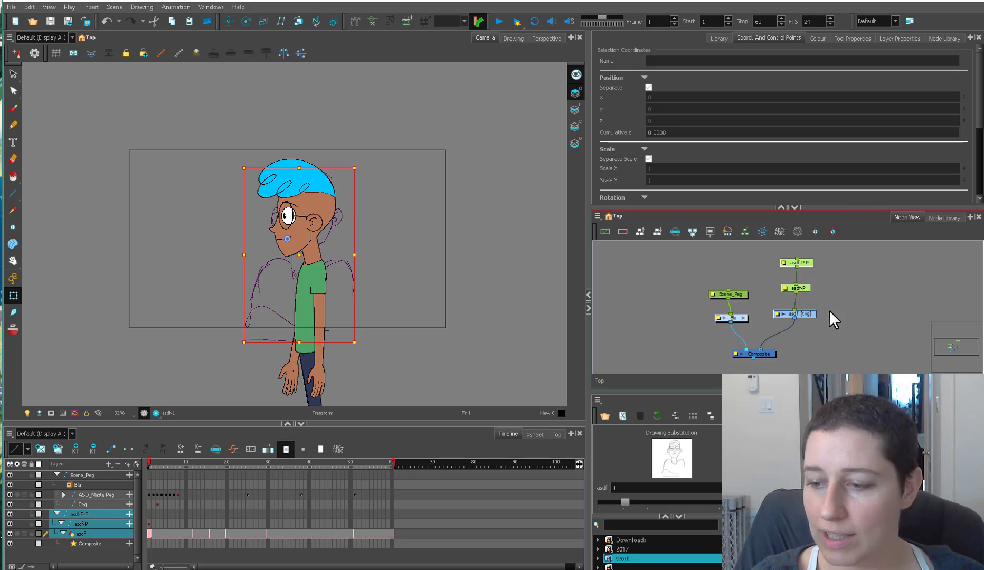
{"action": "double_click", "coordinate": [780, 314]}
{"action": "left_click", "coordinate": [645, 259]}
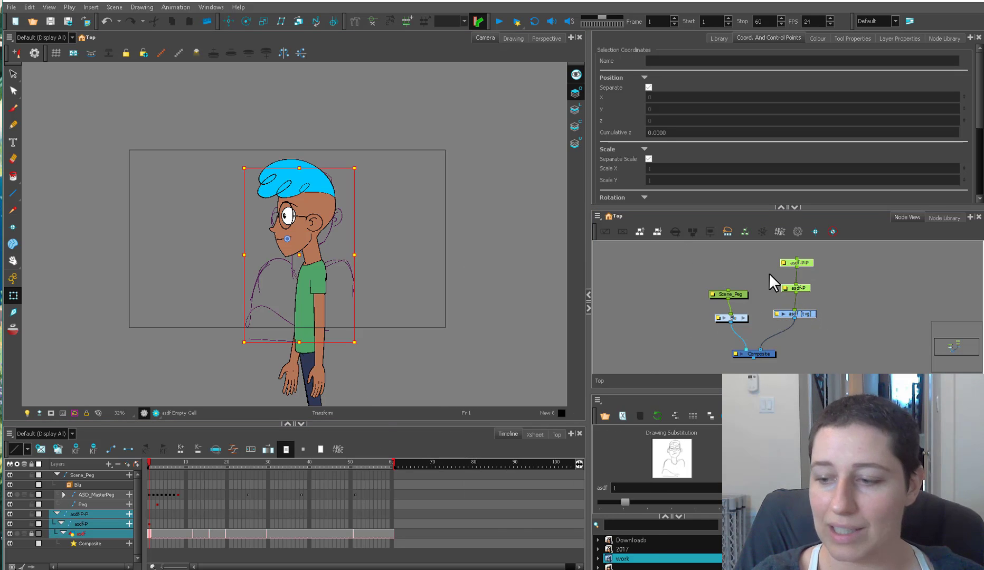
{"action": "left_click", "coordinate": [821, 265]}
Shrink the sketch on asdf-P-P to a scale of about 0.48 and place it outside the camera frame at about 19.53 E, 8.13 N
{"action": "left_click", "coordinate": [798, 262]}
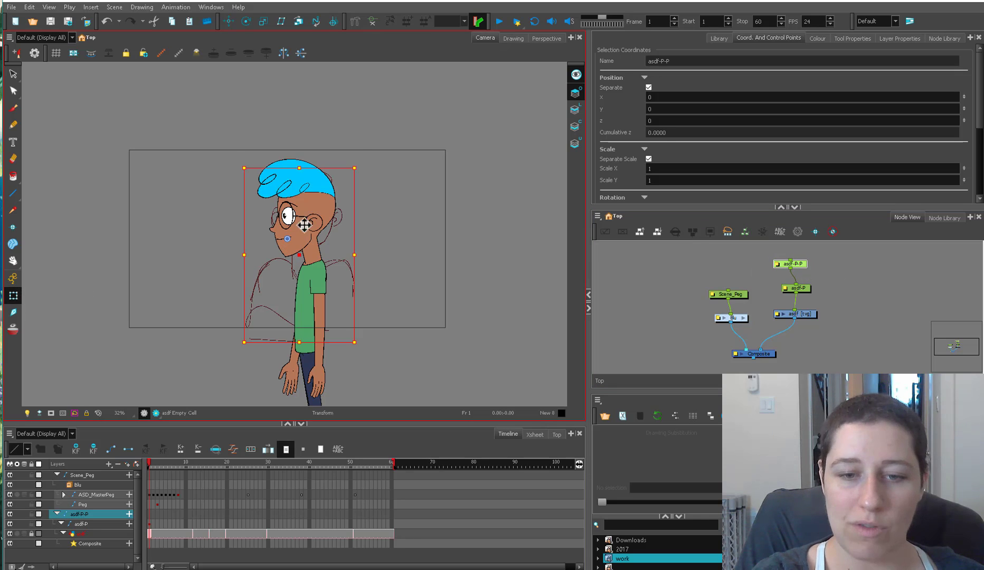
{"action": "mouse_move", "coordinate": [309, 269]}
{"action": "left_mouse_down"}
{"action": "mouse_move", "coordinate": [308, 117]}
{"action": "mouse_move", "coordinate": [464, 291]}
{"action": "mouse_move", "coordinate": [509, 266]}
{"action": "mouse_move", "coordinate": [518, 232]}
{"action": "mouse_move", "coordinate": [505, 255]}
{"action": "mouse_move", "coordinate": [492, 169]}
{"action": "left_mouse_up"}
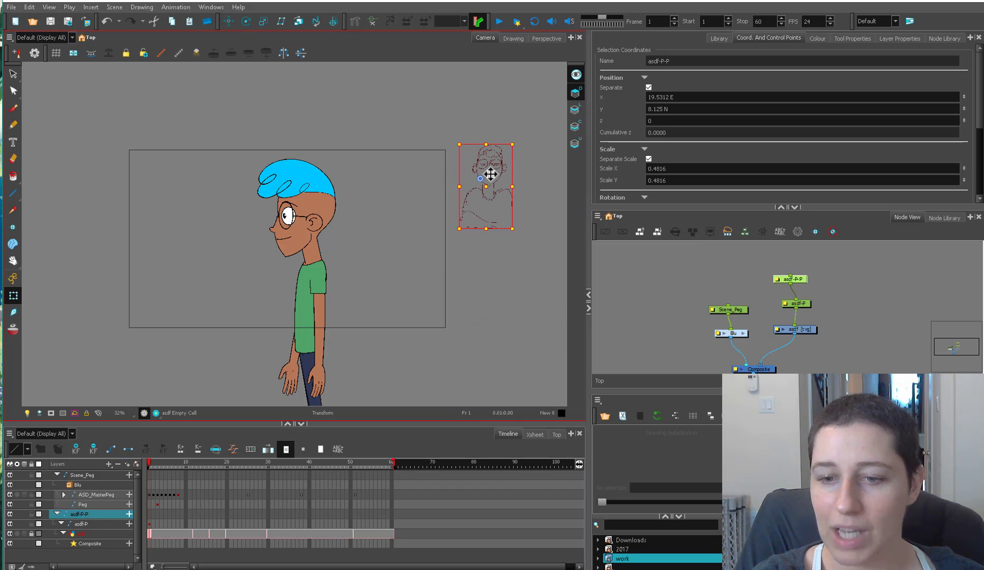
{"action": "left_click", "coordinate": [619, 296]}
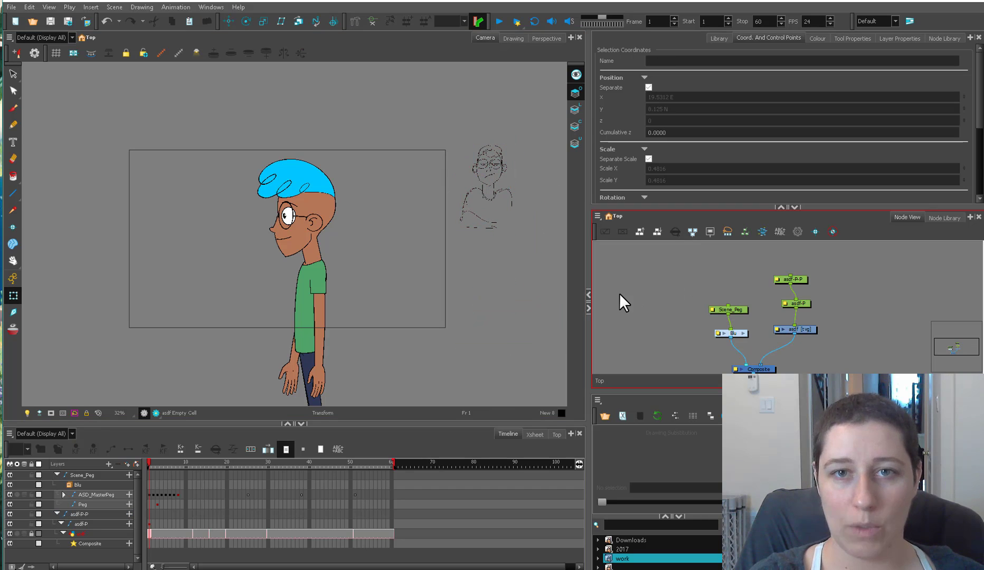
Disable the asdf-P-P peg and lock the asdf-P peg beneath it
{"action": "left_click", "coordinate": [798, 280]}
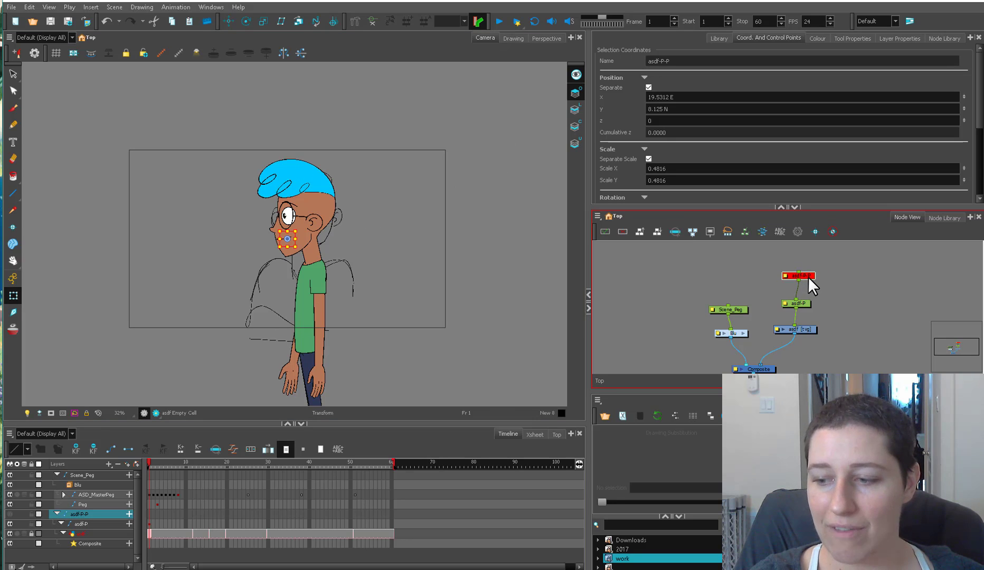
{"action": "left_click_drag", "start_coordinate": [806, 303], "coordinate": [811, 305]}
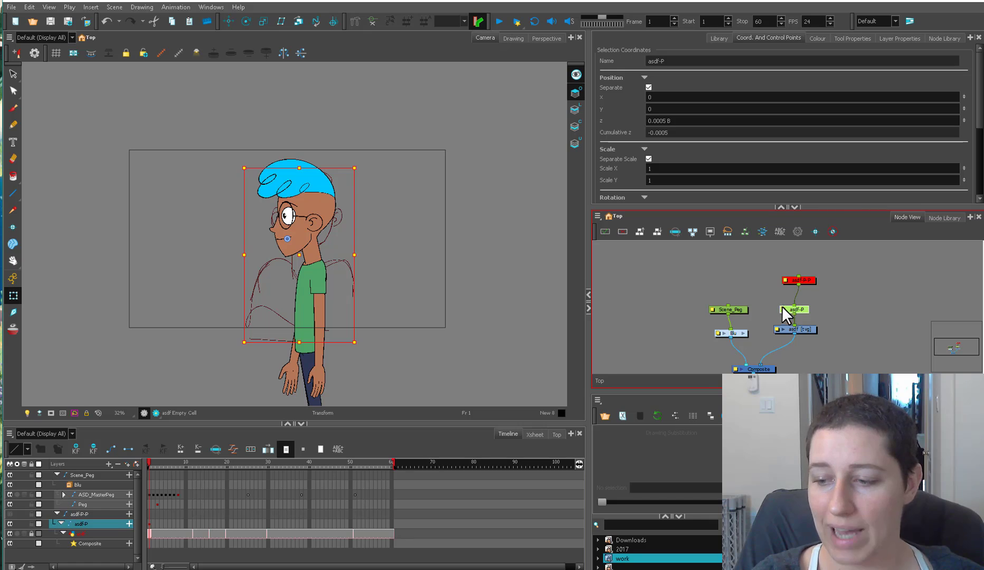
{"action": "left_click", "coordinate": [783, 309]}
{"action": "left_click", "coordinate": [600, 274]}
{"action": "left_click", "coordinate": [614, 259]}
{"action": "left_click", "coordinate": [707, 257]}
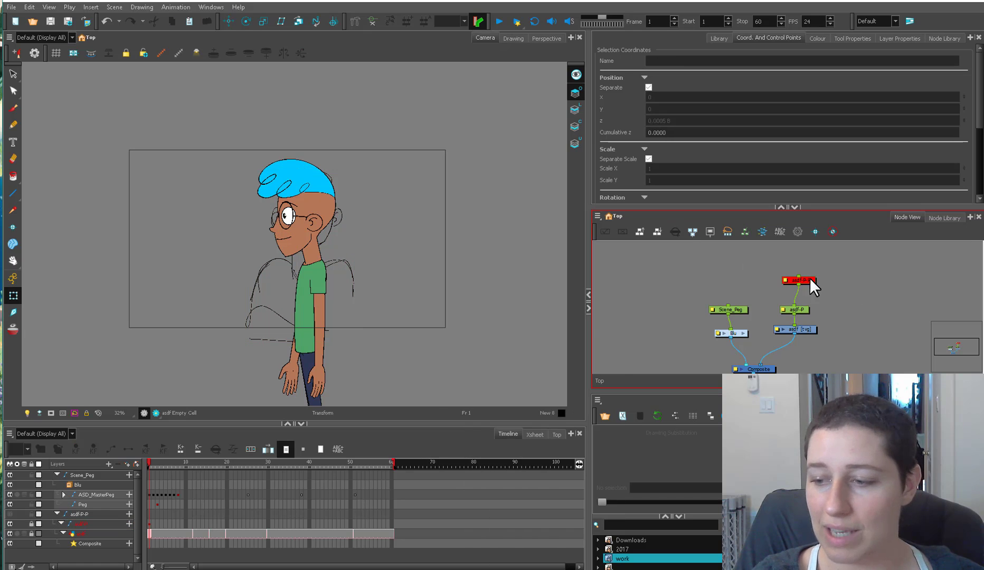
Re-enable the asdf-P-P peg and move the small sketch beside the rig's head at about 10.31 E, 7.08 N
{"action": "left_click", "coordinate": [809, 280]}
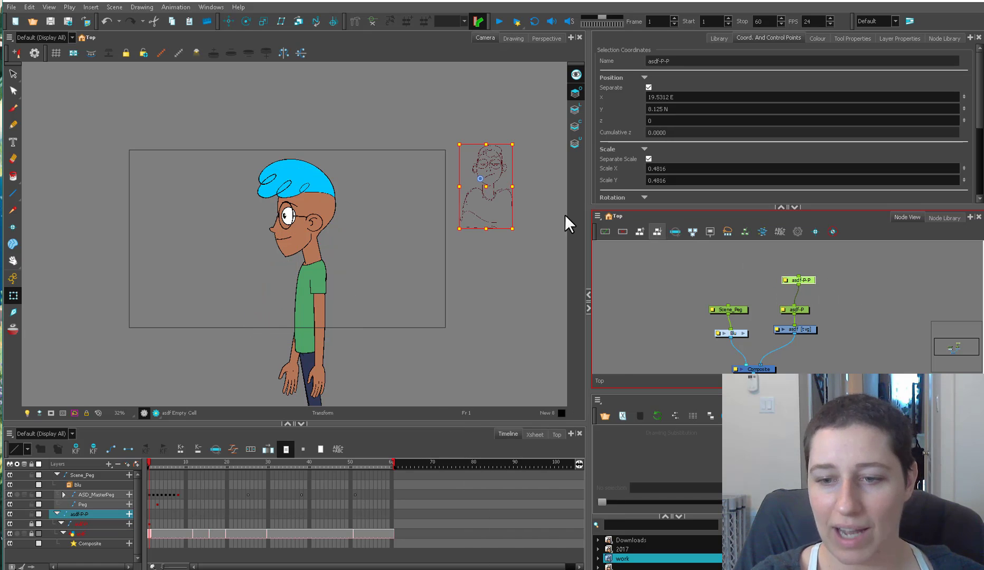
{"action": "mouse_move", "coordinate": [477, 187]}
{"action": "left_mouse_down"}
{"action": "mouse_move", "coordinate": [93, 213]}
{"action": "mouse_move", "coordinate": [364, 314]}
{"action": "mouse_move", "coordinate": [347, 288]}
{"action": "mouse_move", "coordinate": [405, 185]}
{"action": "left_mouse_up"}
{"action": "key", "text": "2"}
{"action": "key", "text": "2"}
{"action": "key", "text": "2"}
{"action": "key", "text": "2"}
{"action": "key", "text": "space"}
{"action": "left_click_drag", "start_coordinate": [438, 233], "coordinate": [365, 316]}
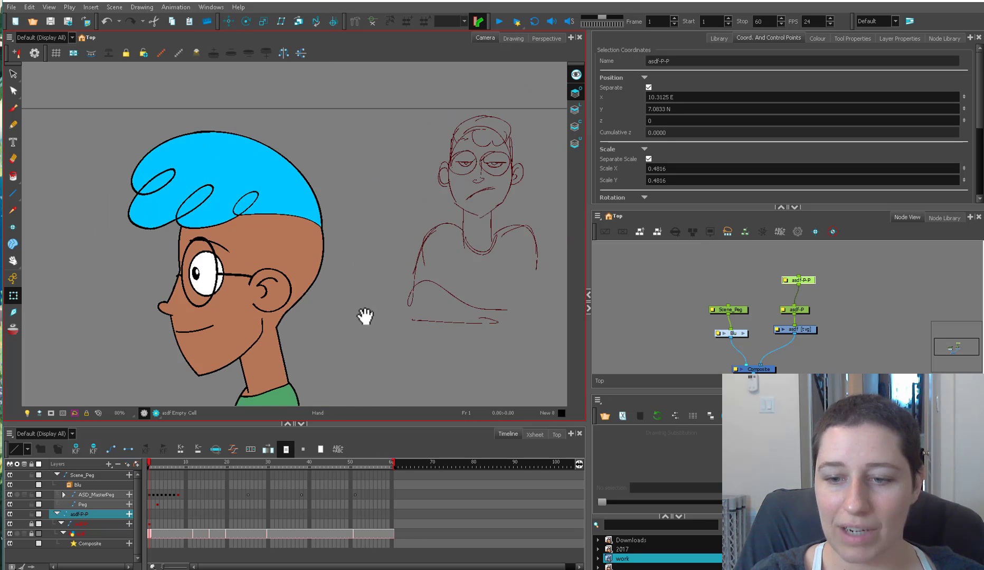
Move the small sketch back outside the camera frame at about 18.54 E, 9.54 N
{"action": "mouse_move", "coordinate": [457, 200]}
{"action": "left_mouse_down"}
{"action": "mouse_move", "coordinate": [411, 240]}
{"action": "mouse_move", "coordinate": [412, 228]}
{"action": "mouse_move", "coordinate": [504, 214]}
{"action": "left_mouse_up"}
{"action": "key", "text": "1"}
{"action": "key", "text": "1"}
{"action": "key", "text": "1"}
{"action": "key", "text": "1"}
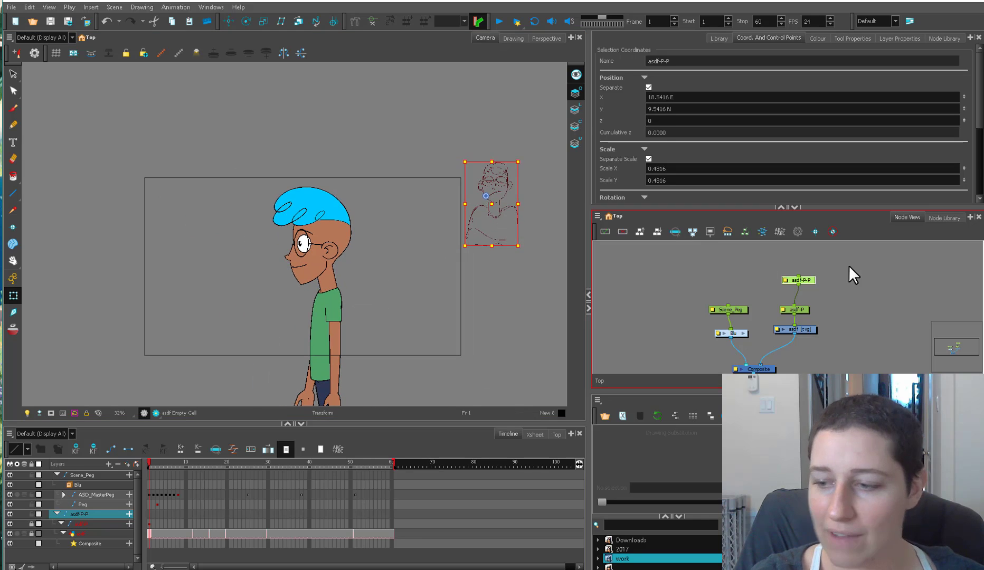
Scrub the timeline to review the rig beside the small sketch, and select the Scene_Peg node
{"action": "left_click", "coordinate": [849, 266]}
{"action": "left_click", "coordinate": [814, 282]}
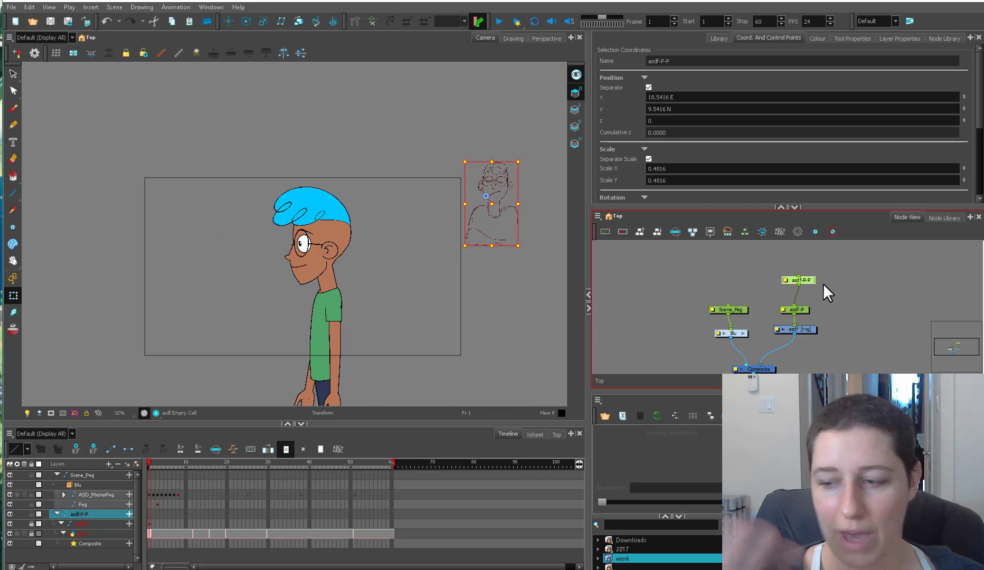
{"action": "left_click", "coordinate": [761, 273]}
{"action": "key", "text": "space"}
{"action": "left_click_drag", "start_coordinate": [503, 363], "coordinate": [494, 309]}
{"action": "left_click_drag", "start_coordinate": [186, 461], "coordinate": [128, 467]}
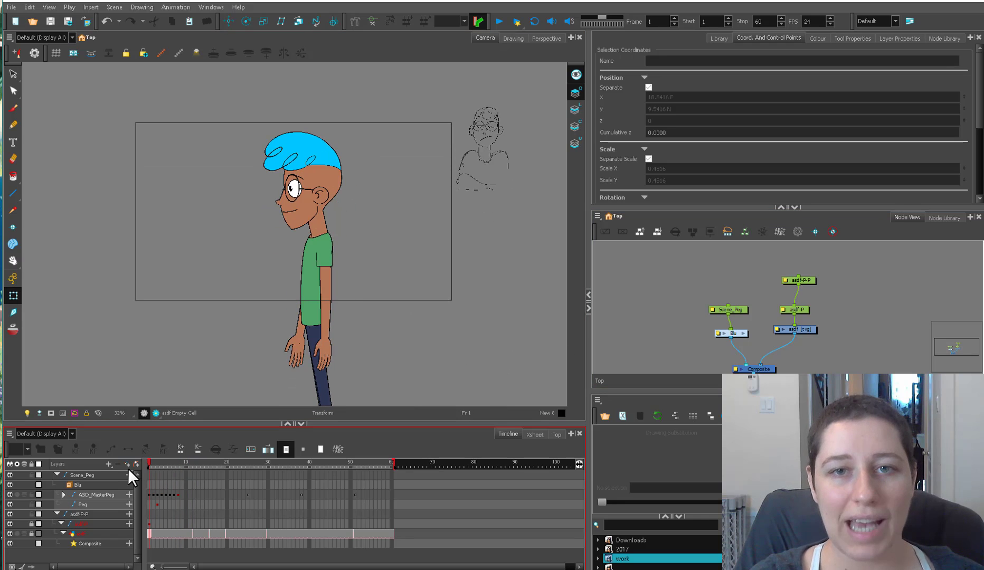
{"action": "left_click", "coordinate": [735, 314]}
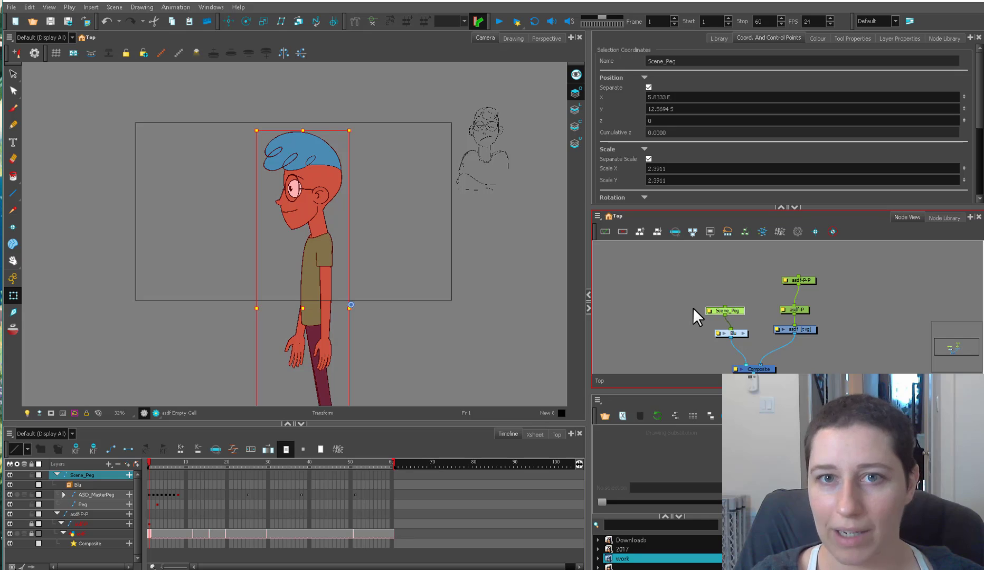
Extend the scene to 86 frames and cut the ASD_MasterPeg pose keyframes from the first eight frames
{"action": "left_click_drag", "start_coordinate": [391, 463], "coordinate": [501, 459]}
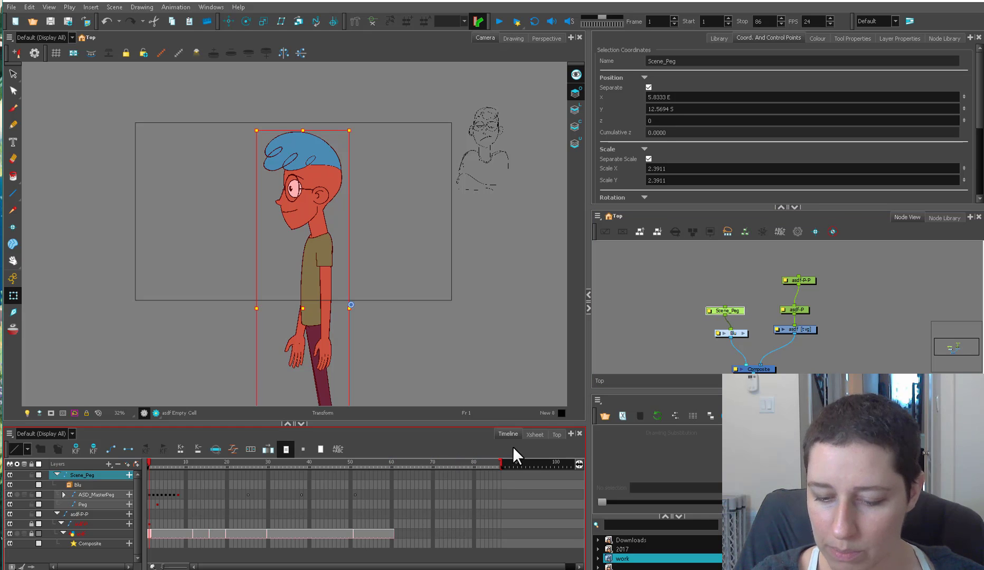
{"action": "left_click", "coordinate": [150, 495]}
{"action": "mouse_move", "coordinate": [150, 467]}
{"action": "left_mouse_down"}
{"action": "mouse_move", "coordinate": [443, 452]}
{"action": "mouse_move", "coordinate": [171, 479]}
{"action": "mouse_move", "coordinate": [154, 465]}
{"action": "mouse_move", "coordinate": [182, 464]}
{"action": "mouse_move", "coordinate": [142, 458]}
{"action": "mouse_move", "coordinate": [177, 466]}
{"action": "mouse_move", "coordinate": [149, 466]}
{"action": "left_mouse_up"}
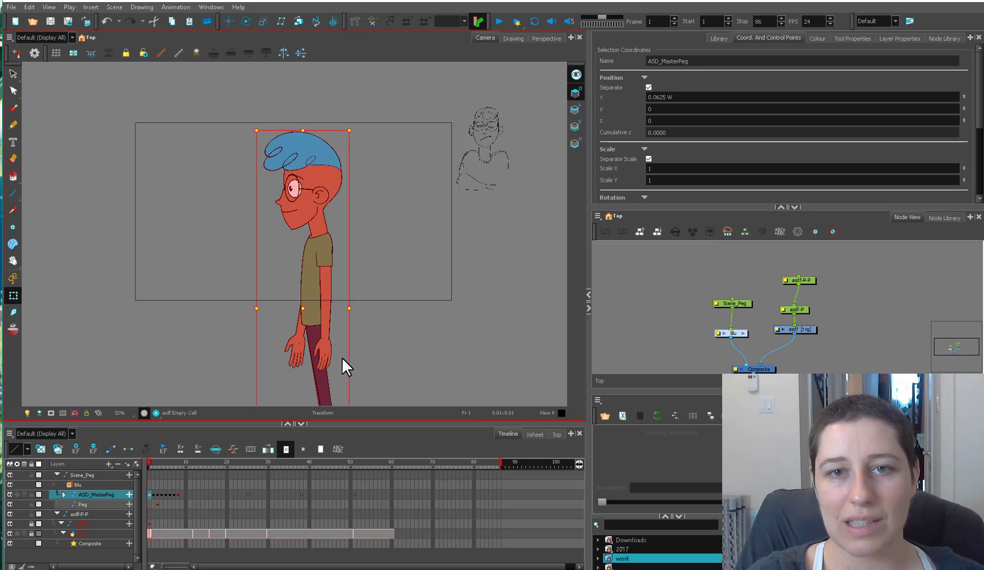
{"action": "left_click_drag", "start_coordinate": [168, 463], "coordinate": [138, 495]}
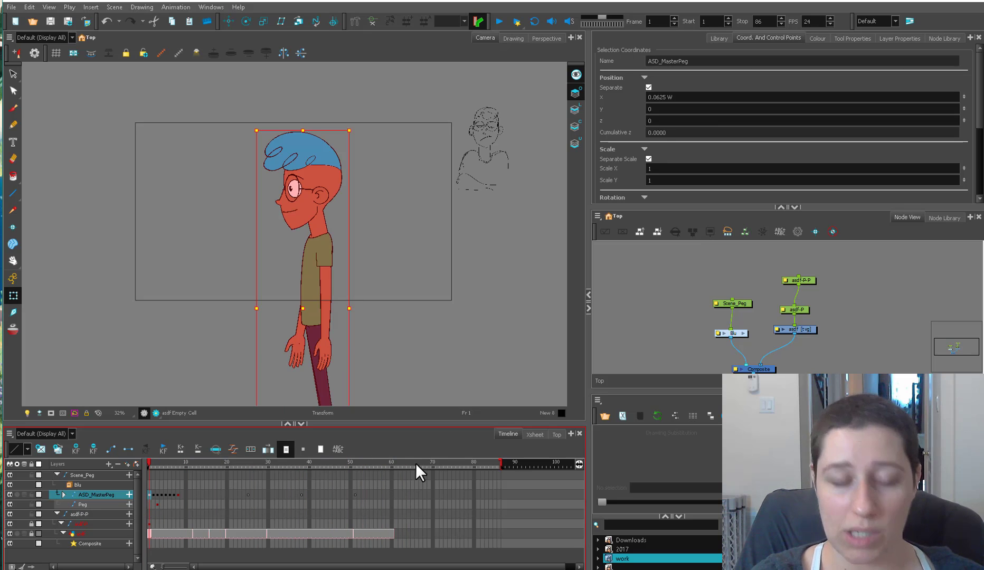
{"action": "left_click_drag", "start_coordinate": [149, 494], "coordinate": [179, 495]}
{"action": "key", "text": "Delete"}
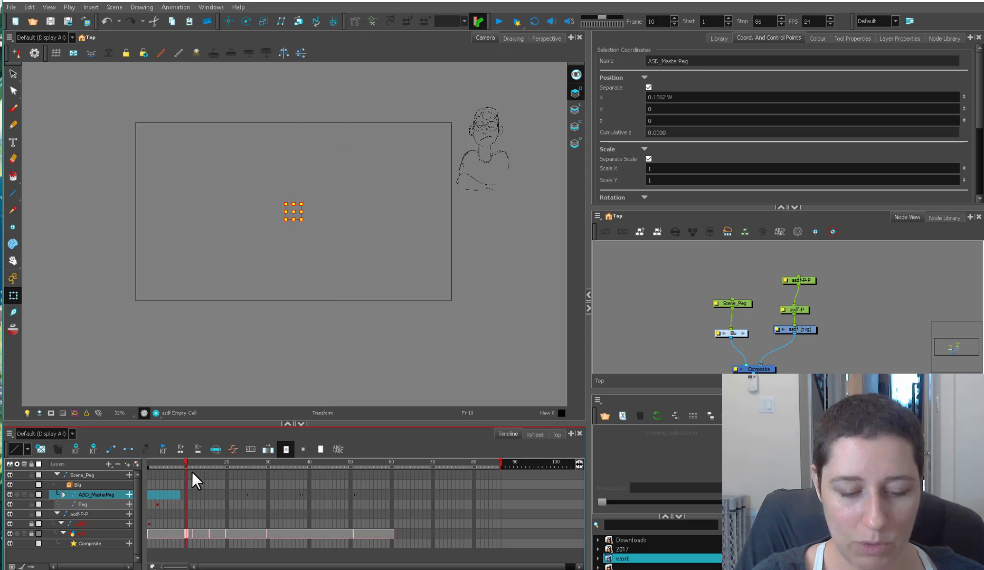
Select the asdf sketch drawing and check where its exposure ends around frame 60
{"action": "left_click", "coordinate": [441, 464]}
{"action": "mouse_move", "coordinate": [493, 465]}
{"action": "left_mouse_down"}
{"action": "mouse_move", "coordinate": [508, 465]}
{"action": "mouse_move", "coordinate": [213, 484]}
{"action": "mouse_move", "coordinate": [283, 477]}
{"action": "mouse_move", "coordinate": [392, 488]}
{"action": "left_mouse_up"}
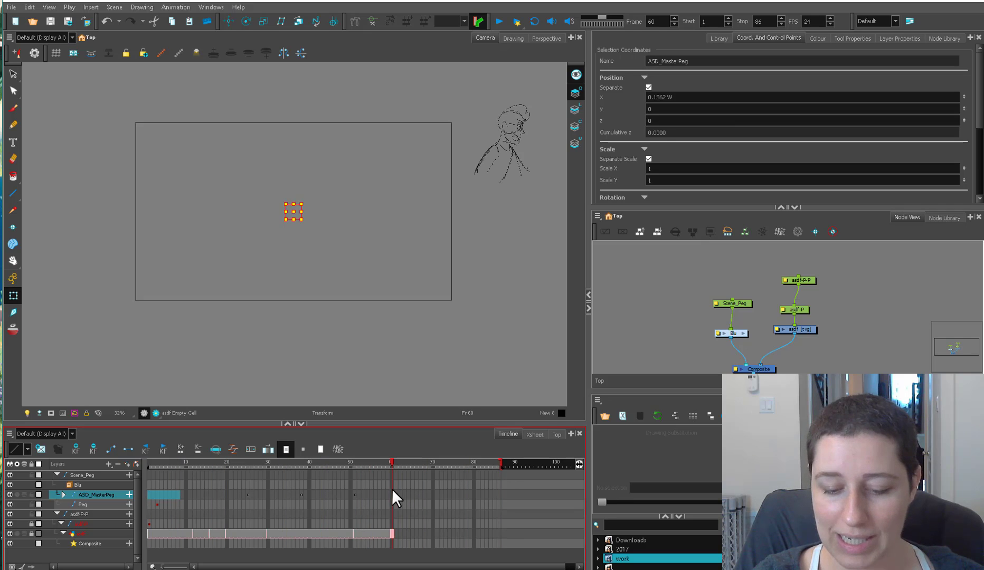
{"action": "left_click", "coordinate": [810, 331]}
{"action": "left_click", "coordinate": [393, 464]}
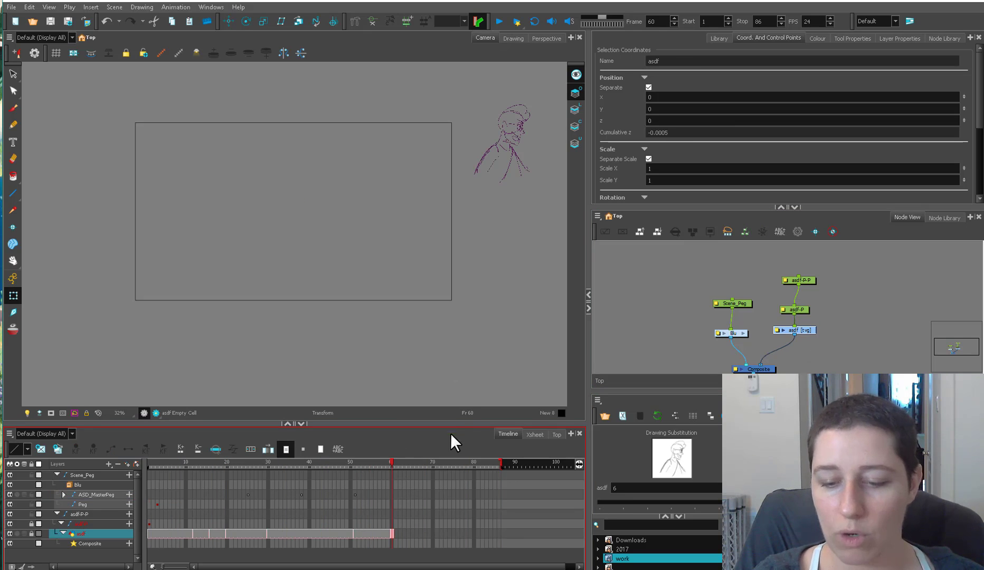
{"action": "left_click", "coordinate": [394, 464]}
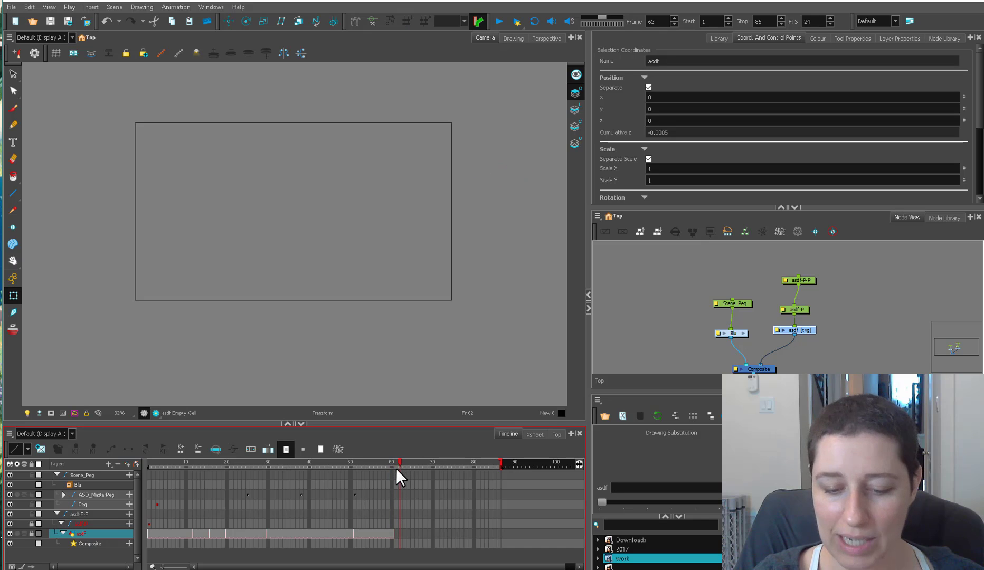
{"action": "left_click", "coordinate": [393, 466]}
Add a drawing layer named notes alongside the asdf sketch
{"action": "left_click", "coordinate": [792, 330]}
{"action": "mouse_move", "coordinate": [787, 544]}
{"action": "left_mouse_down"}
{"action": "mouse_move", "coordinate": [829, 308]}
{"action": "mouse_move", "coordinate": [845, 340]}
{"action": "mouse_move", "coordinate": [873, 337]}
{"action": "left_mouse_up"}
{"action": "left_click", "coordinate": [797, 232]}
{"action": "type", "text": "asdf"}
{"action": "key", "text": "Tab"}
{"action": "type", "text": "notes"}
{"action": "key", "text": "Return"}
Handwrite a 60F note below the camera frame at frame 60 and set the scene's end to frame 60
{"action": "key", "text": "alt+b"}
{"action": "mouse_move", "coordinate": [484, 314]}
{"action": "left_mouse_down"}
{"action": "mouse_move", "coordinate": [471, 340]}
{"action": "mouse_move", "coordinate": [504, 325]}
{"action": "mouse_move", "coordinate": [528, 353]}
{"action": "mouse_move", "coordinate": [538, 332]}
{"action": "left_mouse_up"}
{"action": "mouse_move", "coordinate": [529, 318]}
{"action": "left_mouse_down"}
{"action": "mouse_move", "coordinate": [545, 317]}
{"action": "mouse_move", "coordinate": [559, 342]}
{"action": "left_mouse_up"}
{"action": "left_click_drag", "start_coordinate": [553, 367], "coordinate": [549, 370]}
{"action": "left_click_drag", "start_coordinate": [501, 462], "coordinate": [395, 473]}
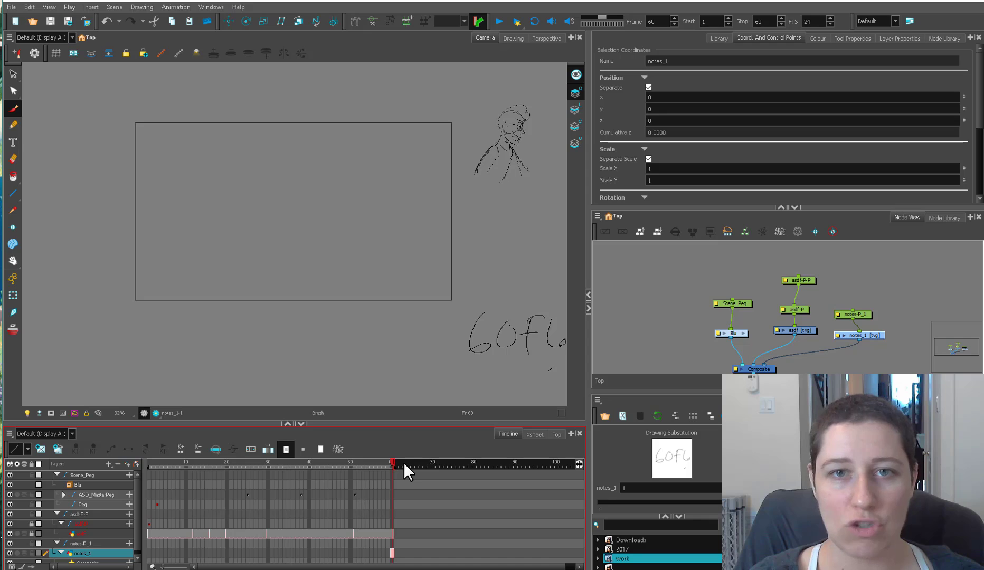
Extend the scene to 94 frames, trim it back to 60, and undo that trim
{"action": "left_click_drag", "start_coordinate": [404, 462], "coordinate": [534, 466]}
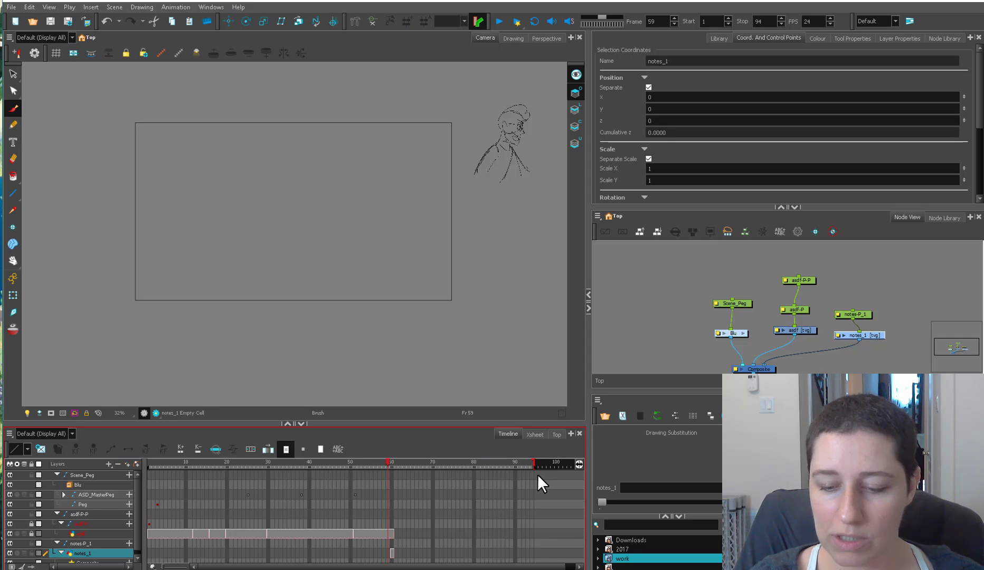
{"action": "left_click_drag", "start_coordinate": [412, 465], "coordinate": [436, 468]}
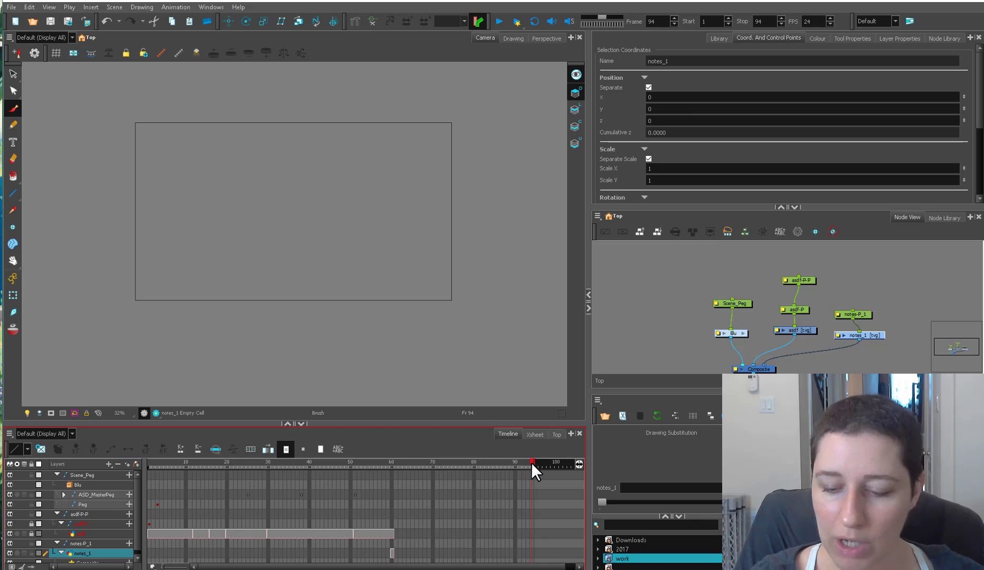
{"action": "left_click", "coordinate": [391, 474]}
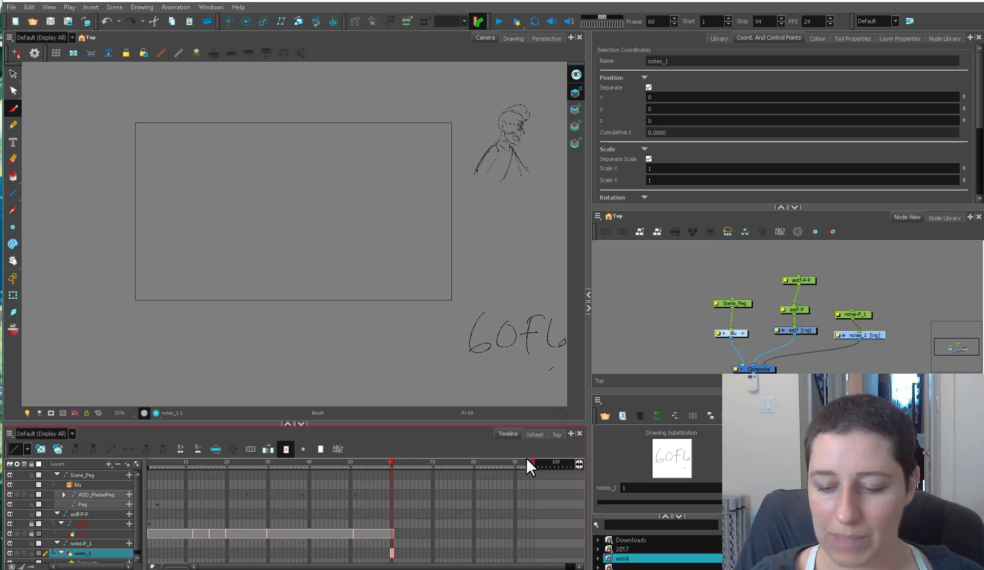
{"action": "left_click_drag", "start_coordinate": [510, 463], "coordinate": [398, 475]}
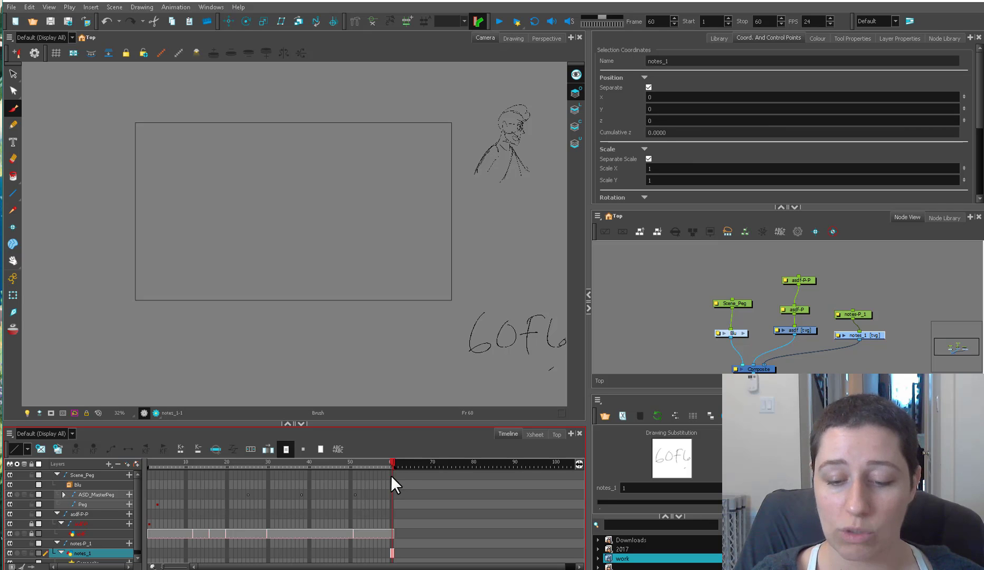
{"action": "key", "text": "ctrl+z"}
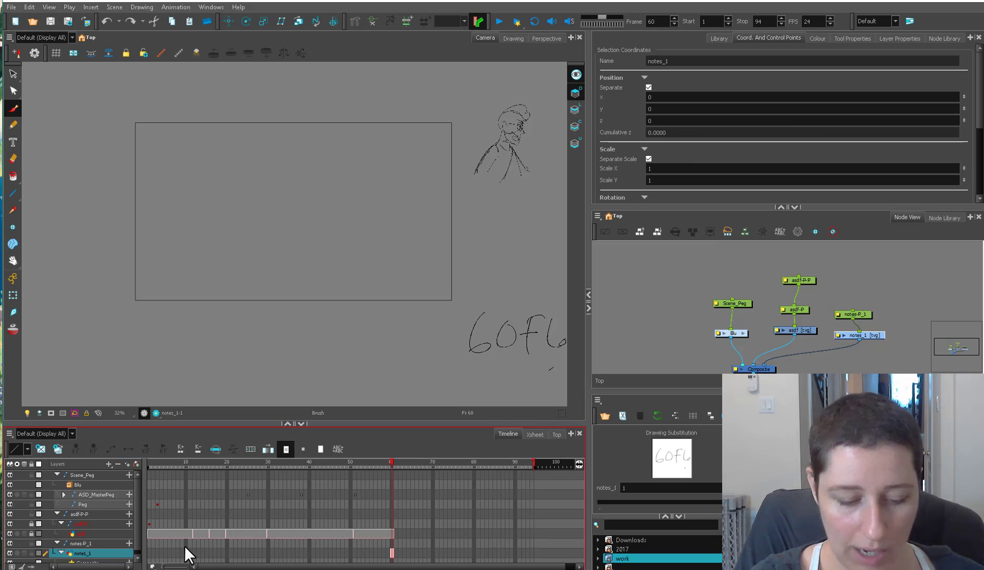
Check the asdf sketch's last exposed frame and step through the rig poses from frame 69 to 79
{"action": "left_click", "coordinate": [744, 303]}
{"action": "left_click", "coordinate": [413, 475]}
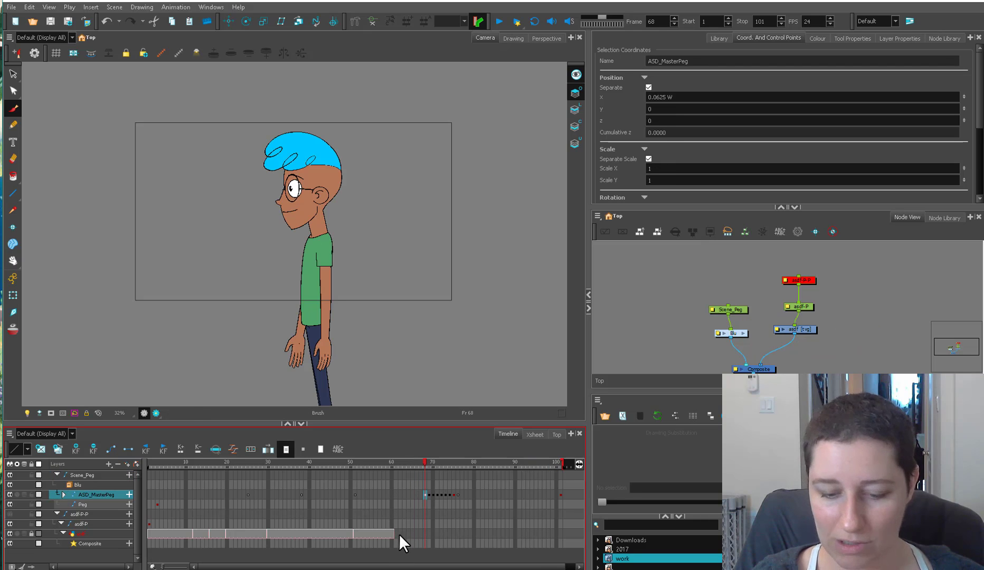
{"action": "left_click", "coordinate": [392, 533]}
{"action": "mouse_move", "coordinate": [447, 464]}
{"action": "left_mouse_down"}
{"action": "mouse_move", "coordinate": [466, 463]}
{"action": "mouse_move", "coordinate": [433, 472]}
{"action": "mouse_move", "coordinate": [434, 456]}
{"action": "left_mouse_up"}
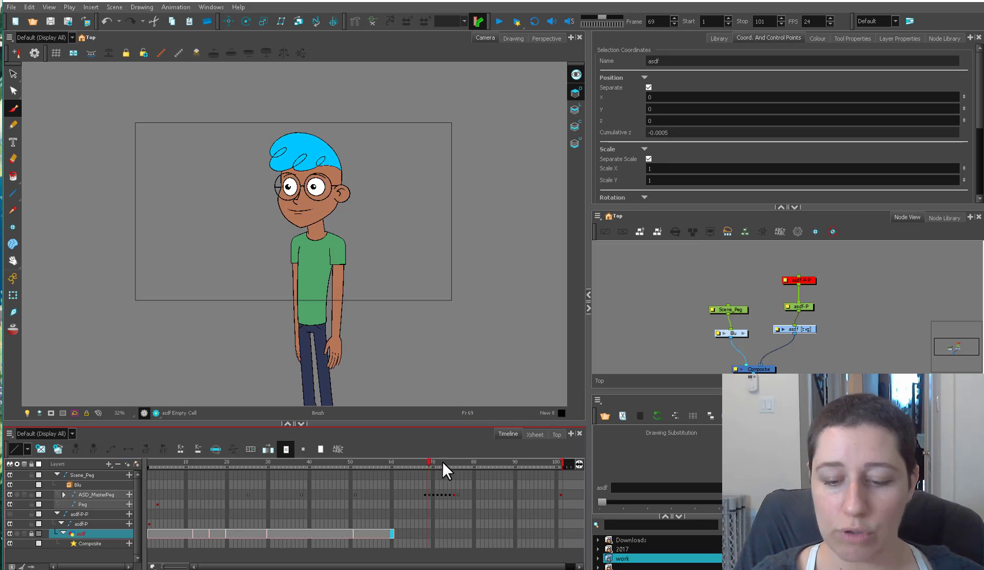
{"action": "key", "text": "period"}
{"action": "key", "text": "period"}
{"action": "key", "text": "period"}
{"action": "key", "text": "period"}
{"action": "key", "text": "period"}
{"action": "key", "text": "period"}
{"action": "key", "text": "period"}
{"action": "key", "text": "period"}
{"action": "key", "text": "period"}
{"action": "key", "text": "period"}
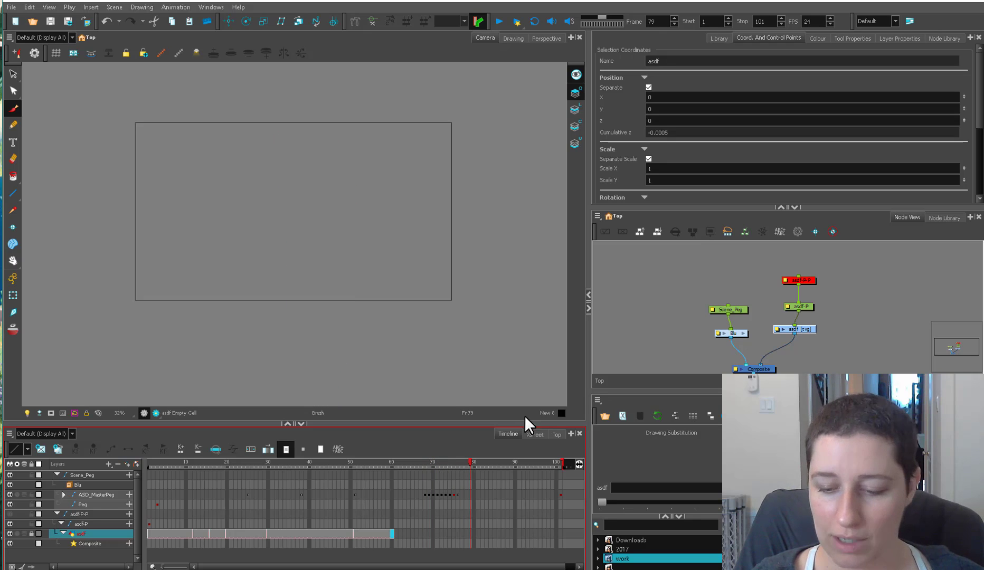
Set the scene's end to frame 91 and scrub between the rig poses past frame 67 and the sketches up to frame 51
{"action": "mouse_move", "coordinate": [563, 462]}
{"action": "left_mouse_down"}
{"action": "mouse_move", "coordinate": [399, 471]}
{"action": "mouse_move", "coordinate": [521, 462]}
{"action": "left_mouse_up"}
{"action": "mouse_move", "coordinate": [427, 464]}
{"action": "left_mouse_down"}
{"action": "mouse_move", "coordinate": [453, 467]}
{"action": "mouse_move", "coordinate": [437, 472]}
{"action": "mouse_move", "coordinate": [430, 460]}
{"action": "left_mouse_up"}
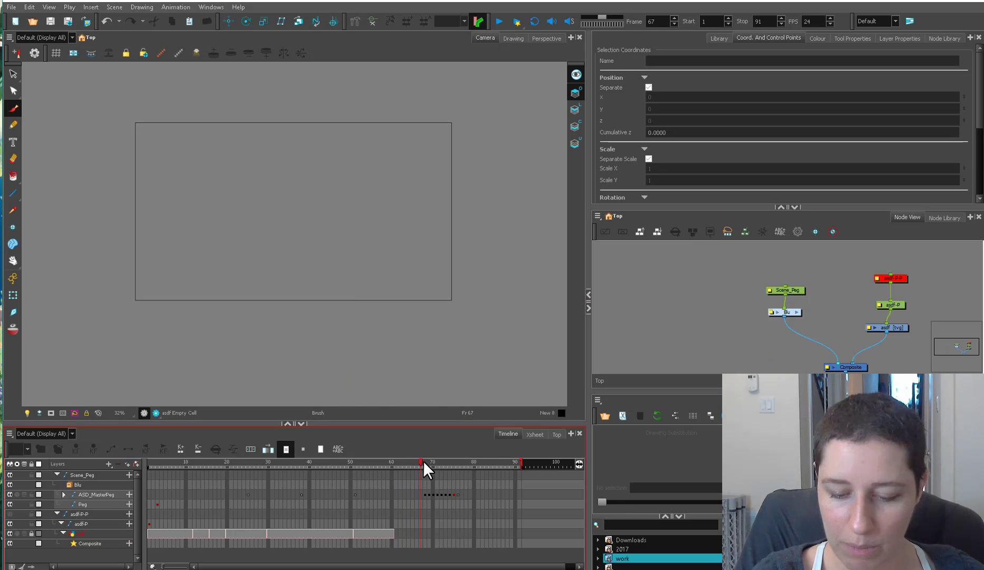
{"action": "left_click", "coordinate": [423, 461]}
{"action": "left_click_drag", "start_coordinate": [433, 462], "coordinate": [174, 465]}
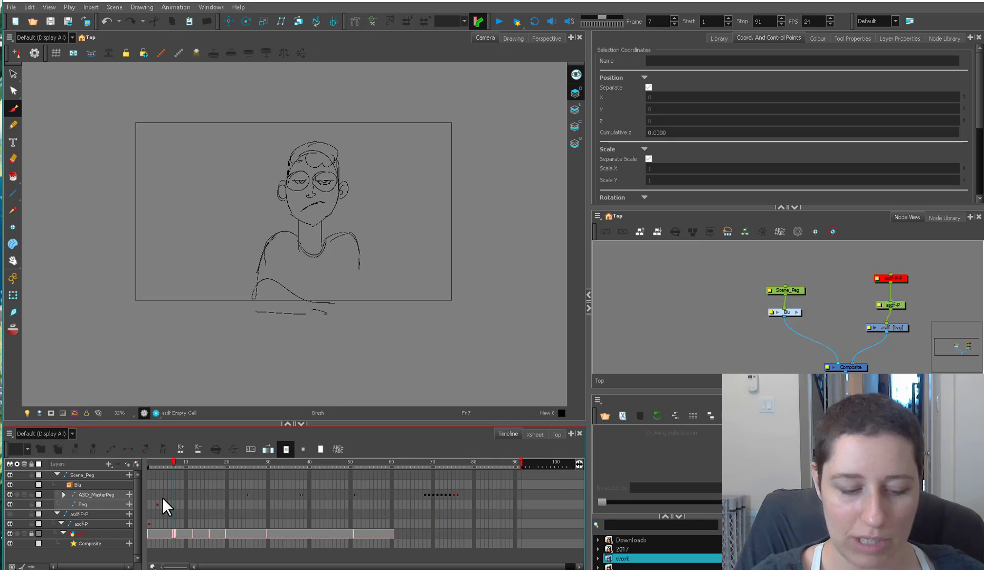
{"action": "left_click", "coordinate": [425, 463]}
{"action": "left_click_drag", "start_coordinate": [425, 463], "coordinate": [431, 463]}
{"action": "mouse_move", "coordinate": [434, 463]}
{"action": "left_mouse_down"}
{"action": "mouse_move", "coordinate": [149, 463]}
{"action": "mouse_move", "coordinate": [261, 457]}
{"action": "mouse_move", "coordinate": [388, 456]}
{"action": "mouse_move", "coordinate": [135, 469]}
{"action": "left_mouse_up"}
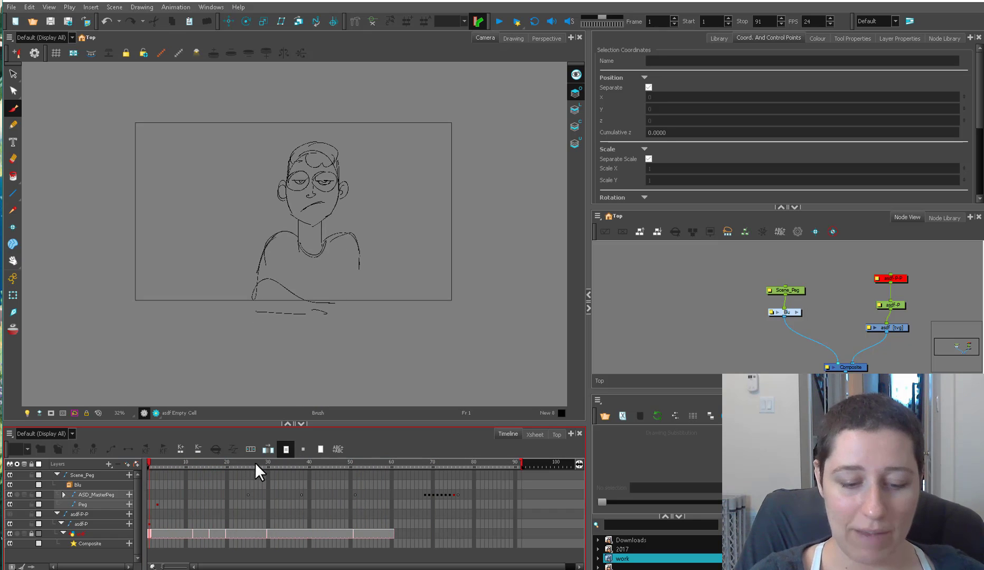
{"action": "mouse_move", "coordinate": [211, 465]}
{"action": "left_mouse_down"}
{"action": "mouse_move", "coordinate": [375, 457]}
{"action": "mouse_move", "coordinate": [360, 459]}
{"action": "mouse_move", "coordinate": [354, 427]}
{"action": "left_mouse_up"}
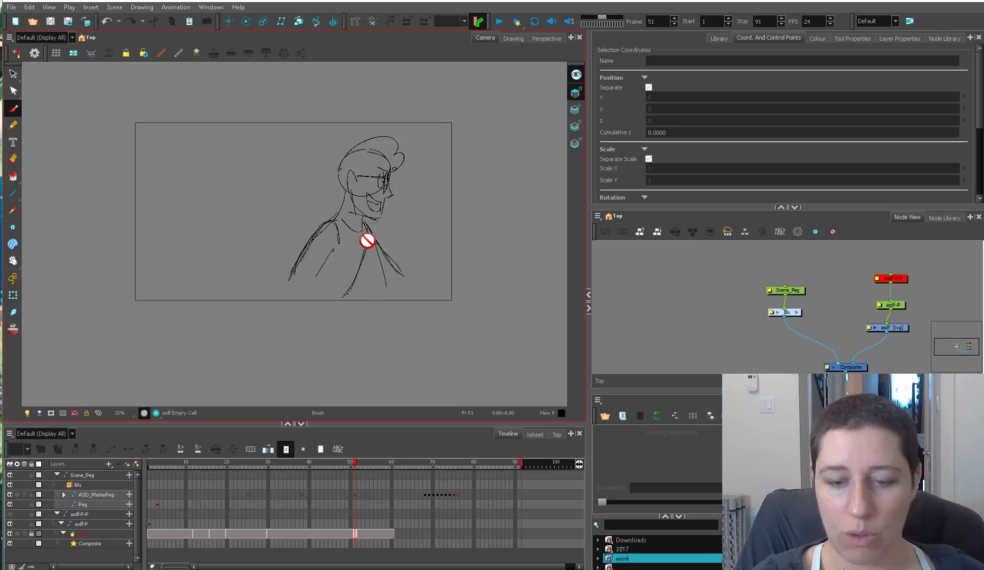
Copy the front-facing ASD_MasterPeg pose from frame 70 to frame 1
{"action": "left_click", "coordinate": [149, 494]}
{"action": "left_click", "coordinate": [428, 494]}
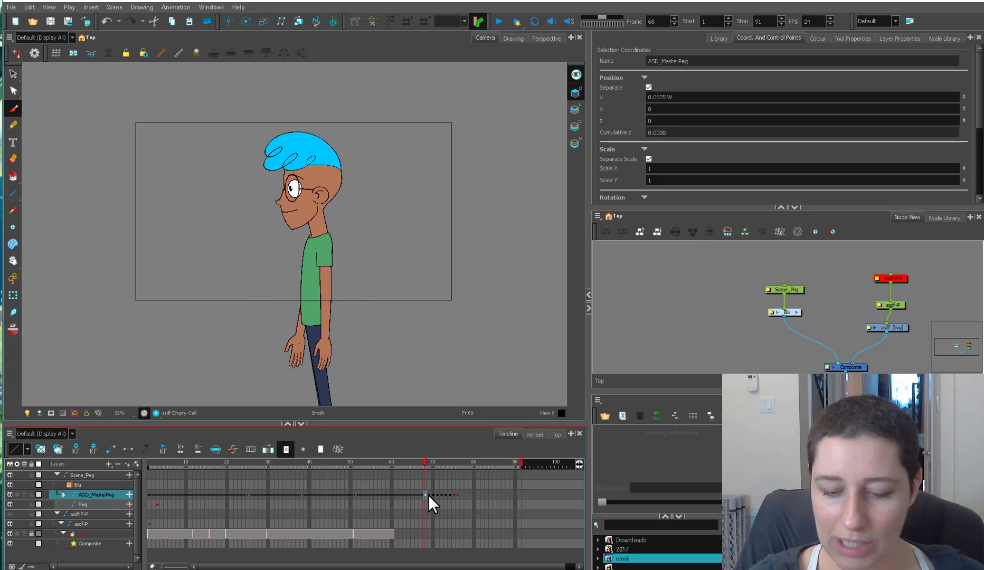
{"action": "left_click", "coordinate": [432, 493]}
{"action": "left_click", "coordinate": [437, 495]}
{"action": "left_click", "coordinate": [433, 494]}
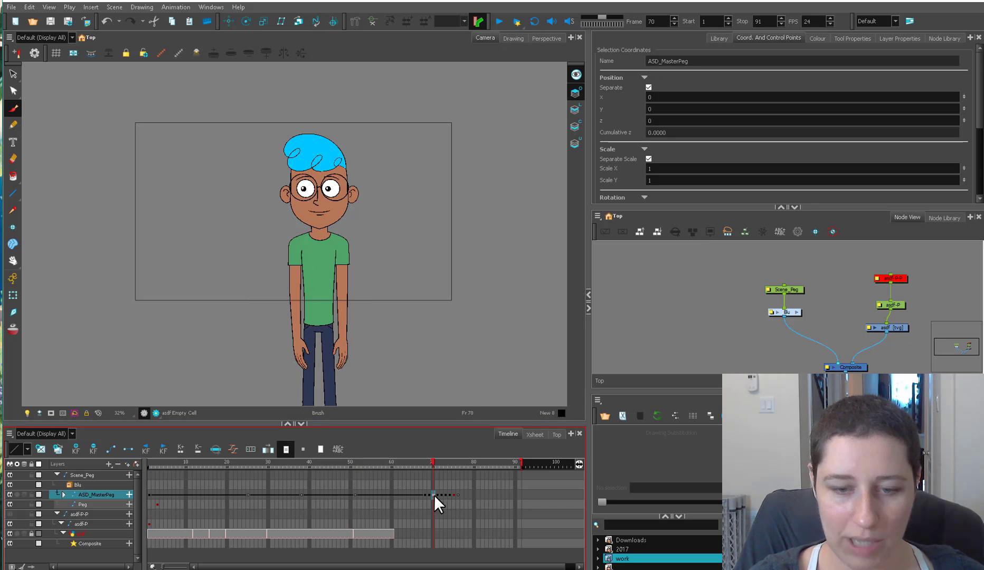
{"action": "left_click", "coordinate": [149, 465]}
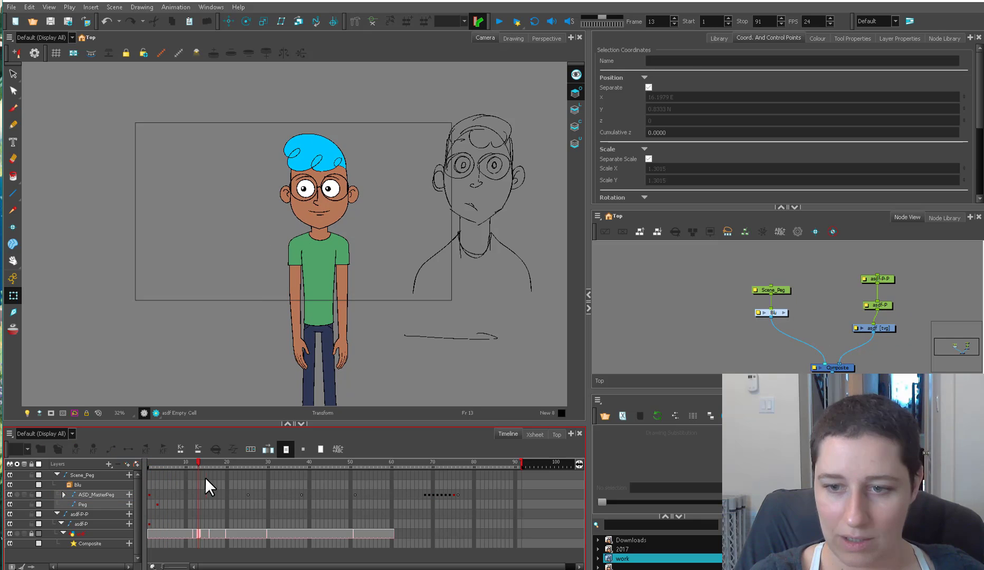
Copy the three-quarter ASD_MasterPeg pose from frame 71 to frame 21 to match the turned sketch
{"action": "left_click_drag", "start_coordinate": [204, 477], "coordinate": [231, 468]}
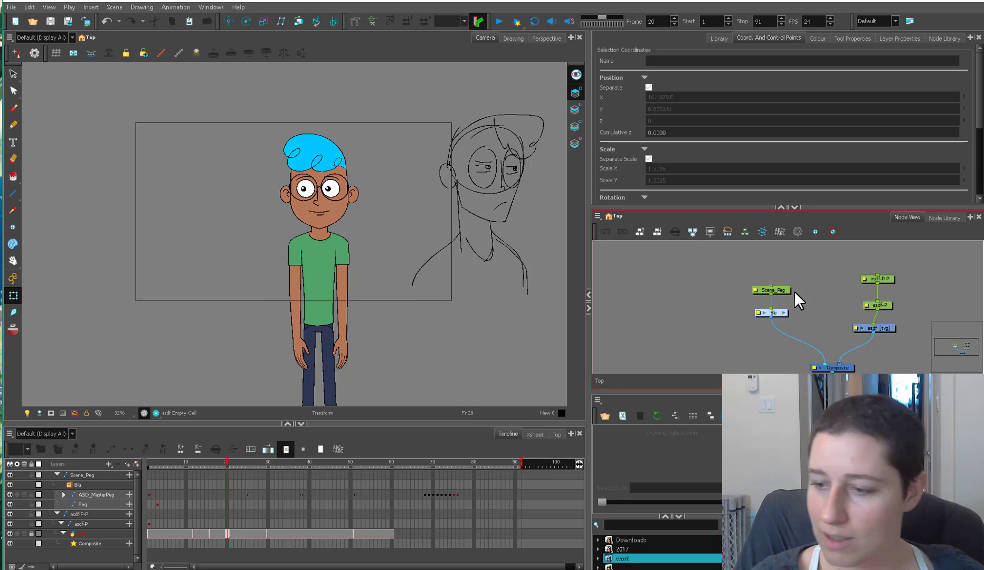
{"action": "left_click_drag", "start_coordinate": [791, 289], "coordinate": [785, 292]}
{"action": "left_click", "coordinate": [431, 462]}
{"action": "left_click_drag", "start_coordinate": [432, 462], "coordinate": [436, 463]}
{"action": "left_click", "coordinate": [437, 495]}
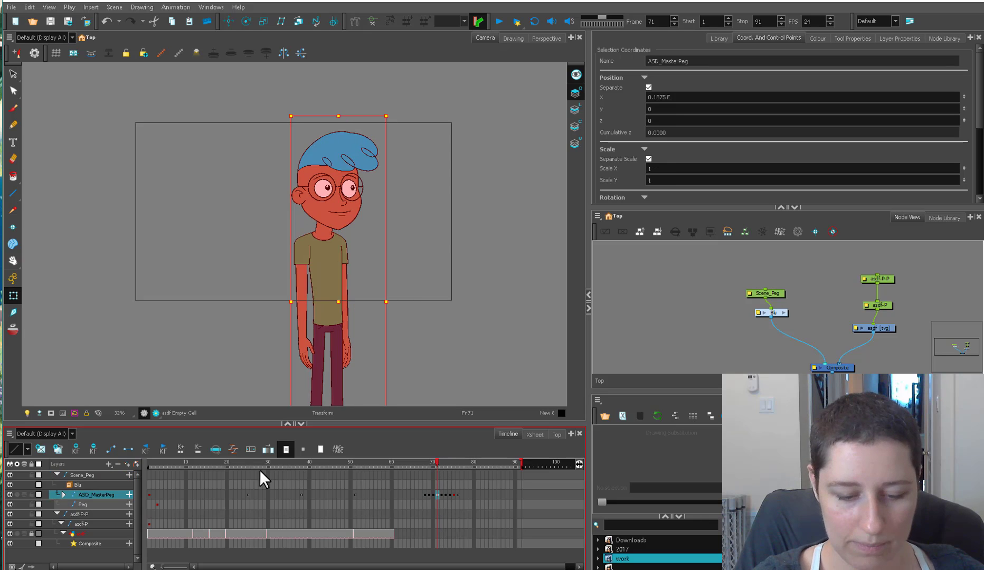
{"action": "left_click_drag", "start_coordinate": [236, 463], "coordinate": [230, 463]}
{"action": "left_click", "coordinate": [231, 496]}
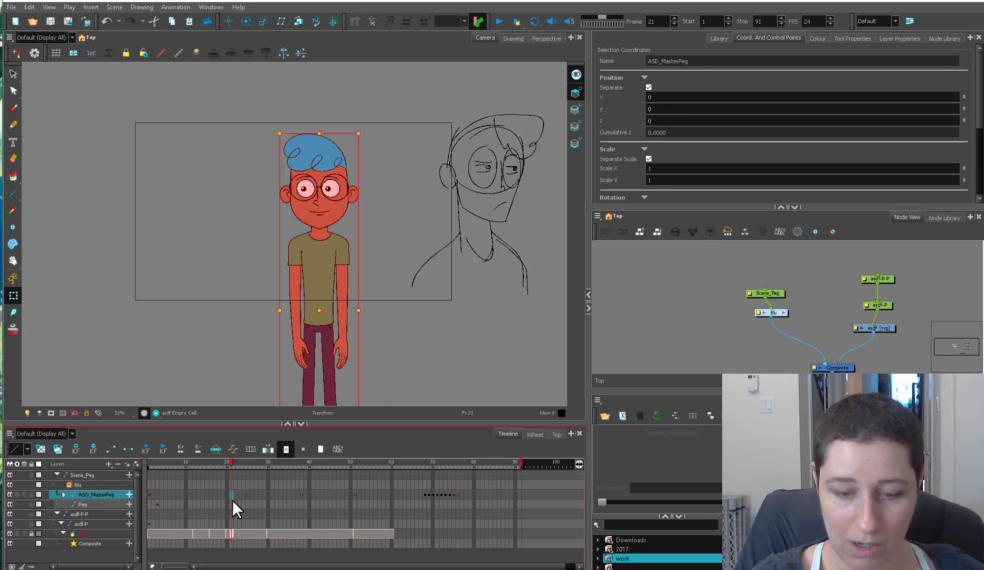
{"action": "key", "text": "ctrl+v"}
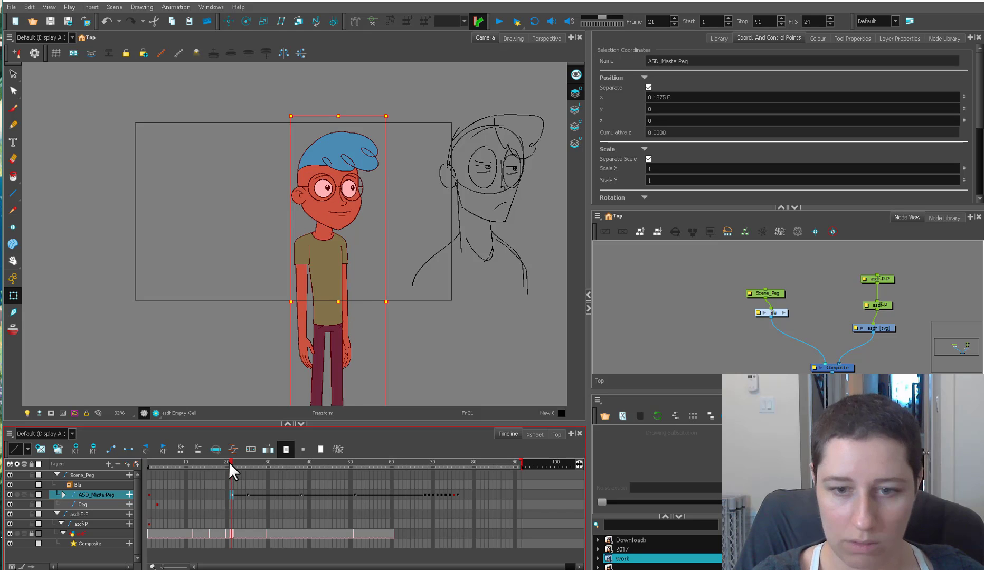
Go to frame 51, bring the whole sketch into view, and select the rig's ASD_Head-Mpeg peg
{"action": "mouse_move", "coordinate": [229, 461]}
{"action": "left_mouse_down"}
{"action": "mouse_move", "coordinate": [460, 460]}
{"action": "mouse_move", "coordinate": [334, 464]}
{"action": "mouse_move", "coordinate": [352, 478]}
{"action": "left_mouse_up"}
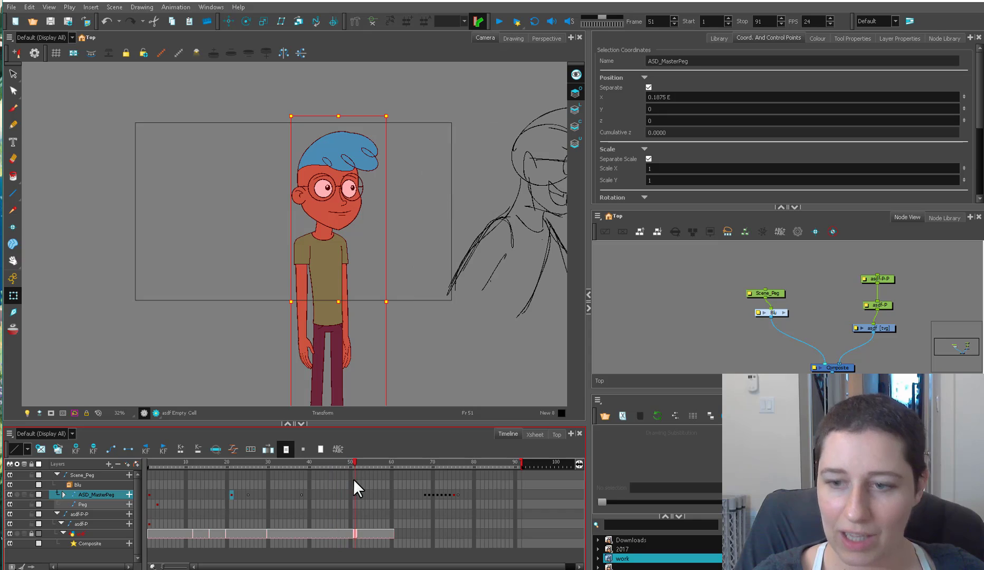
{"action": "key", "text": "1"}
{"action": "left_click_drag", "start_coordinate": [527, 246], "coordinate": [524, 273]}
{"action": "key", "text": "2"}
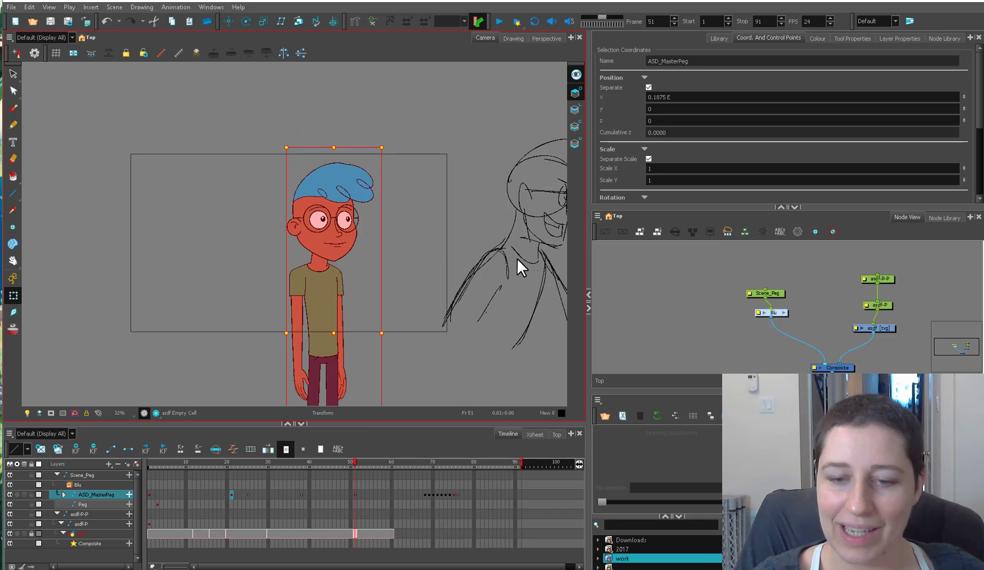
{"action": "key", "text": "1"}
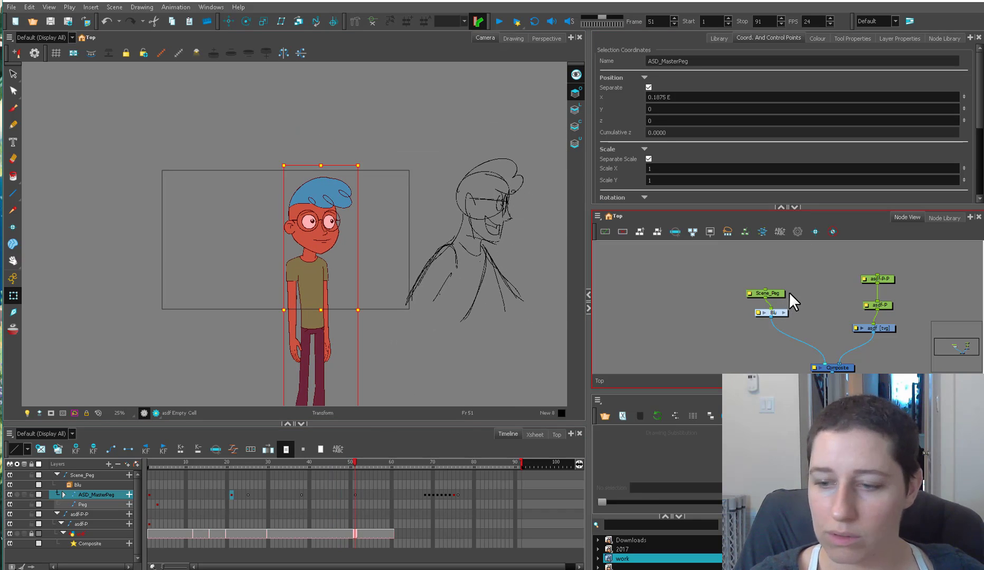
{"action": "left_click", "coordinate": [321, 242]}
{"action": "key", "text": "b"}
{"action": "key", "text": "o"}
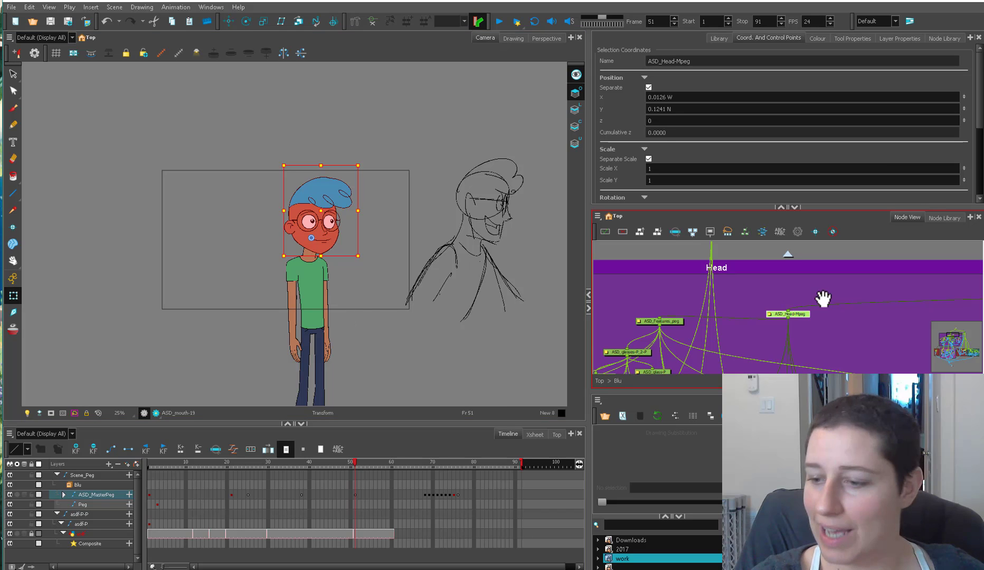
{"action": "left_click_drag", "start_coordinate": [823, 299], "coordinate": [755, 270]}
{"action": "key", "text": "2"}
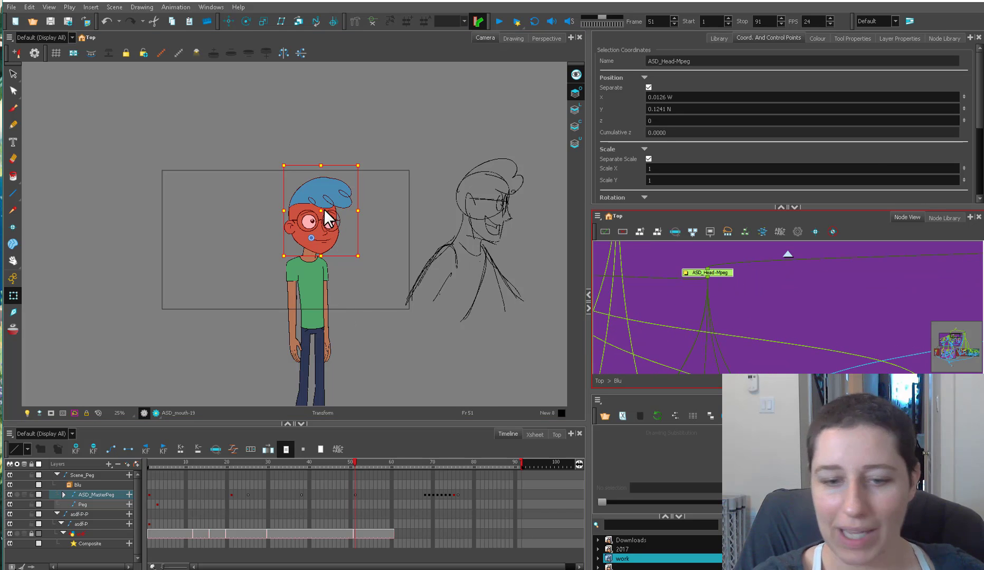
Select the rig's jaw, turn on Animate mode, and move the selection up to the ASD_Head-Mpeg peg
{"action": "left_click", "coordinate": [336, 274]}
{"action": "left_click", "coordinate": [327, 250]}
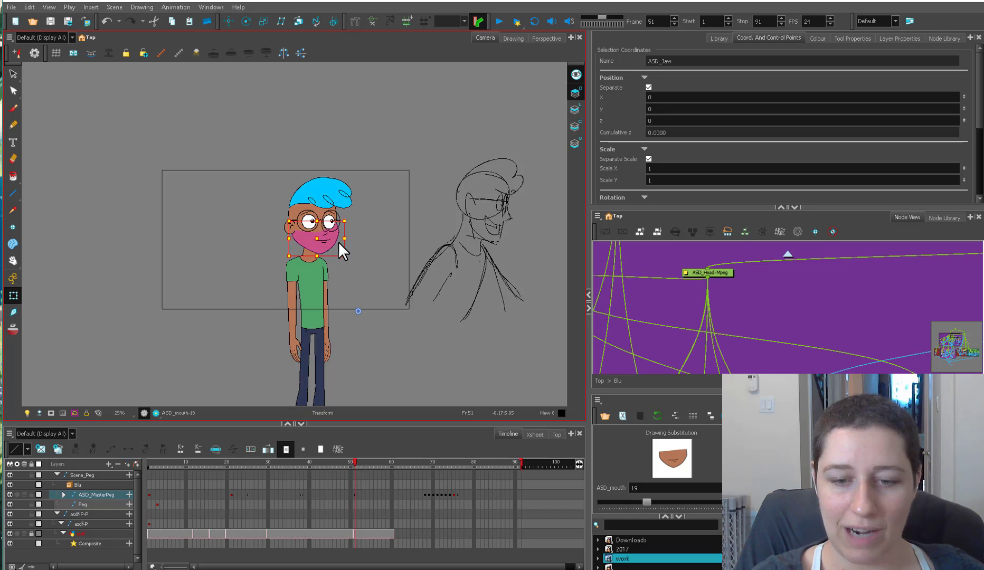
{"action": "left_click", "coordinate": [14, 278]}
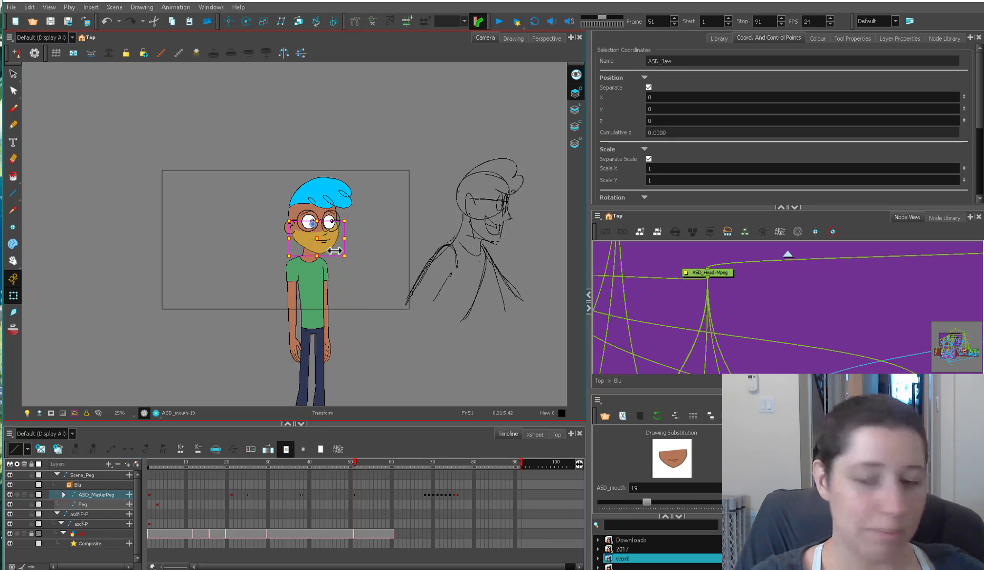
{"action": "key", "text": "b"}
{"action": "key", "text": "b"}
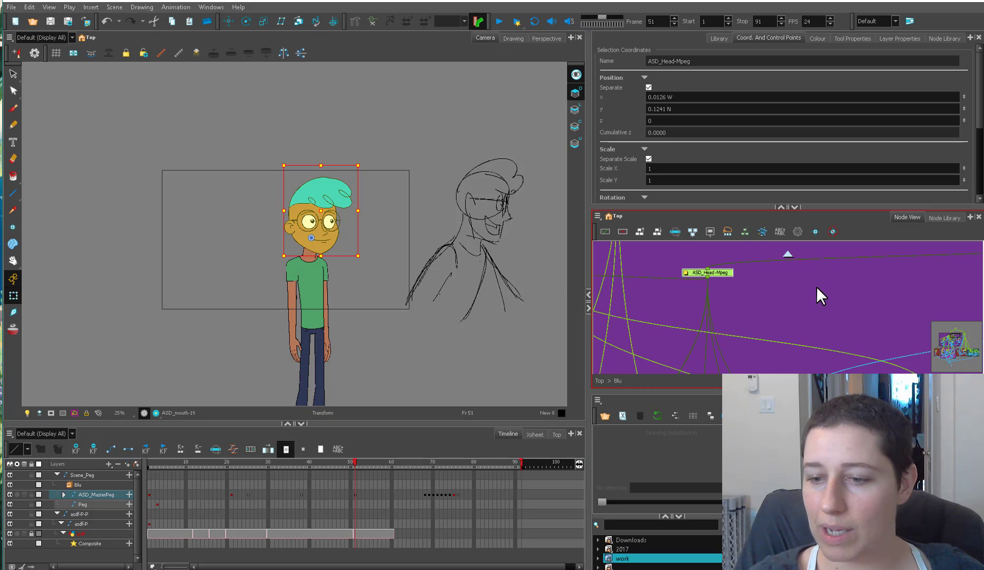
Select the ASD_Neck-P peg above the neck drawing in the Blu rig's node network
{"action": "key", "text": "o"}
{"action": "left_click_drag", "start_coordinate": [805, 314], "coordinate": [848, 288]}
{"action": "scroll", "coordinate": [795, 304], "scroll_direction": "down", "scroll_amount": 2}
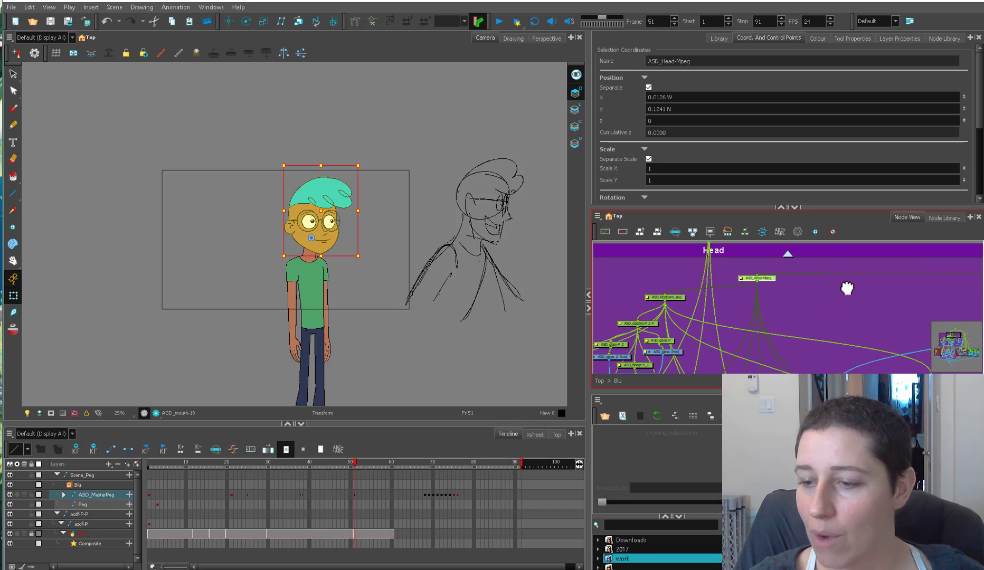
{"action": "scroll", "coordinate": [813, 281], "scroll_direction": "up", "scroll_amount": 2}
{"action": "left_click_drag", "start_coordinate": [761, 270], "coordinate": [748, 270]}
{"action": "left_click", "coordinate": [630, 291]}
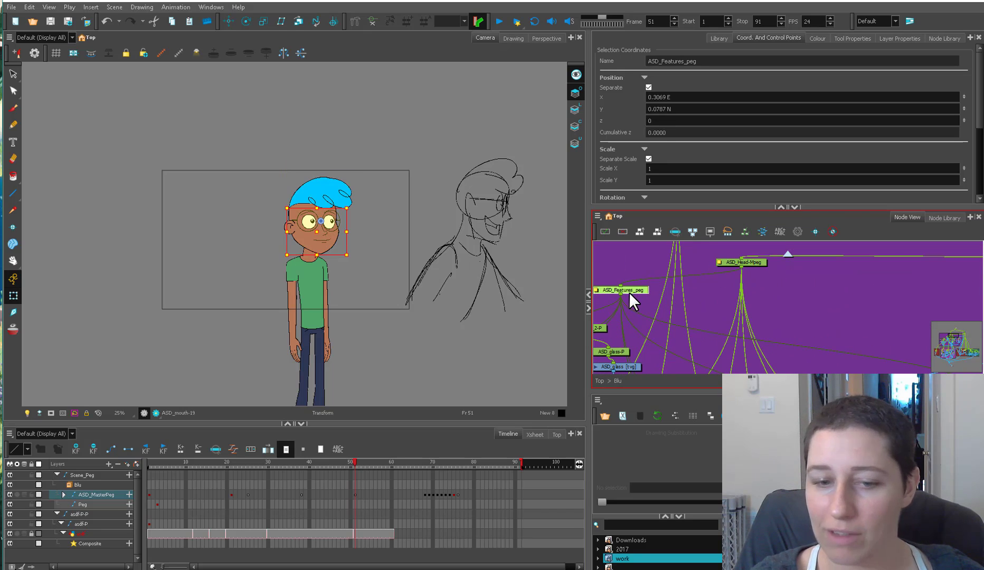
{"action": "left_click_drag", "start_coordinate": [918, 280], "coordinate": [608, 306]}
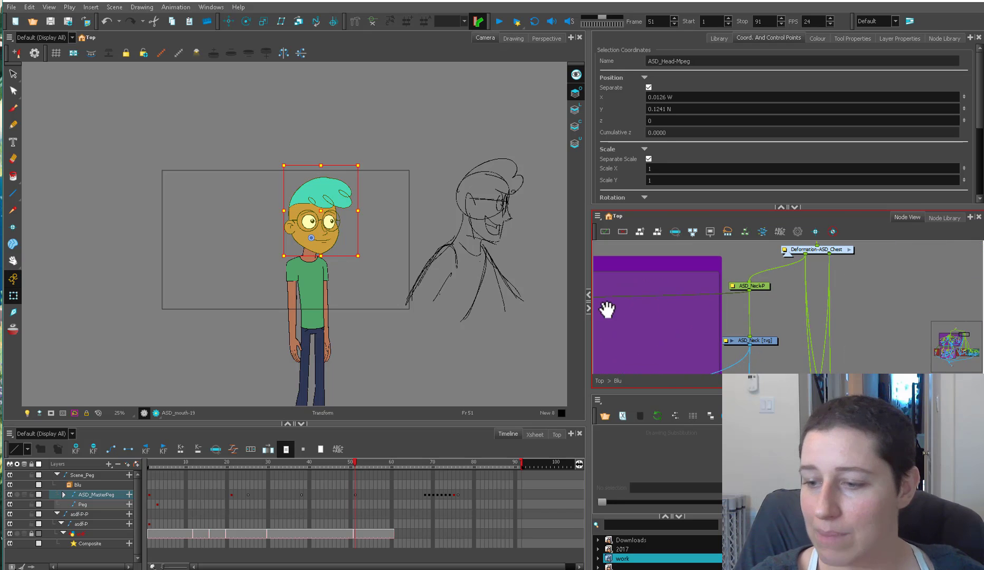
{"action": "left_click", "coordinate": [763, 285]}
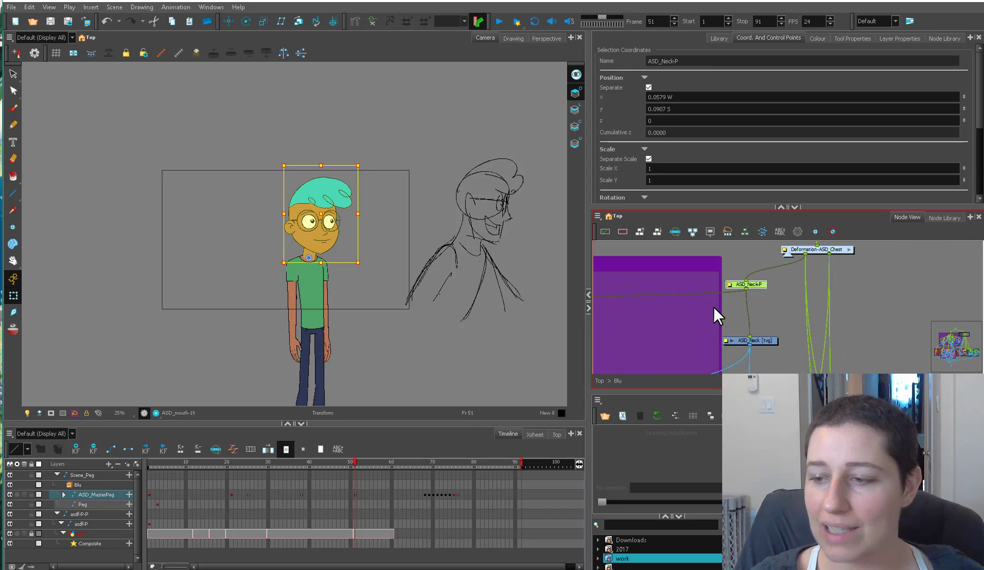
{"action": "left_click_drag", "start_coordinate": [760, 287], "coordinate": [860, 293]}
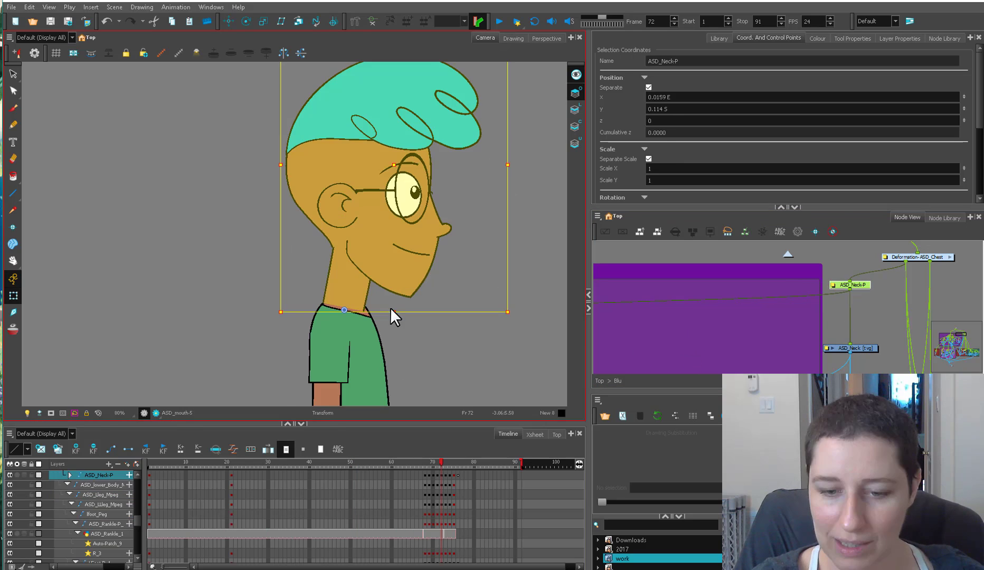
Compare the ASD_Neck drawing on frames 71 and 72, and reselect the ASD_Neck-P peg
{"action": "left_click", "coordinate": [363, 297]}
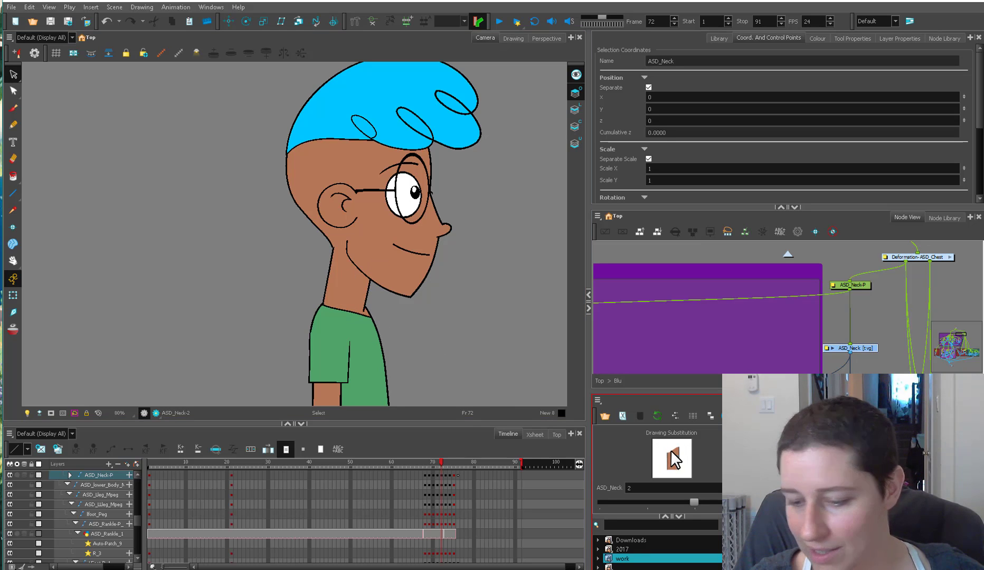
{"action": "left_click", "coordinate": [437, 462]}
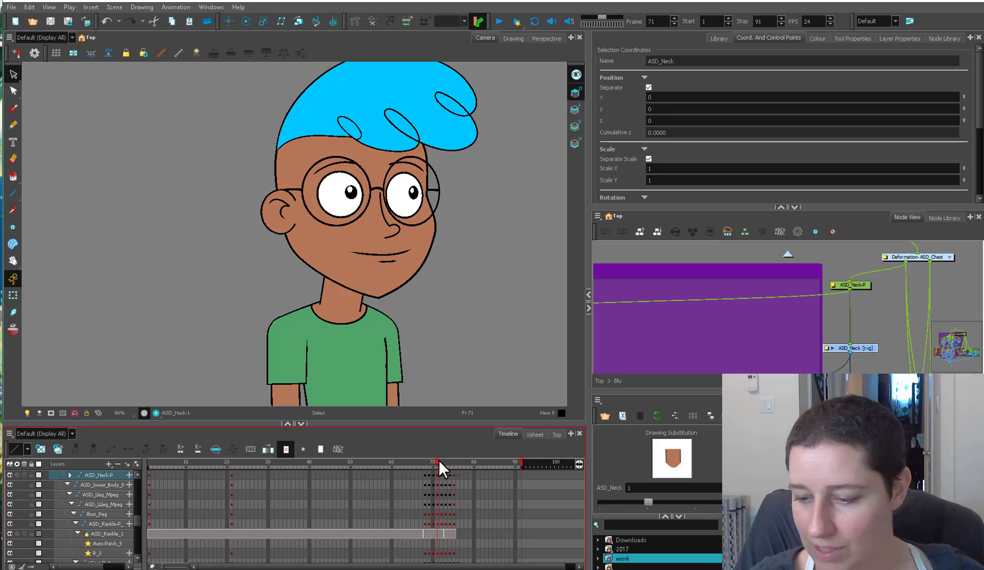
{"action": "left_click", "coordinate": [441, 463]}
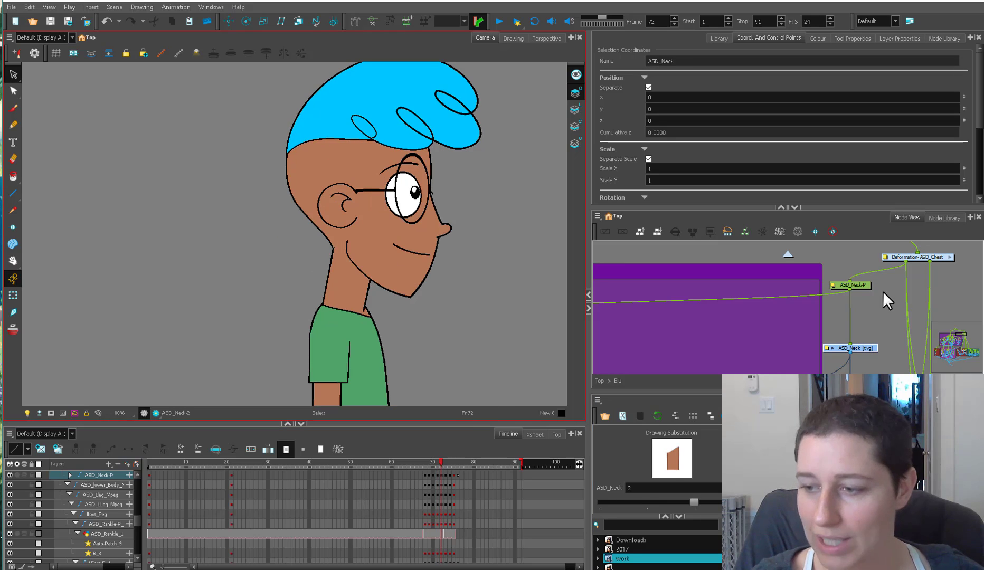
{"action": "left_click_drag", "start_coordinate": [866, 288], "coordinate": [861, 282]}
{"action": "key", "text": "shift+t"}
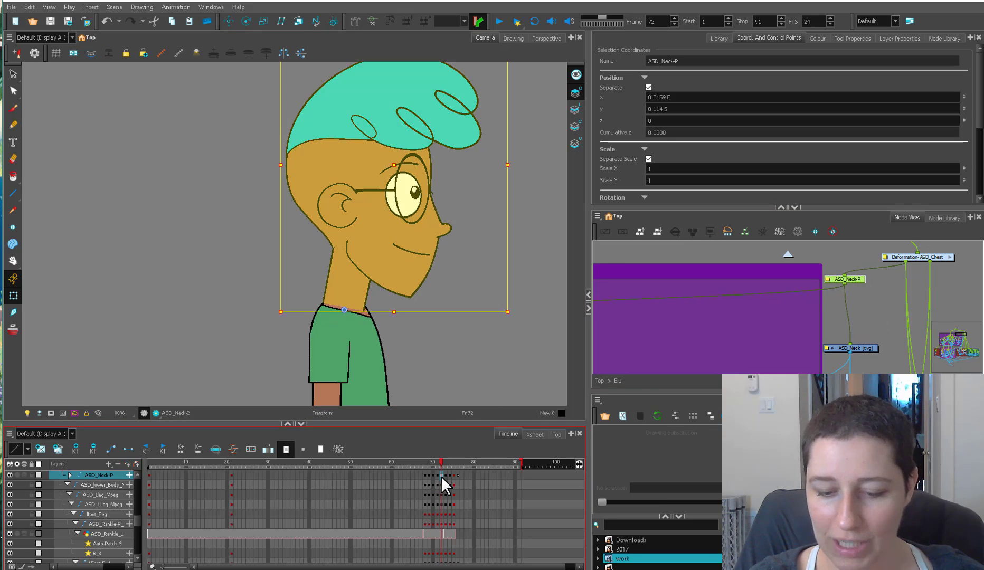
Enlarge the timeline and inspect the head layers nested under ASD_Neck-P, leaving that layer collapsed
{"action": "key", "text": "1"}
{"action": "key", "text": "1"}
{"action": "key", "text": "1"}
{"action": "key", "text": "1"}
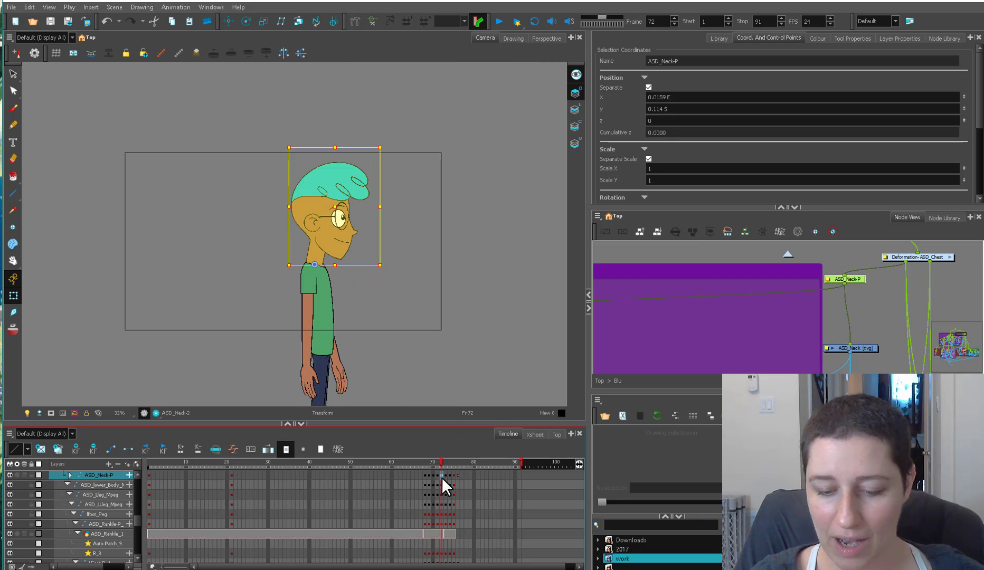
{"action": "left_click", "coordinate": [70, 474]}
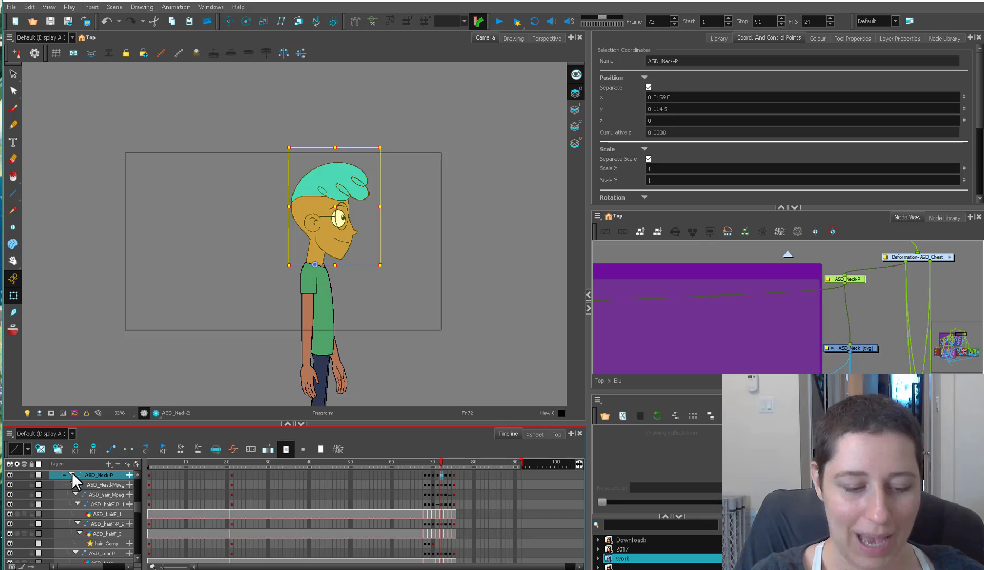
{"action": "left_click_drag", "start_coordinate": [202, 423], "coordinate": [202, 305]}
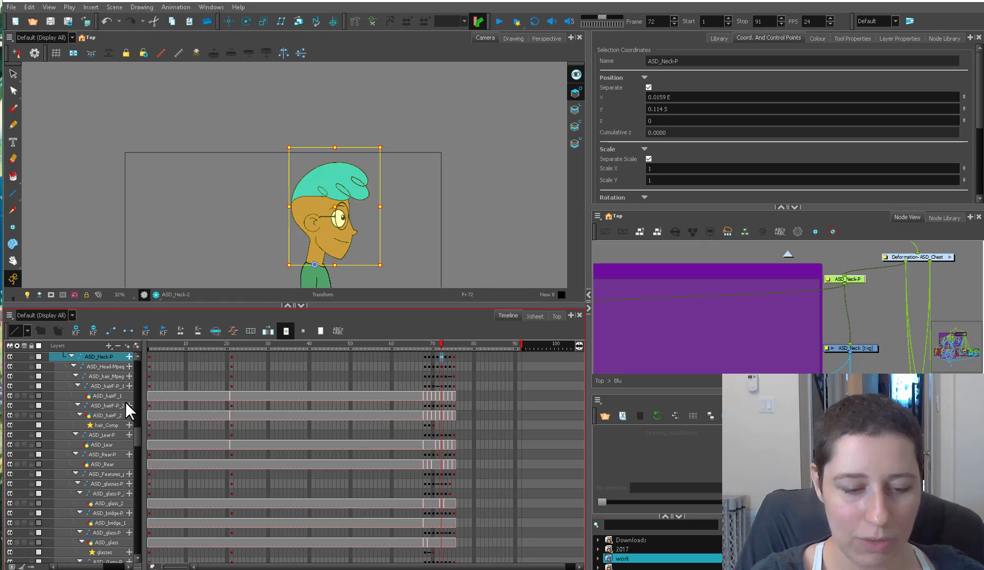
{"action": "scroll", "coordinate": [135, 435], "scroll_direction": "up", "scroll_amount": 3}
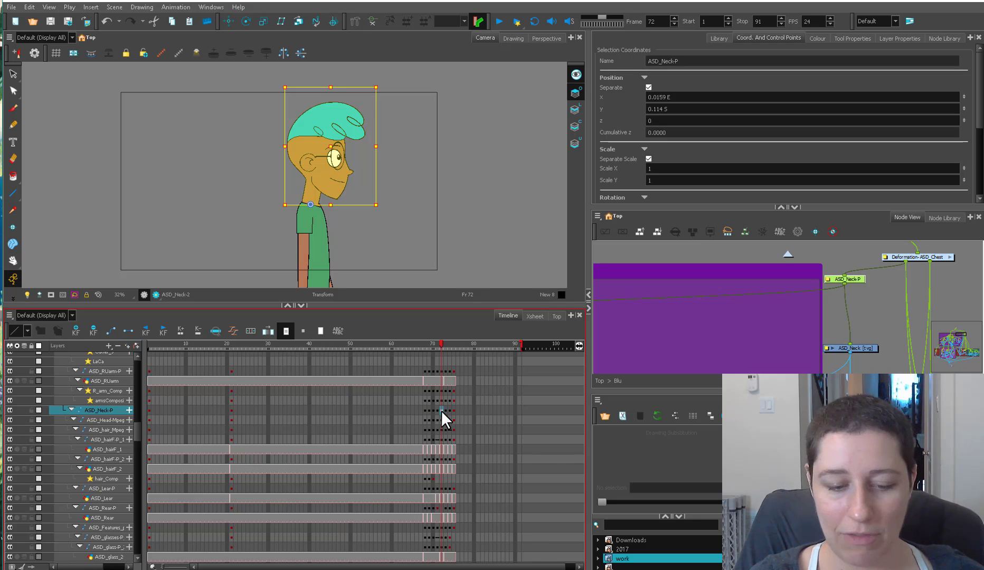
{"action": "left_click", "coordinate": [311, 410]}
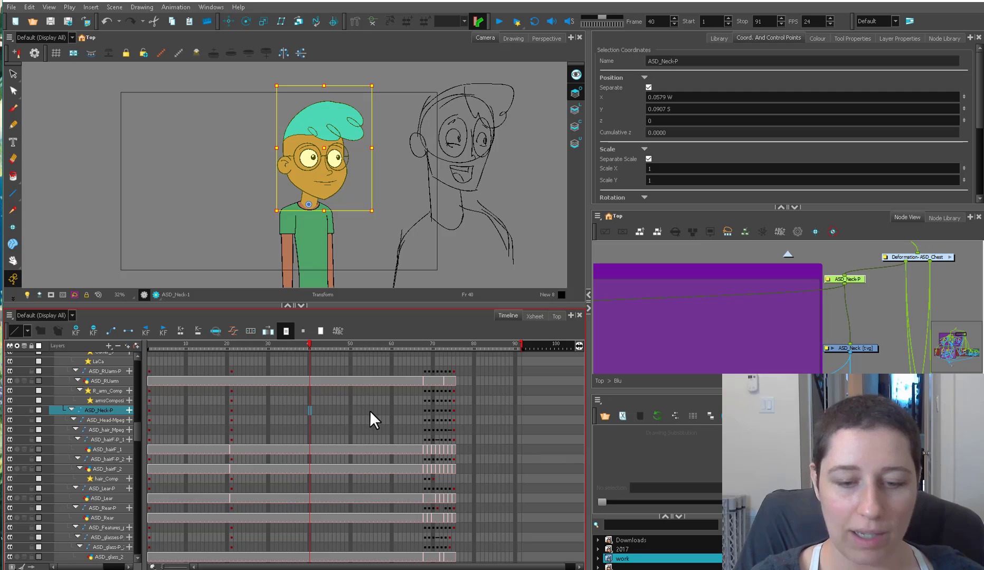
{"action": "left_click", "coordinate": [71, 410]}
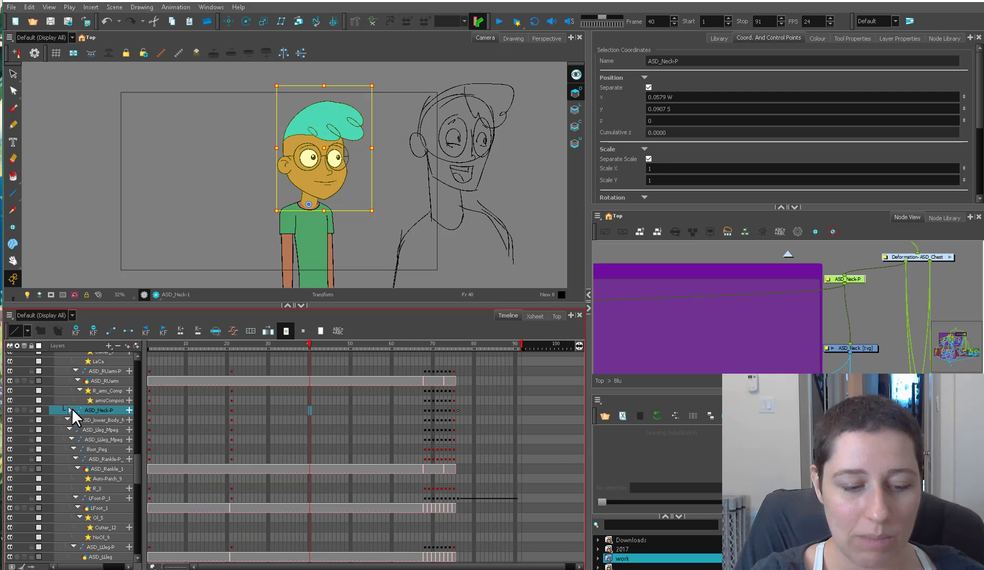
Copy the profile pose of ASD_Neck-P from frame 72 to frame 51
{"action": "left_click", "coordinate": [440, 411]}
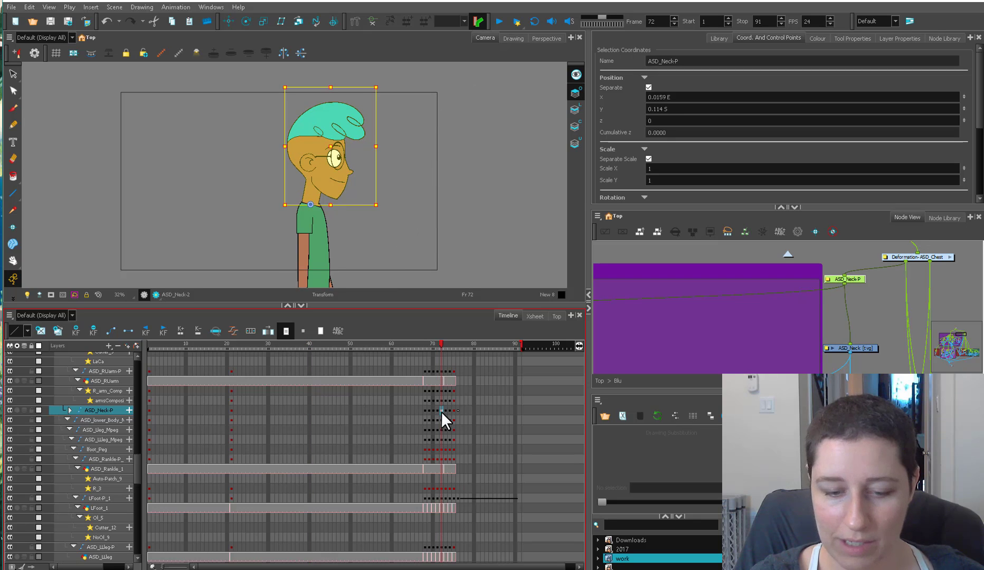
{"action": "left_click_drag", "start_coordinate": [334, 344], "coordinate": [273, 347]}
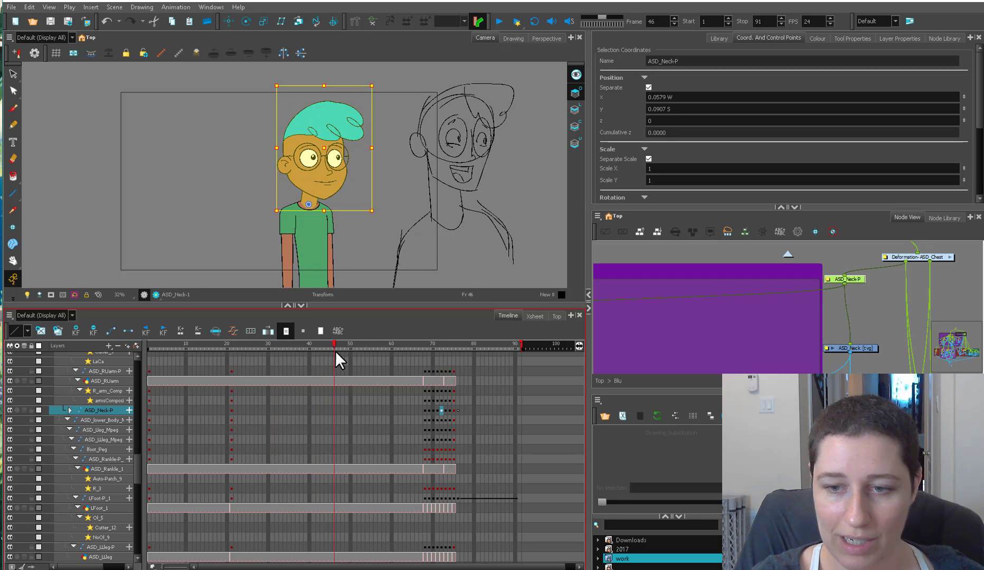
{"action": "left_click_drag", "start_coordinate": [335, 350], "coordinate": [354, 353]}
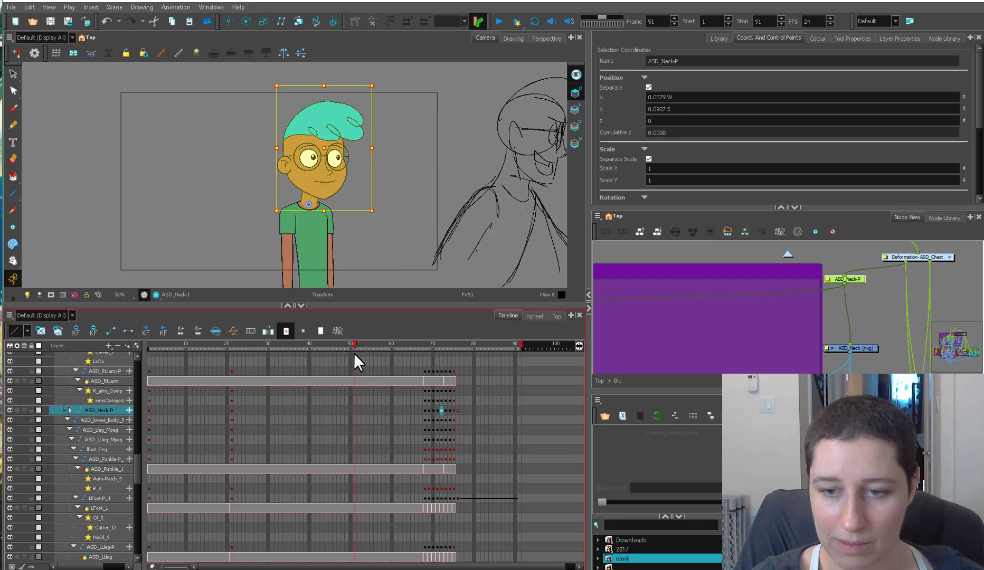
{"action": "left_click", "coordinate": [355, 411]}
{"action": "key", "text": "ctrl+v"}
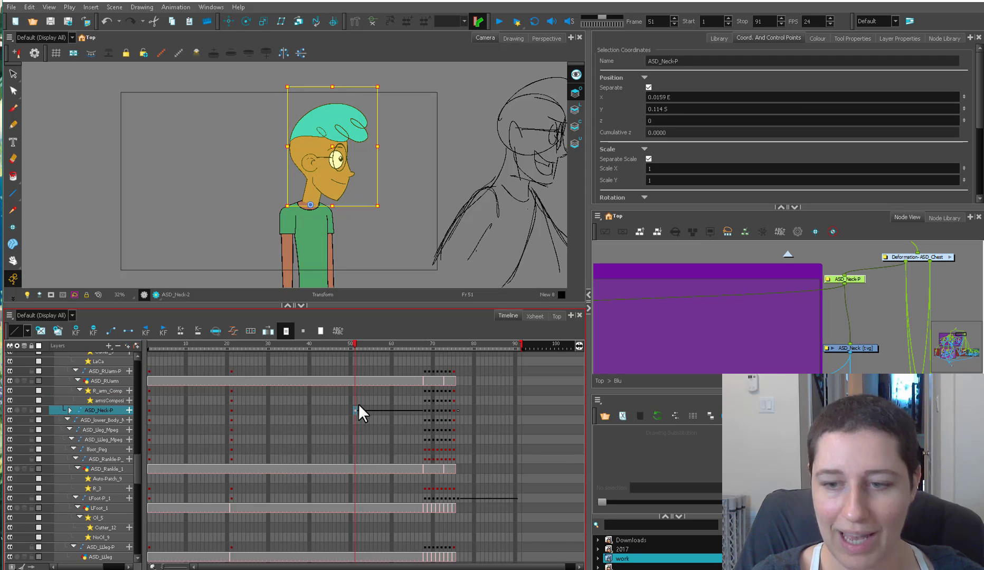
Compare the rig's front-facing and three-quarter poses with the sketches between frames 1 and 22
{"action": "key", "text": "1"}
{"action": "left_click", "coordinate": [505, 270]}
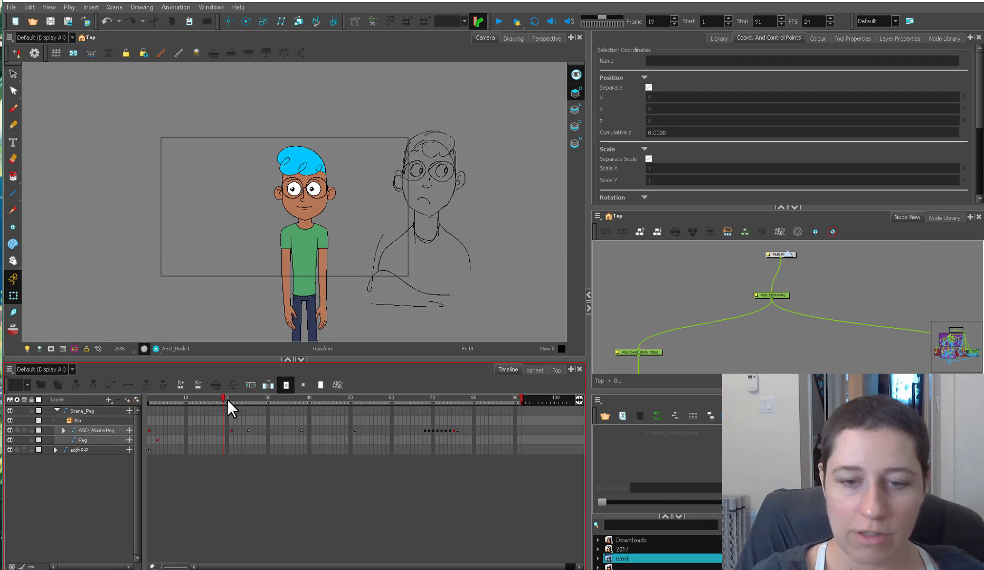
{"action": "mouse_move", "coordinate": [226, 399]}
{"action": "left_mouse_down"}
{"action": "mouse_move", "coordinate": [239, 403]}
{"action": "mouse_move", "coordinate": [141, 383]}
{"action": "mouse_move", "coordinate": [232, 404]}
{"action": "left_mouse_up"}
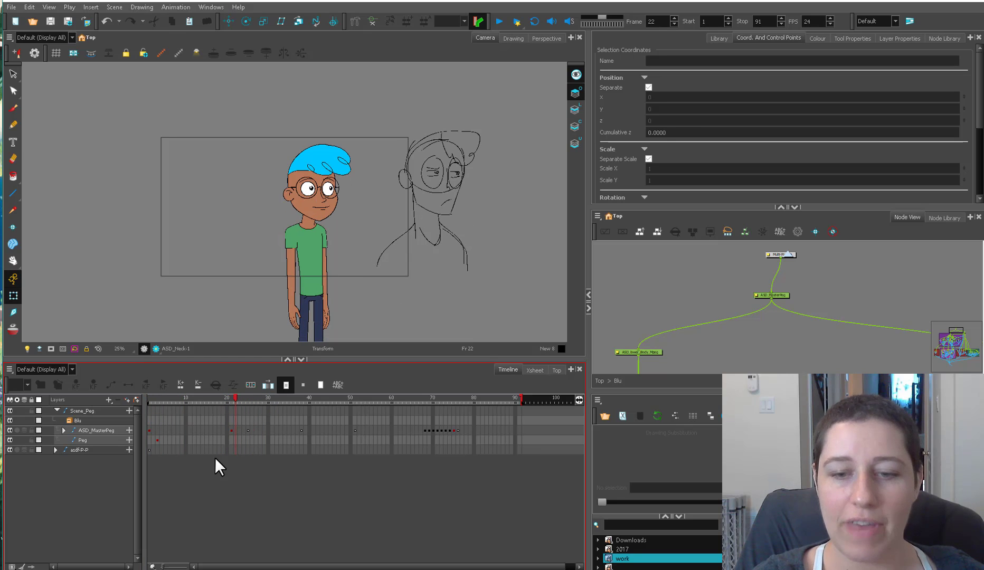
{"action": "mouse_move", "coordinate": [232, 404]}
{"action": "left_mouse_down"}
{"action": "mouse_move", "coordinate": [381, 394]}
{"action": "mouse_move", "coordinate": [289, 411]}
{"action": "mouse_move", "coordinate": [138, 409]}
{"action": "left_mouse_up"}
{"action": "left_click", "coordinate": [231, 406]}
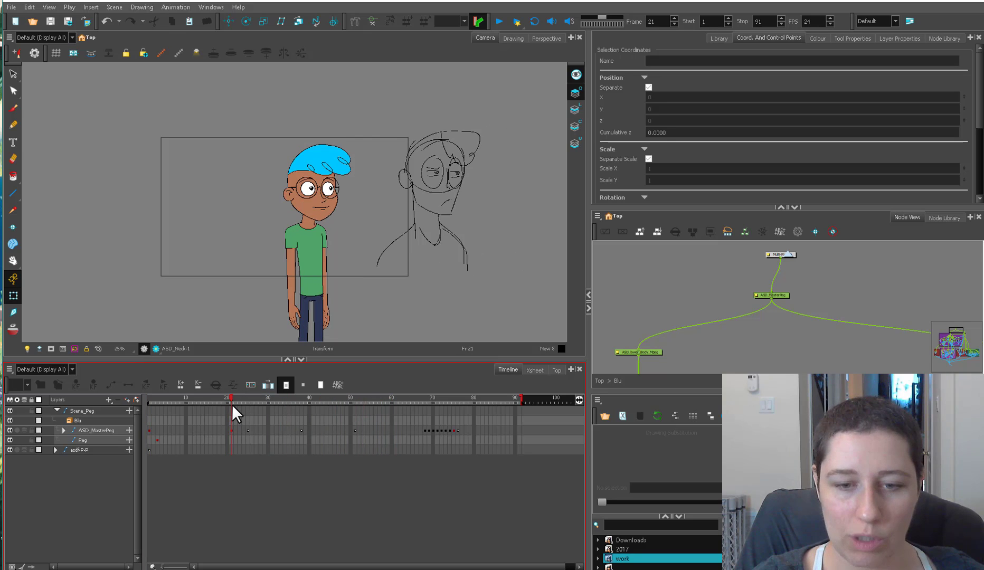
{"action": "left_click_drag", "start_coordinate": [232, 405], "coordinate": [231, 406]}
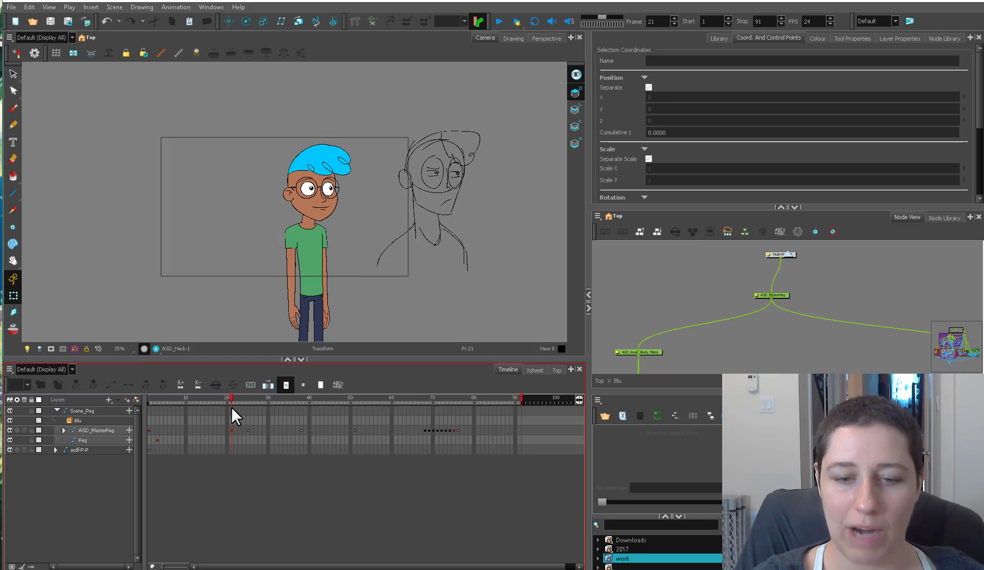
{"action": "key", "text": "comma"}
{"action": "key", "text": "period"}
{"action": "key", "text": "comma"}
{"action": "key", "text": "period"}
{"action": "key", "text": "shift+comma"}
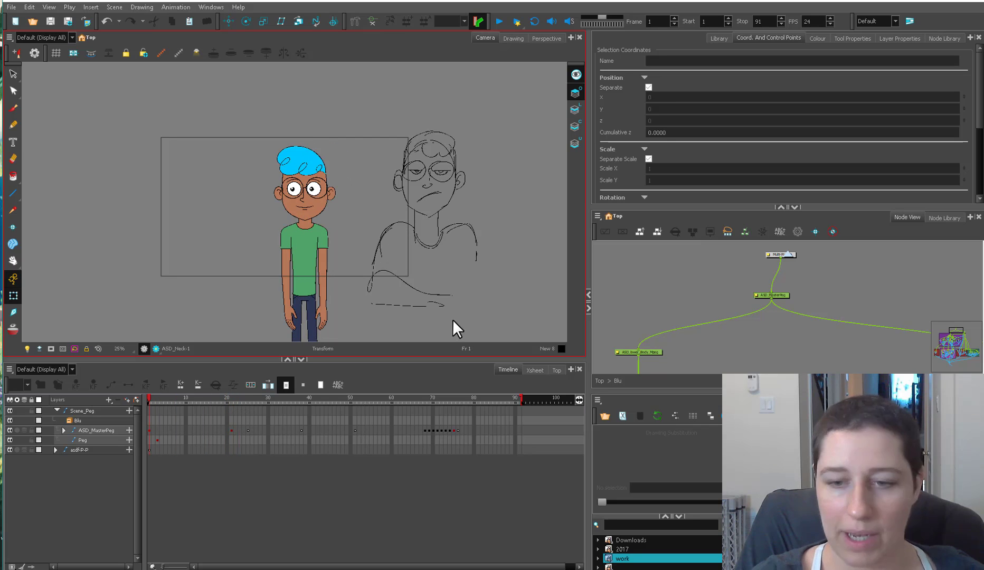
Check the ASD_MasterPeg pose at frame 21, clear the selection, and return to frame 1
{"action": "mouse_move", "coordinate": [215, 399]}
{"action": "left_mouse_down"}
{"action": "mouse_move", "coordinate": [248, 396]}
{"action": "mouse_move", "coordinate": [227, 404]}
{"action": "left_mouse_up"}
{"action": "left_click", "coordinate": [231, 430]}
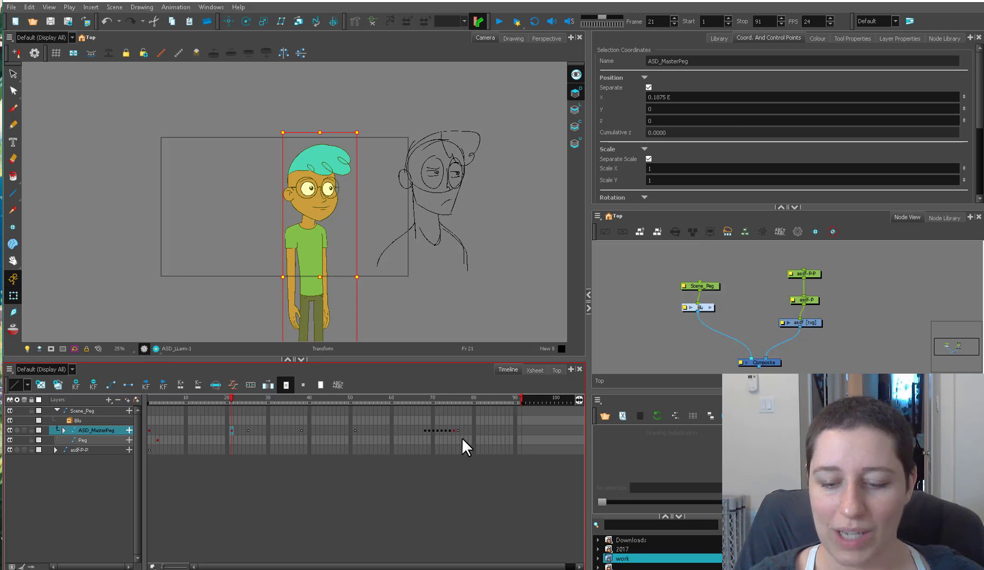
{"action": "left_click", "coordinate": [446, 441]}
{"action": "left_click_drag", "start_coordinate": [236, 400], "coordinate": [149, 405]}
{"action": "left_click", "coordinate": [177, 334]}
{"action": "scroll", "coordinate": [178, 334], "scroll_direction": "up", "scroll_amount": 2}
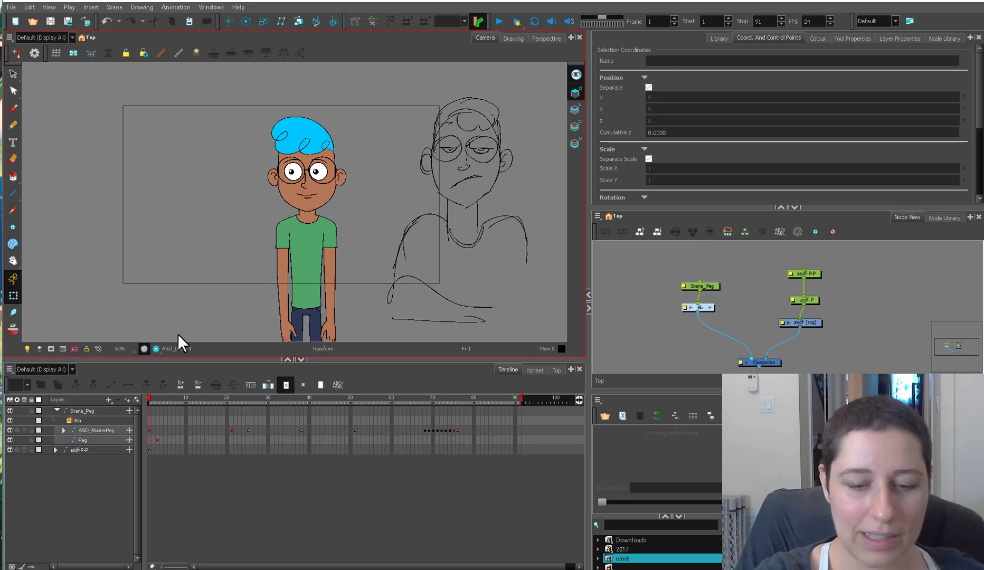
{"action": "scroll", "coordinate": [411, 310], "scroll_direction": "down", "scroll_amount": 2}
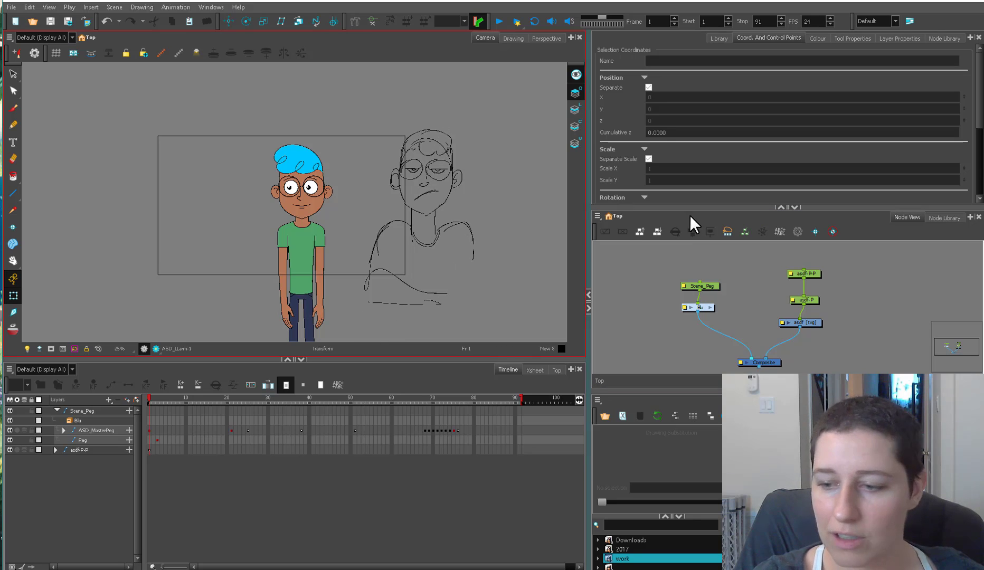
Check Scene_Peg's effect on the rig by disabling and re-enabling it, and locate ASD_MasterPeg inside the Blu group
{"action": "left_click", "coordinate": [707, 283]}
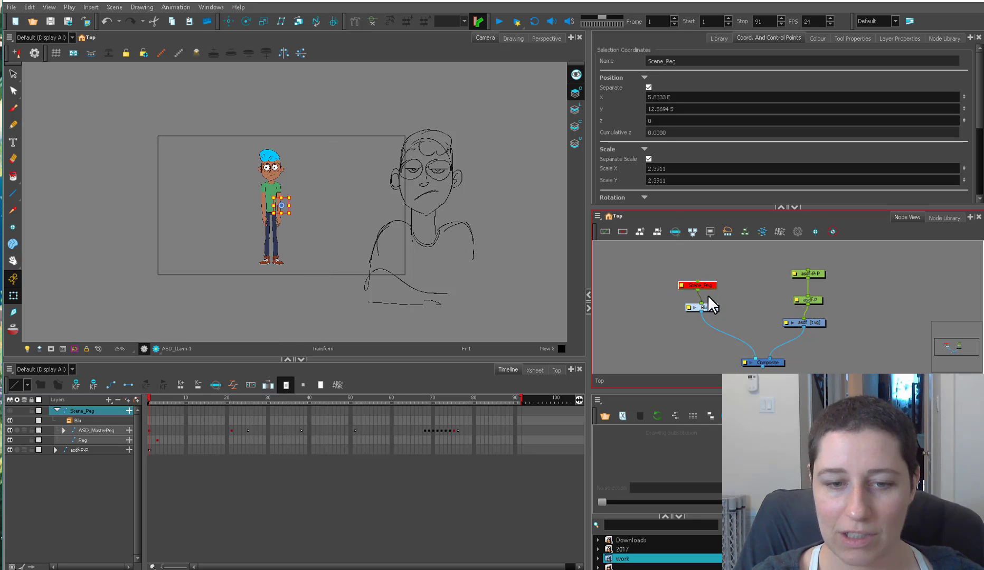
{"action": "left_click", "coordinate": [729, 287]}
{"action": "left_click_drag", "start_coordinate": [712, 285], "coordinate": [713, 282]}
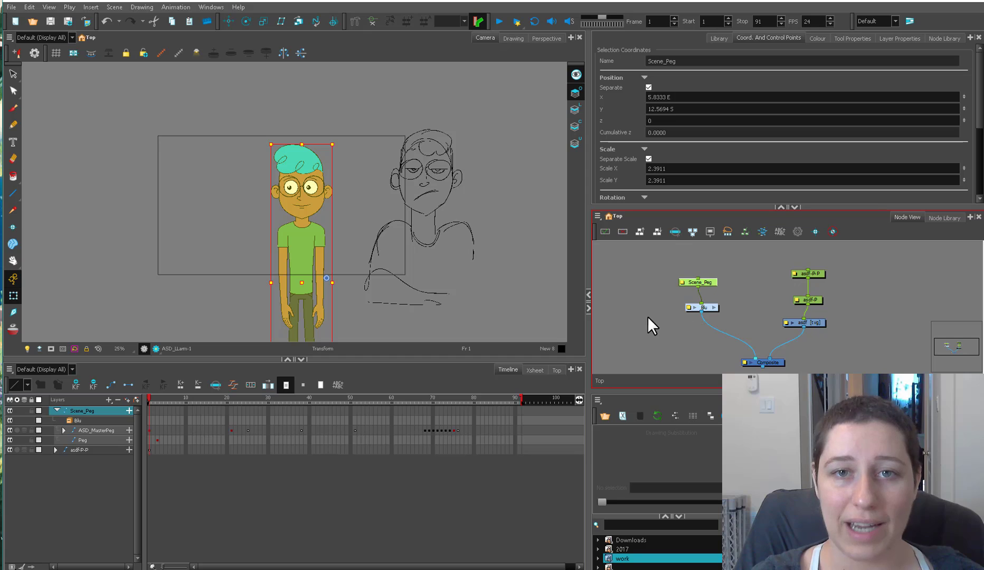
{"action": "left_click_drag", "start_coordinate": [707, 283], "coordinate": [709, 278]}
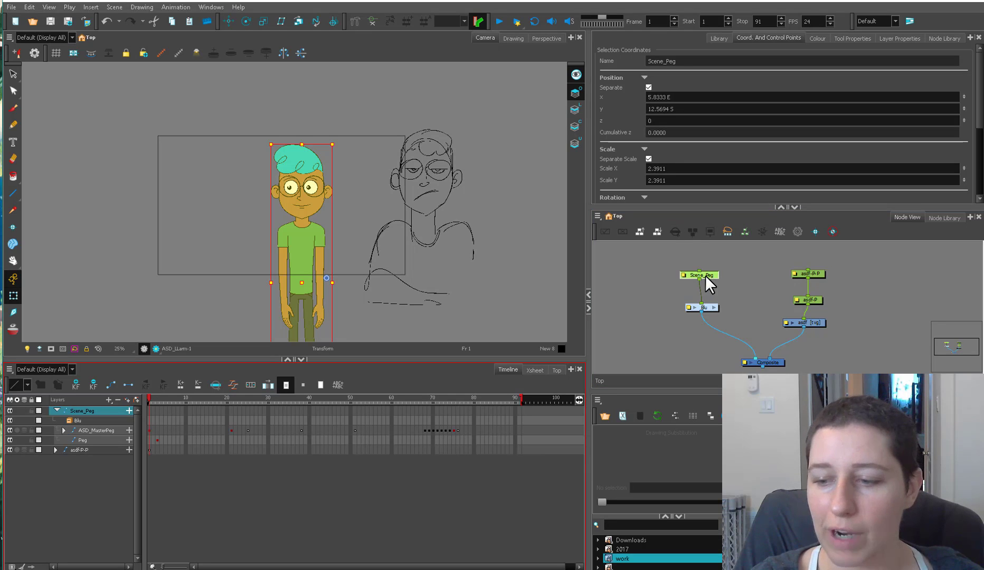
{"action": "left_click_drag", "start_coordinate": [709, 282], "coordinate": [709, 286]}
{"action": "left_click", "coordinate": [713, 307]}
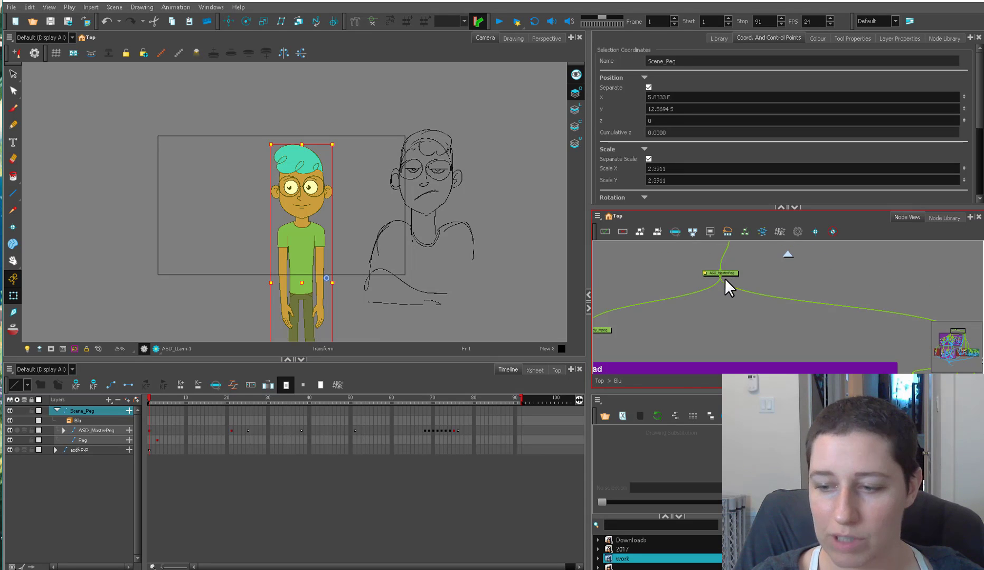
{"action": "left_click", "coordinate": [723, 281]}
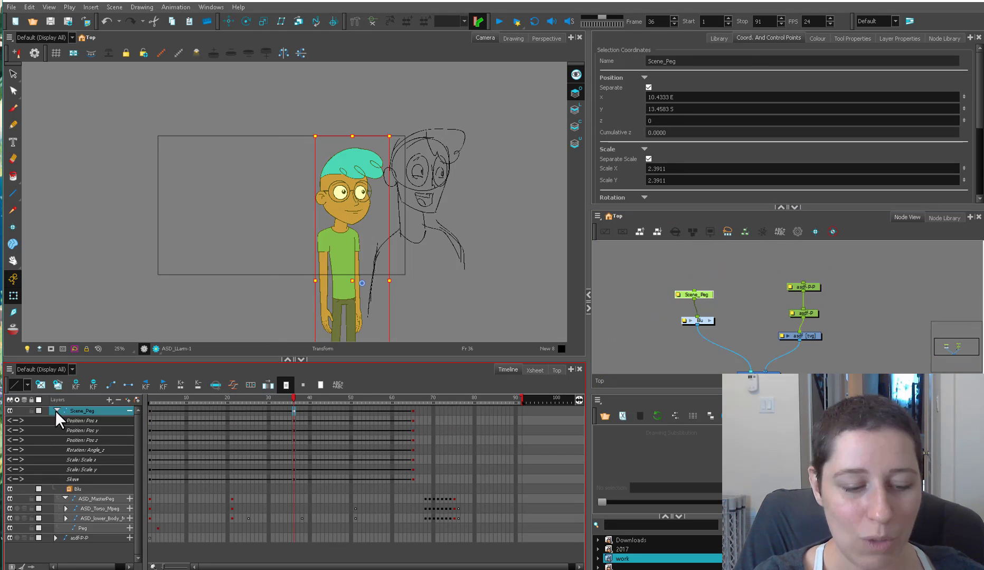
Collapse Scene_Peg's child layers and its animated parameters in the timeline, and clear the selection
{"action": "left_click", "coordinate": [59, 425]}
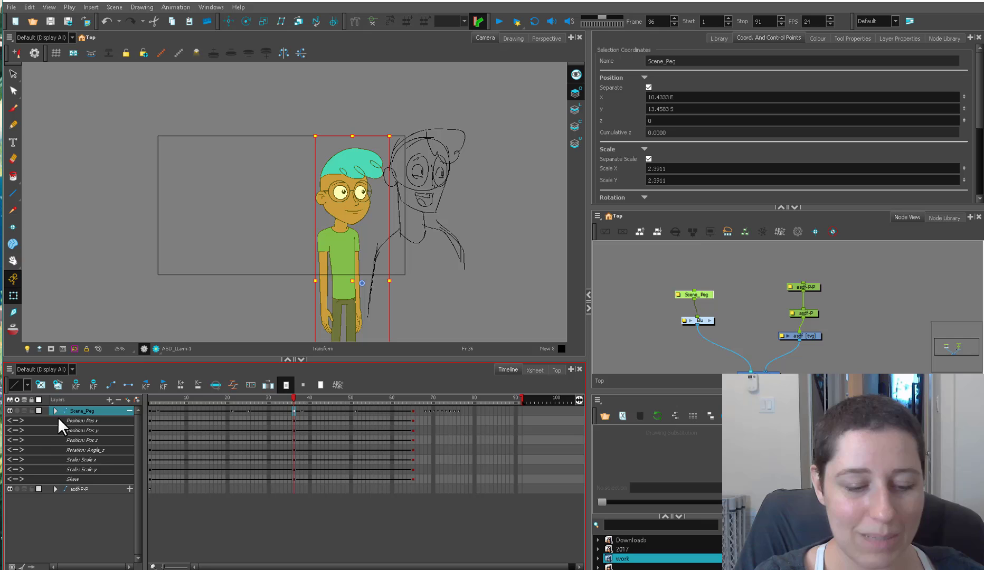
{"action": "left_click", "coordinate": [134, 418]}
{"action": "left_click_drag", "start_coordinate": [707, 292], "coordinate": [709, 294]}
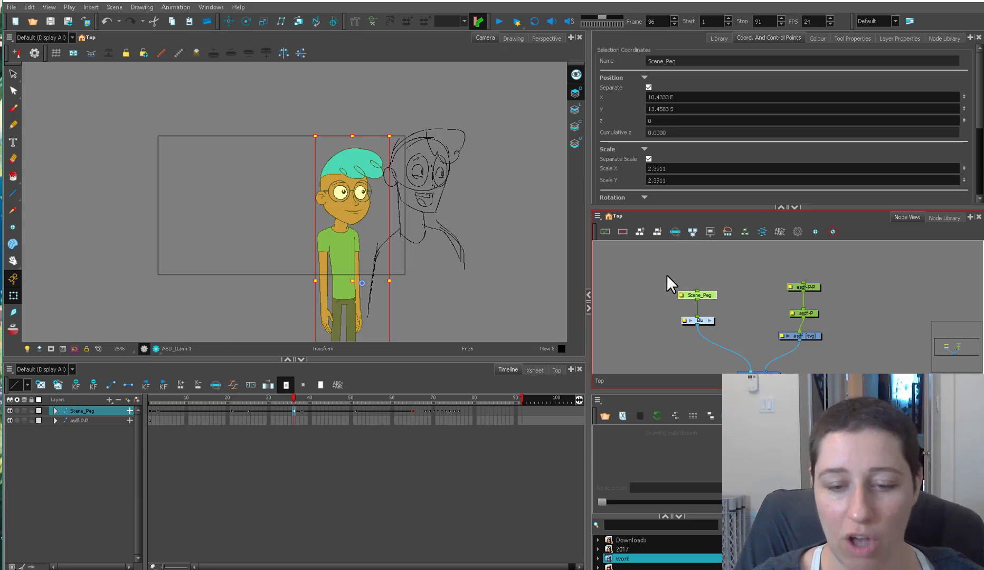
{"action": "left_click", "coordinate": [730, 294]}
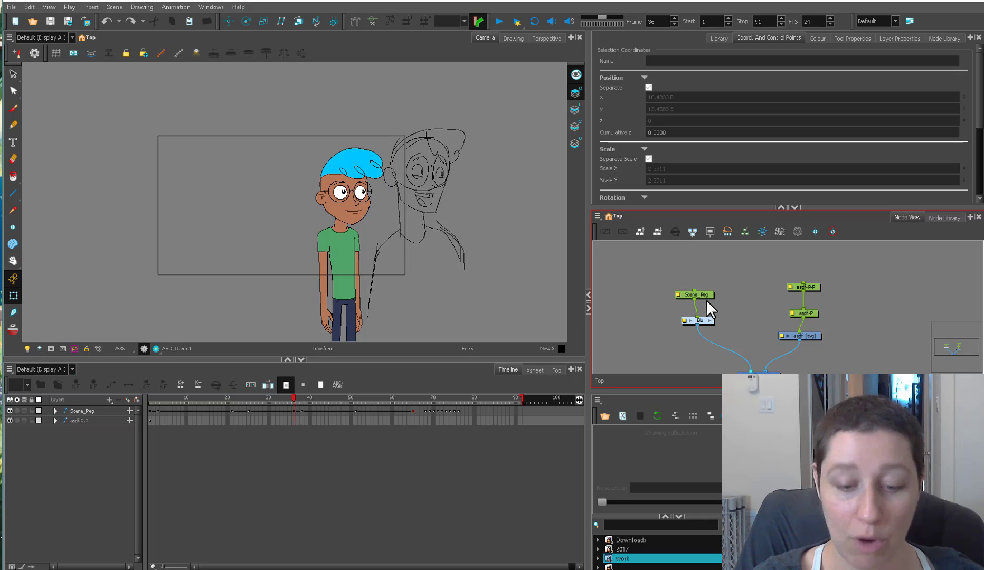
Select Scene_Peg, check its keyframe at frame 3, and clear the selection
{"action": "left_click", "coordinate": [702, 296]}
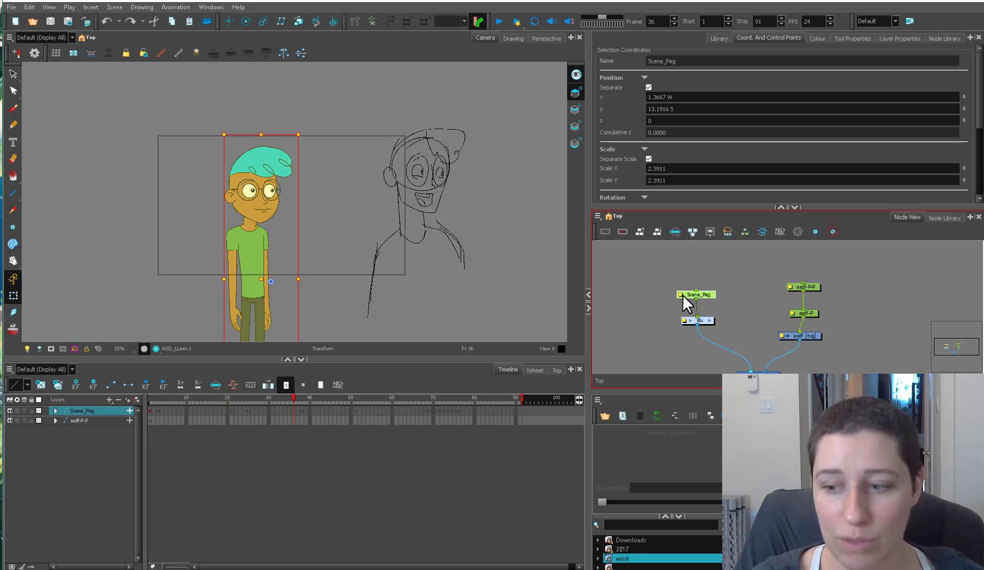
{"action": "left_click_drag", "start_coordinate": [713, 296], "coordinate": [715, 300]}
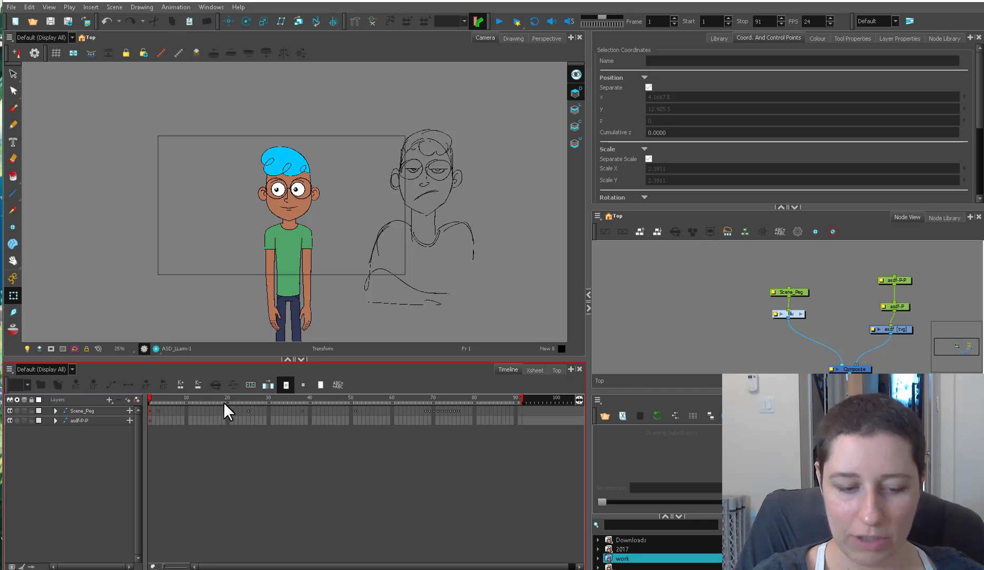
{"action": "left_click", "coordinate": [156, 410]}
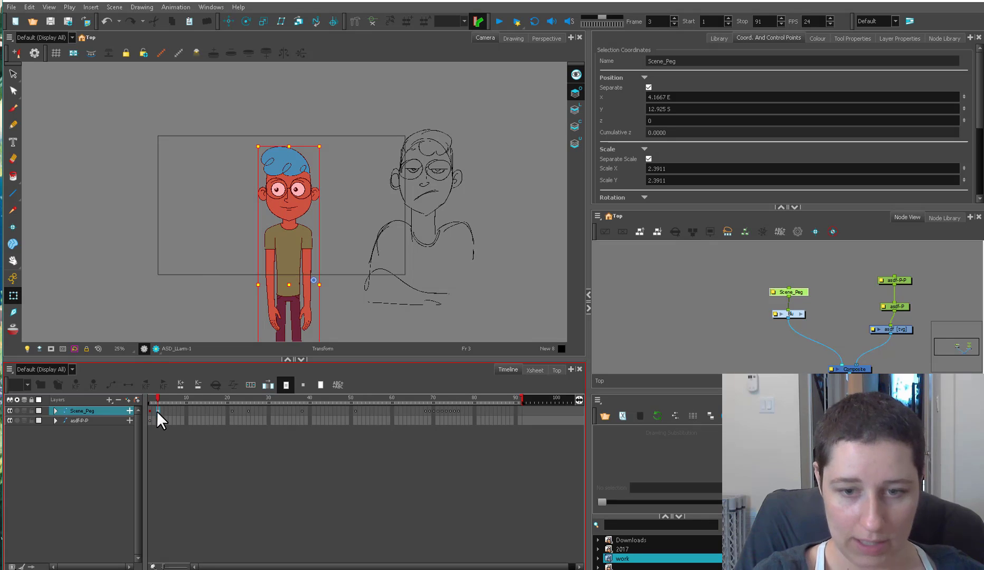
{"action": "left_click", "coordinate": [351, 306]}
Find the torso's master peg, ASD_Torso_Mpeg, inside the Blu group from the rig's chest, and clear the selection
{"action": "left_click", "coordinate": [286, 269]}
{"action": "key", "text": "b"}
{"action": "key", "text": "b"}
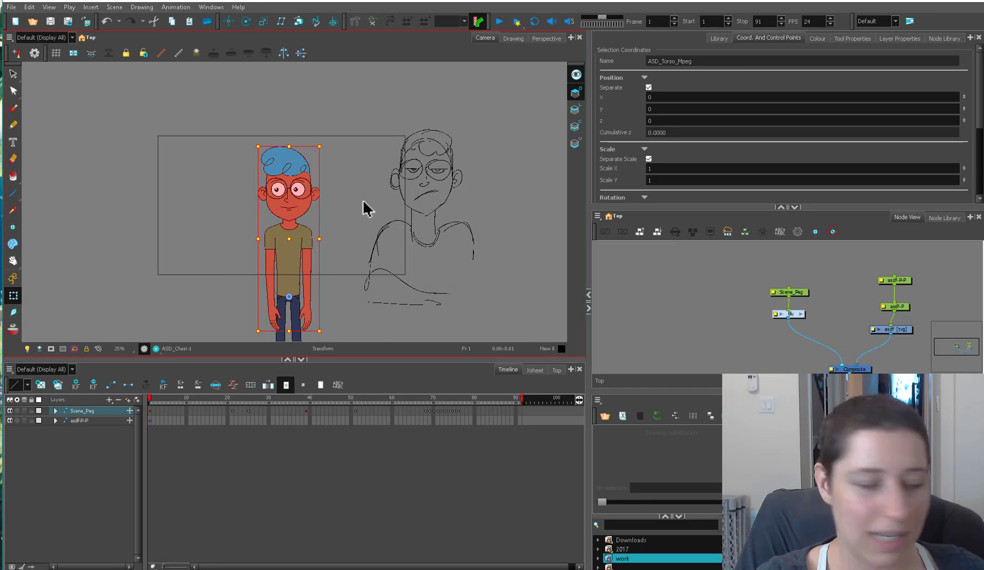
{"action": "left_click", "coordinate": [800, 314]}
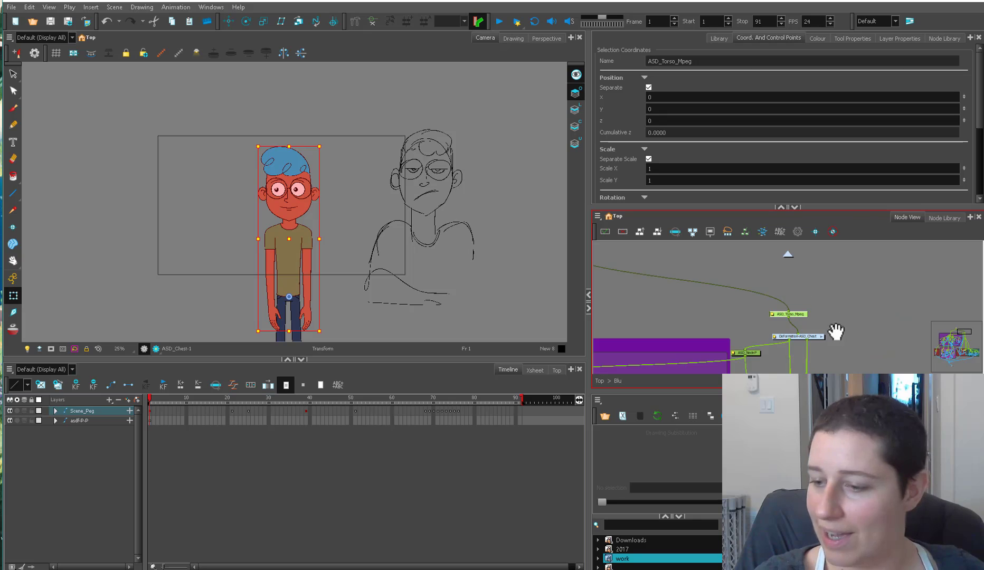
{"action": "left_click", "coordinate": [142, 323]}
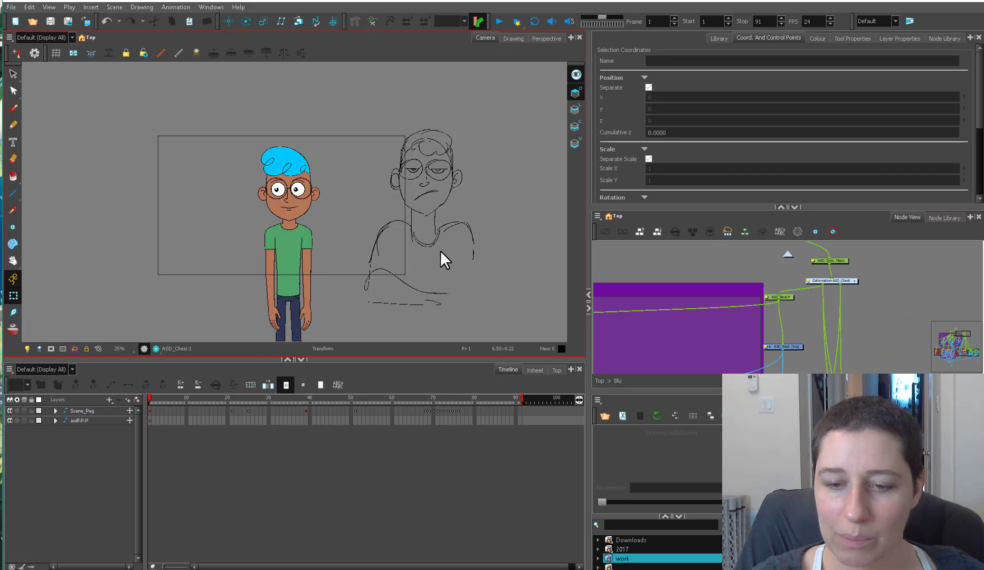
Brush rough construction lines for the arms over the sketched torso, from the shoulders to the elbows and across the waist
{"action": "key", "text": "alt+b"}
{"action": "left_click_drag", "start_coordinate": [411, 230], "coordinate": [391, 322]}
{"action": "left_click_drag", "start_coordinate": [389, 314], "coordinate": [410, 233]}
{"action": "mouse_move", "coordinate": [445, 229]}
{"action": "left_mouse_down"}
{"action": "mouse_move", "coordinate": [439, 324]}
{"action": "mouse_move", "coordinate": [456, 324]}
{"action": "mouse_move", "coordinate": [442, 243]}
{"action": "left_mouse_up"}
{"action": "mouse_move", "coordinate": [361, 282]}
{"action": "left_mouse_down"}
{"action": "mouse_move", "coordinate": [411, 239]}
{"action": "mouse_move", "coordinate": [403, 219]}
{"action": "mouse_move", "coordinate": [392, 255]}
{"action": "mouse_move", "coordinate": [395, 277]}
{"action": "left_mouse_up"}
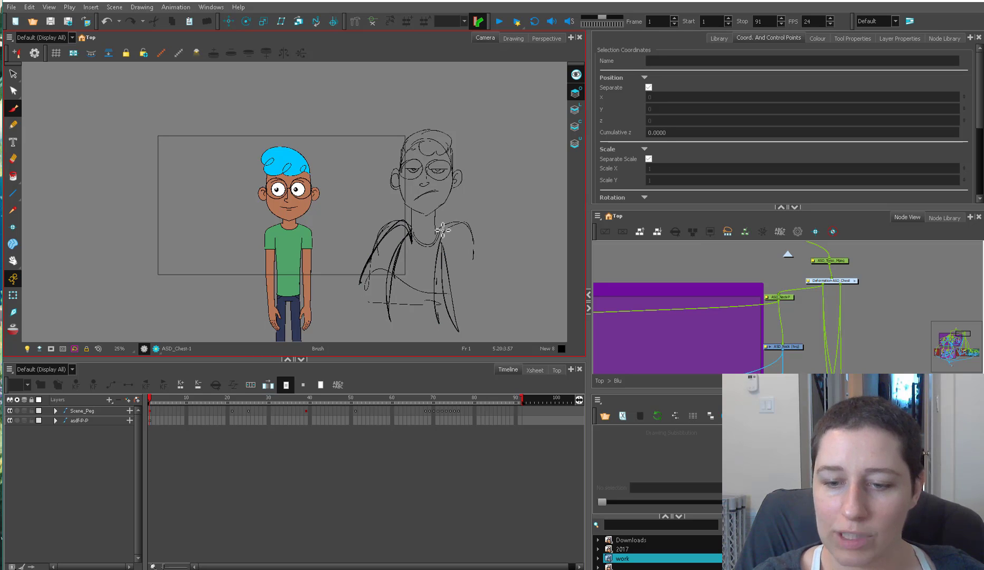
{"action": "mouse_move", "coordinate": [442, 230]}
{"action": "left_mouse_down"}
{"action": "mouse_move", "coordinate": [483, 288]}
{"action": "mouse_move", "coordinate": [453, 301]}
{"action": "left_mouse_up"}
{"action": "left_click_drag", "start_coordinate": [376, 240], "coordinate": [448, 296]}
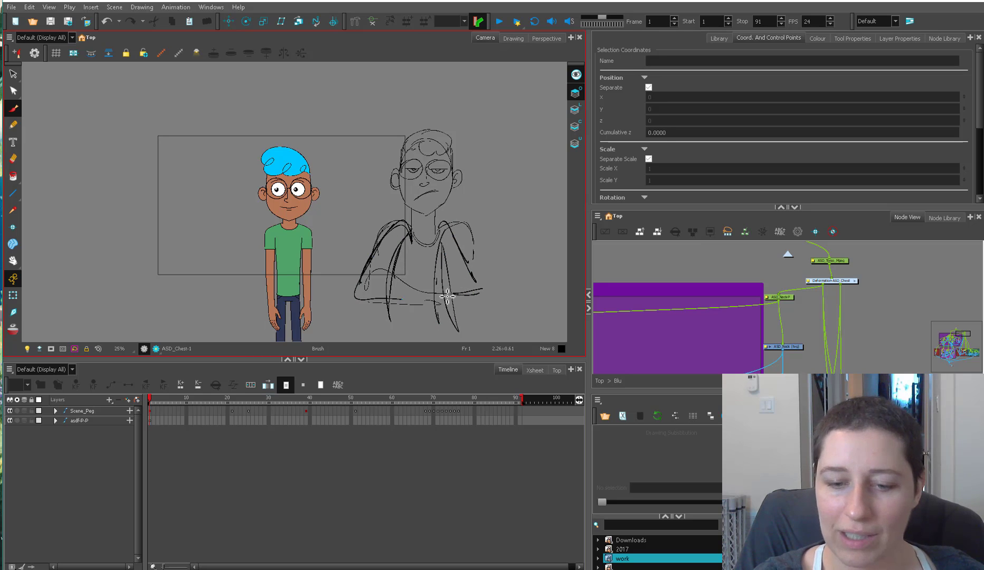
{"action": "mouse_move", "coordinate": [359, 285]}
{"action": "left_mouse_down"}
{"action": "mouse_move", "coordinate": [442, 290]}
{"action": "mouse_move", "coordinate": [427, 256]}
{"action": "left_mouse_up"}
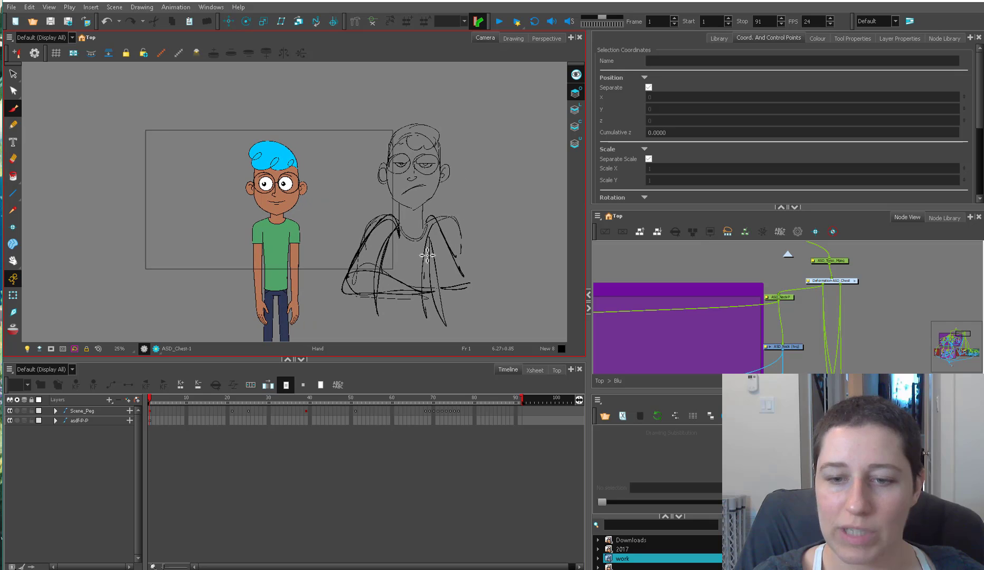
Select the rig's chest, show the controls of its ASD_Chest deformation, and locate ASD_Torso_Mpeg in the timeline
{"action": "left_click", "coordinate": [13, 297]}
{"action": "left_click", "coordinate": [275, 283]}
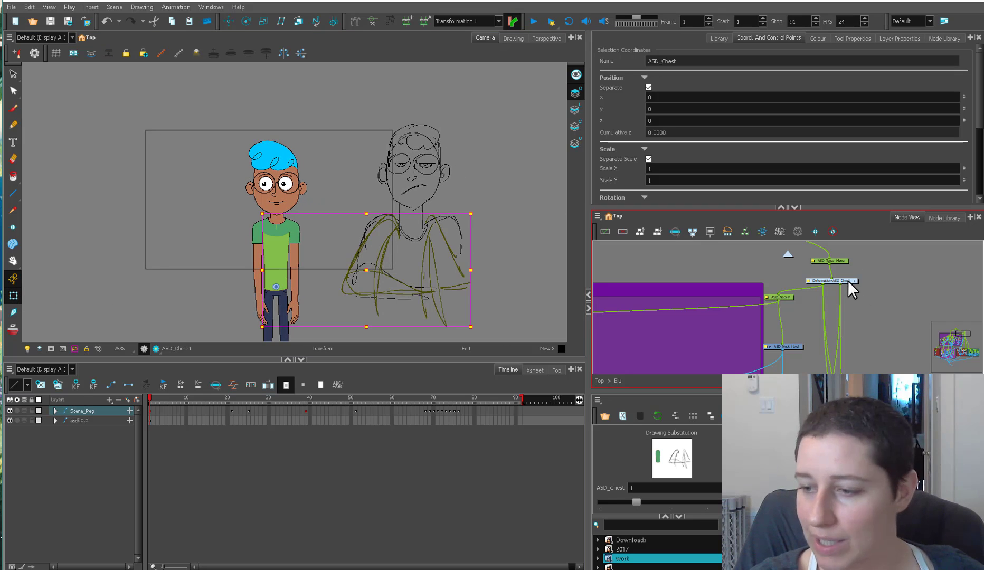
{"action": "left_click", "coordinate": [848, 282]}
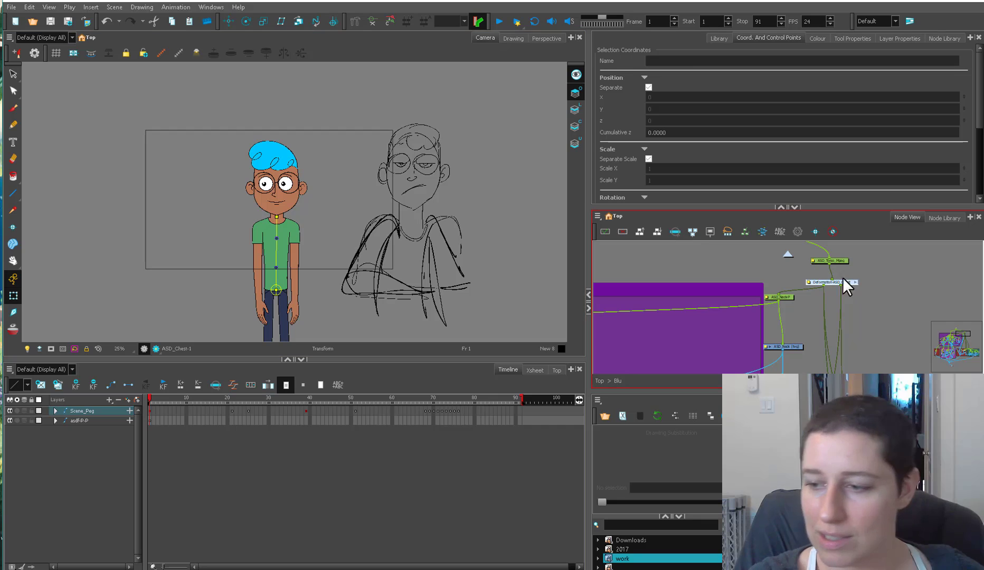
{"action": "left_click", "coordinate": [831, 261]}
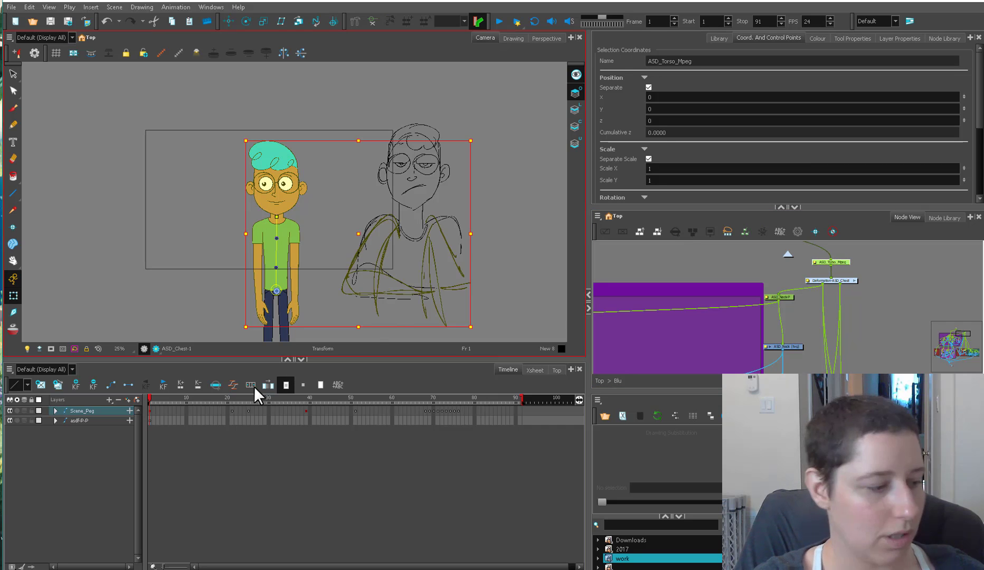
{"action": "left_click", "coordinate": [846, 261]}
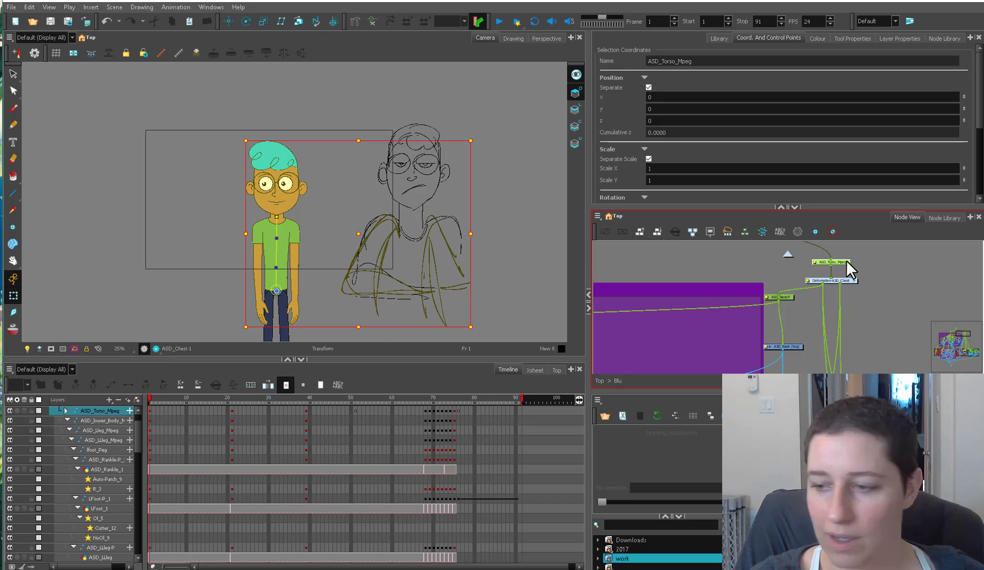
Try to bend the torso sideways with the chest deformation points, and select the head's master peg, ASD_Head-Mpeg
{"action": "left_click", "coordinate": [286, 204]}
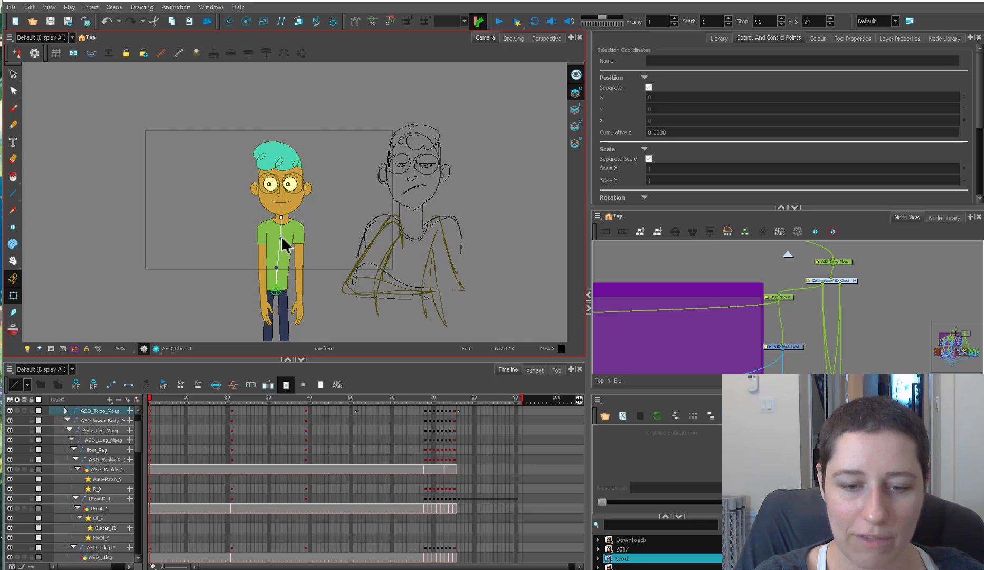
{"action": "left_click_drag", "start_coordinate": [283, 244], "coordinate": [291, 221]}
{"action": "left_click_drag", "start_coordinate": [276, 268], "coordinate": [274, 267]}
{"action": "left_click_drag", "start_coordinate": [285, 246], "coordinate": [299, 154]}
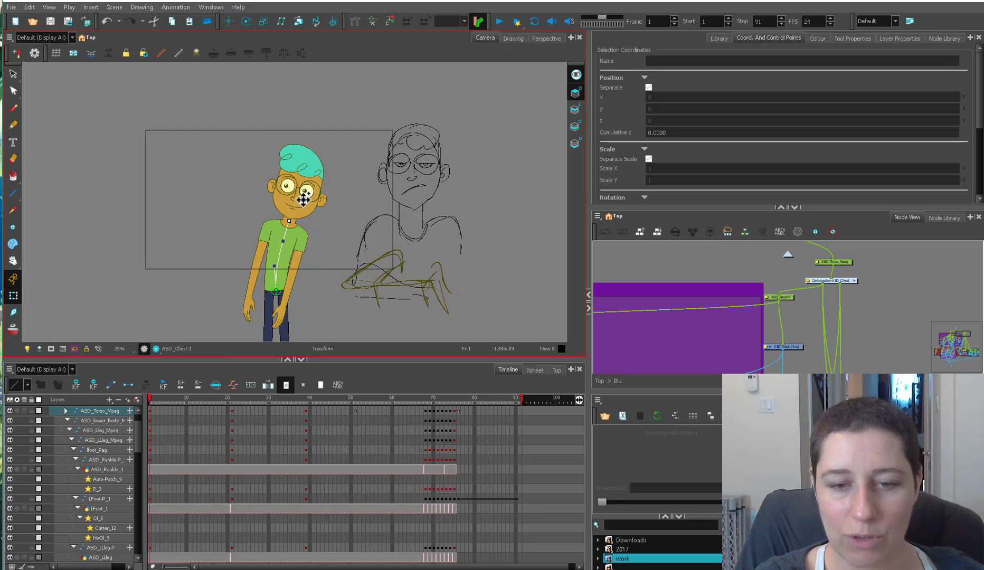
{"action": "scroll", "coordinate": [304, 214], "scroll_direction": "up", "scroll_amount": 1}
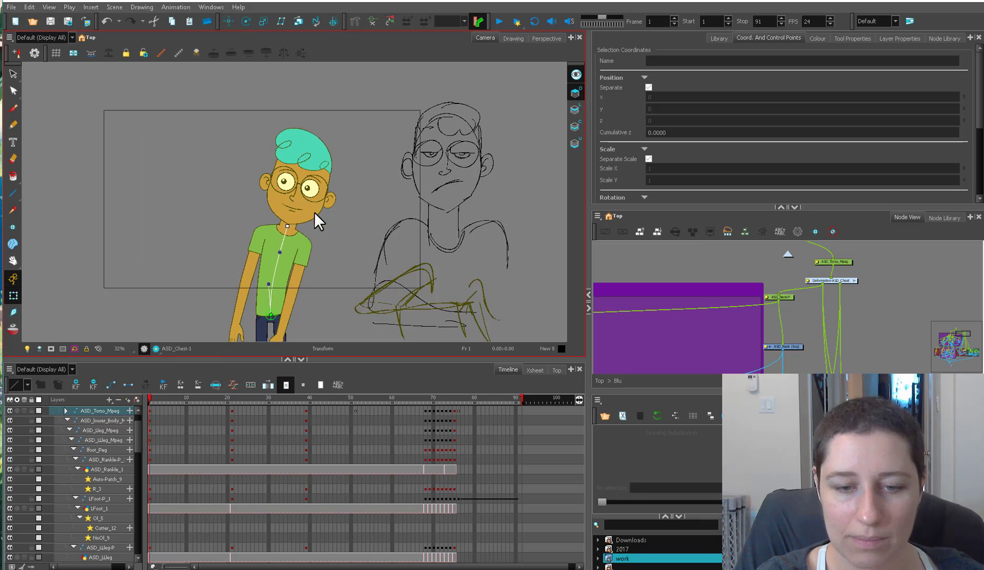
{"action": "left_click", "coordinate": [314, 212]}
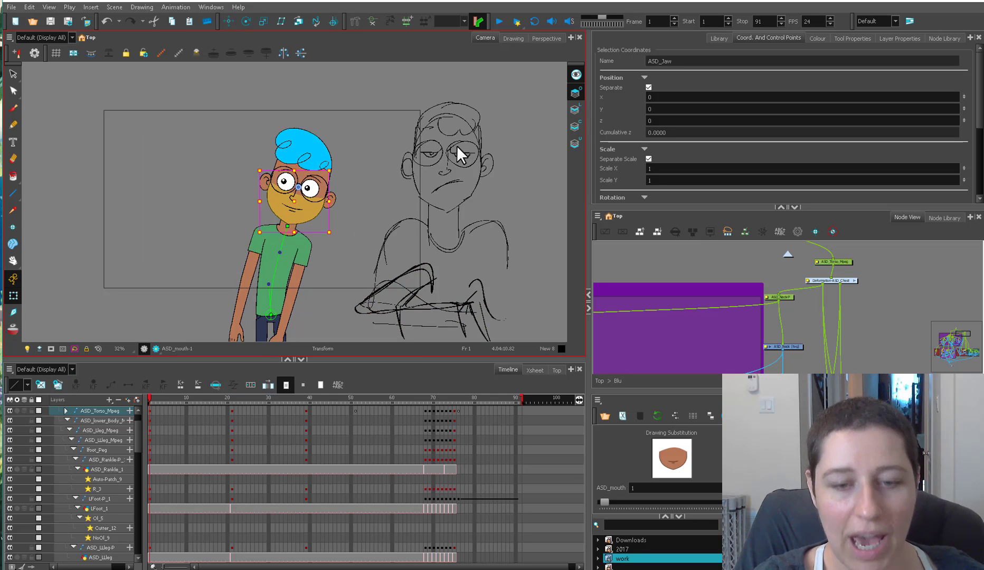
{"action": "key", "text": "b"}
{"action": "key", "text": "b"}
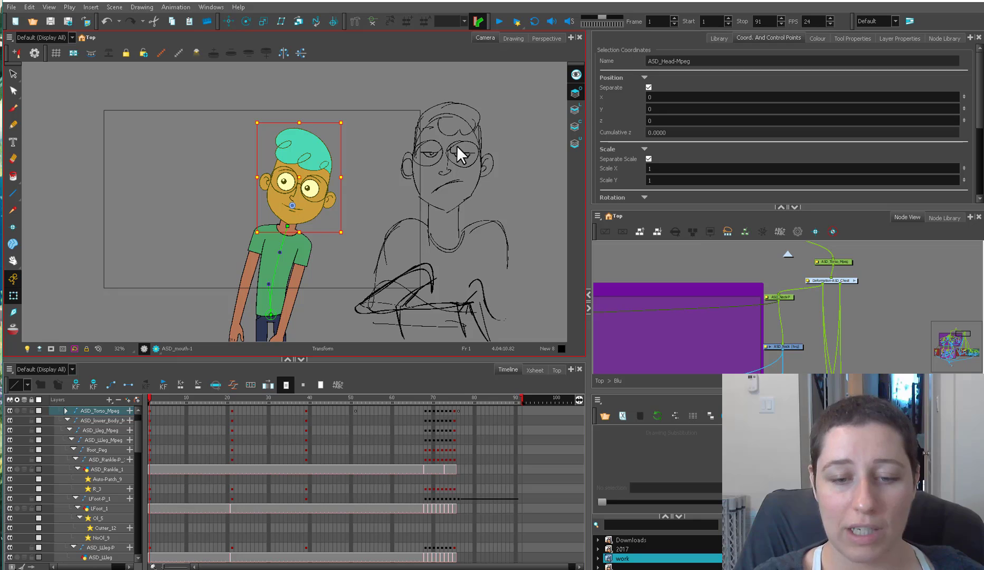
Undo the torso bend made with the chest deformer and clear the selection
{"action": "key", "text": "ctrl+z"}
{"action": "key", "text": "ctrl+z"}
{"action": "key", "text": "ctrl+z"}
{"action": "left_click", "coordinate": [330, 261]}
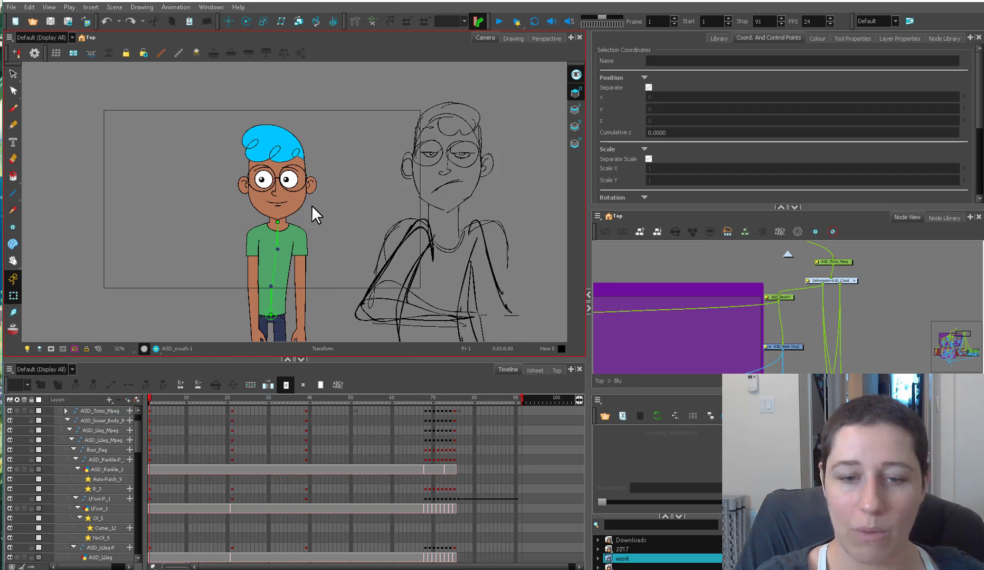
Bend the torso sideways on frame 1 with the chest deformation points so the upper body leans toward the sketch
{"action": "left_click", "coordinate": [303, 202]}
{"action": "key", "text": "b"}
{"action": "key", "text": "b"}
{"action": "left_click_drag", "start_coordinate": [322, 229], "coordinate": [281, 254]}
{"action": "left_click", "coordinate": [331, 266]}
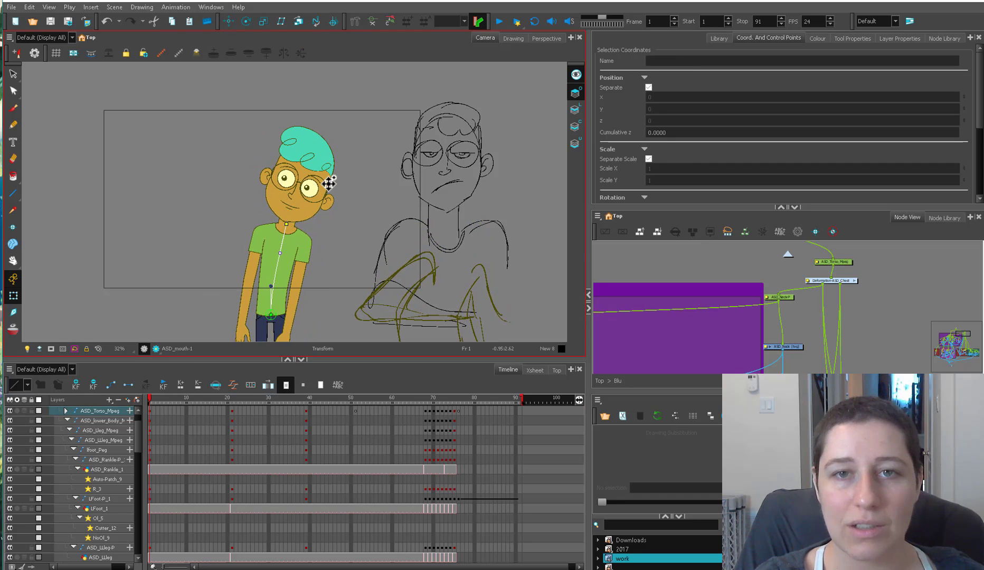
Shift ASD_Head-Mpeg slightly and rotate it against the torso's lean so the head sits upright
{"action": "left_click", "coordinate": [310, 213]}
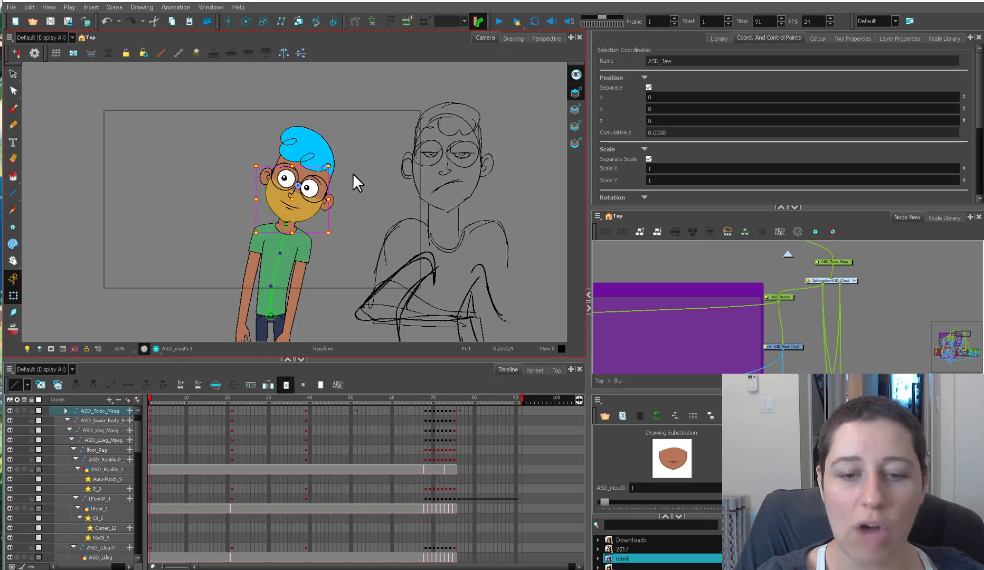
{"action": "key", "text": "b"}
{"action": "key", "text": "b"}
{"action": "key", "text": "r"}
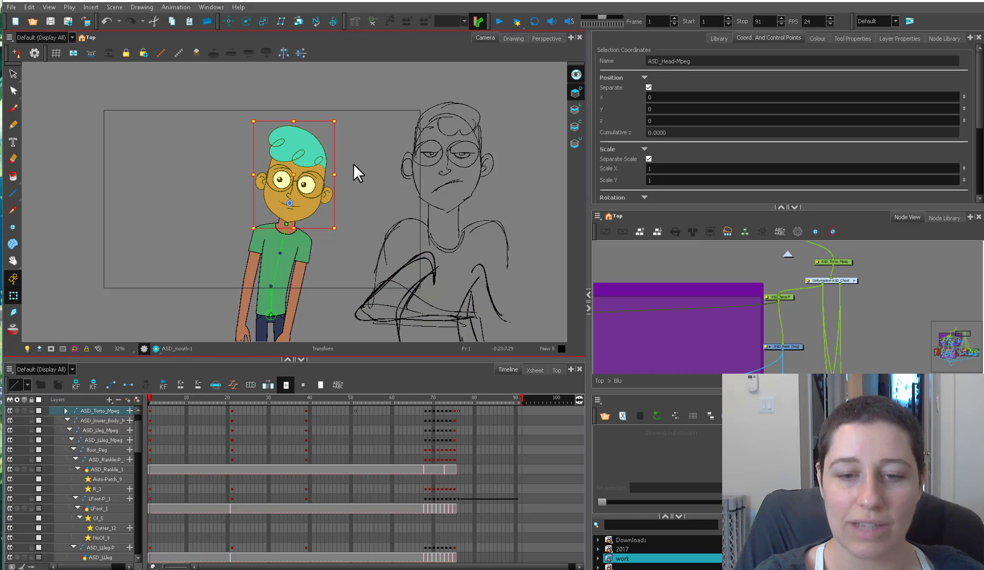
{"action": "mouse_move", "coordinate": [336, 232]}
{"action": "left_mouse_down"}
{"action": "mouse_move", "coordinate": [345, 224]}
{"action": "mouse_move", "coordinate": [348, 236]}
{"action": "left_mouse_up"}
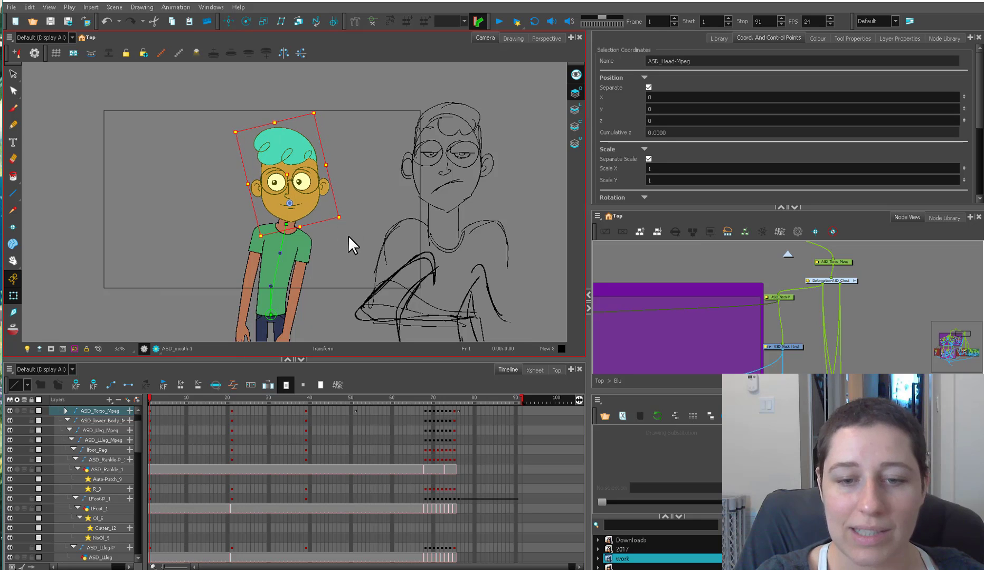
{"action": "left_click", "coordinate": [349, 236]}
Bend the forearm nearest the sketch at the elbow and swing the whole arm outward with ASD_Rarm_Mpeg
{"action": "left_click", "coordinate": [299, 281]}
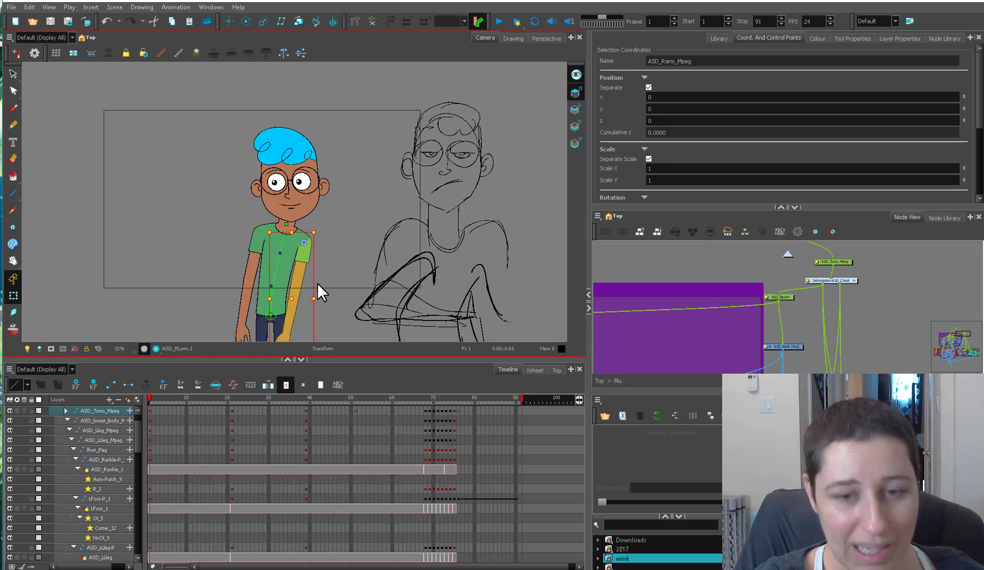
{"action": "left_click_drag", "start_coordinate": [336, 265], "coordinate": [345, 226]}
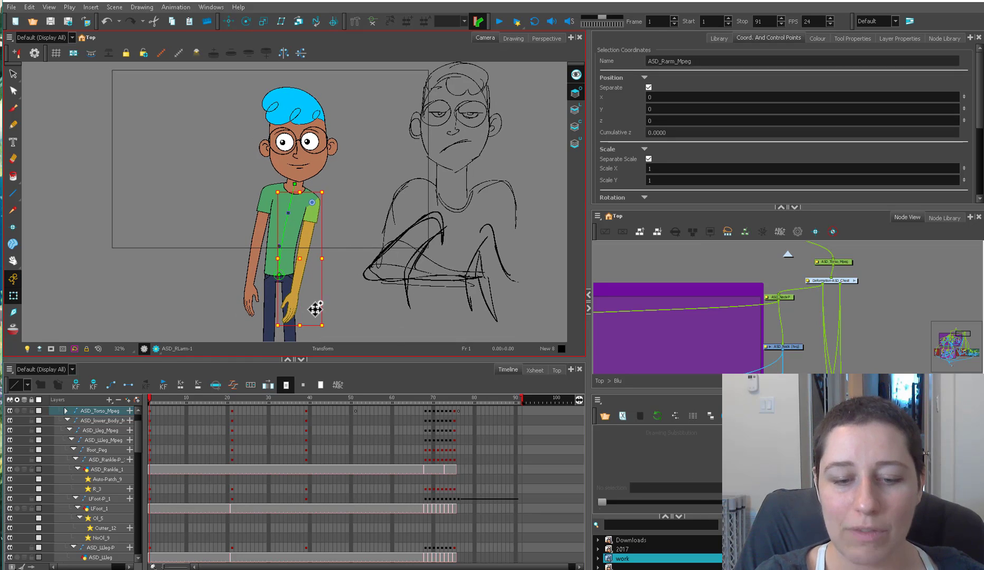
{"action": "left_click", "coordinate": [290, 311]}
{"action": "left_click_drag", "start_coordinate": [305, 332], "coordinate": [257, 314]}
{"action": "key", "text": "b"}
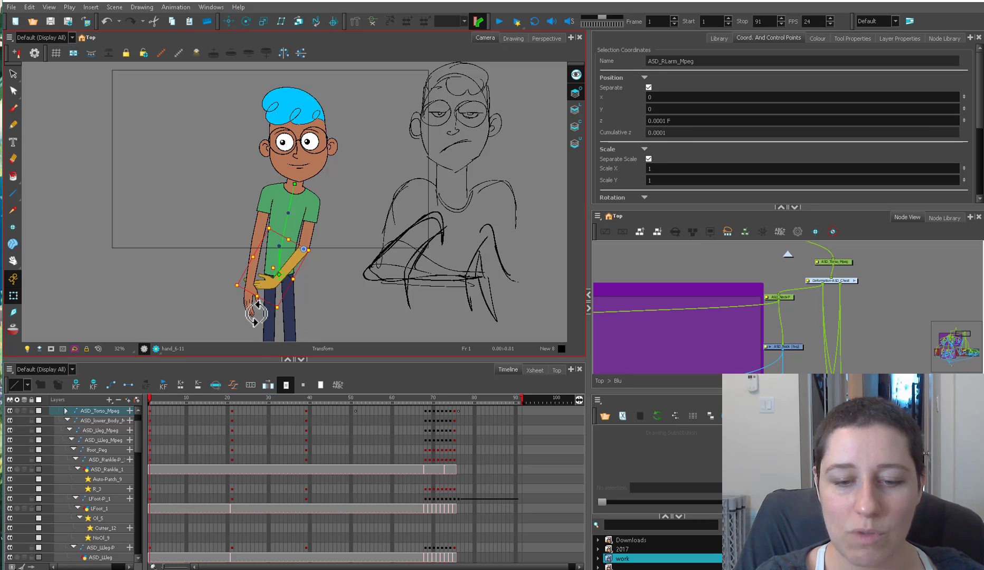
{"action": "key", "text": "b"}
{"action": "left_click_drag", "start_coordinate": [325, 286], "coordinate": [384, 240]}
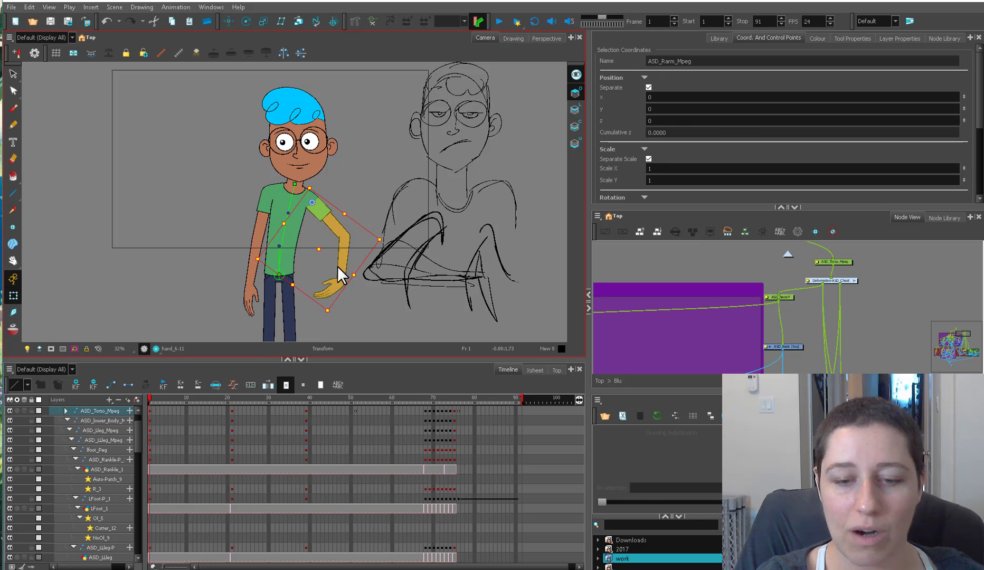
Rotate the bent arm's forearm with ASD_RLarm_Mpeg so it angles down toward the hip, and turn the hand inward
{"action": "left_click", "coordinate": [342, 270]}
{"action": "key", "text": "b"}
{"action": "key", "text": "b"}
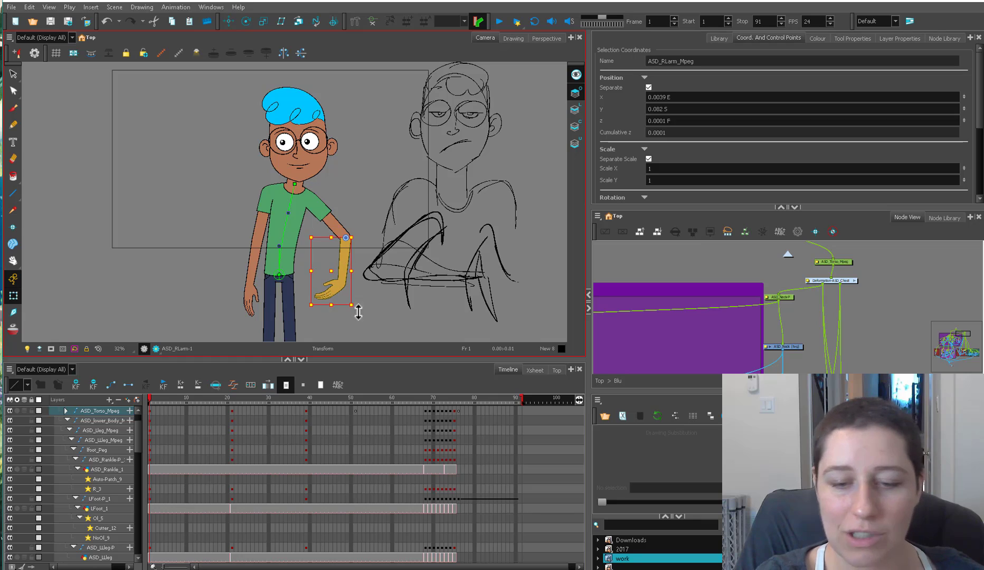
{"action": "left_click", "coordinate": [358, 312]}
{"action": "left_click", "coordinate": [360, 300]}
{"action": "key", "text": "b"}
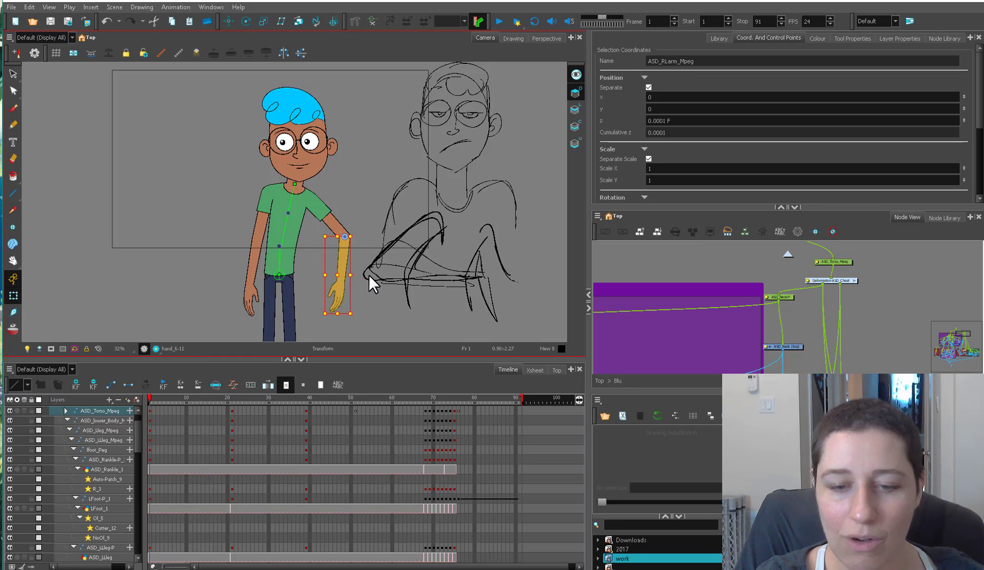
{"action": "left_click", "coordinate": [308, 276]}
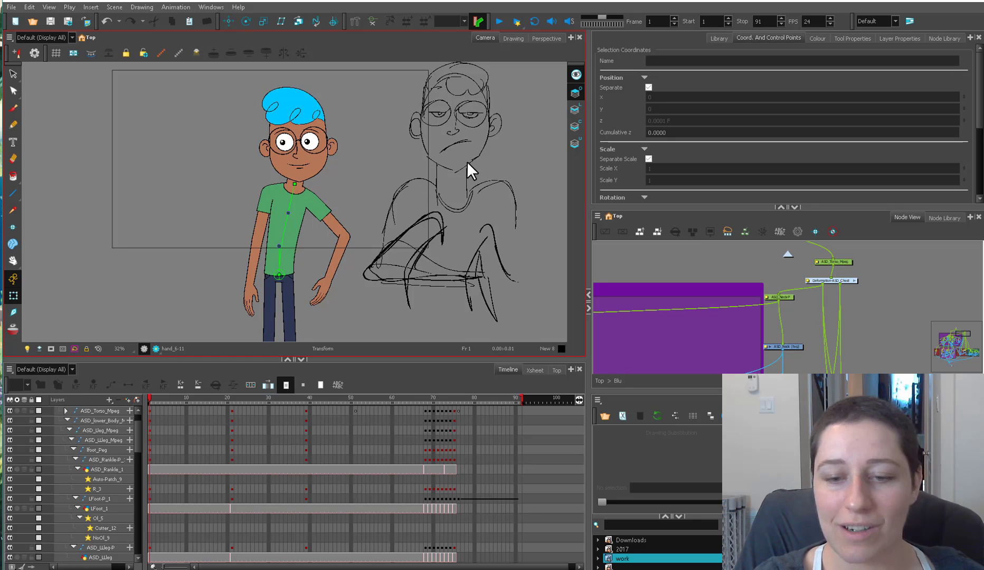
{"action": "left_click", "coordinate": [346, 309]}
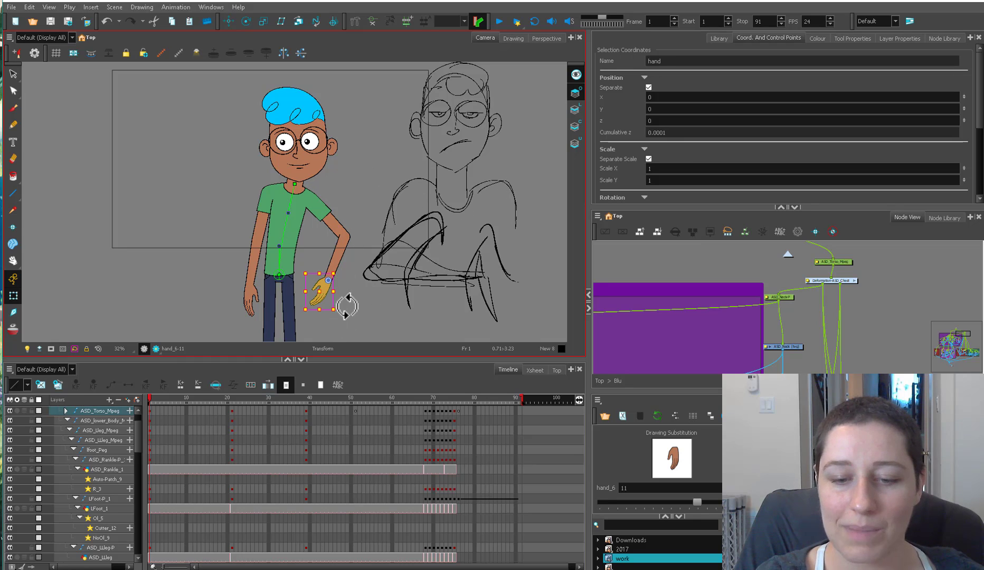
{"action": "key", "text": "b"}
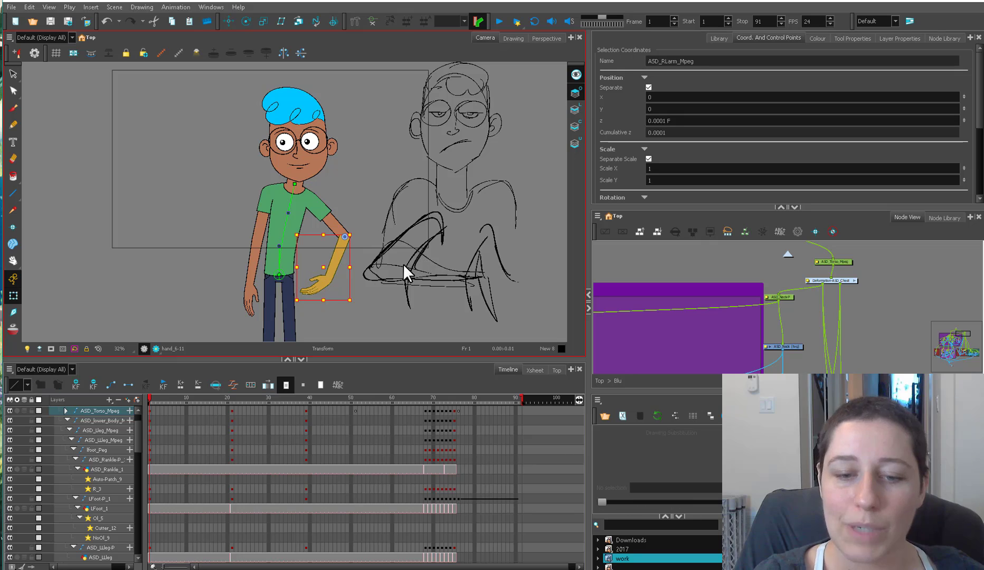
Try to raise the shoulder above the bent arm by skewing its peg ASD_shoulder-P_1-P, and undo the change
{"action": "key", "text": "b"}
{"action": "key", "text": "b"}
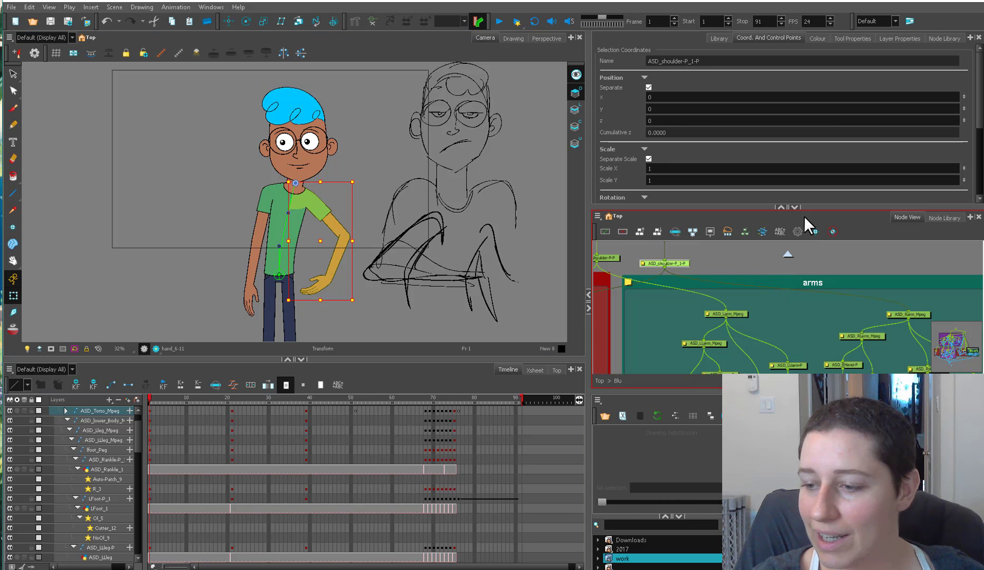
{"action": "scroll", "coordinate": [829, 296], "scroll_direction": "down", "scroll_amount": 2}
{"action": "left_click_drag", "start_coordinate": [838, 309], "coordinate": [879, 293]}
{"action": "scroll", "coordinate": [739, 283], "scroll_direction": "up", "scroll_amount": 1}
{"action": "left_click_drag", "start_coordinate": [681, 294], "coordinate": [725, 304]}
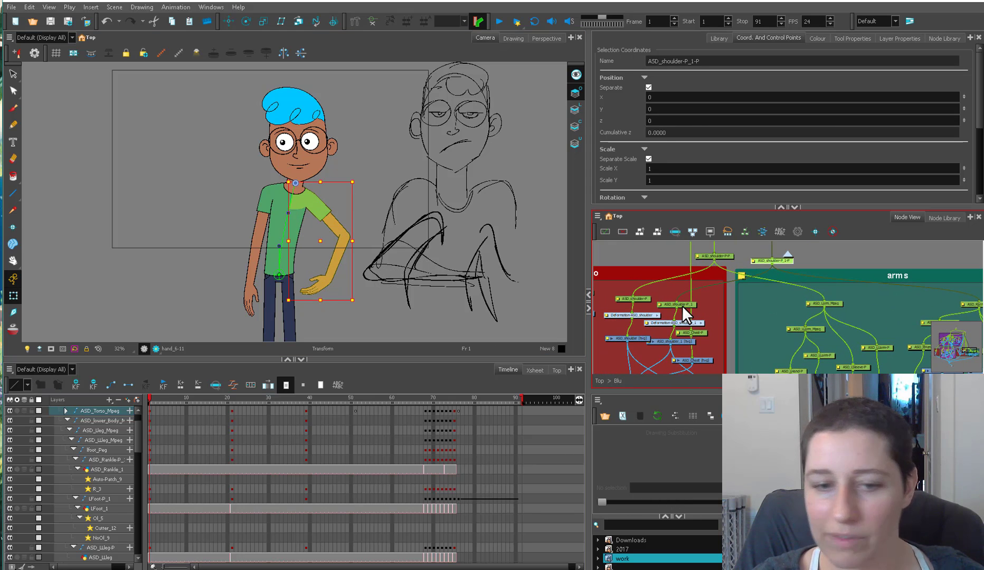
{"action": "left_click", "coordinate": [682, 306]}
{"action": "key", "text": "b"}
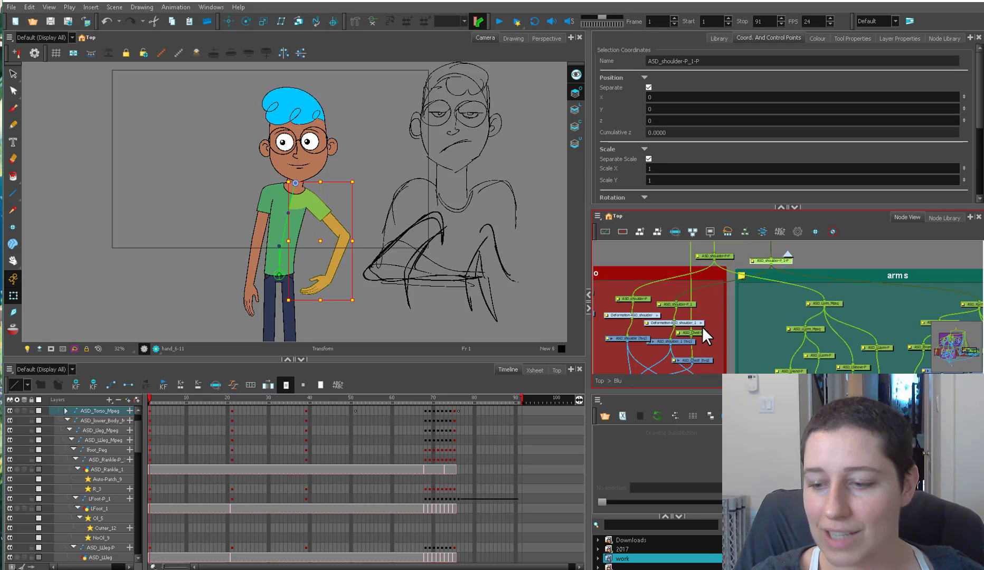
{"action": "left_click_drag", "start_coordinate": [352, 252], "coordinate": [351, 229]}
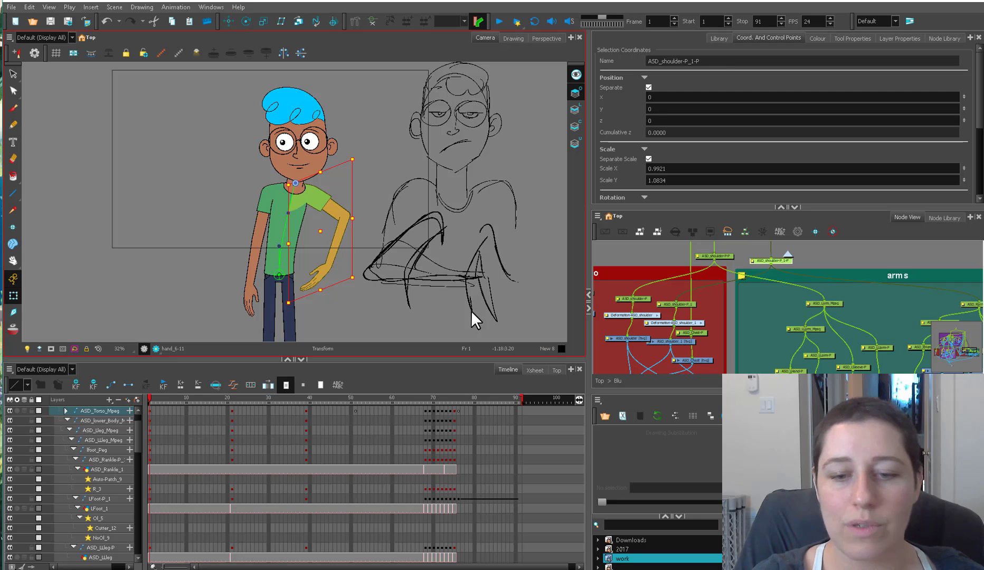
{"action": "key", "text": "ctrl+z"}
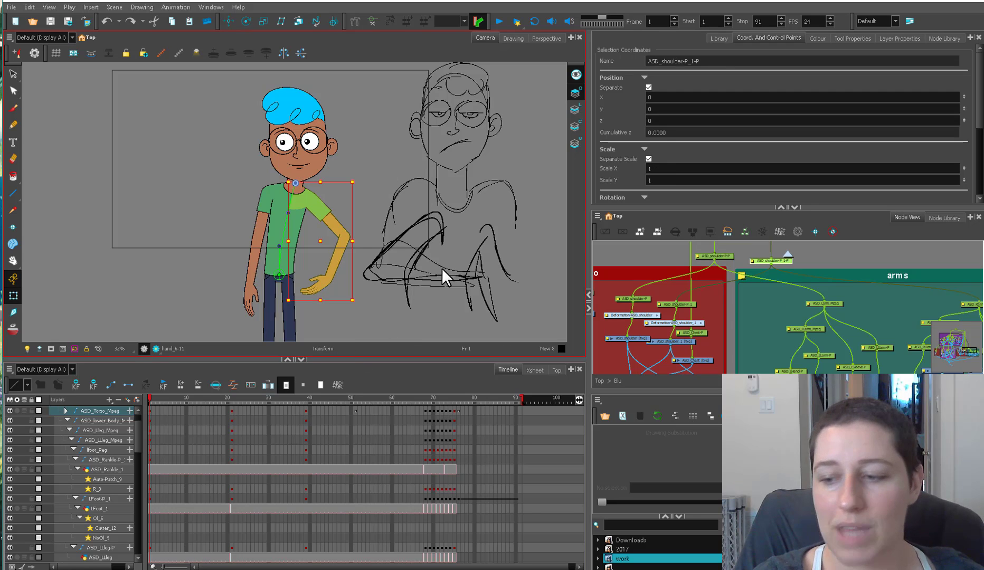
Rotate the bent arm inward with ASD_Rarm_Mpeg so that its hand reaches across the waist
{"action": "left_click", "coordinate": [730, 301]}
{"action": "left_click", "coordinate": [688, 304]}
{"action": "key", "text": "b"}
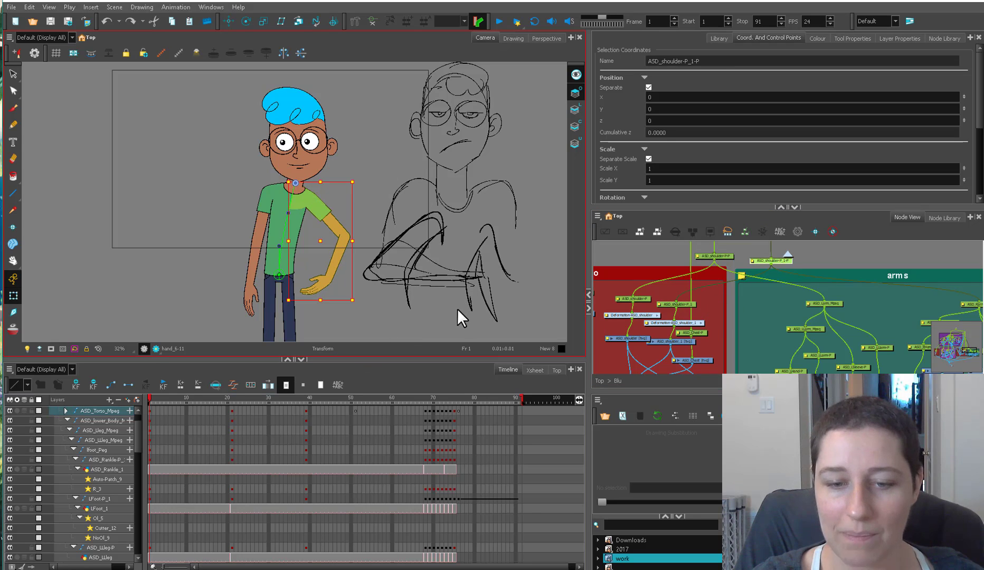
{"action": "left_click_drag", "start_coordinate": [354, 299], "coordinate": [285, 334]}
{"action": "left_click", "coordinate": [349, 271]}
{"action": "key", "text": "b"}
{"action": "key", "text": "b"}
{"action": "key", "text": "2"}
{"action": "key", "text": "2"}
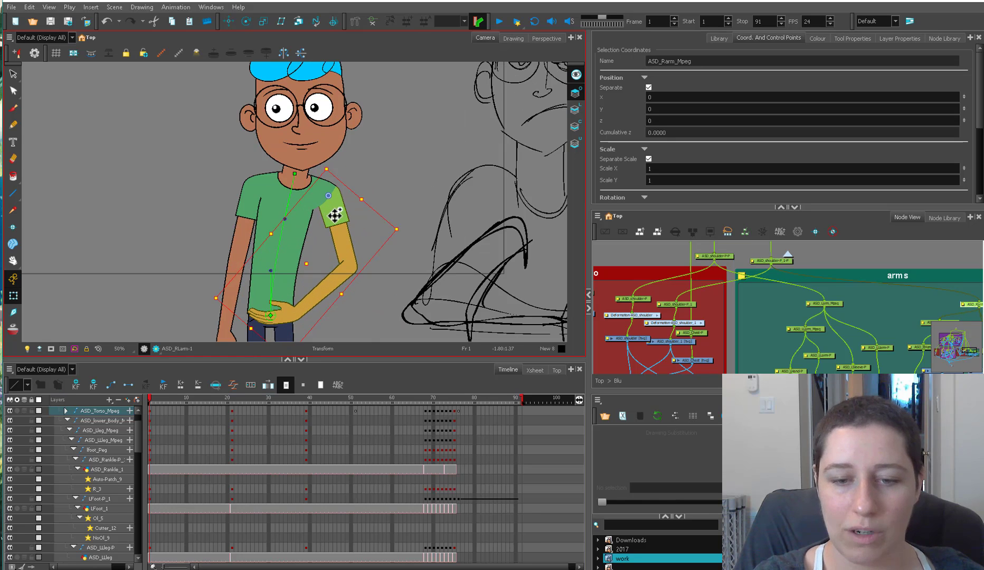
{"action": "mouse_move", "coordinate": [332, 190]}
{"action": "left_mouse_down"}
{"action": "mouse_move", "coordinate": [342, 230]}
{"action": "mouse_move", "coordinate": [360, 238]}
{"action": "mouse_move", "coordinate": [354, 245]}
{"action": "left_mouse_up"}
Try skewing the ASD_shoulder_1 drawing on its own, and undo it
{"action": "key", "text": "2"}
{"action": "left_click", "coordinate": [341, 232]}
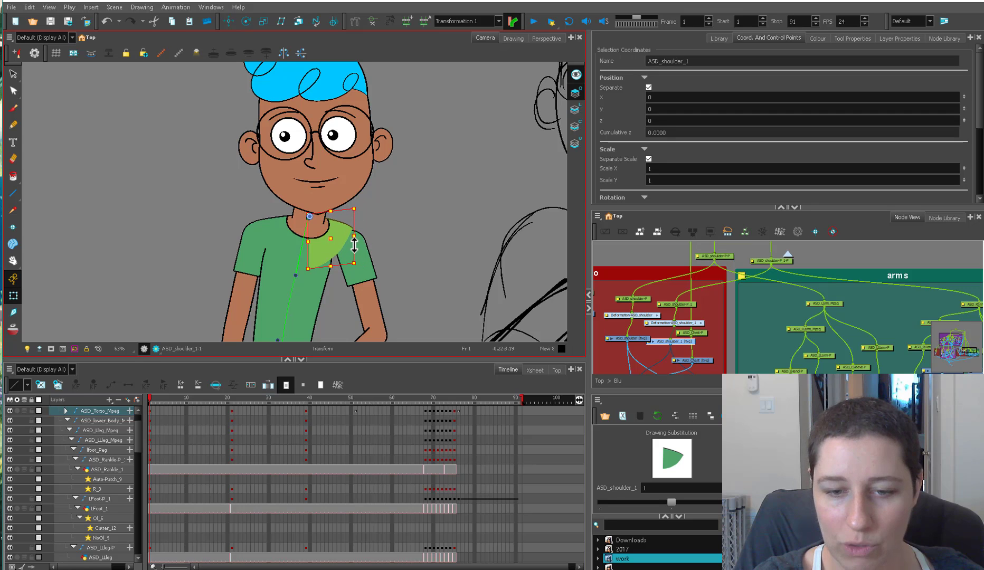
{"action": "key", "text": "ctrl+z"}
{"action": "key", "text": "ctrl+z"}
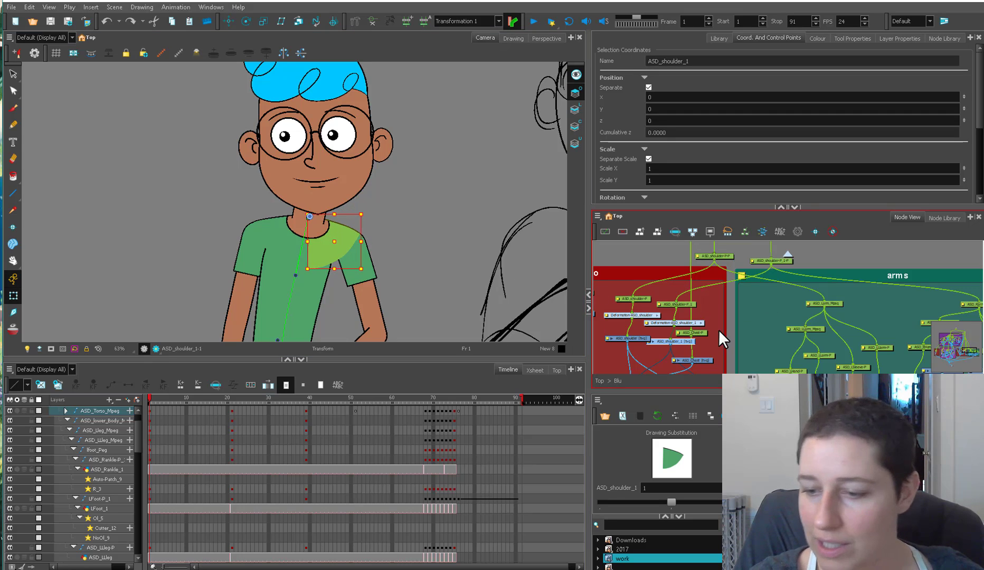
Reshape the ASD_shoulder_1 piece with its deformation curve and fold the attached forearm horizontally across the torso
{"action": "left_click", "coordinate": [715, 323]}
{"action": "left_click", "coordinate": [374, 20]}
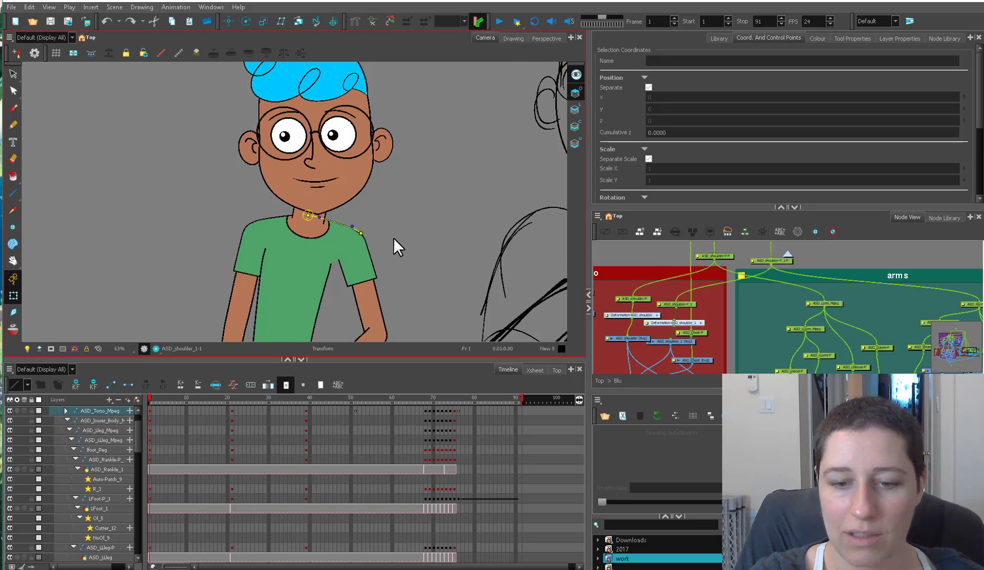
{"action": "key", "text": "1"}
{"action": "left_click_drag", "start_coordinate": [327, 245], "coordinate": [231, 249]}
{"action": "left_click_drag", "start_coordinate": [347, 226], "coordinate": [466, 246]}
{"action": "key", "text": "2"}
{"action": "mouse_move", "coordinate": [381, 252]}
{"action": "left_mouse_down"}
{"action": "mouse_move", "coordinate": [387, 244]}
{"action": "mouse_move", "coordinate": [379, 248]}
{"action": "left_mouse_up"}
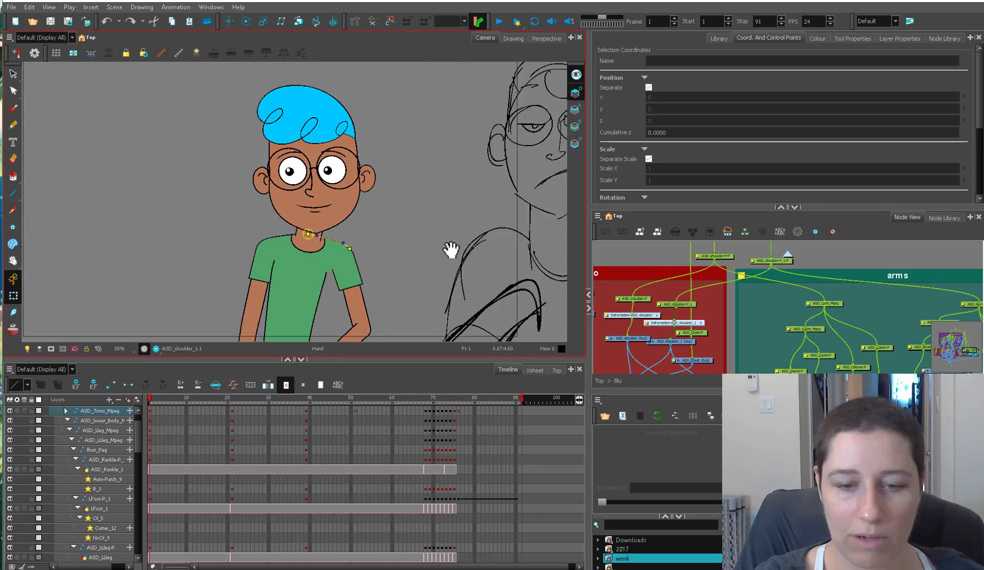
{"action": "key", "text": "ctrl+z"}
{"action": "key", "text": "1"}
{"action": "key", "text": "1"}
{"action": "key", "text": "1"}
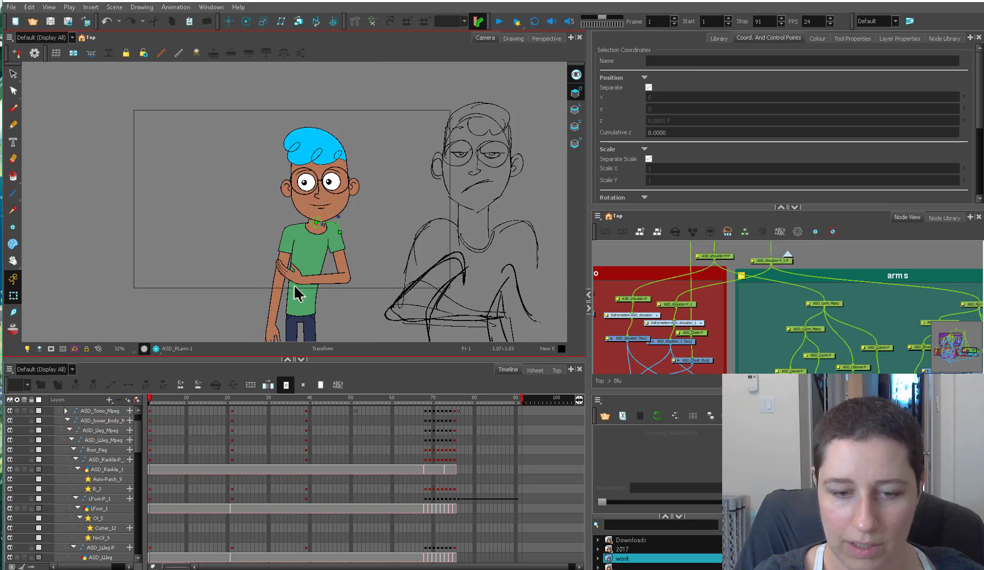
Rotate the folded arm's hand at the wrist
{"action": "key", "text": "2"}
{"action": "left_click", "coordinate": [300, 288]}
{"action": "left_click_drag", "start_coordinate": [312, 316], "coordinate": [317, 283]}
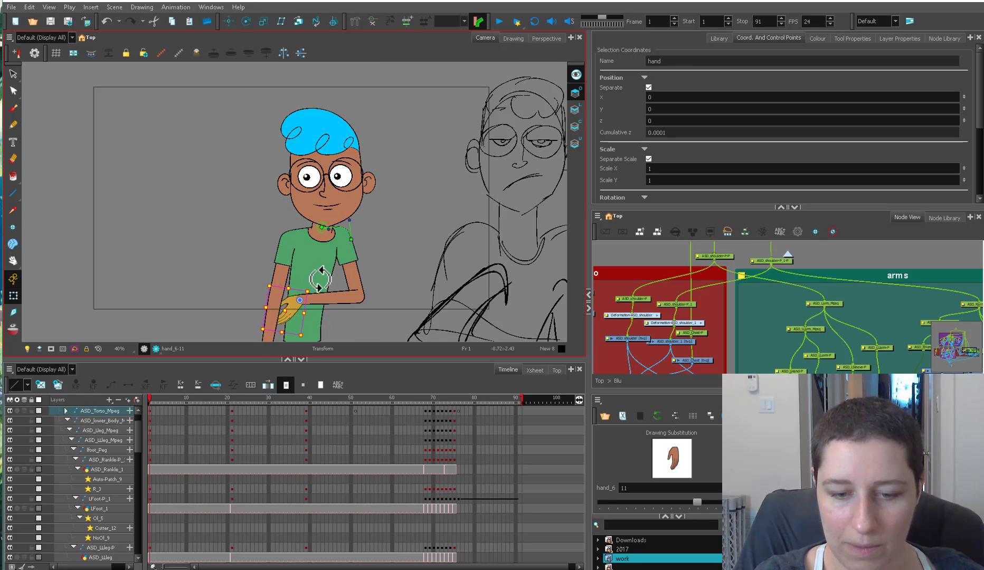
{"action": "key", "text": "1"}
{"action": "key", "text": "1"}
Adjust the opposite shoulder together with its straight arm using the peg ASD_shoulder-P-P
{"action": "left_click", "coordinate": [278, 308]}
{"action": "key", "text": "b"}
{"action": "key", "text": "b"}
{"action": "key", "text": "b"}
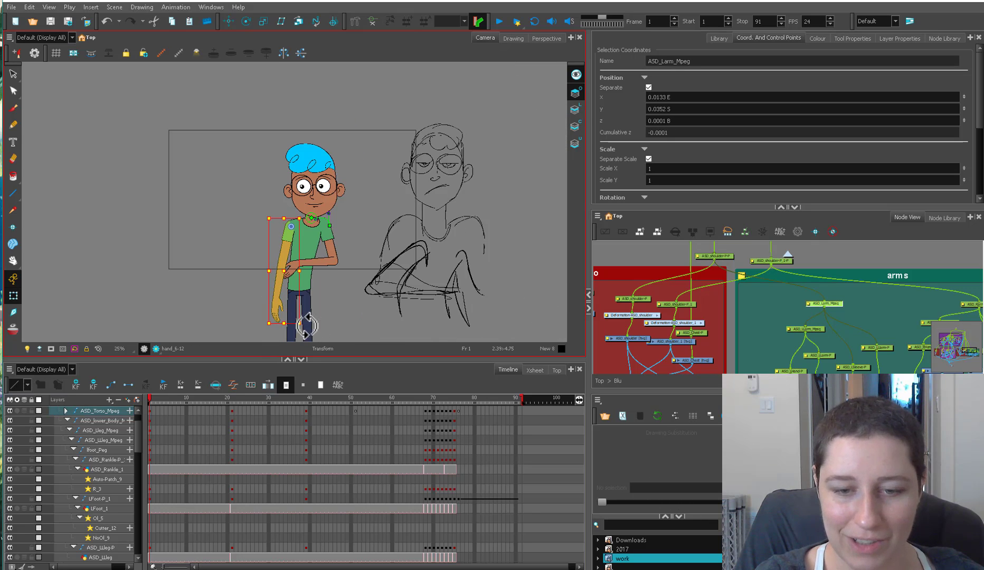
{"action": "key", "text": "2"}
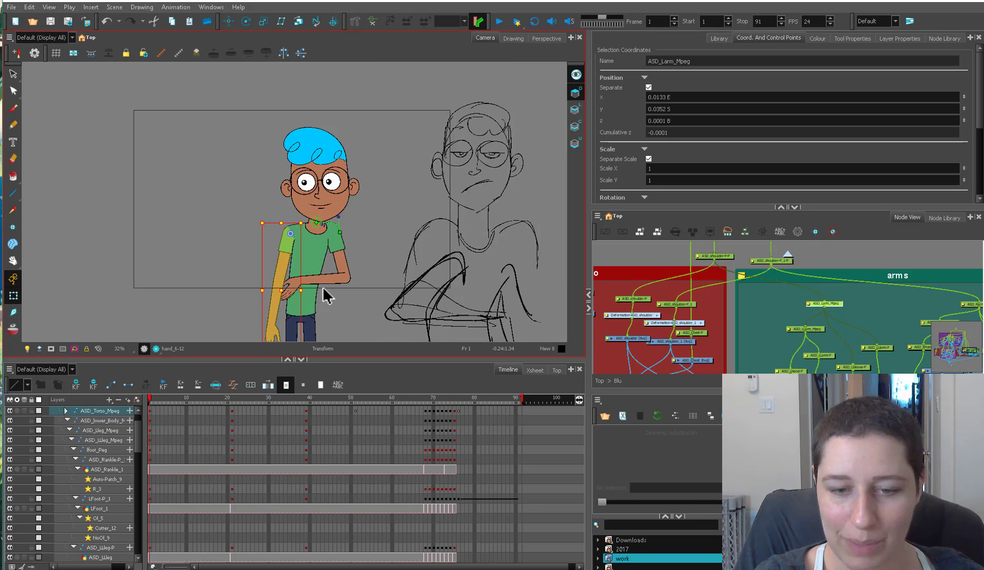
{"action": "key", "text": "2"}
{"action": "key", "text": "b"}
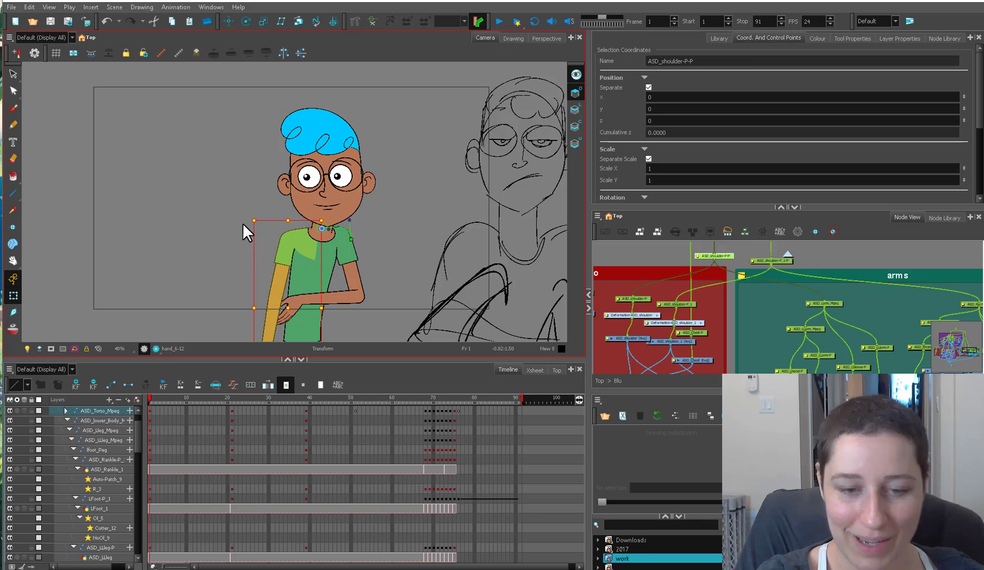
{"action": "left_click_drag", "start_coordinate": [248, 215], "coordinate": [252, 201]}
Reposition the straight arm with ASD_Larm_Mpeg so its sleeve meets the adjusted shoulder
{"action": "left_click", "coordinate": [285, 265]}
{"action": "key", "text": "b"}
{"action": "key", "text": "b"}
{"action": "key", "text": "1"}
{"action": "key", "text": "1"}
{"action": "left_click_drag", "start_coordinate": [303, 317], "coordinate": [331, 302]}
{"action": "key", "text": "2"}
{"action": "key", "text": "2"}
{"action": "key", "text": "2"}
{"action": "key", "text": "2"}
{"action": "left_click", "coordinate": [285, 248]}
{"action": "key", "text": "1"}
{"action": "key", "text": "1"}
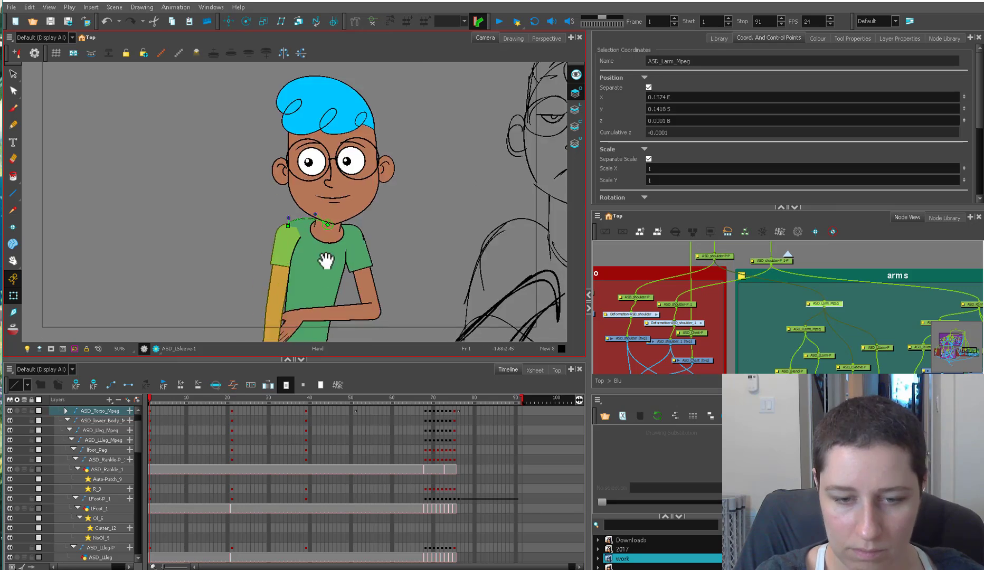
Round the ASD_shoulder piece with its deformation curve and bend the attached forearm across the torso so the arms cross
{"action": "key", "text": "2"}
{"action": "key", "text": "2"}
{"action": "left_click", "coordinate": [288, 207]}
{"action": "key", "text": "1"}
{"action": "left_click", "coordinate": [827, 304]}
{"action": "key", "text": "2"}
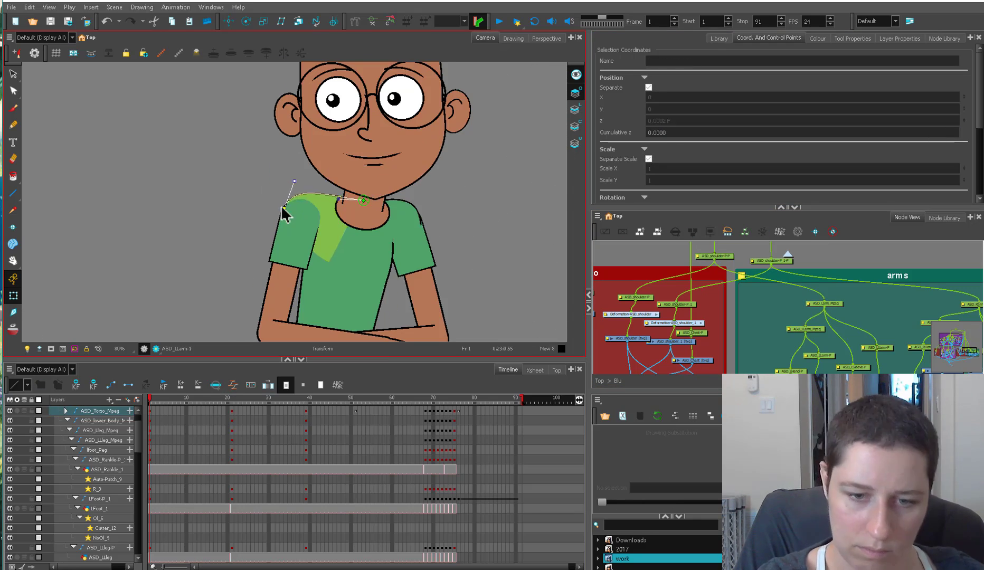
{"action": "left_click", "coordinate": [425, 246]}
{"action": "key", "text": "1"}
{"action": "key", "text": "2"}
Scale Scene_Peg up to about 2.69 from the top-level network and move the whole character down slightly
{"action": "left_click", "coordinate": [361, 136]}
{"action": "key", "text": "o"}
{"action": "key", "text": "1"}
{"action": "key", "text": "1"}
{"action": "key", "text": "1"}
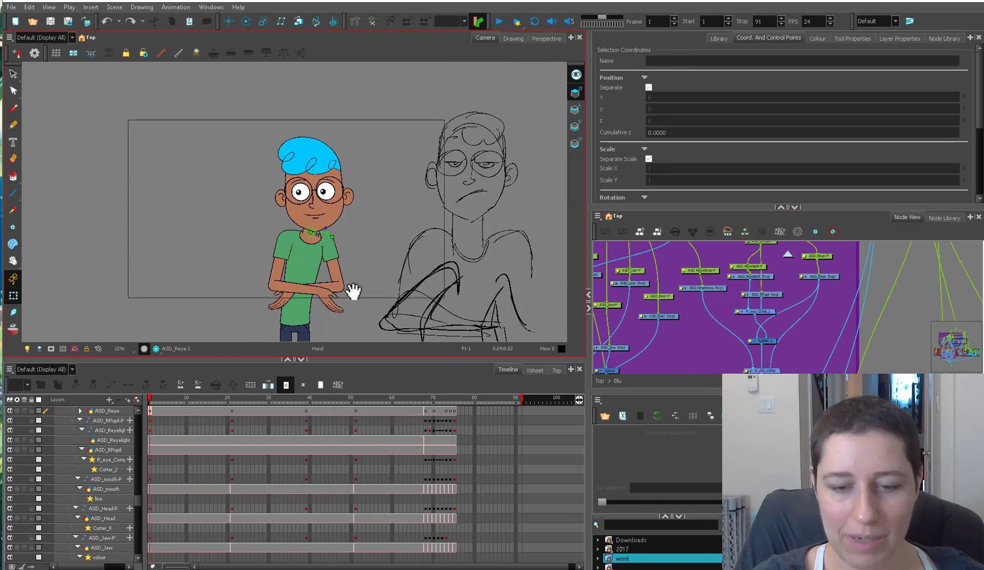
{"action": "left_click_drag", "start_coordinate": [352, 291], "coordinate": [353, 274]}
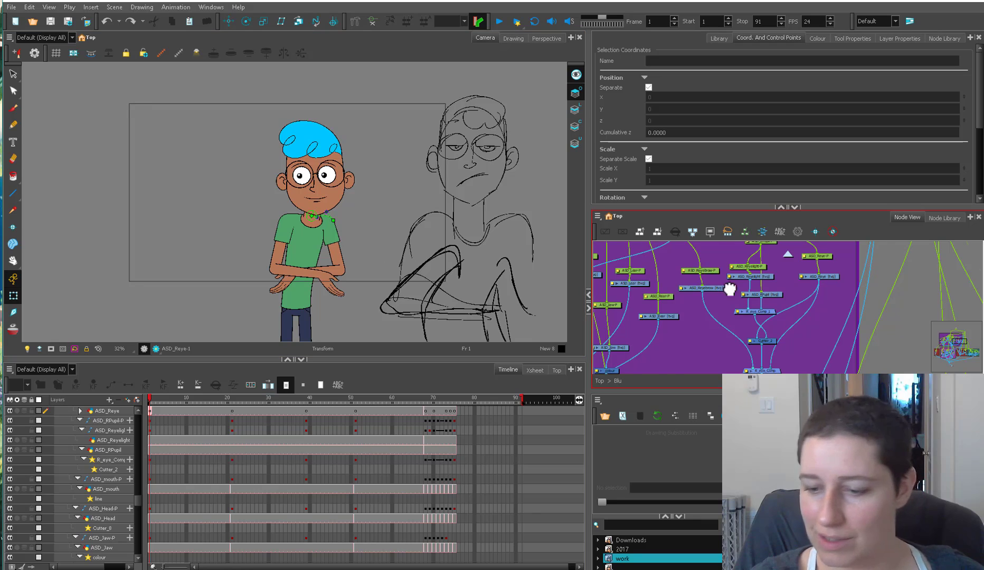
{"action": "left_click", "coordinate": [600, 379]}
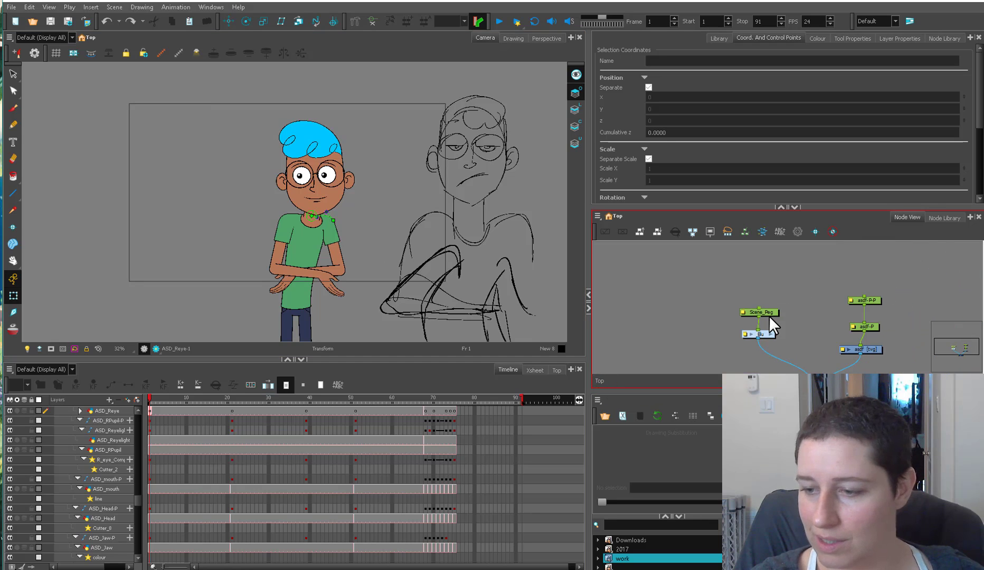
{"action": "left_click", "coordinate": [759, 312]}
{"action": "key", "text": "1"}
{"action": "key", "text": "1"}
{"action": "left_click", "coordinate": [13, 278]}
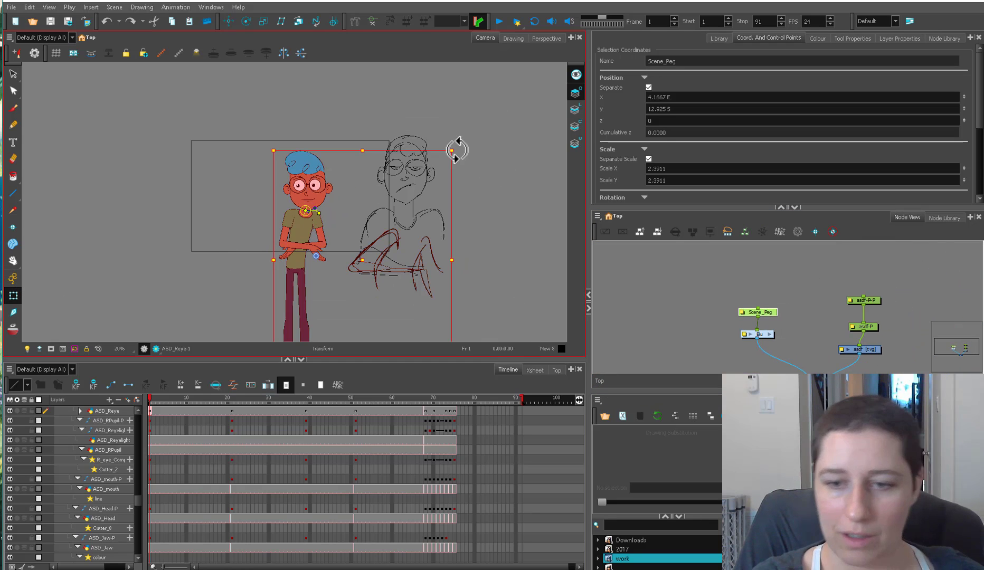
{"action": "left_click_drag", "start_coordinate": [452, 150], "coordinate": [469, 137]}
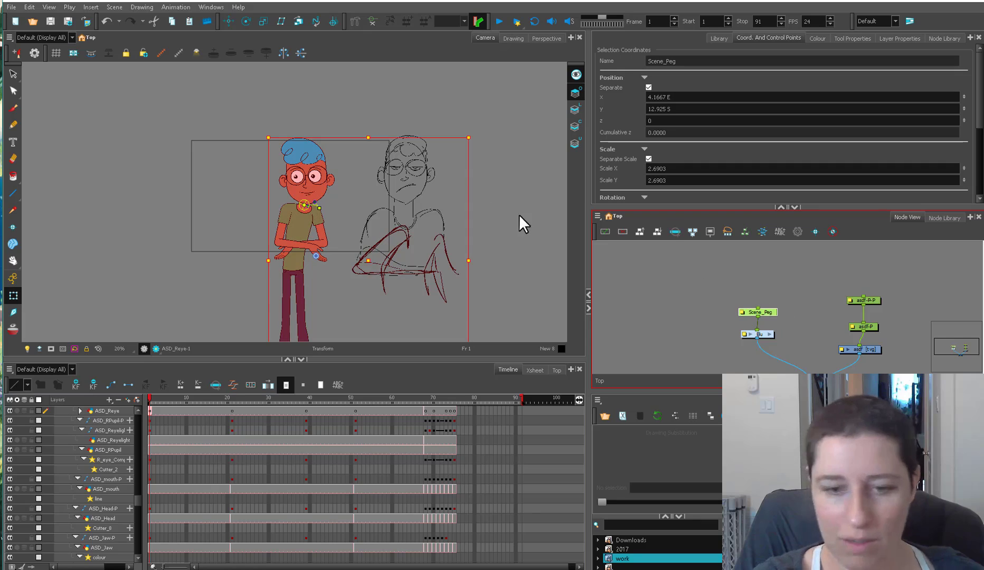
{"action": "left_click_drag", "start_coordinate": [371, 261], "coordinate": [369, 274]}
{"action": "left_click", "coordinate": [483, 258]}
{"action": "right_click", "coordinate": [546, 186]}
{"action": "left_click", "coordinate": [430, 293]}
Locate the ASD_Leyelight node in the Blu network and inspect its parent peg ASD_LPupil-P
{"action": "scroll", "coordinate": [301, 165], "scroll_direction": "up", "scroll_amount": 6}
{"action": "left_click", "coordinate": [277, 261]}
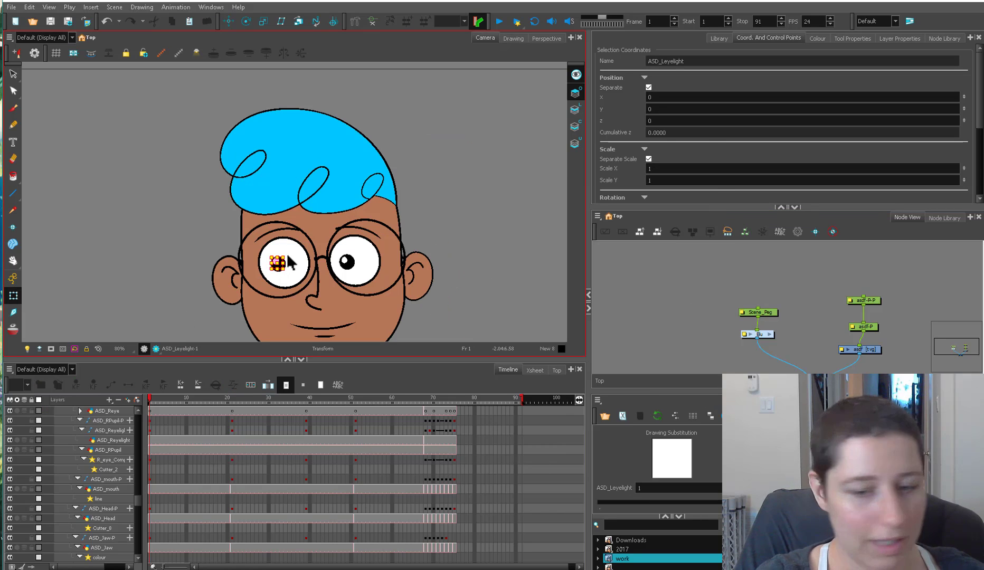
{"action": "key", "text": "o"}
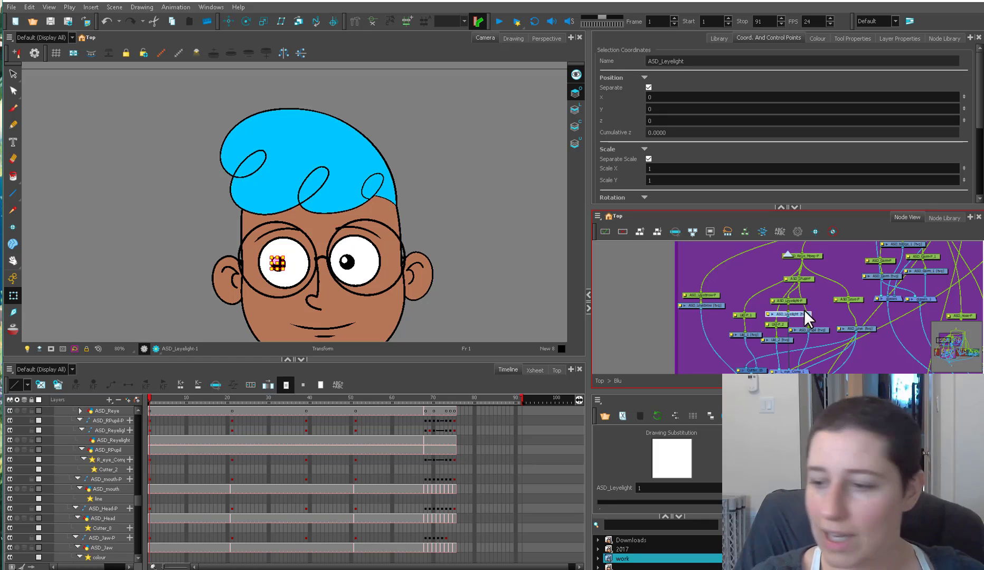
{"action": "scroll", "coordinate": [804, 310], "scroll_direction": "up", "scroll_amount": 4}
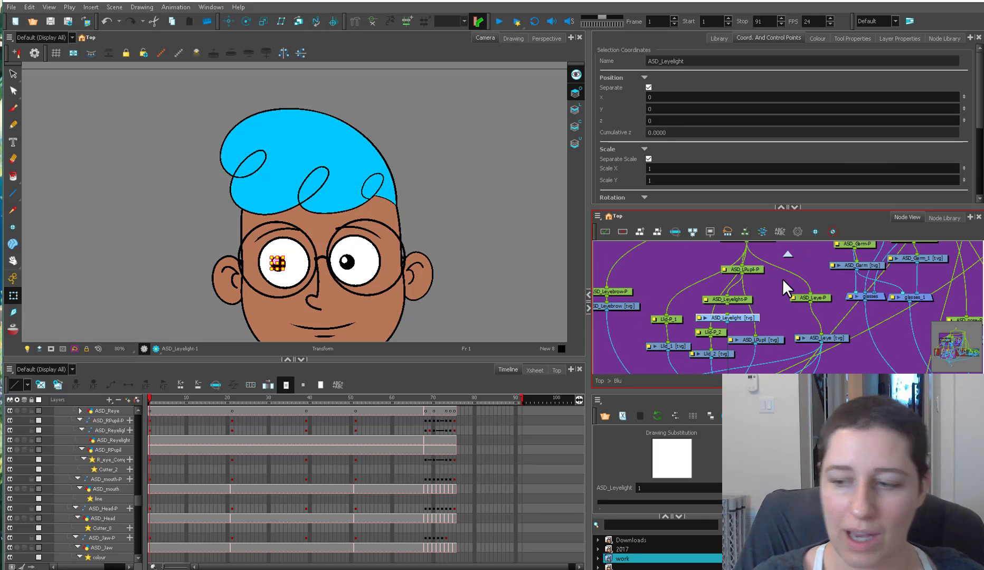
{"action": "left_click", "coordinate": [737, 290]}
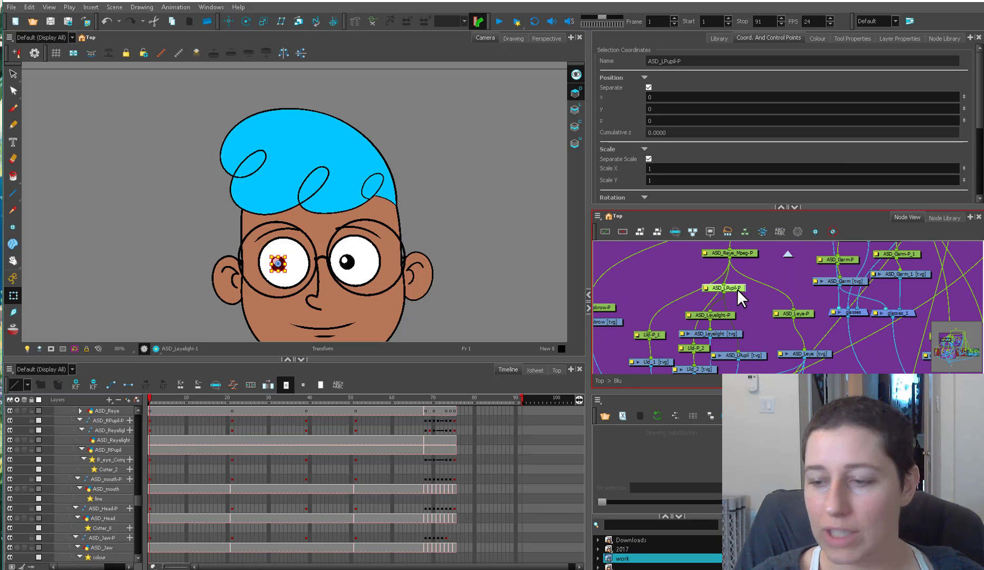
{"action": "left_click", "coordinate": [788, 246]}
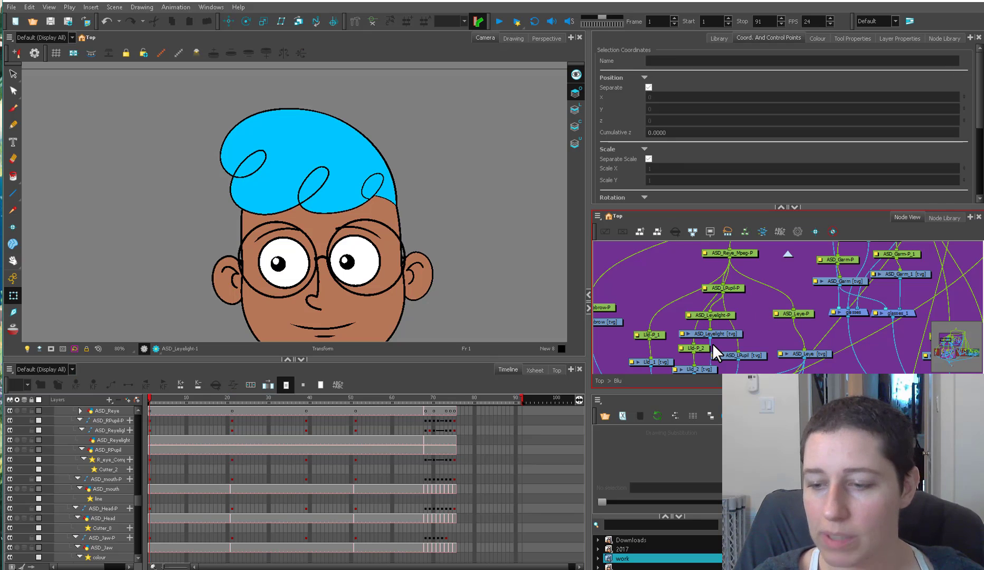
Try moving the ASD_Leyelight highlight separately from its pupil, and undo the move
{"action": "left_click", "coordinate": [13, 278]}
{"action": "left_click", "coordinate": [278, 264]}
{"action": "left_click_drag", "start_coordinate": [265, 301], "coordinate": [297, 268]}
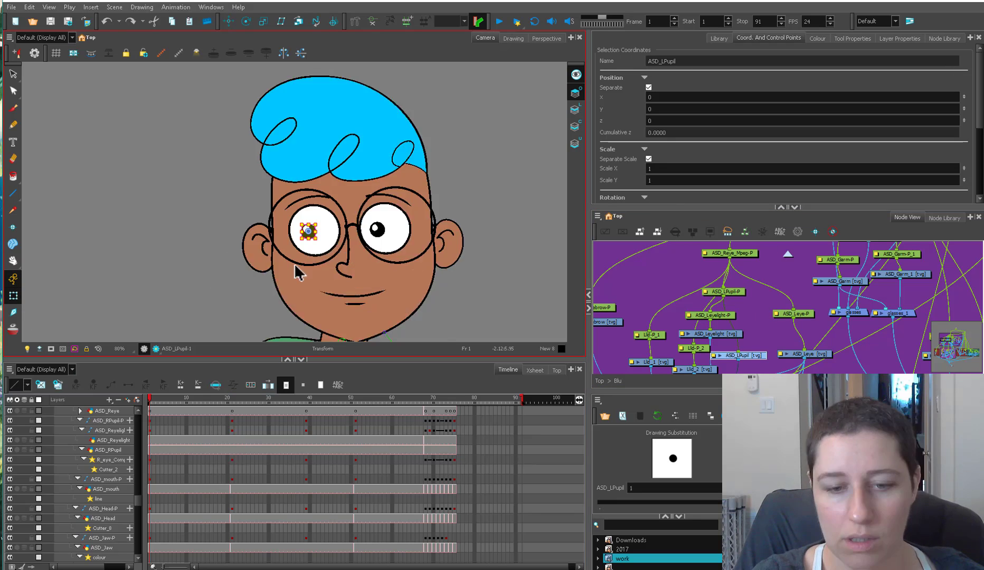
{"action": "key", "text": "2"}
{"action": "key", "text": "ctrl+z"}
{"action": "left_click", "coordinate": [314, 241]}
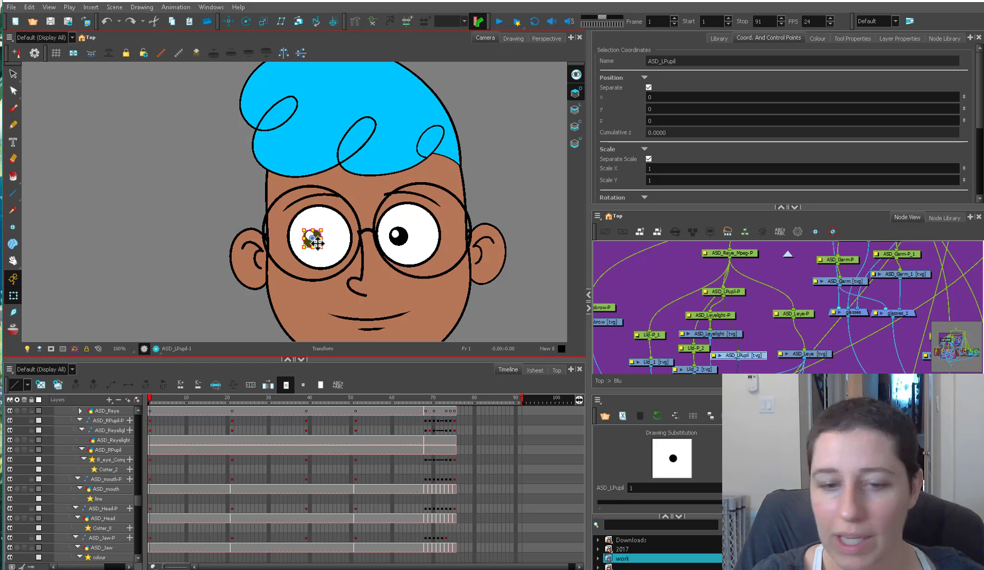
{"action": "left_click", "coordinate": [313, 240]}
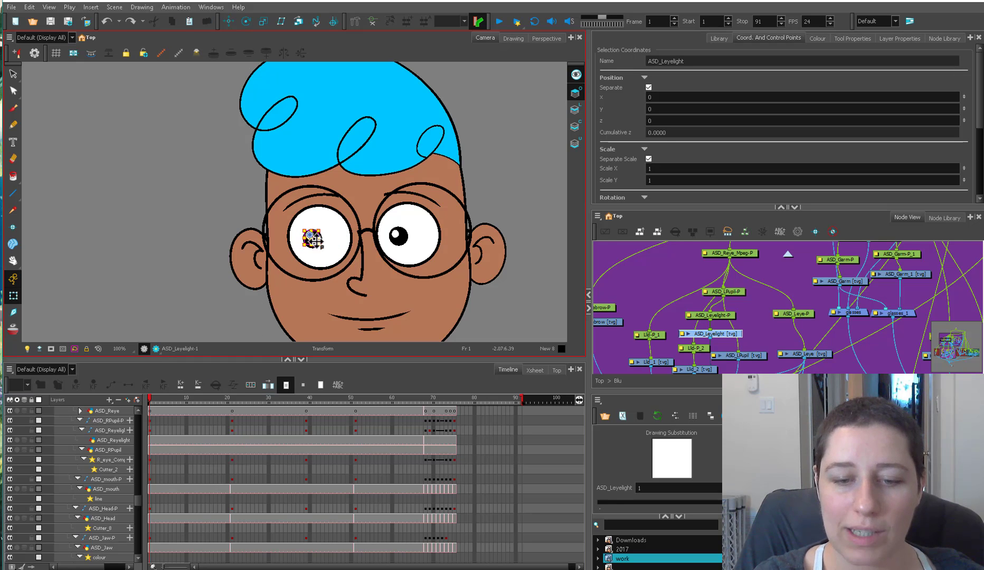
{"action": "mouse_move", "coordinate": [317, 241]}
{"action": "left_mouse_down"}
{"action": "mouse_move", "coordinate": [344, 222]}
{"action": "mouse_move", "coordinate": [308, 254]}
{"action": "mouse_move", "coordinate": [329, 236]}
{"action": "left_mouse_up"}
{"action": "key", "text": "ctrl+z"}
Select the parent pegs of both pupils together, ASD_LPupil-P and ASD_RPupil-P
{"action": "key", "text": "b"}
{"action": "key", "text": "b"}
{"action": "left_click", "coordinate": [403, 241], "text": "shift"}
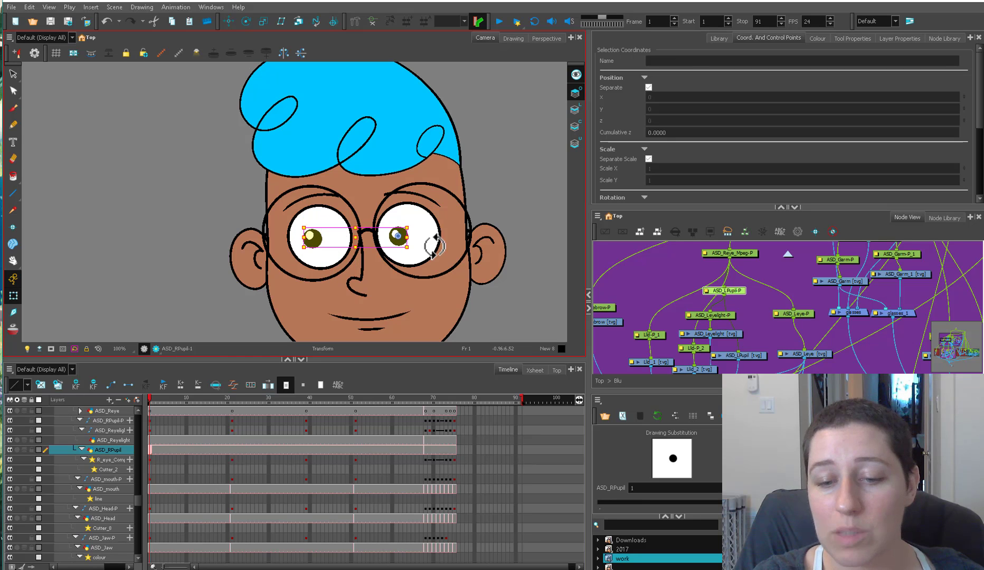
{"action": "scroll", "coordinate": [805, 306], "scroll_direction": "down", "scroll_amount": 2}
{"action": "key", "text": "b"}
{"action": "left_click_drag", "start_coordinate": [924, 300], "coordinate": [856, 279]}
{"action": "left_click", "coordinate": [675, 289], "text": "ctrl"}
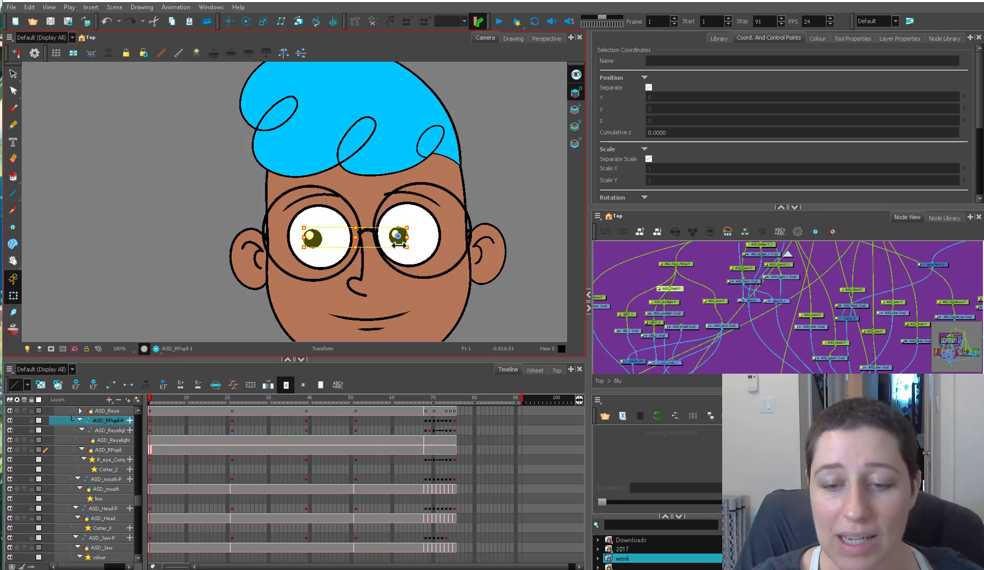
Try painting black brush strokes over the ASD_RPupil drawing to enlarge the pupil, and undo them
{"action": "key", "text": "alt+b"}
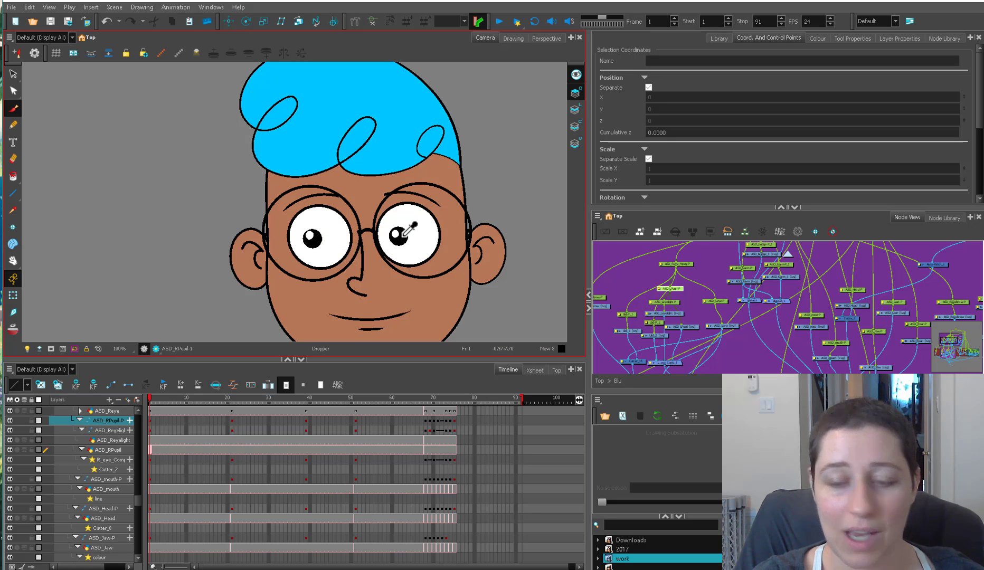
{"action": "mouse_move", "coordinate": [400, 216]}
{"action": "left_mouse_down"}
{"action": "mouse_move", "coordinate": [398, 253]}
{"action": "mouse_move", "coordinate": [409, 224]}
{"action": "left_mouse_up"}
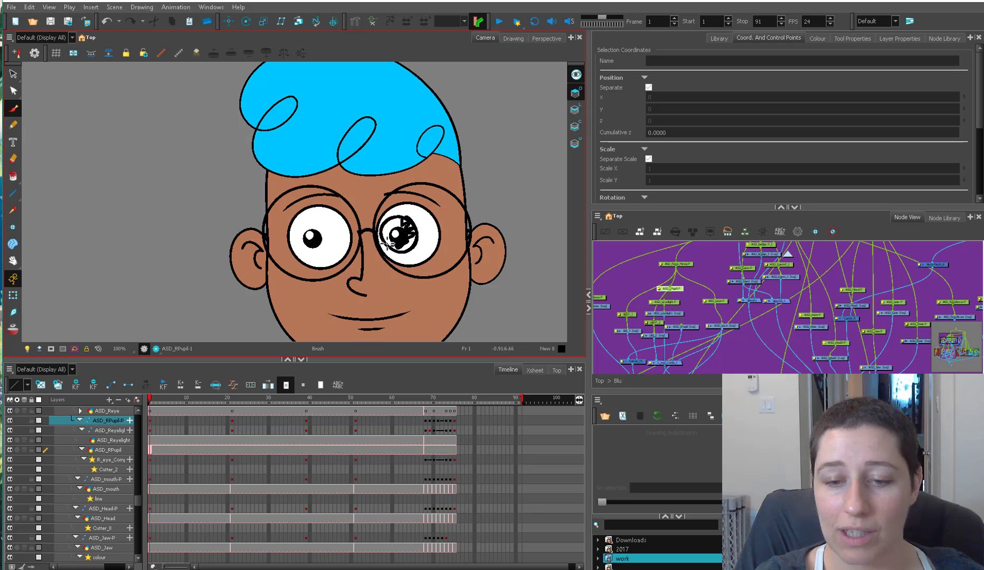
{"action": "key", "text": "ctrl+z"}
{"action": "key", "text": "ctrl+z"}
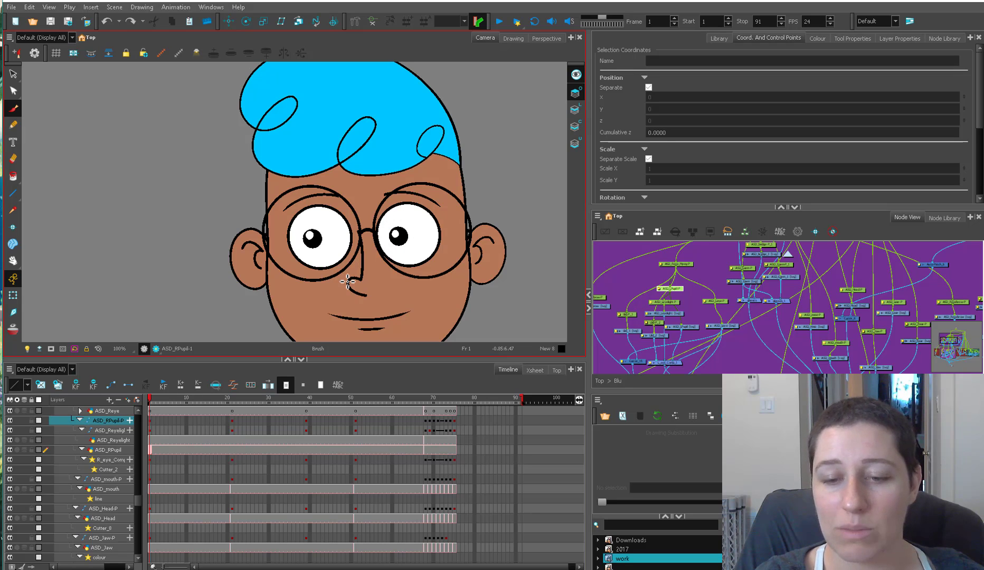
Select the ASD_LPupil-P peg and widen the Node View to show more of the head network
{"action": "left_click", "coordinate": [679, 288]}
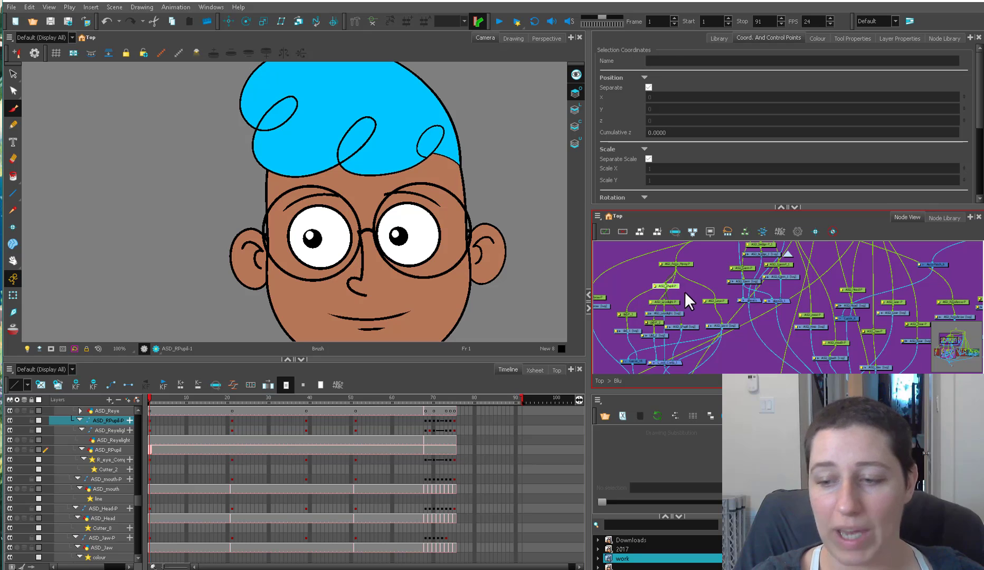
{"action": "left_click", "coordinate": [653, 288]}
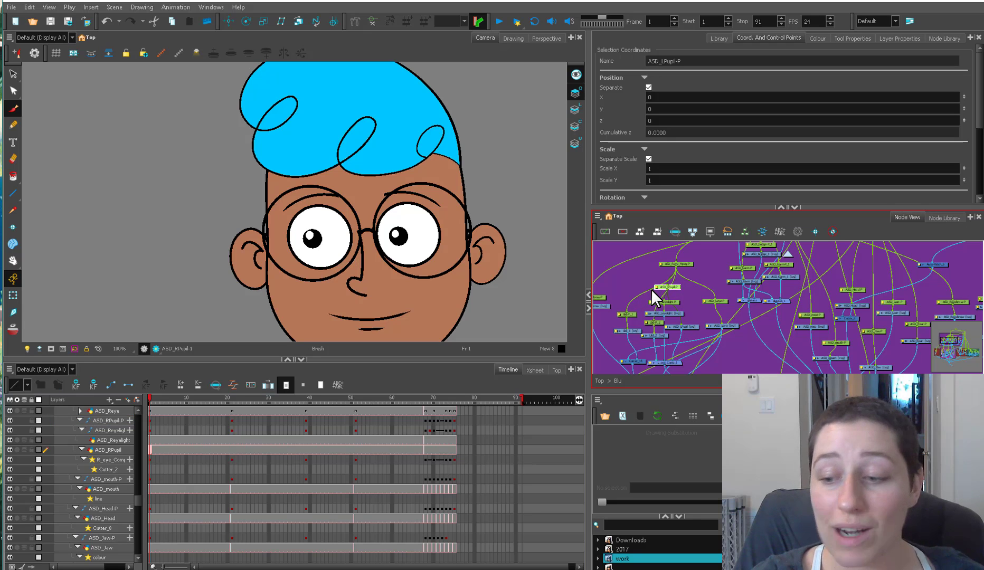
{"action": "mouse_move", "coordinate": [900, 303]}
{"action": "left_mouse_down"}
{"action": "mouse_move", "coordinate": [583, 290]}
{"action": "mouse_move", "coordinate": [889, 303]}
{"action": "left_mouse_up"}
{"action": "key", "text": "2"}
{"action": "key", "text": "2"}
{"action": "left_click_drag", "start_coordinate": [588, 301], "coordinate": [495, 295]}
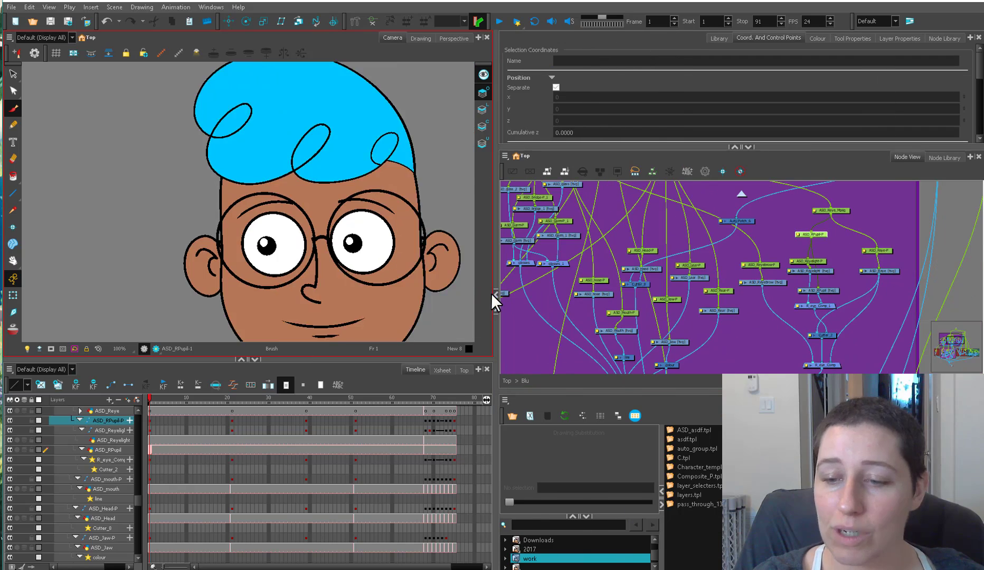
Select ASD_RPupil-P and ASD_LPupil-P individually and finally both together in the node network
{"action": "key", "text": "1"}
{"action": "left_click_drag", "start_coordinate": [780, 286], "coordinate": [915, 314]}
{"action": "left_click", "coordinate": [914, 273]}
{"action": "left_click", "coordinate": [949, 269]}
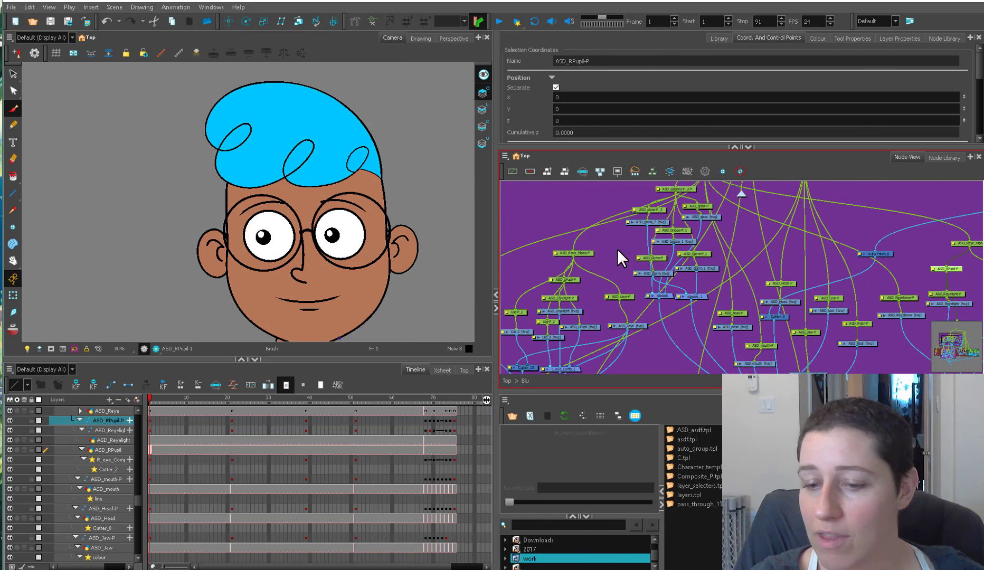
{"action": "left_click", "coordinate": [566, 280]}
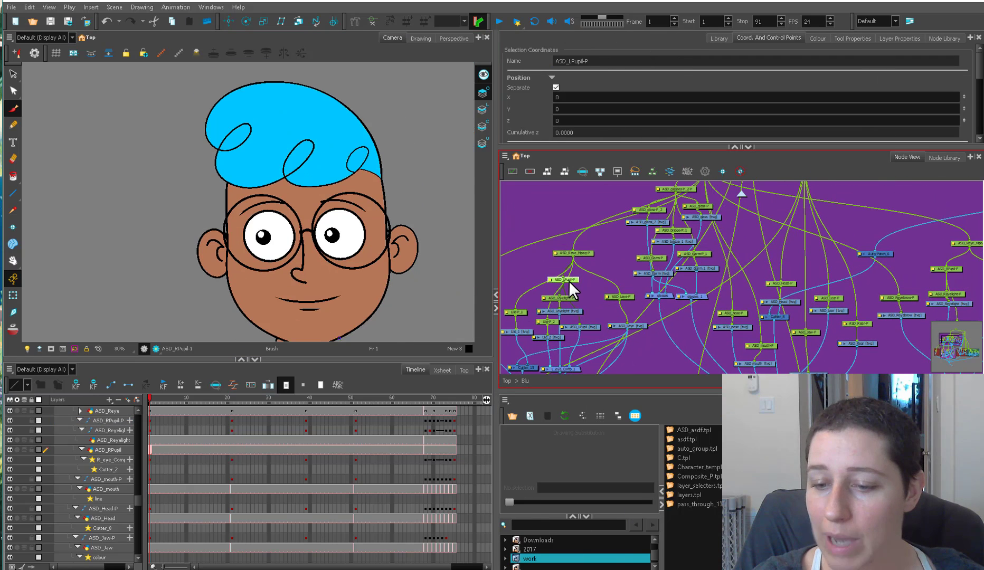
{"action": "left_click", "coordinate": [954, 268], "text": "shift"}
{"action": "key", "text": "1"}
{"action": "key", "text": "1"}
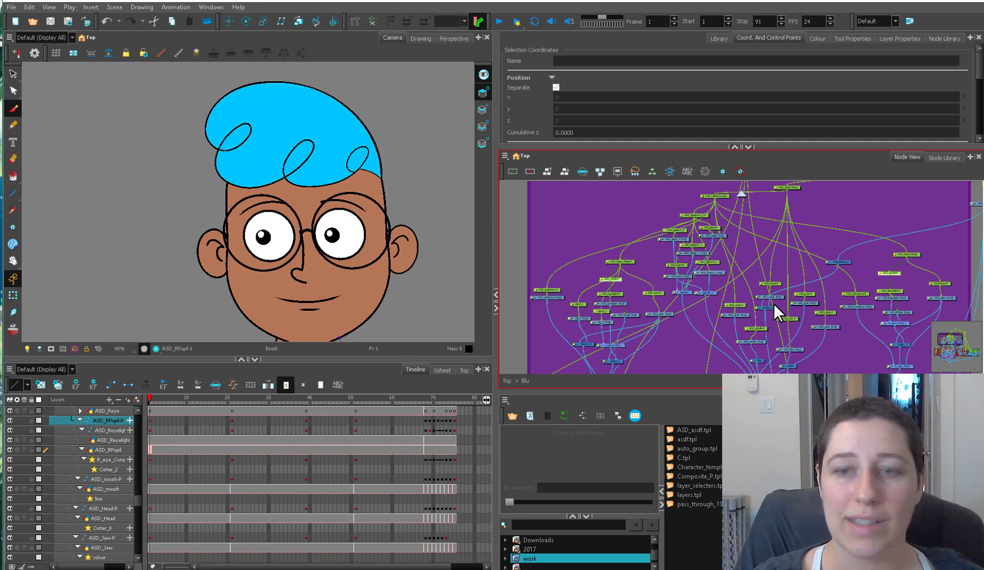
Examine the Head group's peg hierarchy, including the glasses pegs ASD_glasses-P_2-P and ASD_glass-P_2
{"action": "key", "text": "1"}
{"action": "key", "text": "1"}
{"action": "left_click_drag", "start_coordinate": [809, 245], "coordinate": [801, 248]}
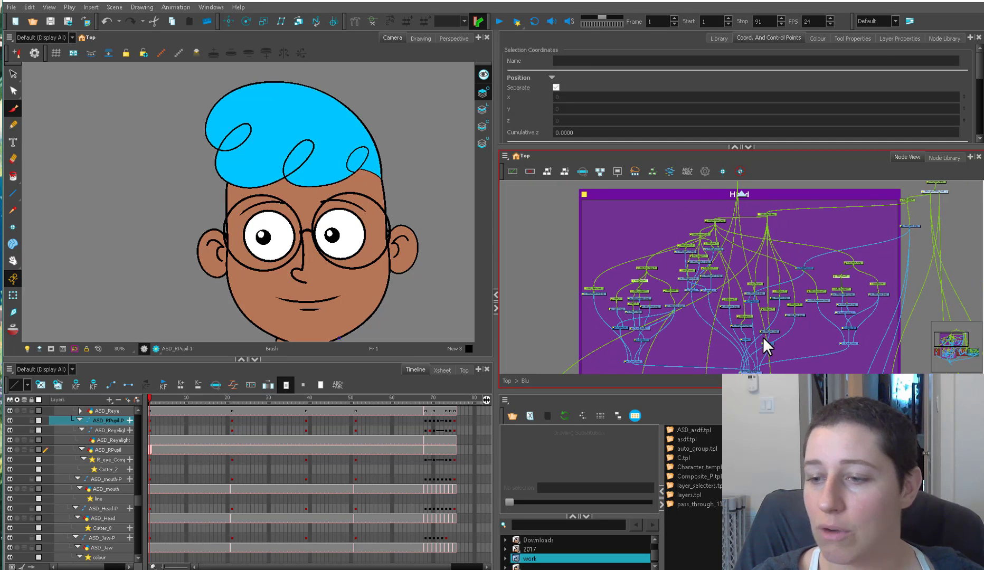
{"action": "scroll", "coordinate": [808, 313], "scroll_direction": "up", "scroll_amount": 1}
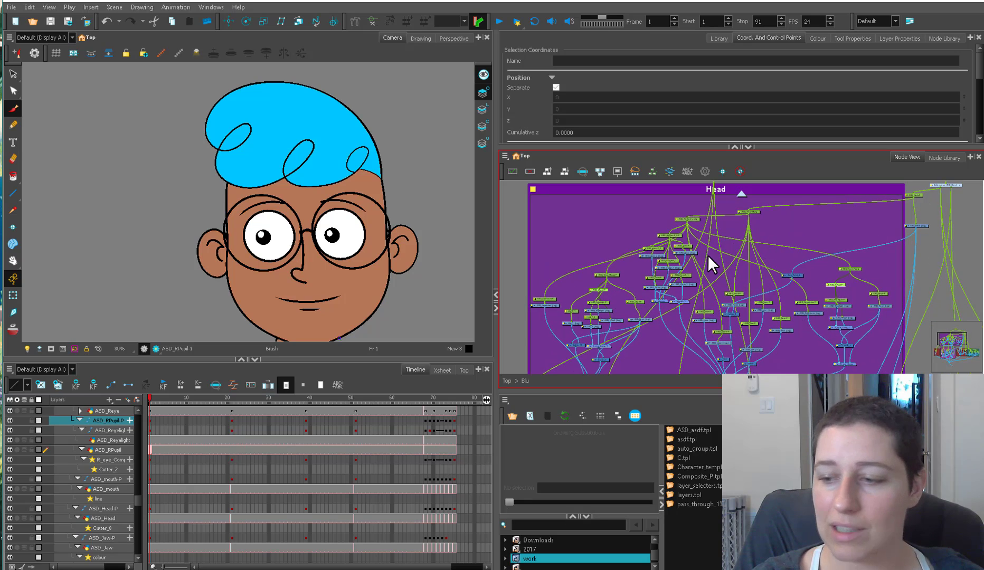
{"action": "key", "text": "1"}
{"action": "key", "text": "1"}
{"action": "left_click_drag", "start_coordinate": [839, 364], "coordinate": [802, 373]}
{"action": "key", "text": "2"}
{"action": "key", "text": "2"}
{"action": "key", "text": "2"}
{"action": "left_click_drag", "start_coordinate": [581, 318], "coordinate": [671, 276]}
{"action": "key", "text": "2"}
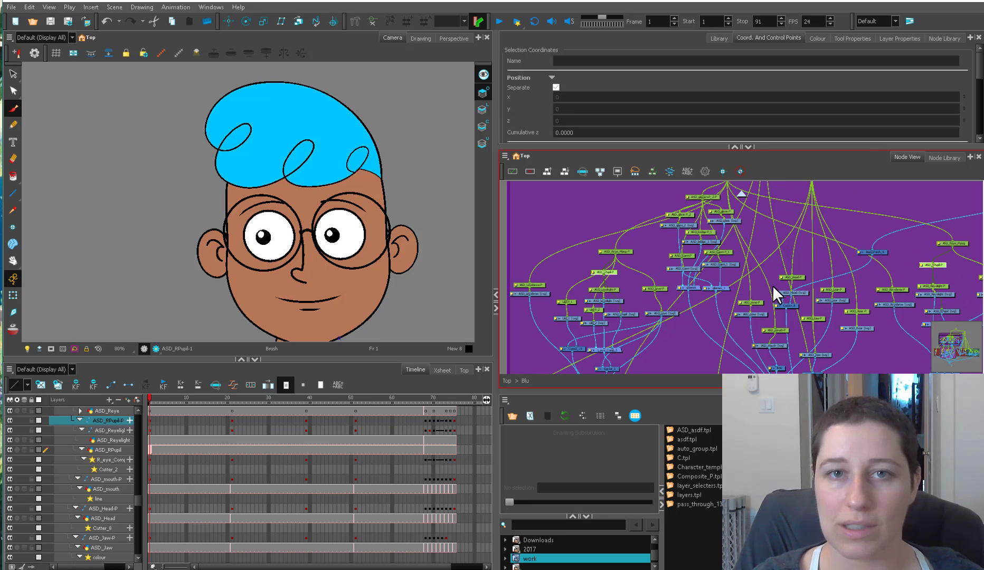
{"action": "left_click_drag", "start_coordinate": [717, 211], "coordinate": [695, 262]}
{"action": "key", "text": "2"}
{"action": "left_click", "coordinate": [678, 239]}
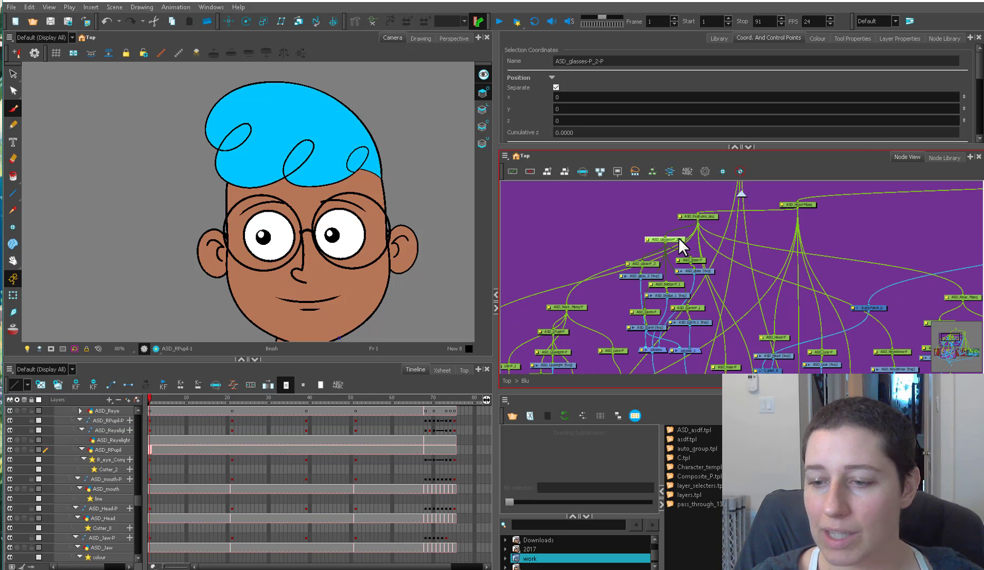
{"action": "left_click", "coordinate": [649, 261]}
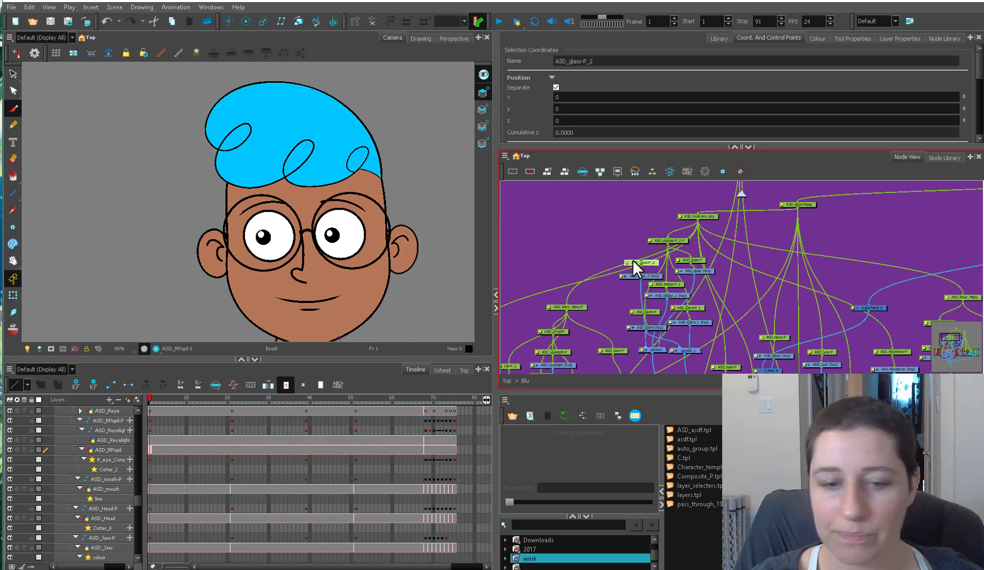
Pick the glasses bridge ASD_bridge_1 on the character and select its parent peg ASD_bridge-P_1 in the network
{"action": "key", "text": "shift+t"}
{"action": "key", "text": "2"}
{"action": "left_click", "coordinate": [324, 238]}
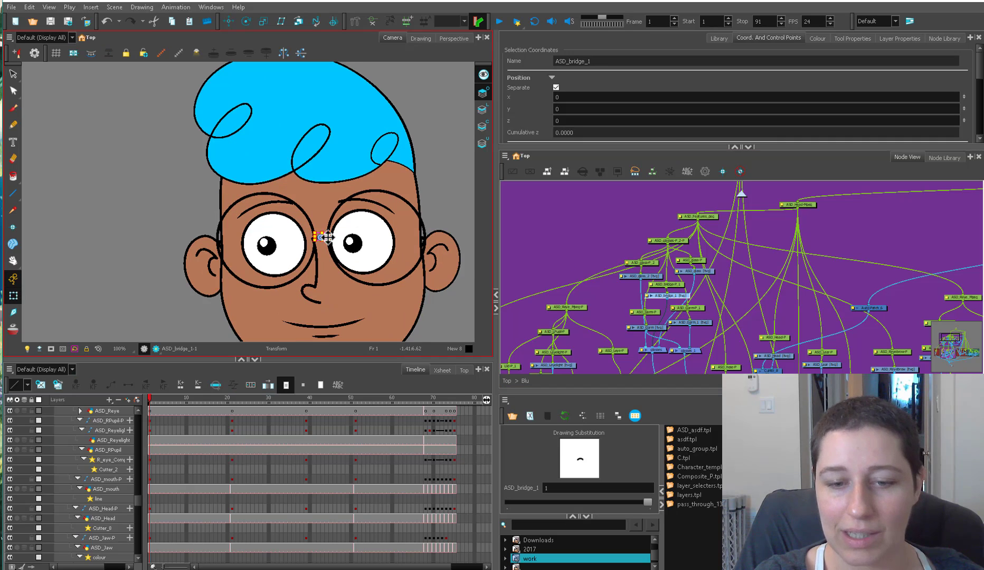
{"action": "key", "text": "1"}
{"action": "key", "text": "1"}
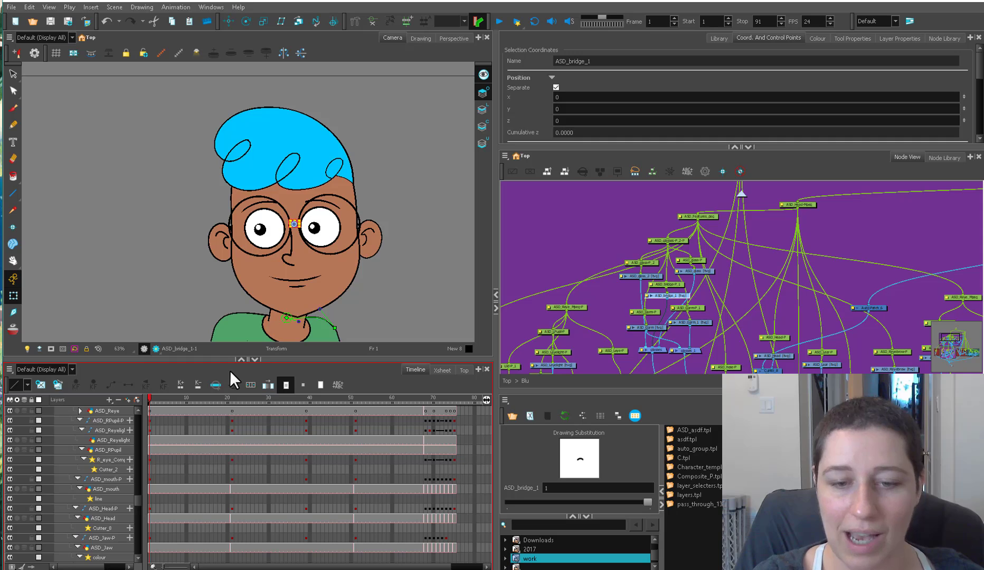
{"action": "scroll", "coordinate": [715, 290], "scroll_direction": "up", "scroll_amount": 1}
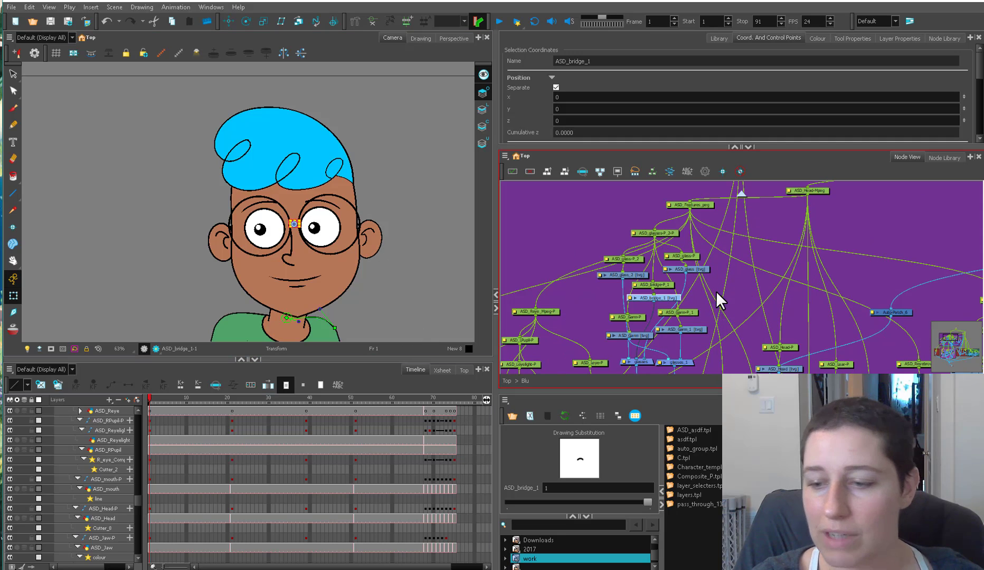
{"action": "left_click", "coordinate": [664, 289]}
{"action": "left_click_drag", "start_coordinate": [666, 297], "coordinate": [664, 299]}
Reselect the two pupil pegs in the Head group so both pupils are active for transforming
{"action": "left_click_drag", "start_coordinate": [665, 288], "coordinate": [719, 227]}
{"action": "key", "text": "2"}
{"action": "scroll", "coordinate": [697, 248], "scroll_direction": "down", "scroll_amount": 3}
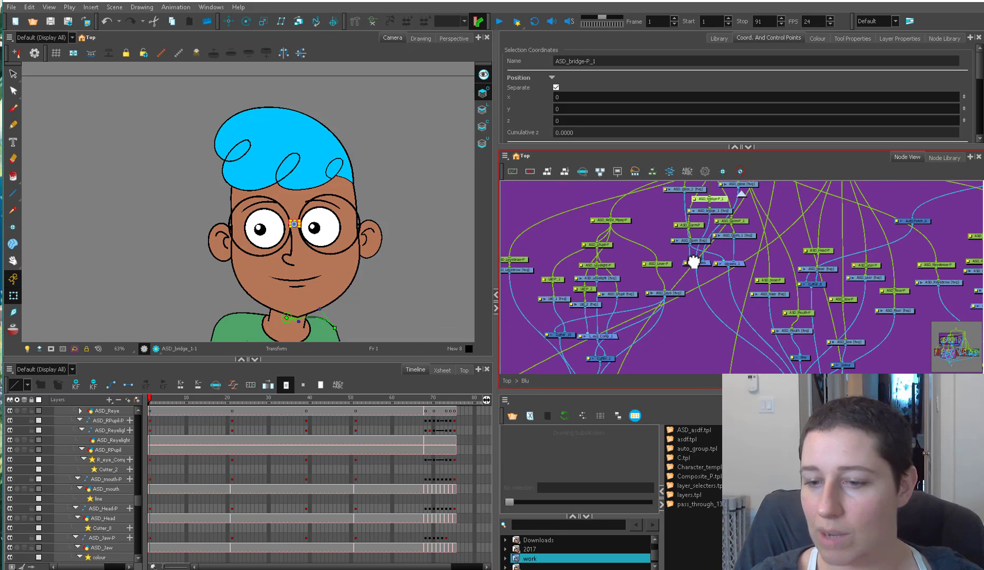
{"action": "left_click", "coordinate": [528, 246]}
{"action": "left_click", "coordinate": [904, 237], "text": "ctrl"}
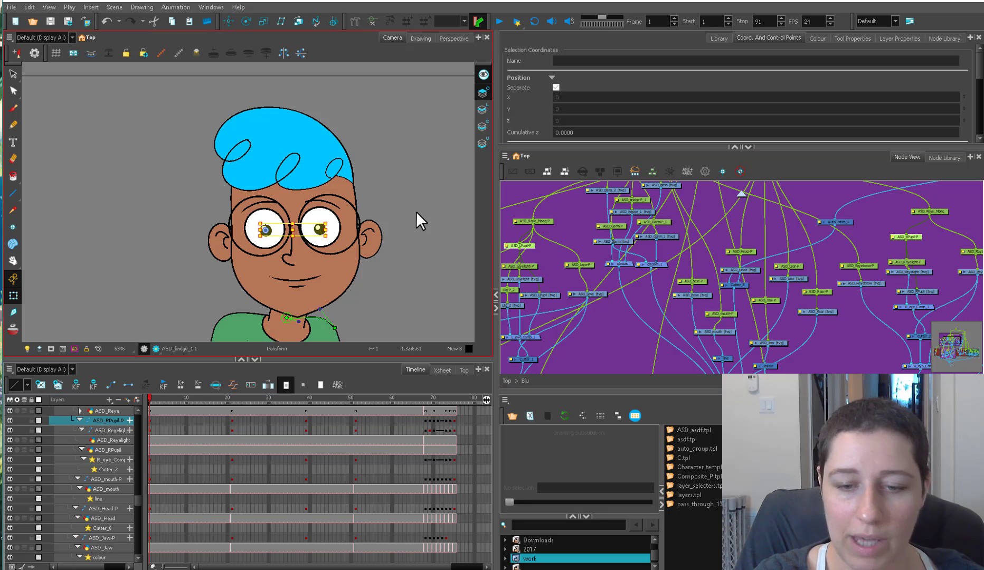
Select the ASD_Leye eye white on the character and duplicate its drawing on frame 1
{"action": "key", "text": "2"}
{"action": "left_click", "coordinate": [288, 248]}
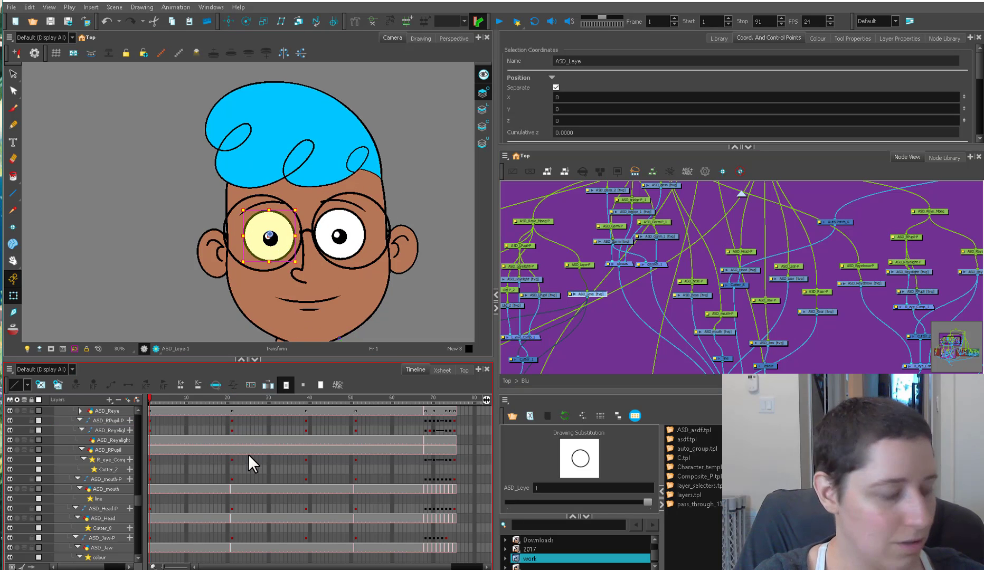
{"action": "scroll", "coordinate": [212, 443], "scroll_direction": "up", "scroll_amount": 5}
{"action": "key", "text": "alt+shift+d"}
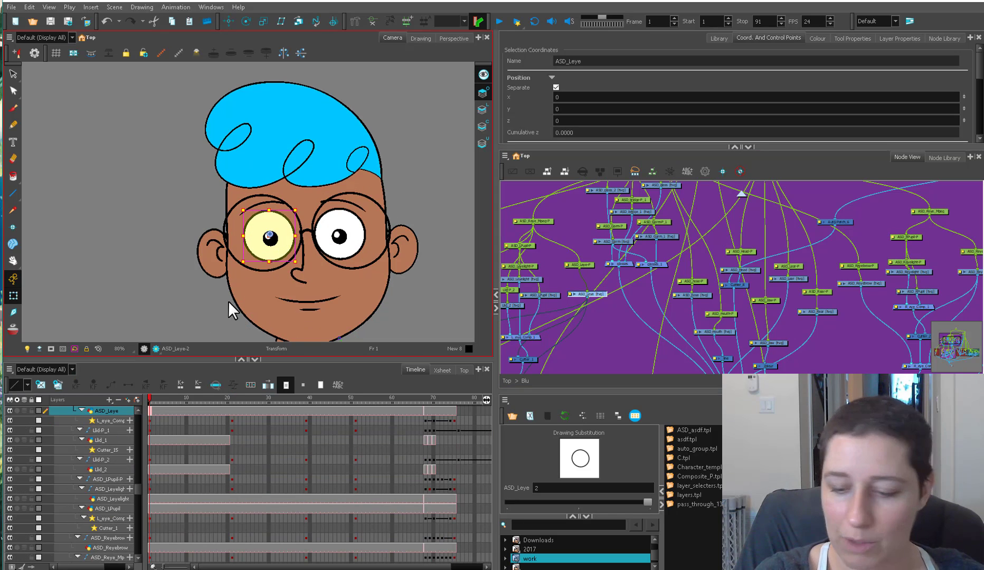
Try brushing a horizontal black eyelid line across the middle of the ASD_Leye drawing
{"action": "key", "text": "alt+b"}
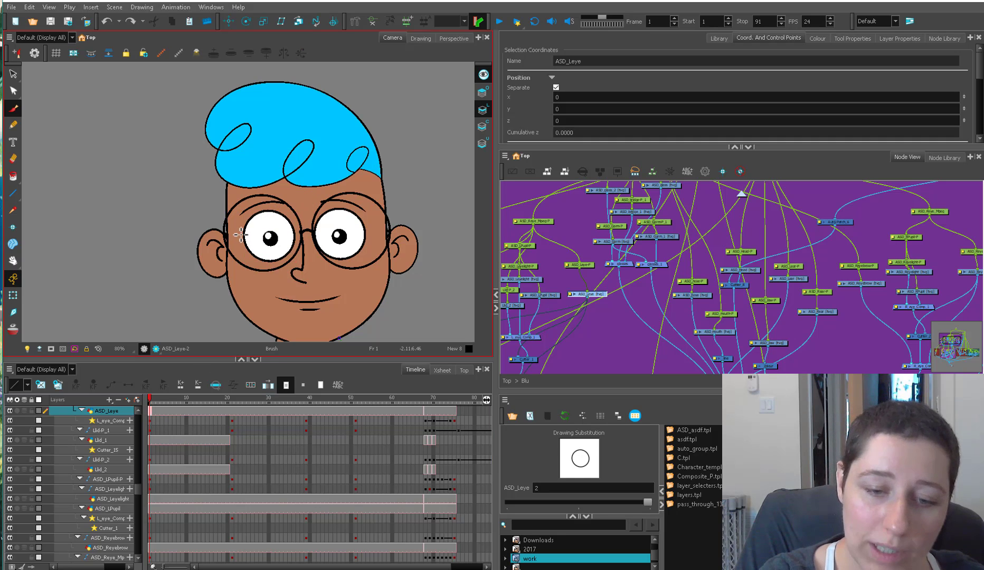
{"action": "left_click_drag", "start_coordinate": [299, 230], "coordinate": [299, 227]}
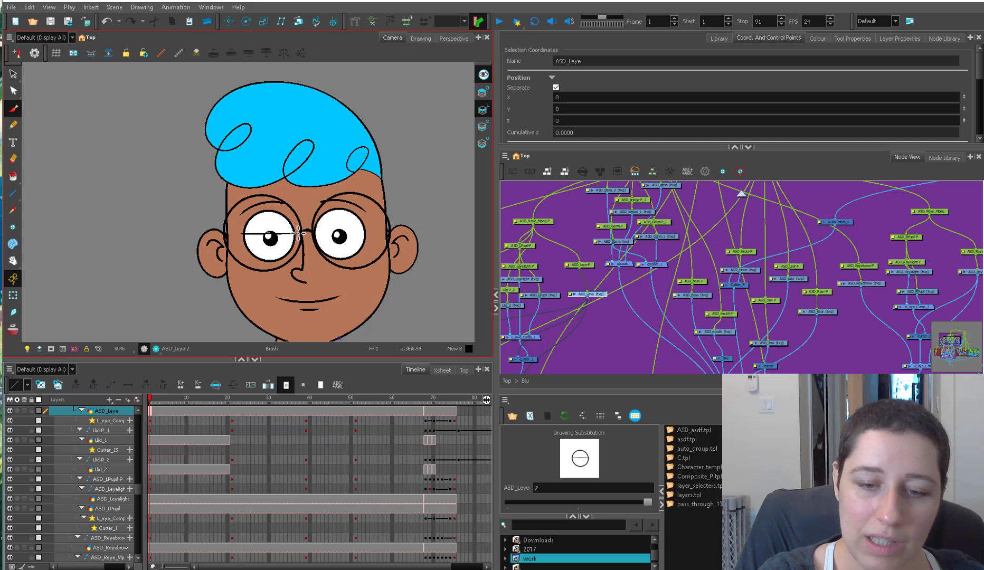
{"action": "key", "text": "2"}
{"action": "key", "text": "2"}
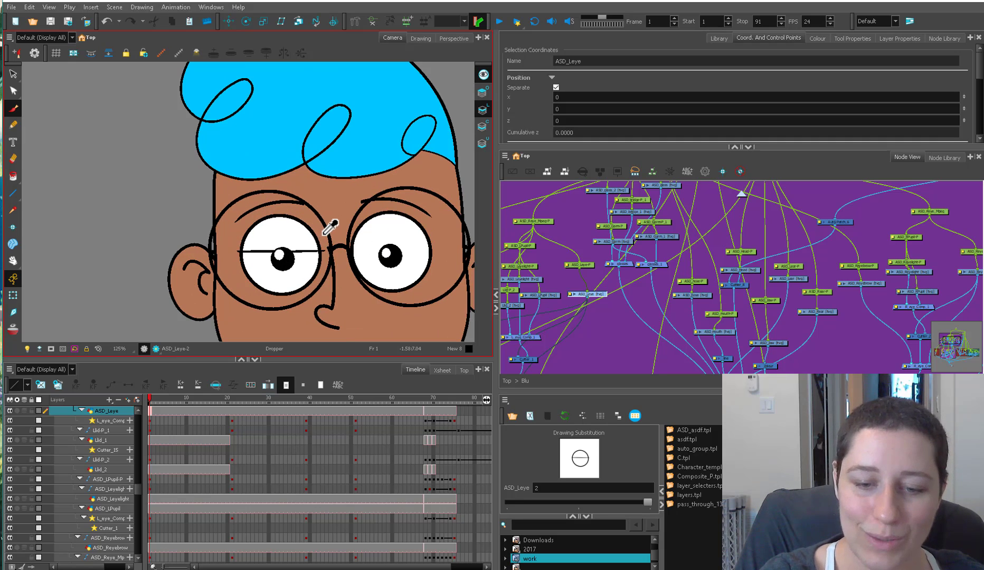
Try filling the upper half of ASD_Leye with the sampled skin colour, enclosing the area with a Stroke line
{"action": "left_click", "coordinate": [324, 233]}
{"action": "key", "text": "alt+v"}
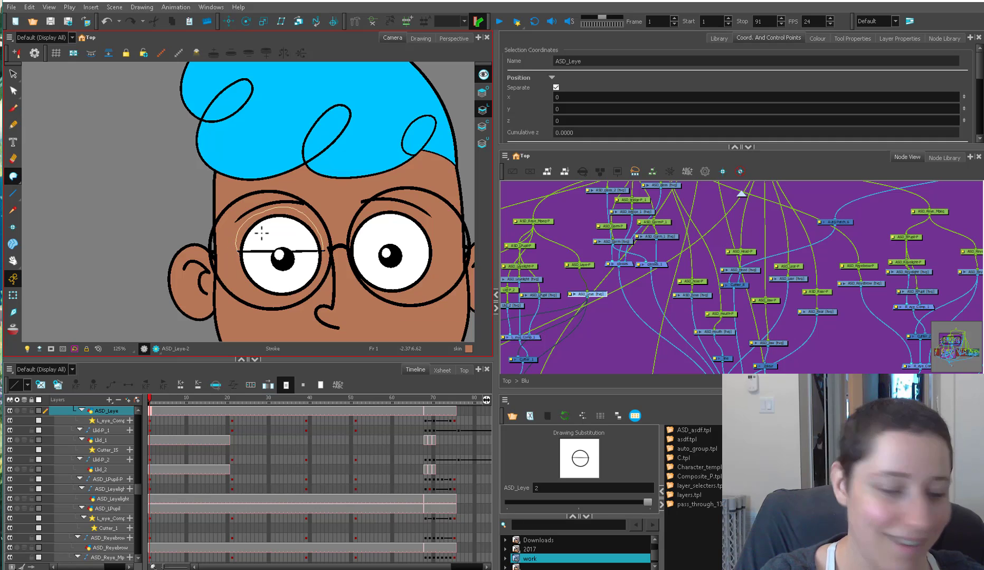
{"action": "left_click_drag", "start_coordinate": [261, 233], "coordinate": [291, 242]}
{"action": "left_click", "coordinate": [492, 305]}
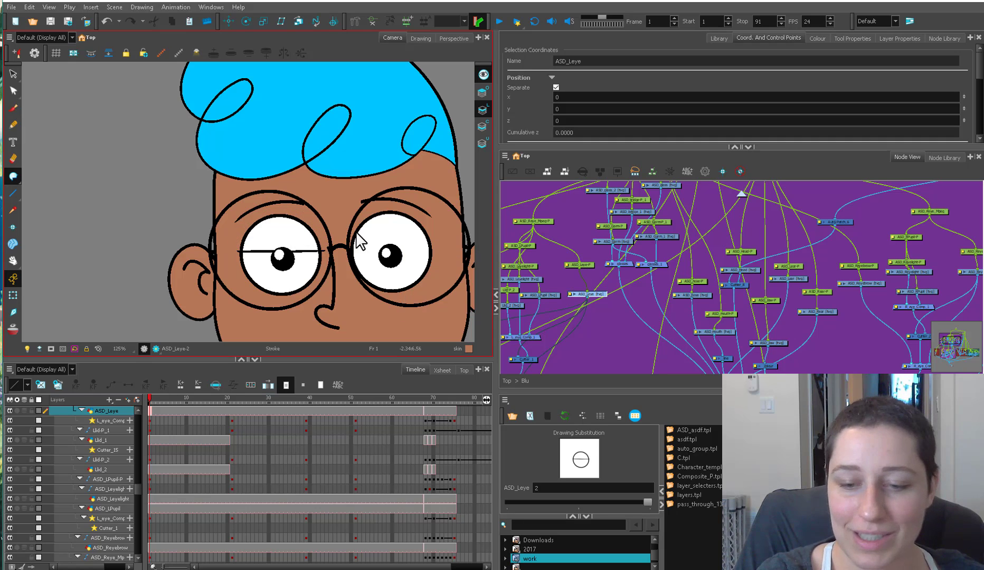
{"action": "key", "text": "alt+i"}
{"action": "left_click", "coordinate": [301, 232]}
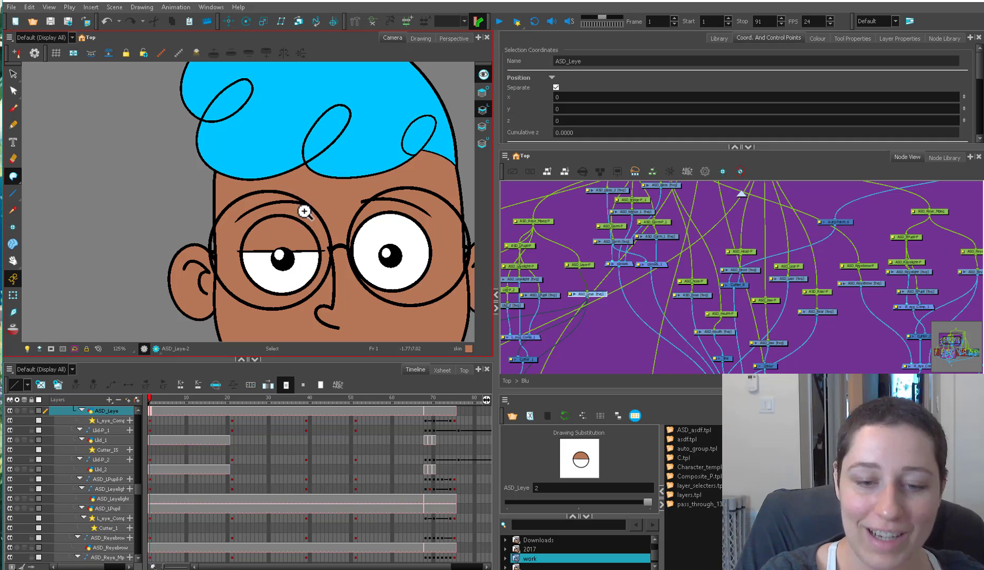
{"action": "scroll", "coordinate": [285, 222], "scroll_direction": "up", "scroll_amount": 1}
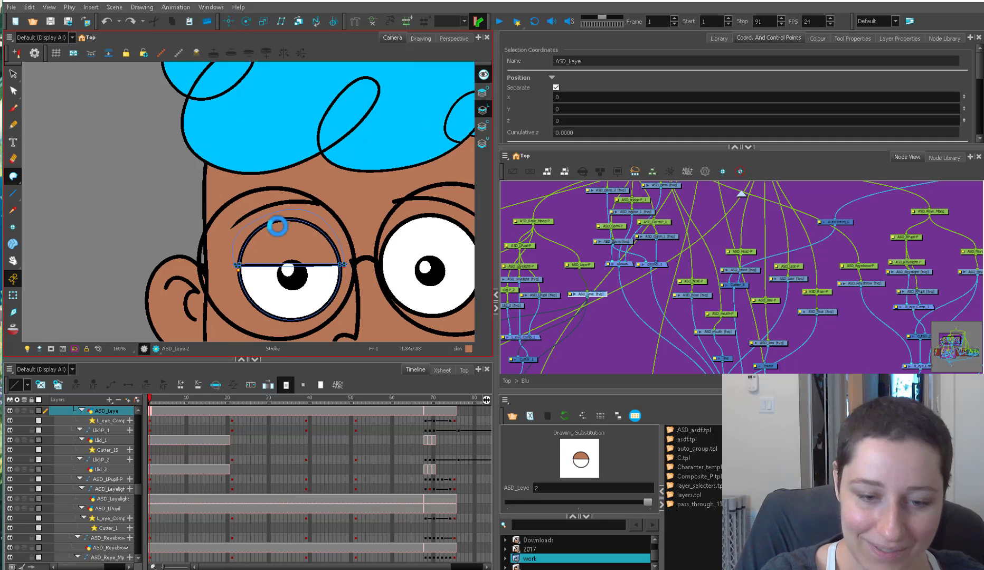
{"action": "scroll", "coordinate": [277, 226], "scroll_direction": "down", "scroll_amount": 1}
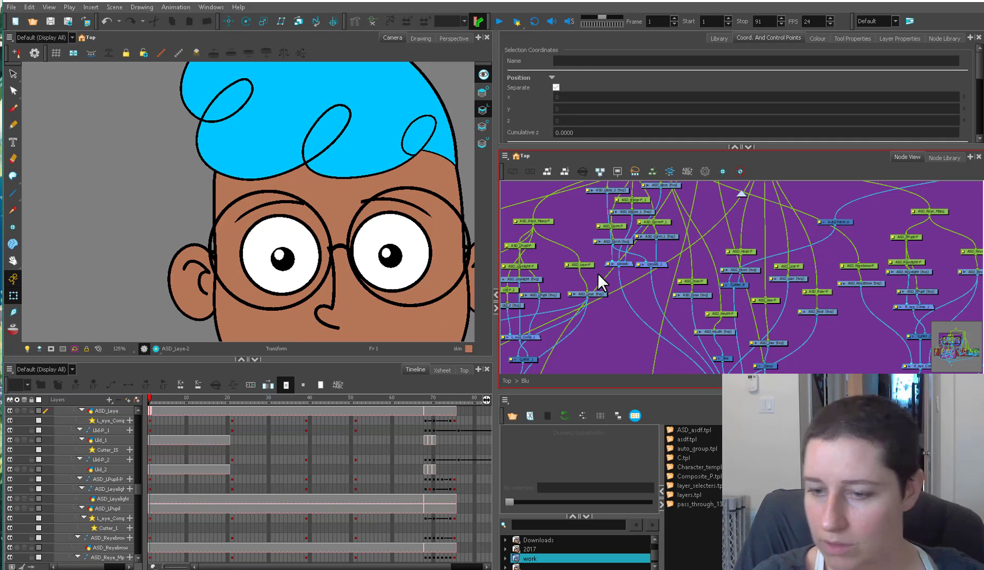
Select the left eyelid peg Lld-P_1 and move it down about 0.57 to half cover the left eye
{"action": "left_click", "coordinate": [588, 265]}
{"action": "left_click_drag", "start_coordinate": [589, 265], "coordinate": [620, 275]}
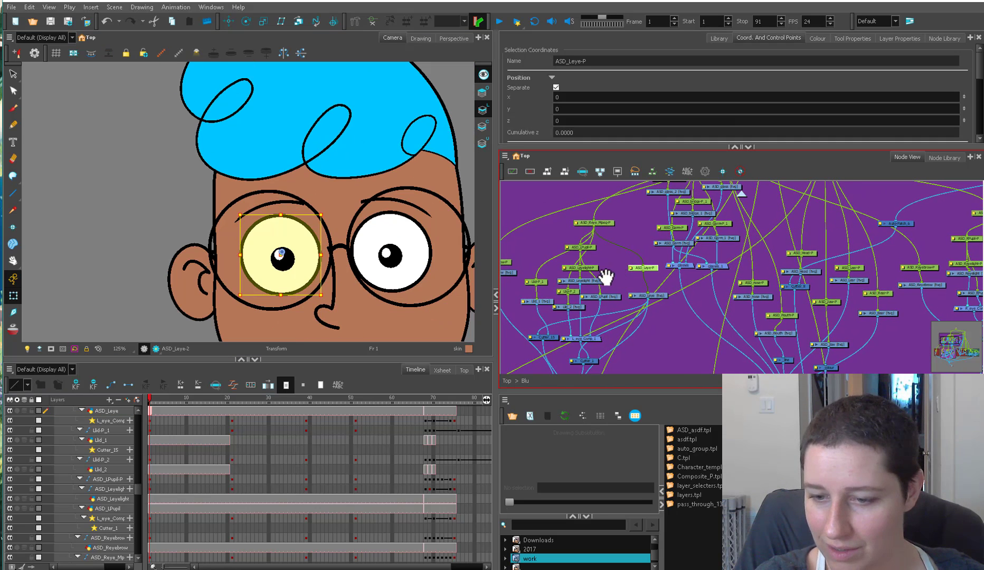
{"action": "left_click", "coordinate": [537, 281]}
{"action": "scroll", "coordinate": [843, 298], "scroll_direction": "down", "scroll_amount": 1}
{"action": "left_click_drag", "start_coordinate": [843, 299], "coordinate": [757, 299]}
{"action": "scroll", "coordinate": [757, 299], "scroll_direction": "up", "scroll_amount": 2}
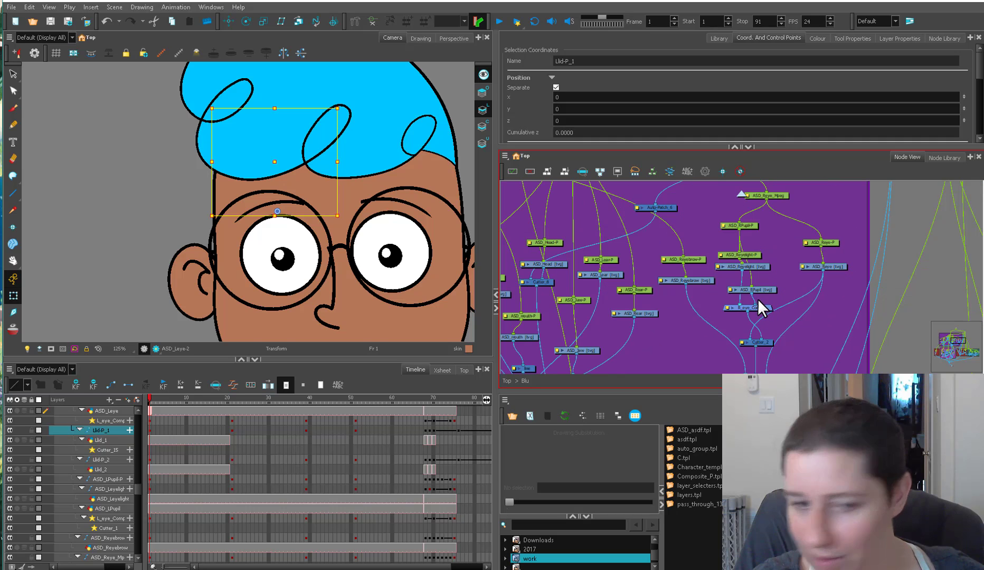
{"action": "scroll", "coordinate": [310, 203], "scroll_direction": "down", "scroll_amount": 1}
{"action": "mouse_move", "coordinate": [294, 188]}
{"action": "left_mouse_down"}
{"action": "mouse_move", "coordinate": [286, 213]}
{"action": "mouse_move", "coordinate": [289, 204]}
{"action": "left_mouse_up"}
Copy the left eyelid artwork into the ASD_Reye drawing and place it over the upper half of that eye
{"action": "key", "text": "alt+s"}
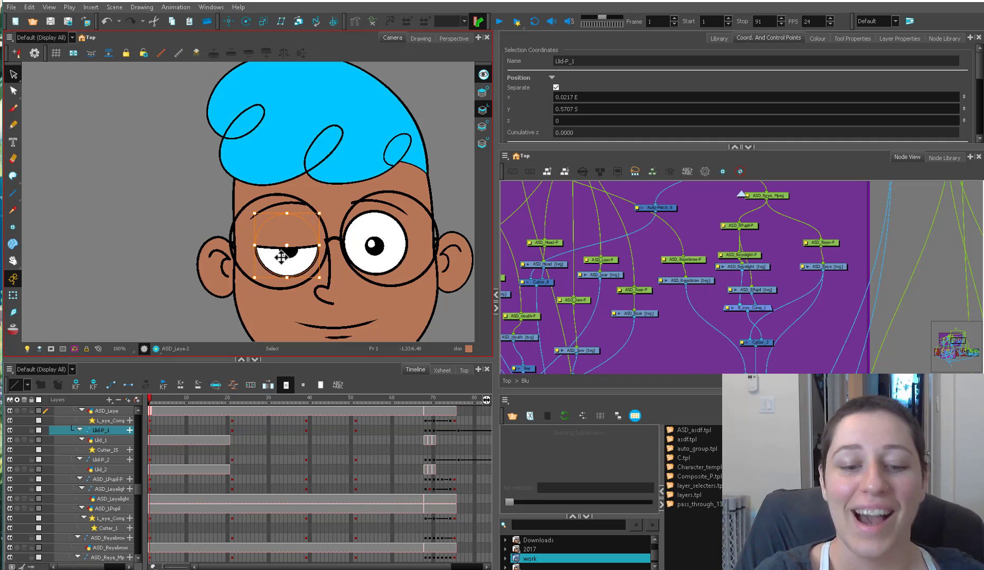
{"action": "left_click", "coordinate": [13, 296]}
{"action": "key", "text": "alt+s"}
{"action": "left_click", "coordinate": [315, 259]}
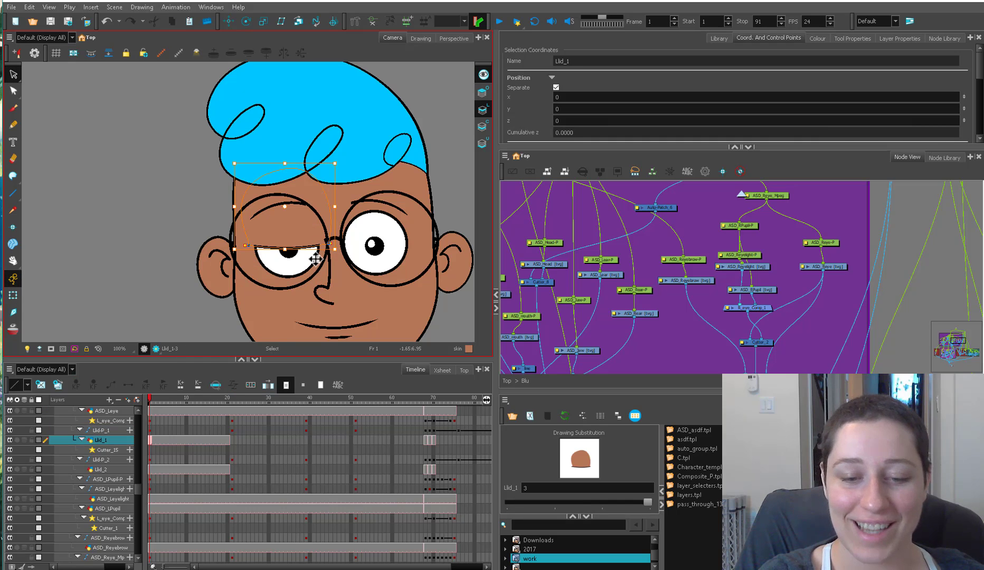
{"action": "left_click", "coordinate": [403, 237]}
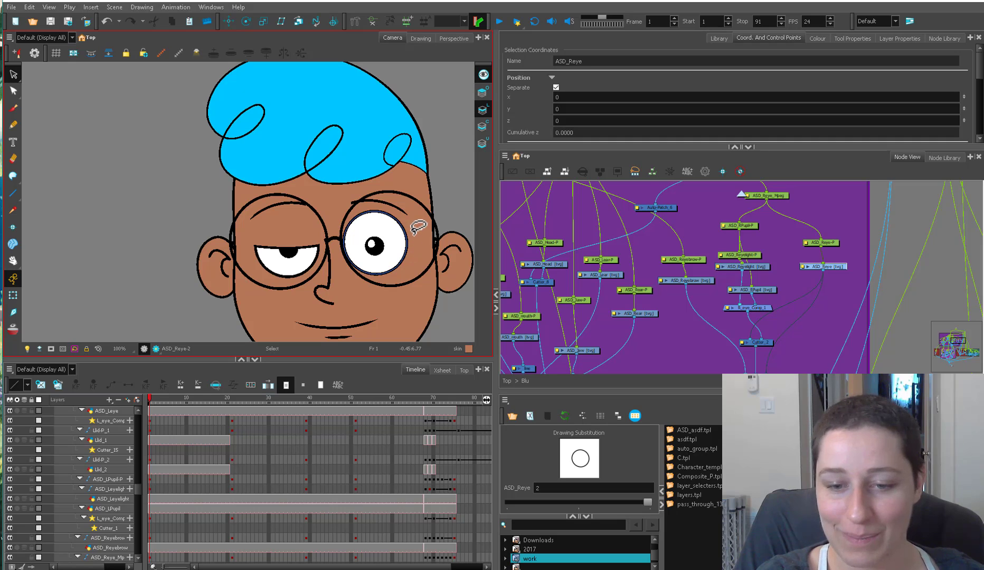
{"action": "key", "text": "ctrl+v"}
{"action": "left_click_drag", "start_coordinate": [289, 228], "coordinate": [382, 227]}
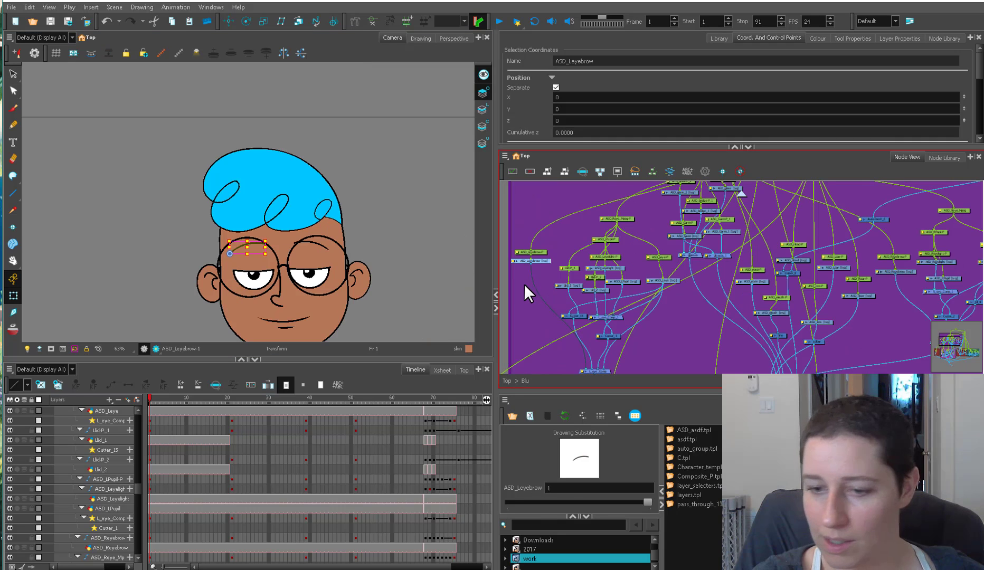
Shift the ASD_Leyebrow drawing node slightly below its peg, making room for a deformer in the network
{"action": "left_click", "coordinate": [545, 263]}
{"action": "left_click", "coordinate": [558, 252]}
{"action": "left_click_drag", "start_coordinate": [542, 261], "coordinate": [545, 262]}
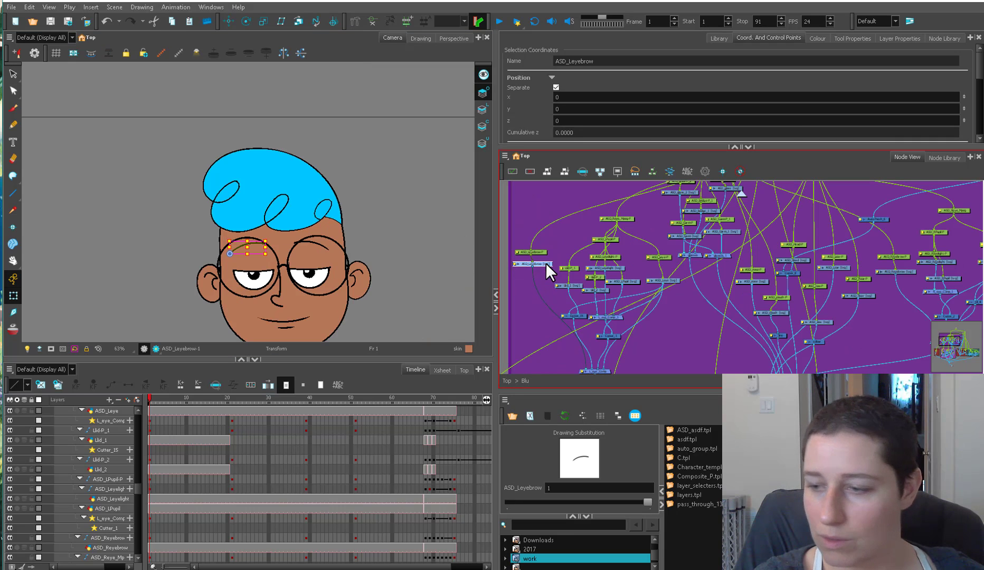
{"action": "left_click", "coordinate": [881, 298]}
{"action": "left_click_drag", "start_coordinate": [908, 273], "coordinate": [905, 273]}
{"action": "left_click_drag", "start_coordinate": [544, 263], "coordinate": [543, 266]}
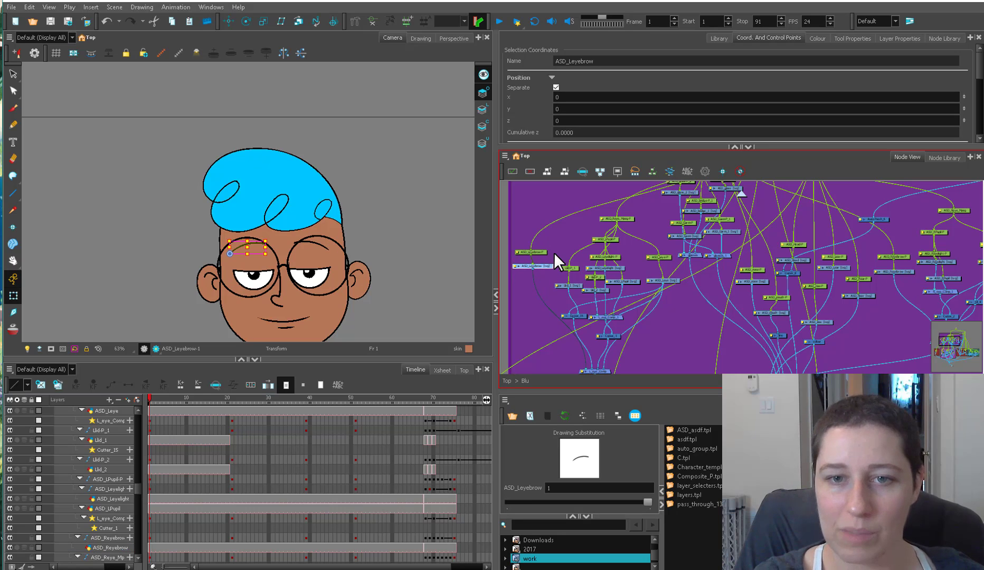
Create a curve deformation chain for the left eyebrow drawing, following its arc from the outer end
{"action": "left_click", "coordinate": [372, 20]}
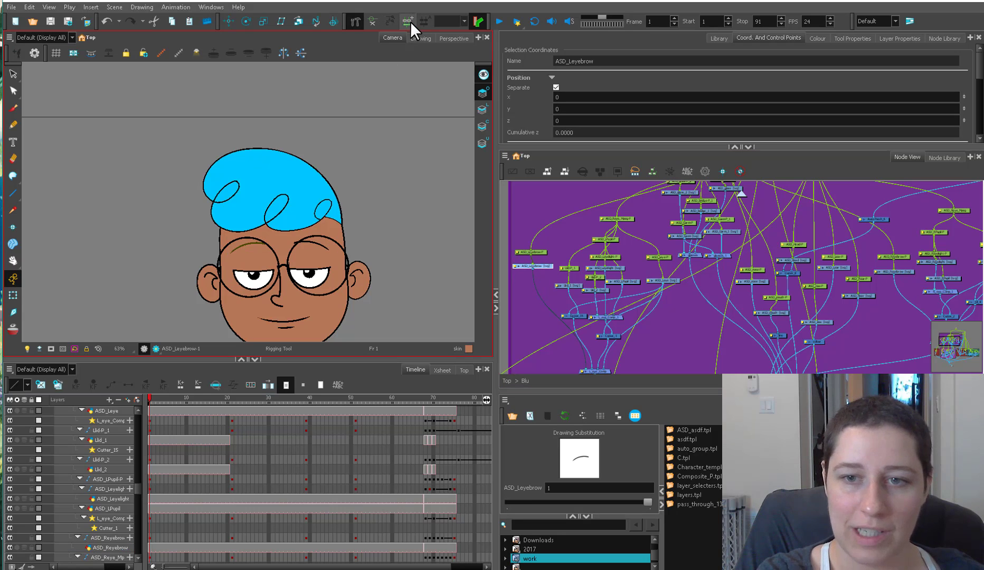
{"action": "left_click", "coordinate": [409, 21]}
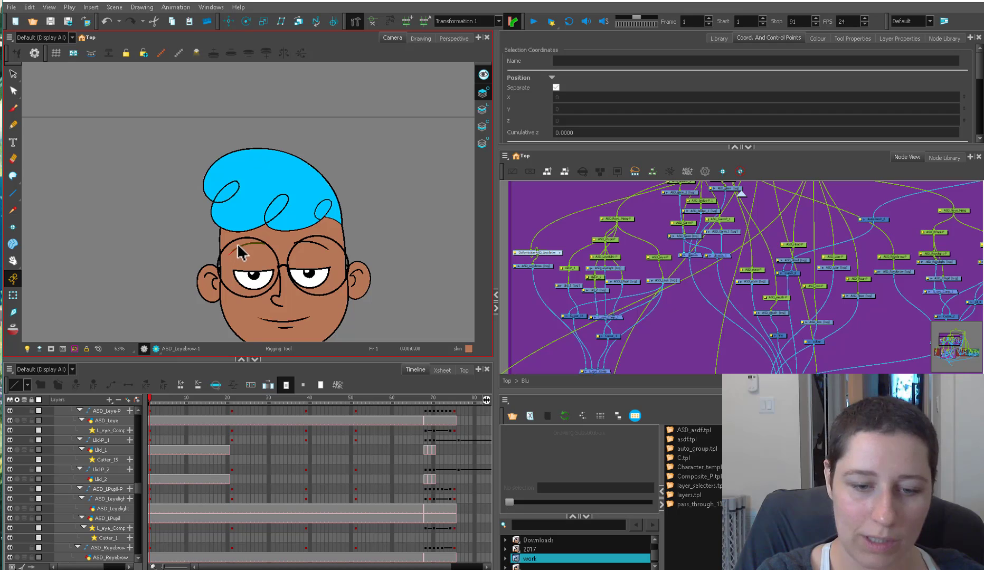
{"action": "left_click_drag", "start_coordinate": [238, 246], "coordinate": [251, 235]}
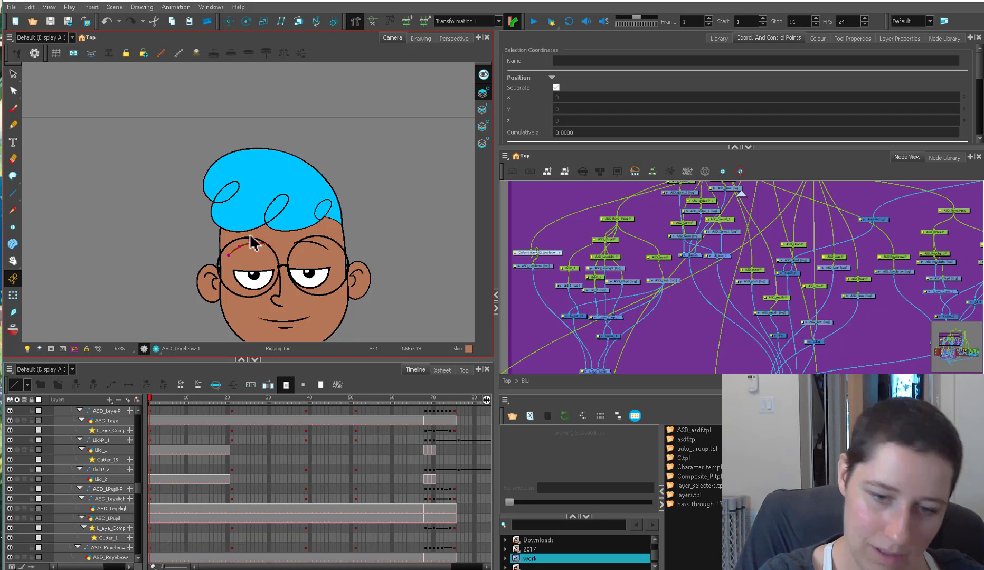
Select the ASD_Reyebrow drawing and create a matching curve deformation chain along the right eyebrow
{"action": "left_click", "coordinate": [656, 240]}
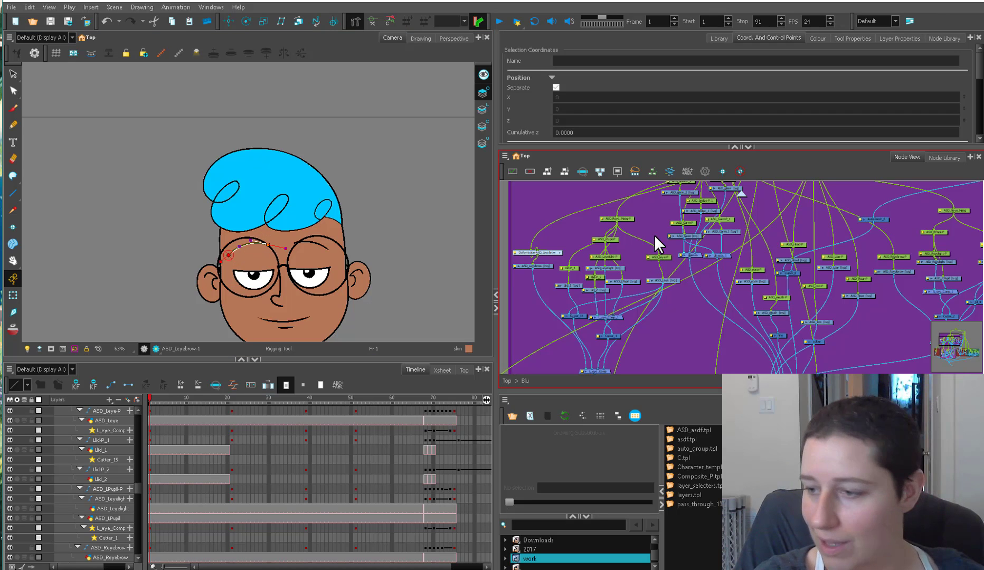
{"action": "left_click", "coordinate": [907, 275]}
{"action": "left_click", "coordinate": [405, 23]}
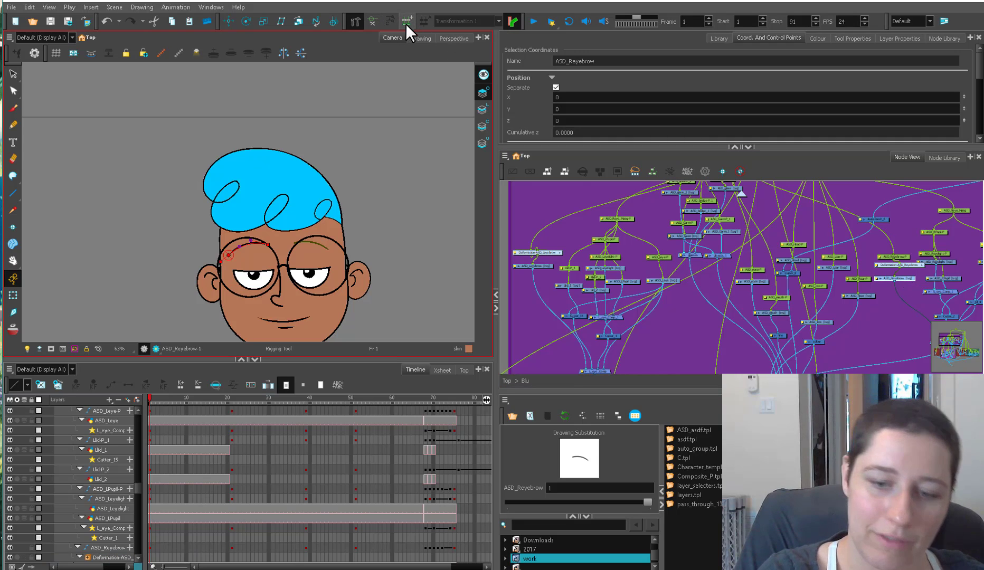
{"action": "left_click_drag", "start_coordinate": [329, 250], "coordinate": [312, 239]}
Bend the eyebrow deformation curves down into an angry frown and slightly widen the left eyebrow drawing
{"action": "left_click", "coordinate": [23, 289]}
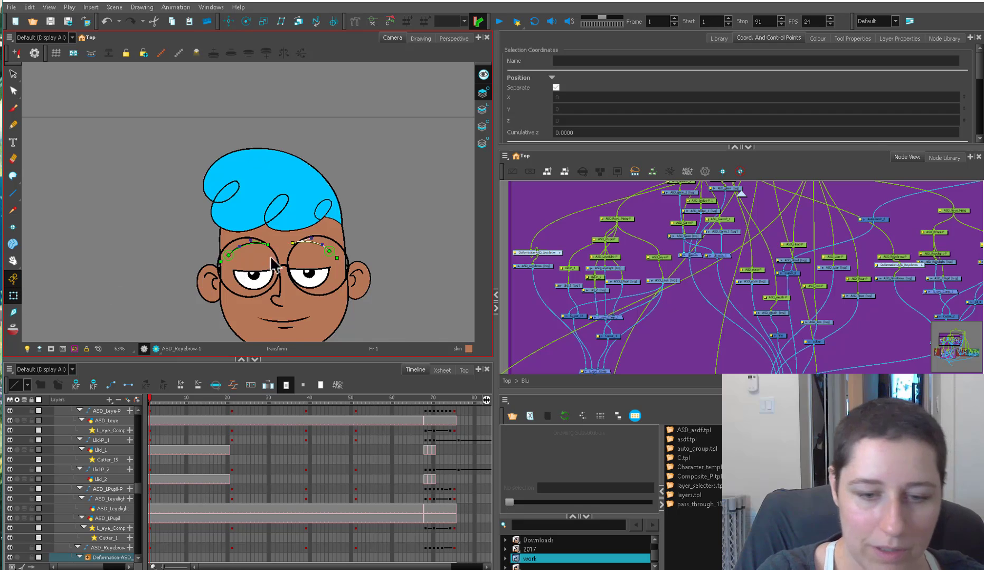
{"action": "key", "text": "2"}
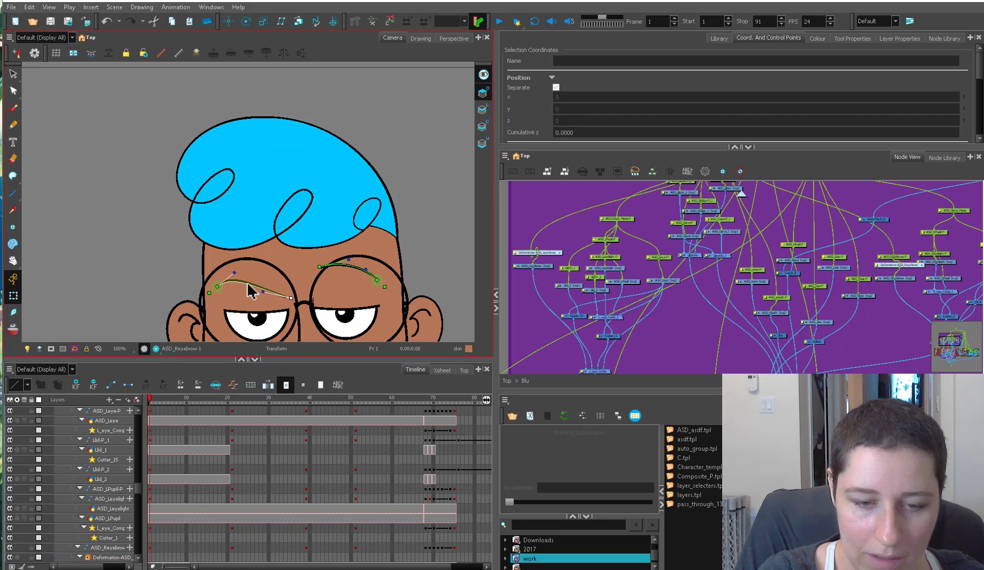
{"action": "left_click_drag", "start_coordinate": [252, 290], "coordinate": [244, 302]}
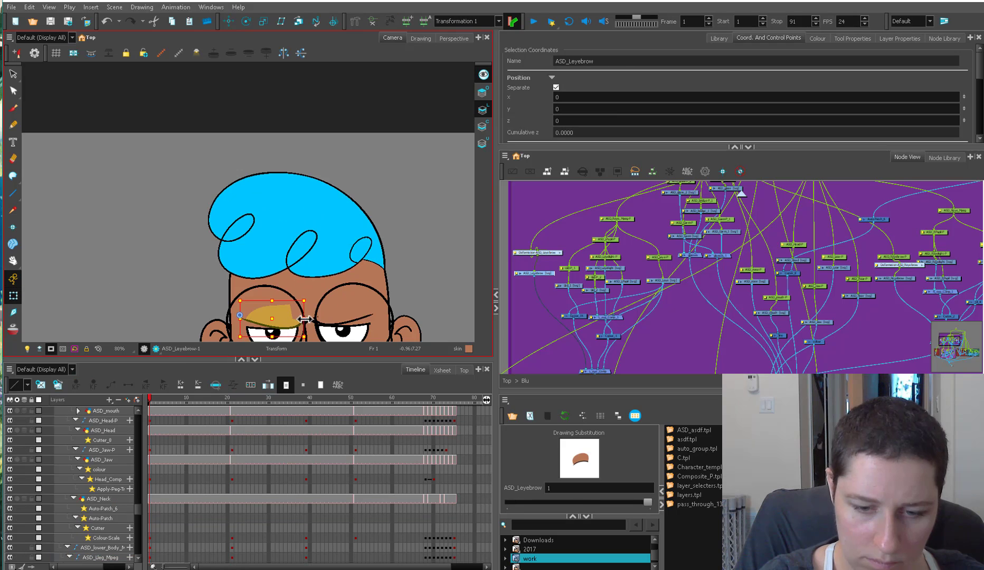
{"action": "left_click_drag", "start_coordinate": [305, 319], "coordinate": [308, 319]}
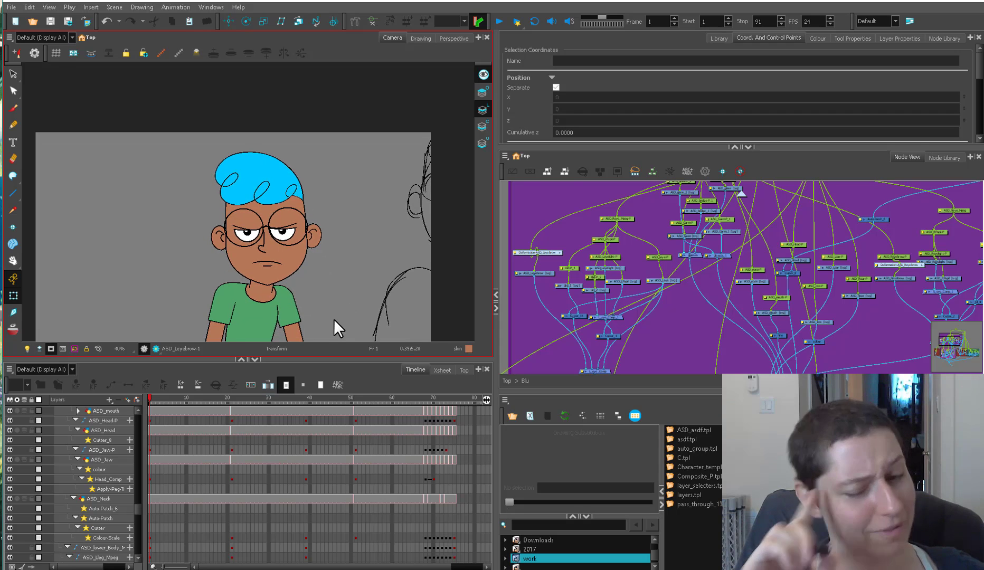
Check the frowning pose inside the camera frame and select the right arm's master peg
{"action": "key", "text": "2"}
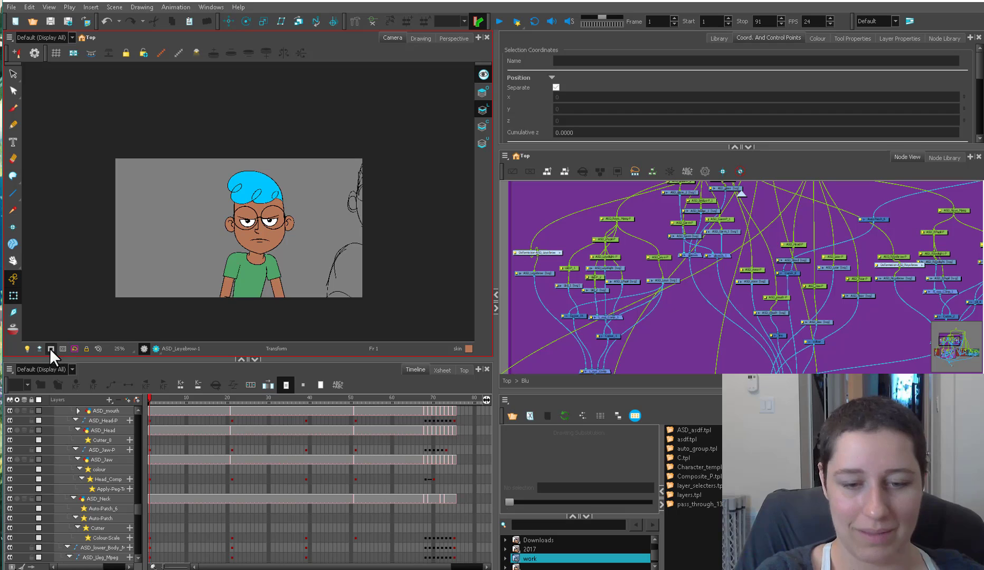
{"action": "key", "text": "2"}
{"action": "key", "text": "2"}
{"action": "left_click", "coordinate": [294, 318]}
{"action": "left_click_drag", "start_coordinate": [316, 312], "coordinate": [329, 248]}
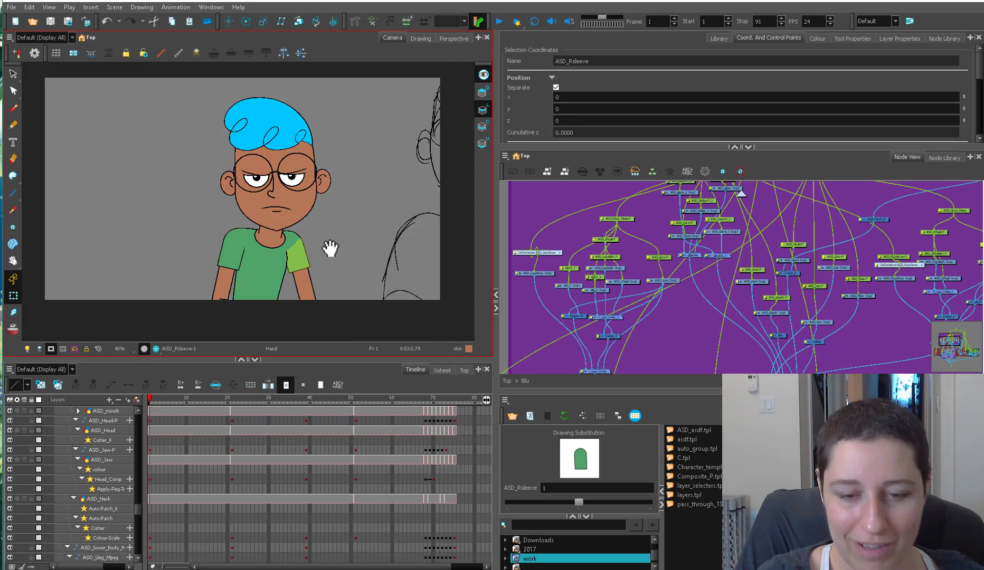
{"action": "key", "text": "2"}
{"action": "key", "text": "b"}
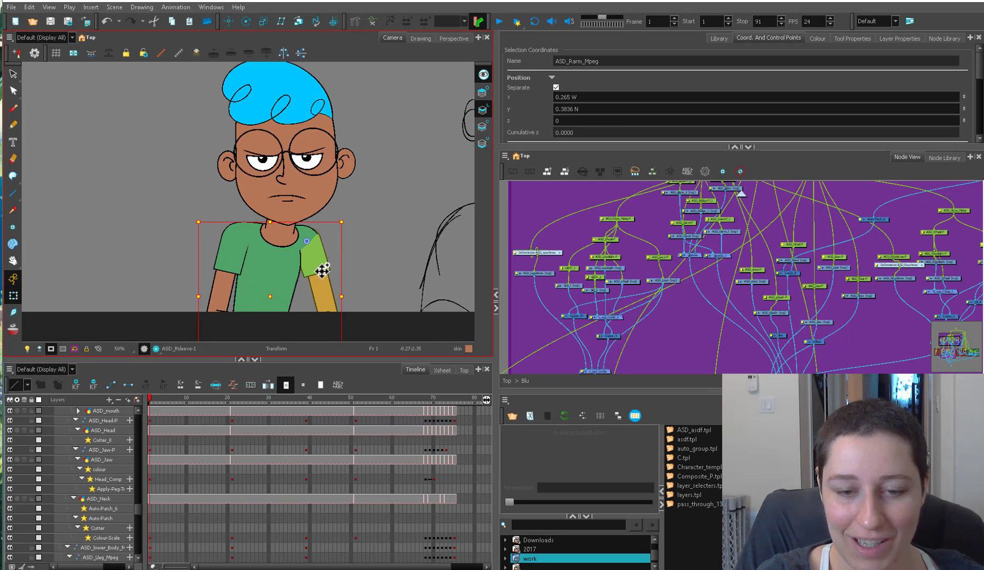
{"action": "left_click", "coordinate": [312, 238]}
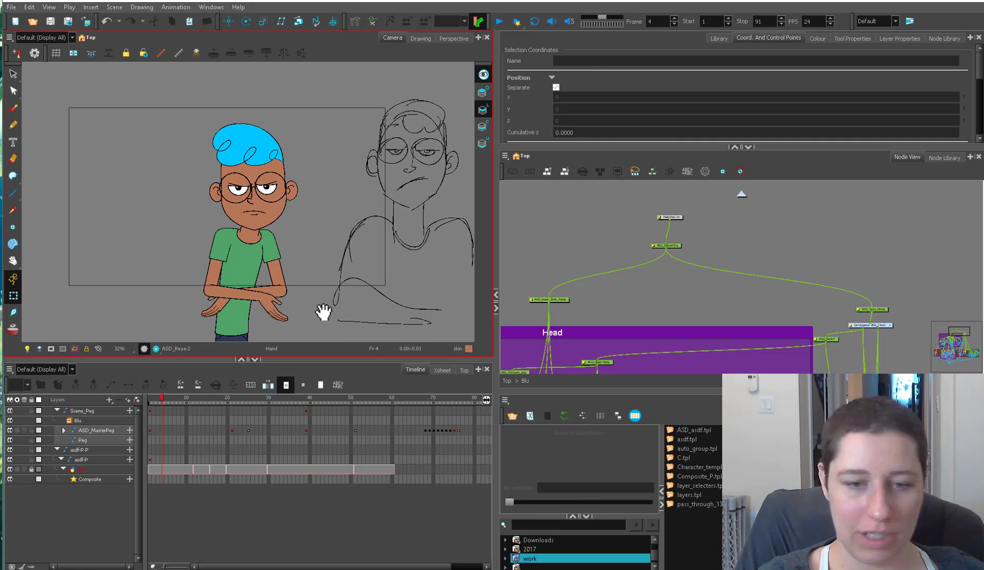
Go to frame 12, where the wide-eyed sketch starts, and select the torso master peg ASD_Torso_Mpeg
{"action": "left_click", "coordinate": [194, 399]}
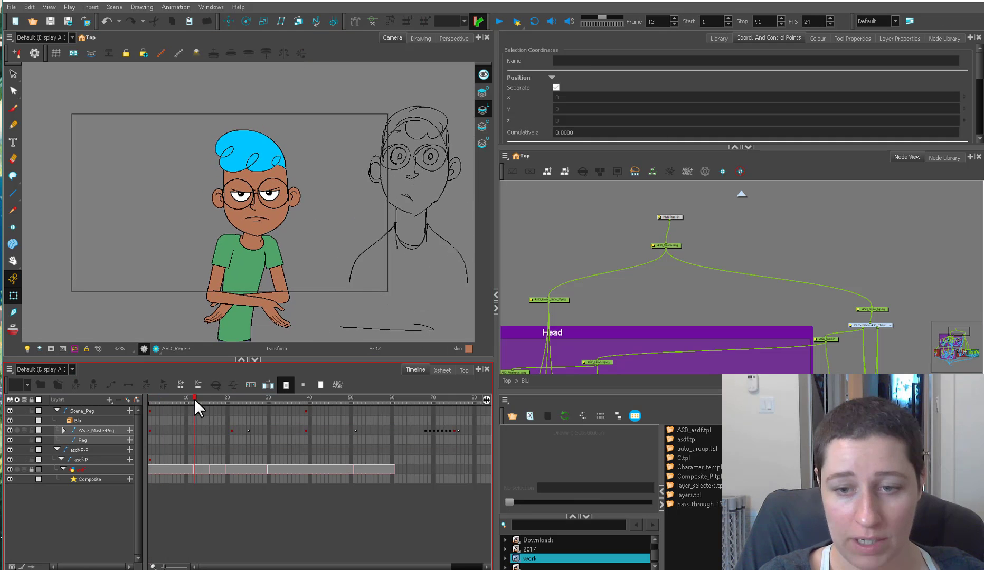
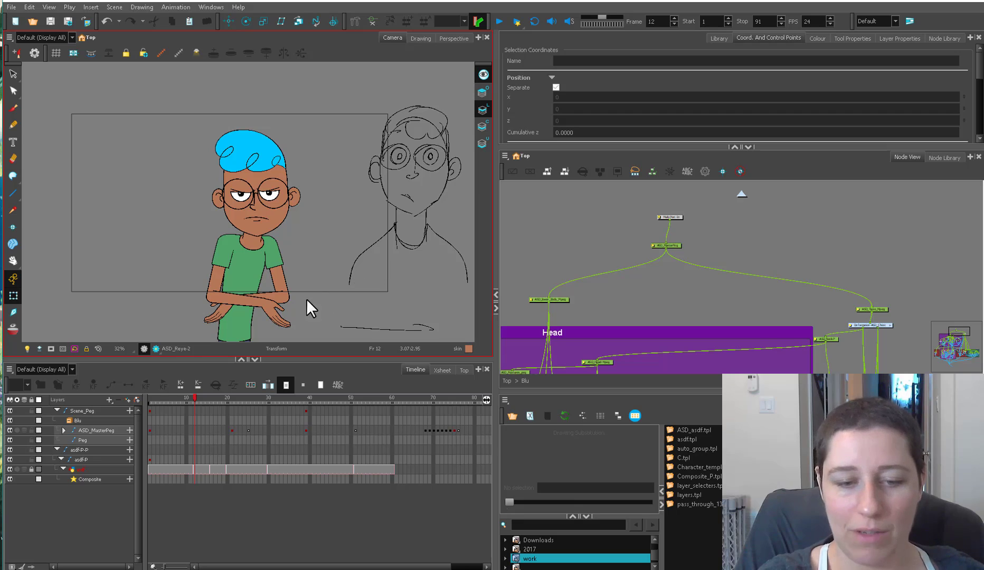
{"action": "left_click", "coordinate": [268, 186]}
{"action": "scroll", "coordinate": [242, 254], "scroll_direction": "down", "scroll_amount": 1}
{"action": "left_click_drag", "start_coordinate": [190, 395], "coordinate": [194, 395]}
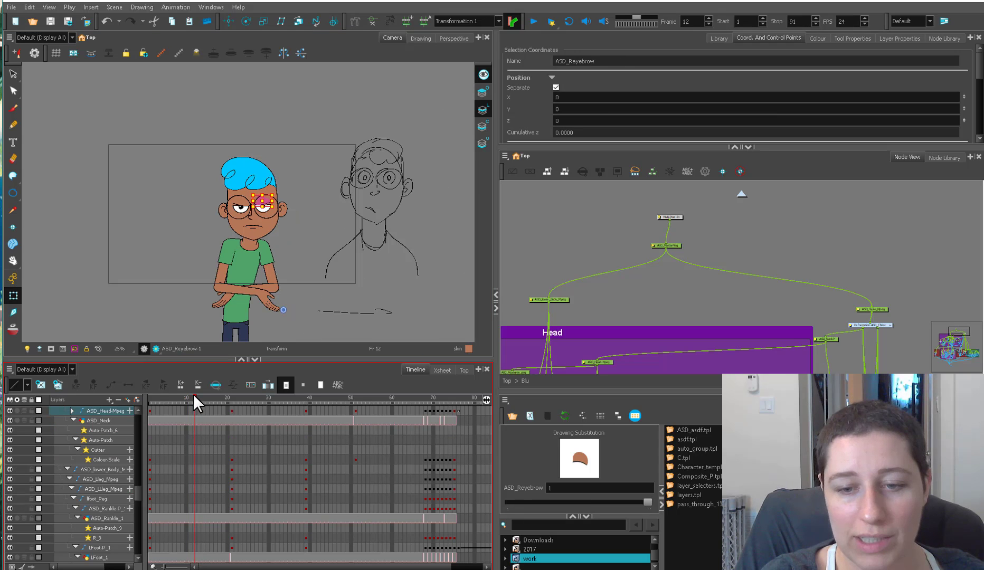
{"action": "scroll", "coordinate": [261, 281], "scroll_direction": "up", "scroll_amount": 1}
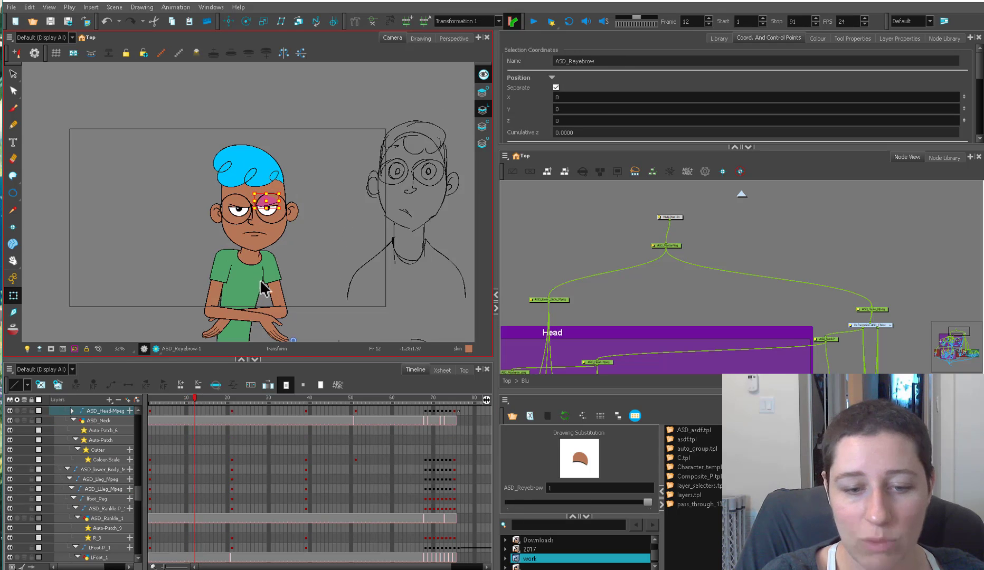
{"action": "left_click", "coordinate": [262, 289]}
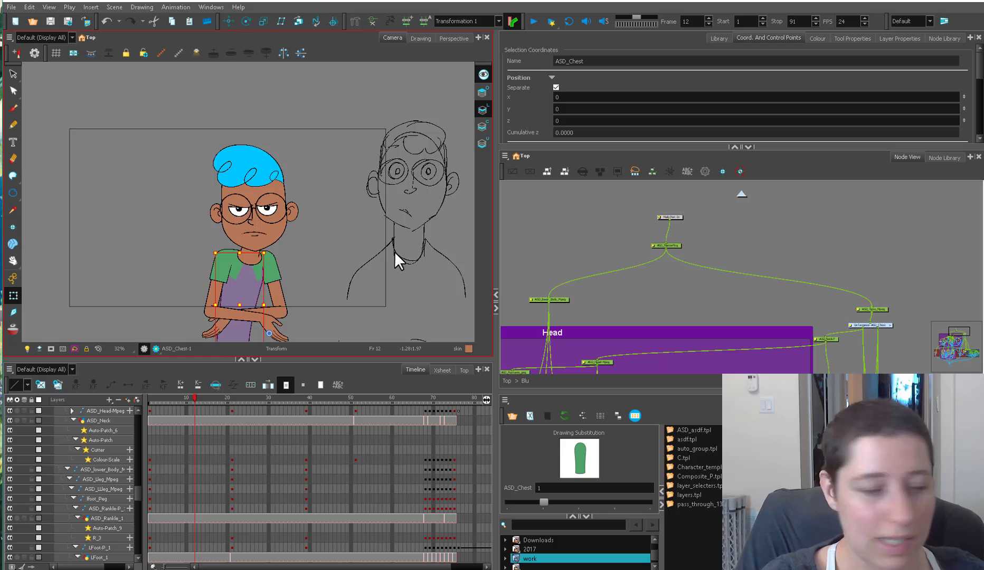
{"action": "left_click", "coordinate": [384, 321]}
{"action": "key", "text": "b"}
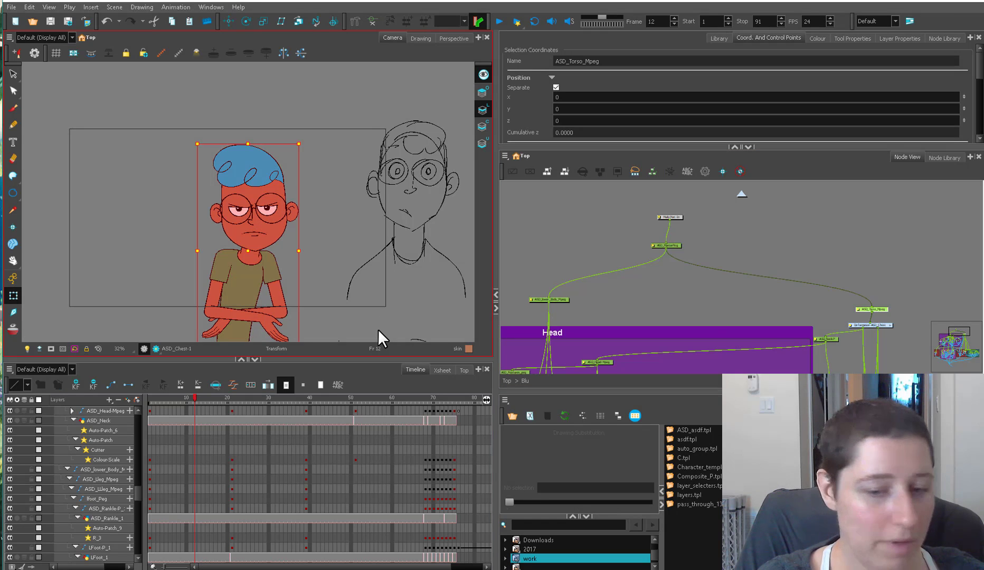
Show the Deformation-ASD_Chest controls and bend the torso curve on frame 12 to an upright position
{"action": "left_click", "coordinate": [12, 279]}
{"action": "left_click_drag", "start_coordinate": [883, 321], "coordinate": [634, 279]}
{"action": "scroll", "coordinate": [634, 279], "scroll_direction": "up", "scroll_amount": 2}
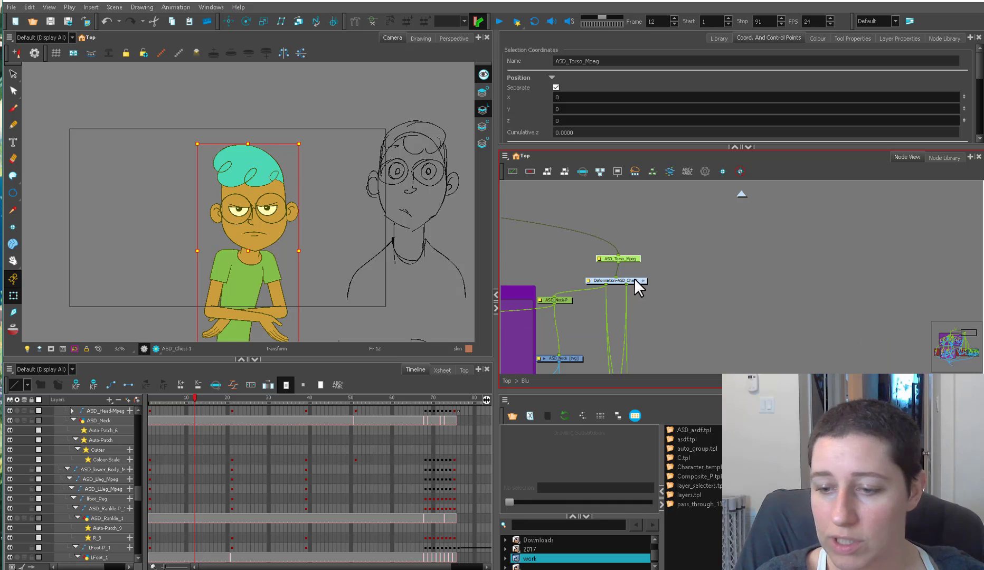
{"action": "left_click", "coordinate": [637, 279]}
{"action": "left_click", "coordinate": [373, 21]}
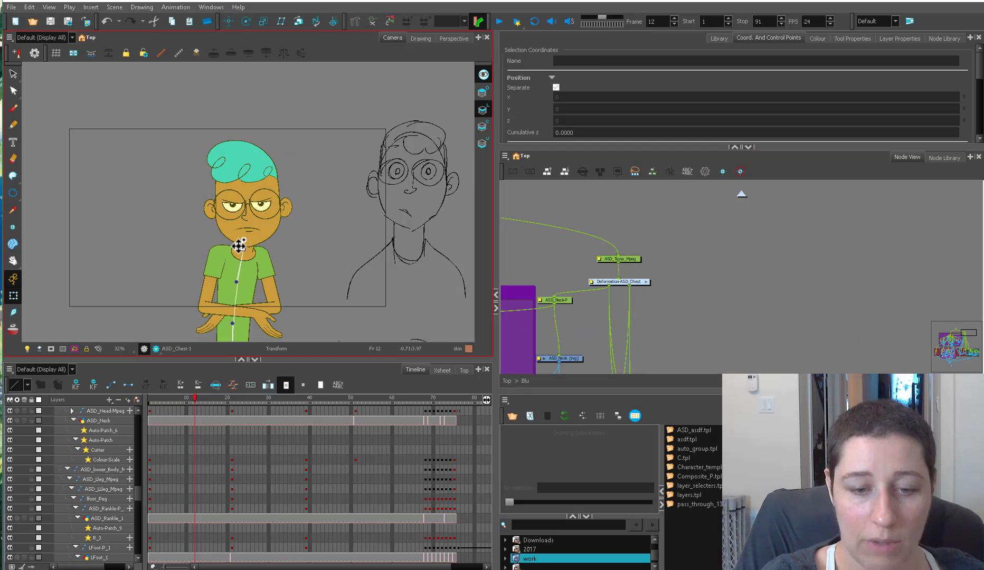
{"action": "left_click", "coordinate": [388, 20]}
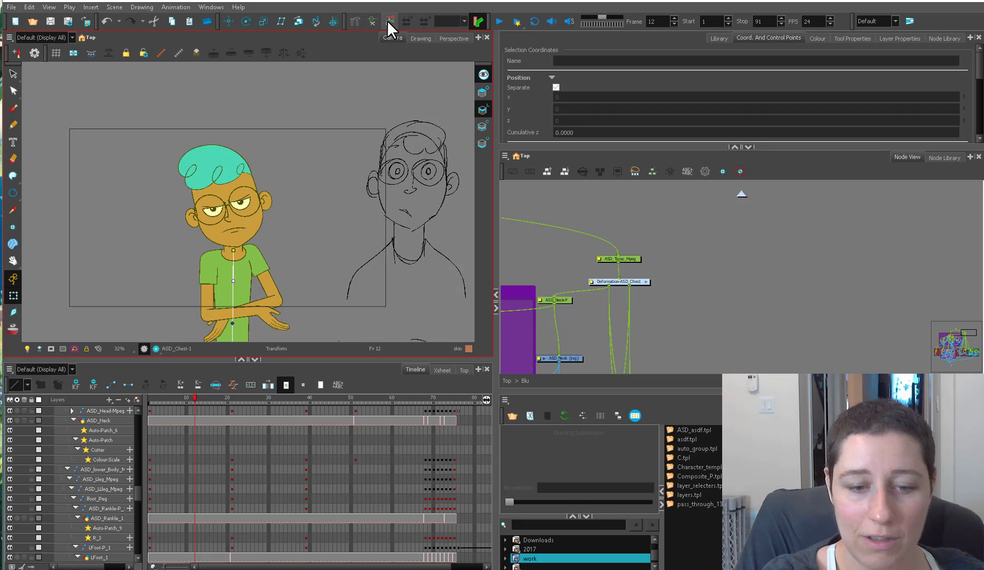
Rotate the head upright above the straightened torso on frame 12
{"action": "left_click", "coordinate": [271, 225]}
{"action": "left_click_drag", "start_coordinate": [272, 271], "coordinate": [274, 268]}
{"action": "left_click_drag", "start_coordinate": [251, 236], "coordinate": [258, 231]}
{"action": "left_click", "coordinate": [286, 267]}
{"action": "left_click", "coordinate": [248, 251]}
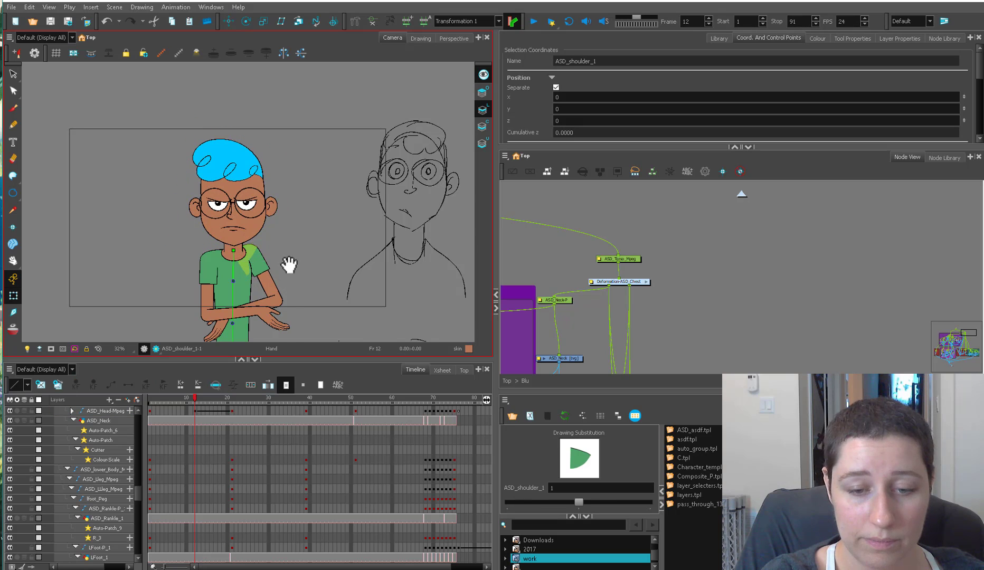
Locate the shoulder pegs in the network and rotate the ASD_shoulder-P-P arm to restore level crossed arms on frame 12
{"action": "left_click_drag", "start_coordinate": [288, 265], "coordinate": [338, 241]}
{"action": "key", "text": "o"}
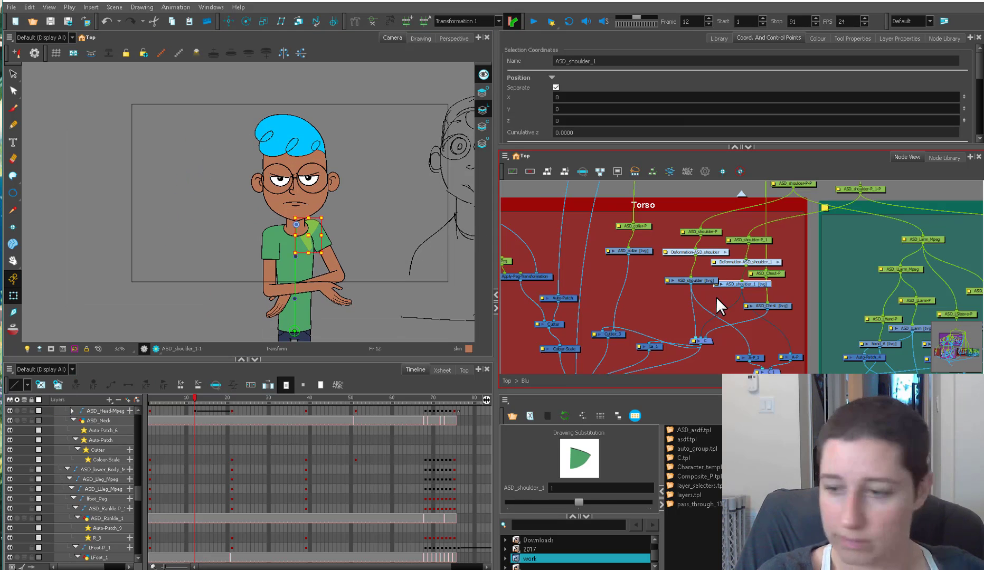
{"action": "left_click_drag", "start_coordinate": [781, 256], "coordinate": [655, 314]}
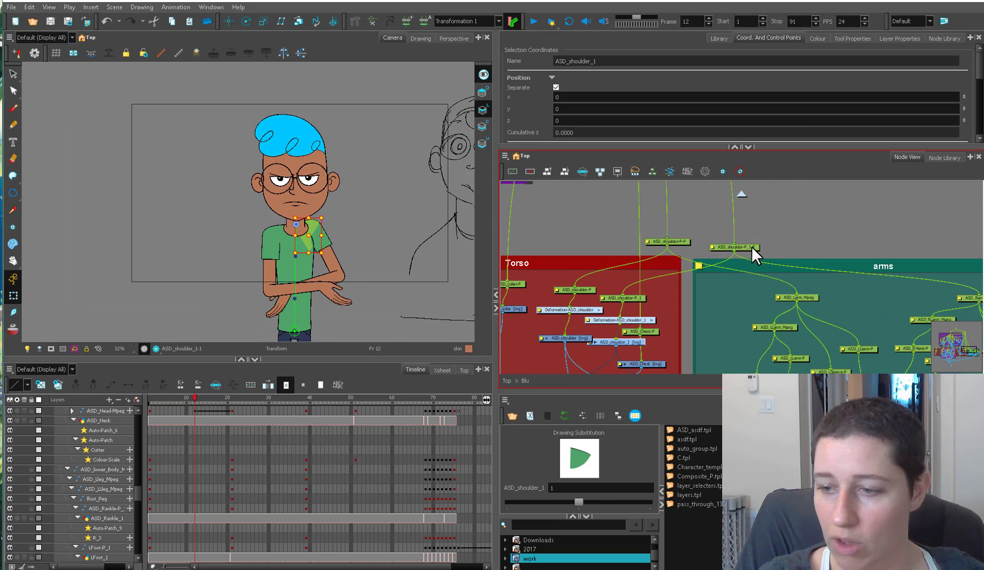
{"action": "left_click", "coordinate": [750, 246]}
{"action": "left_click", "coordinate": [681, 241]}
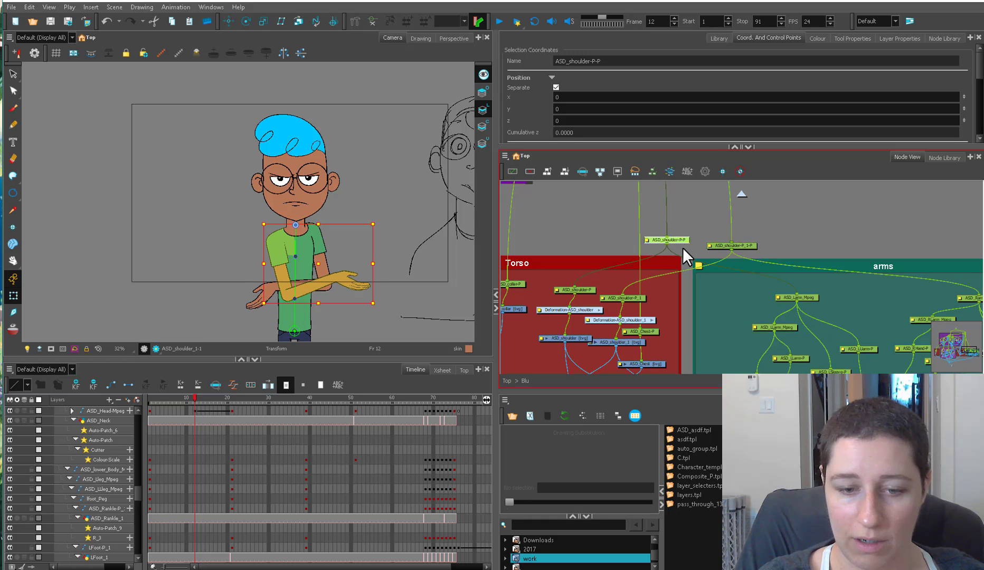
{"action": "left_click_drag", "start_coordinate": [376, 306], "coordinate": [346, 328]}
{"action": "left_click", "coordinate": [194, 410]}
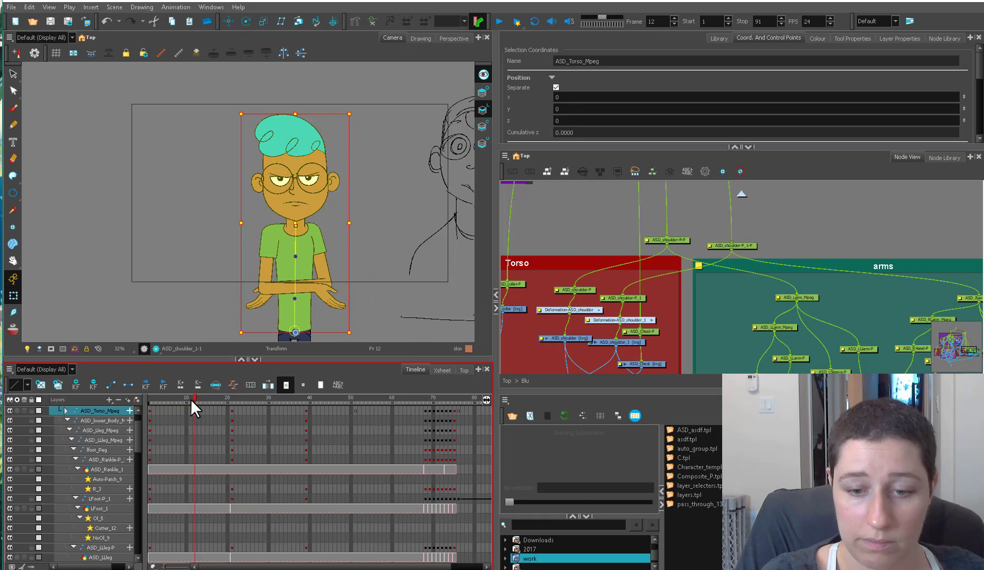
Adjust the arms and shoulder sleeves around the upright torso on frame 12
{"action": "left_click", "coordinate": [810, 298]}
{"action": "left_click", "coordinate": [734, 246]}
{"action": "left_click", "coordinate": [621, 342]}
{"action": "left_click", "coordinate": [274, 249]}
{"action": "left_click_drag", "start_coordinate": [277, 254], "coordinate": [244, 245]}
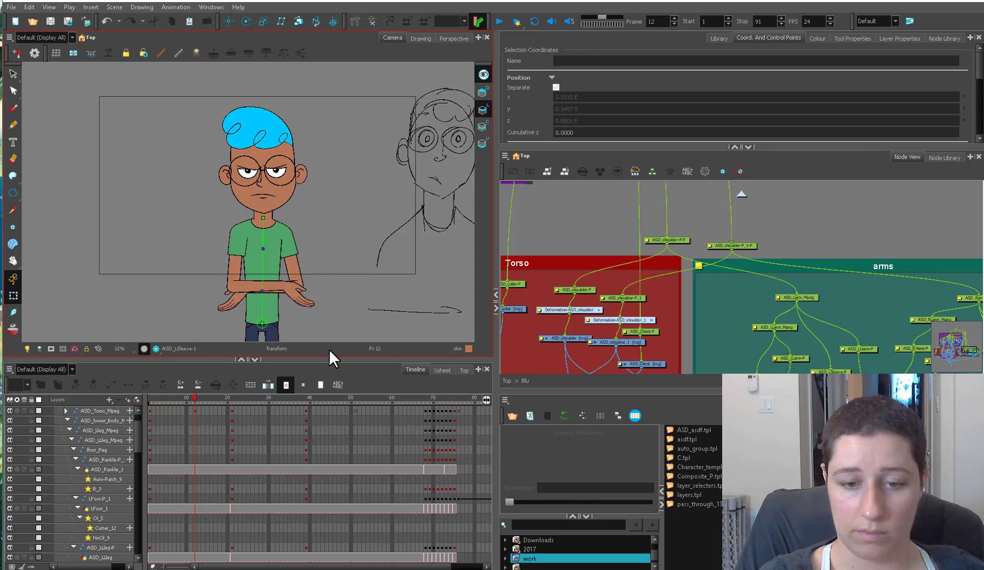
Preview the frame 12 pose inside the camera frame and select the ASD_Torso_Mpeg peg
{"action": "key", "text": "b"}
{"action": "key", "text": "b"}
{"action": "key", "text": "shift+b"}
{"action": "key", "text": "b"}
{"action": "key", "text": "b"}
{"action": "left_click", "coordinate": [51, 349]}
{"action": "left_click", "coordinate": [195, 410]}
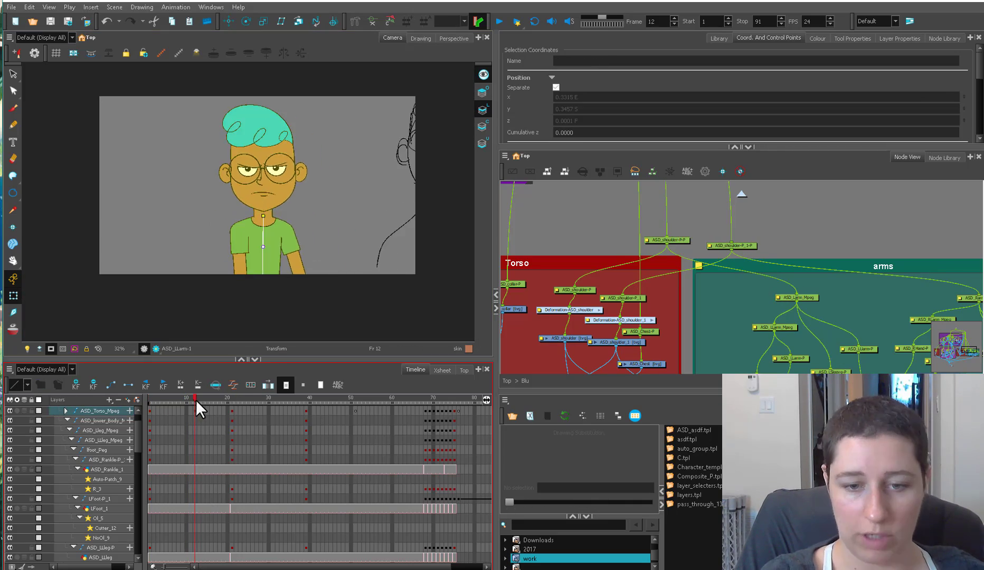
Adjust the left eyebrow and eyelids on frame 12 to match the wide-eyed sketch, with the camera mask turned off
{"action": "left_click", "coordinate": [403, 268]}
{"action": "key", "text": "2"}
{"action": "key", "text": "2"}
{"action": "key", "text": "2"}
{"action": "key", "text": "2"}
{"action": "key", "text": "2"}
{"action": "left_click", "coordinate": [416, 285]}
{"action": "left_click", "coordinate": [51, 349]}
{"action": "key", "text": "1"}
{"action": "key", "text": "1"}
{"action": "key", "text": "1"}
{"action": "key", "text": "1"}
{"action": "key", "text": "1"}
{"action": "key", "text": "1"}
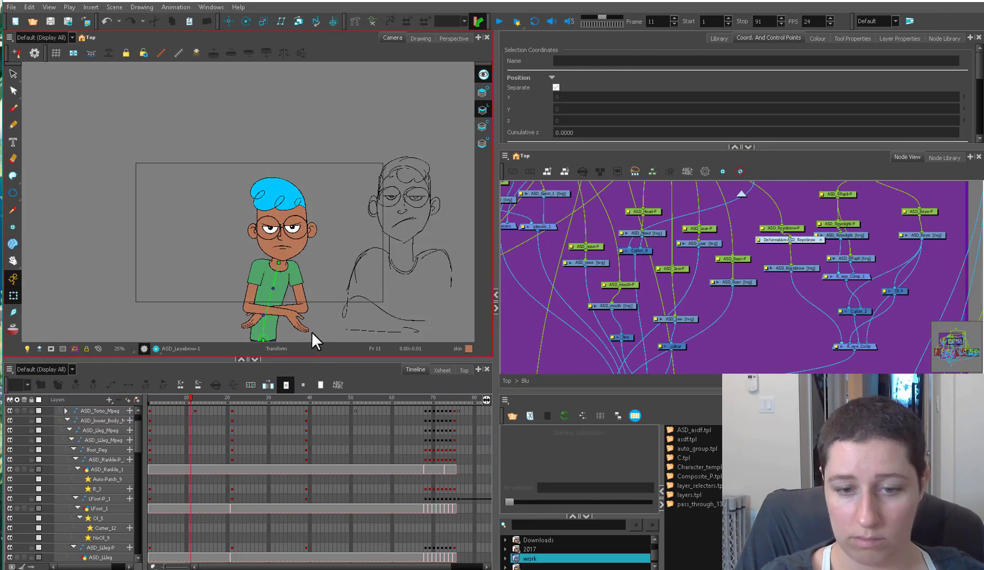
Adjust the right eyebrow on frame 12 to complete the surprised expression
{"action": "key", "text": "2"}
{"action": "key", "text": "2"}
{"action": "key", "text": "2"}
{"action": "key", "text": "2"}
{"action": "left_click", "coordinate": [332, 211]}
{"action": "key", "text": "1"}
{"action": "key", "text": "1"}
{"action": "key", "text": "1"}
{"action": "key", "text": "1"}
Turn the ASD_MasterPeg keys on frame 1 into motion keyframes so the rig interpolates to the frame 12 pose
{"action": "left_click", "coordinate": [195, 430]}
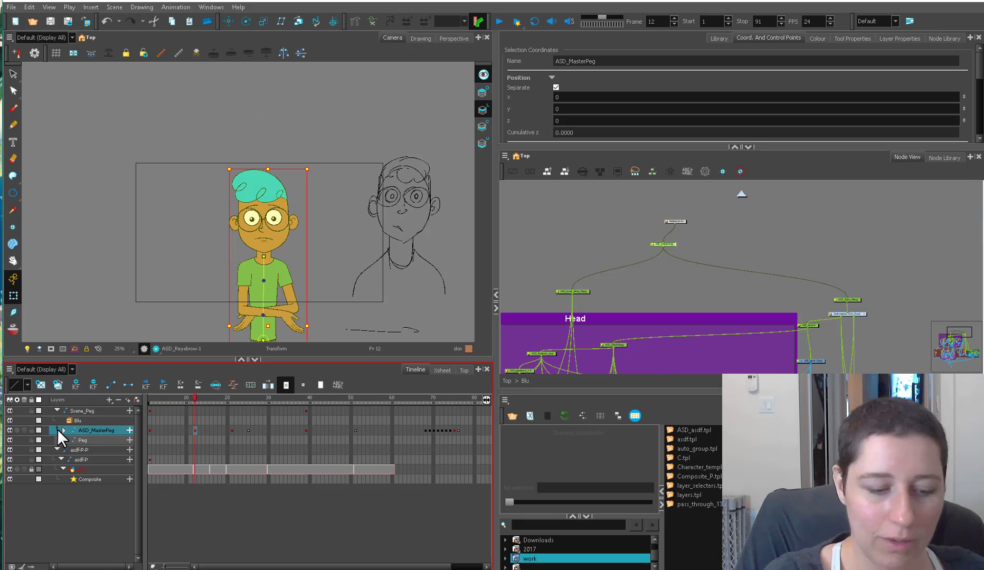
{"action": "left_click", "coordinate": [62, 430]}
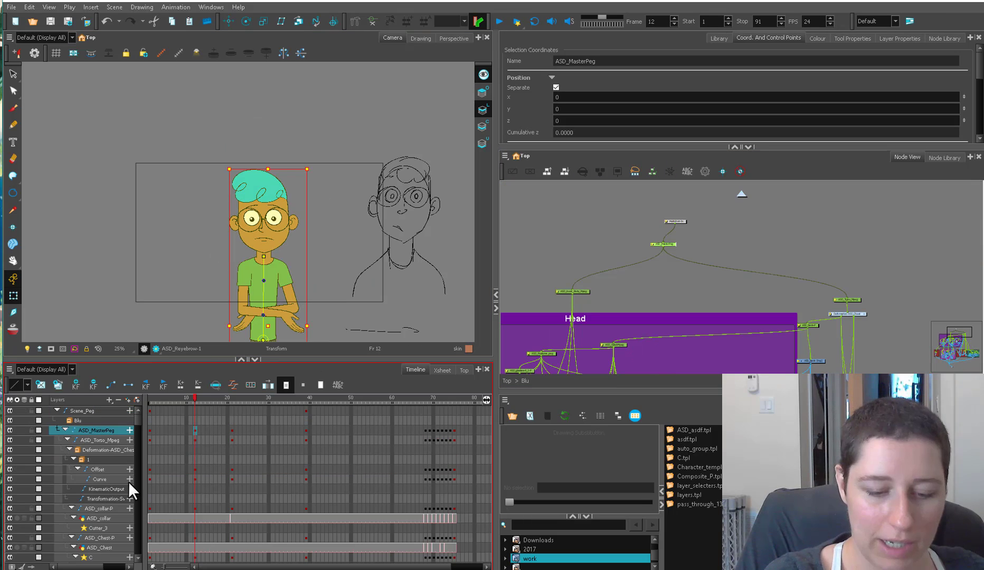
{"action": "left_click_drag", "start_coordinate": [192, 395], "coordinate": [190, 401]}
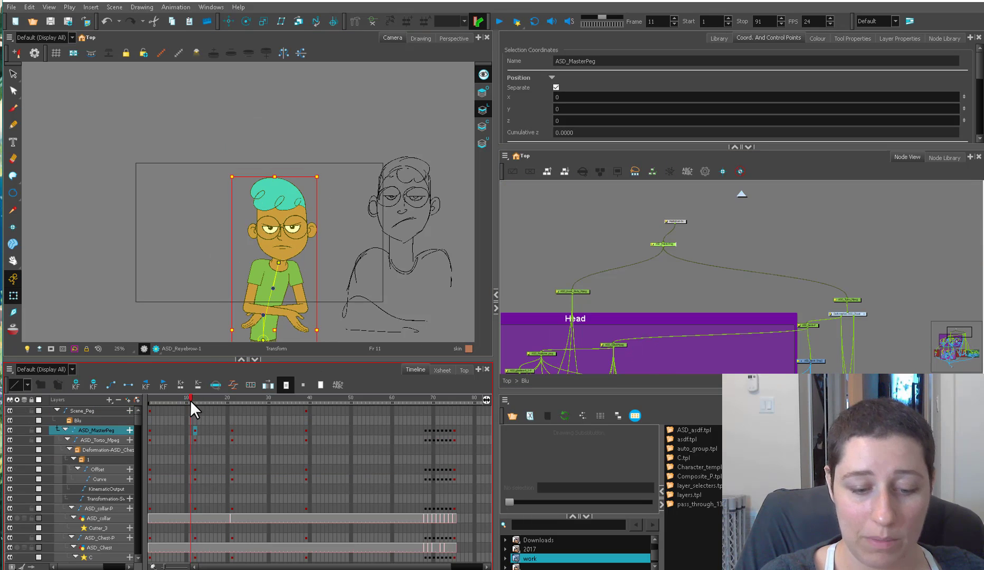
{"action": "left_click", "coordinate": [64, 430]}
{"action": "left_click", "coordinate": [150, 431]}
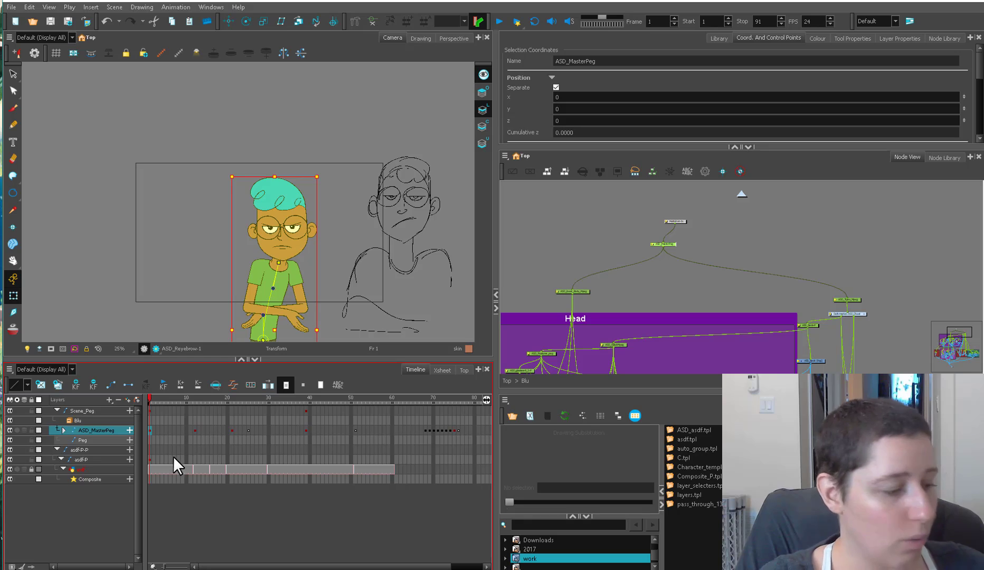
{"action": "left_click_drag", "start_coordinate": [158, 399], "coordinate": [137, 423]}
Preview the interpolation between frames 1 and 12, checking the face and the left eyelid
{"action": "left_click", "coordinate": [349, 247]}
{"action": "scroll", "coordinate": [322, 259], "scroll_direction": "up", "scroll_amount": 4}
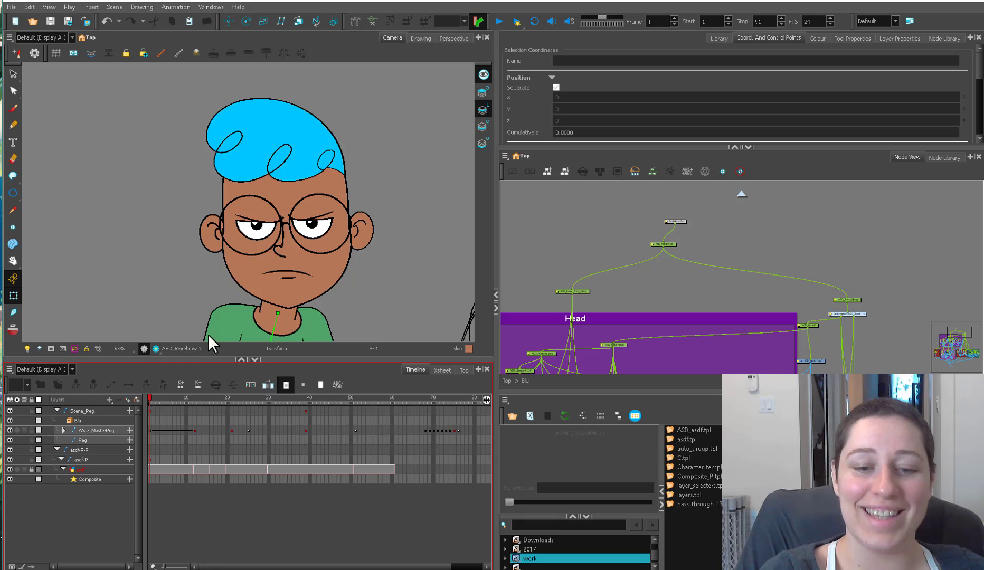
{"action": "left_click", "coordinate": [249, 221]}
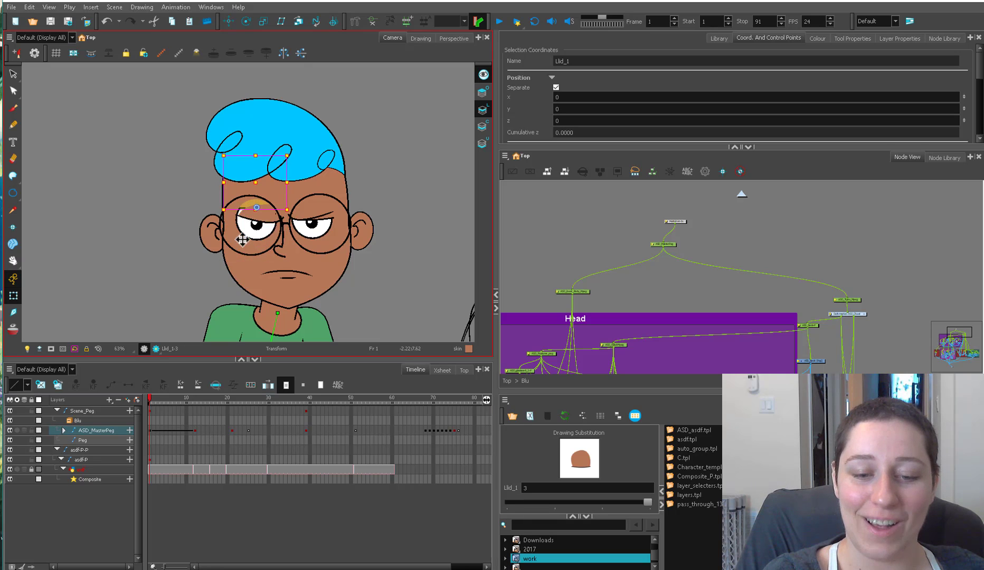
{"action": "left_click_drag", "start_coordinate": [155, 400], "coordinate": [202, 402]}
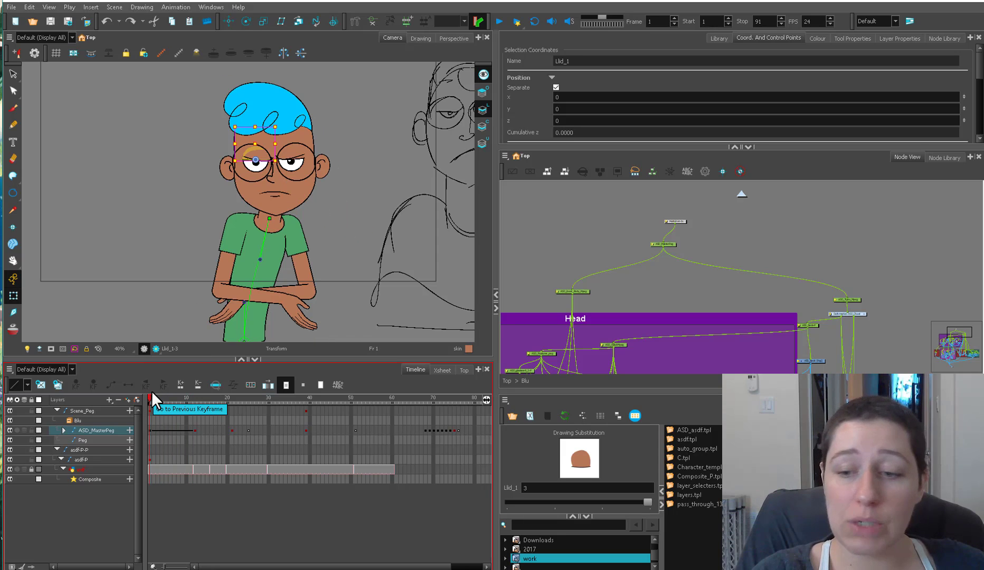
{"action": "left_click", "coordinate": [526, 227]}
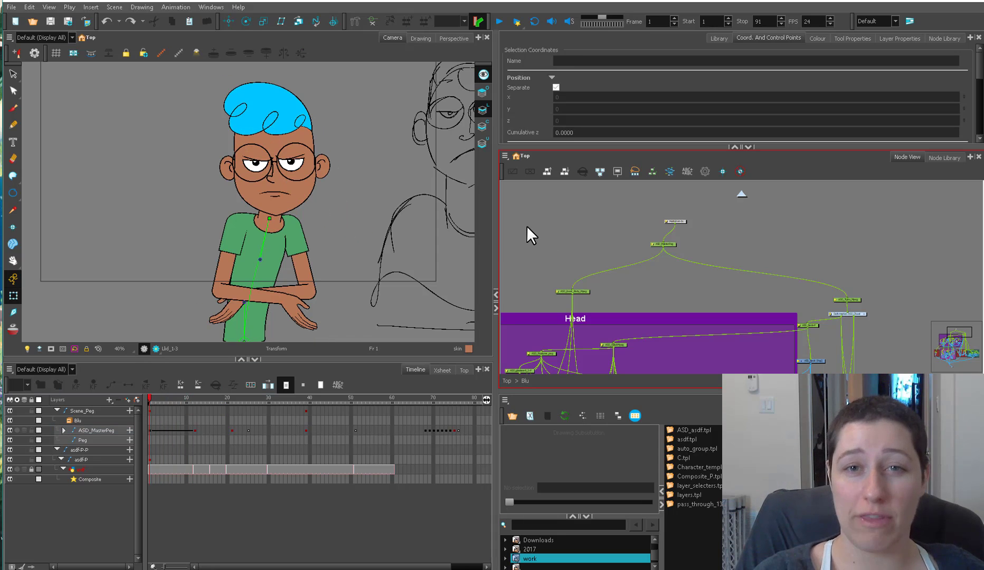
{"action": "left_click_drag", "start_coordinate": [149, 399], "coordinate": [193, 407]}
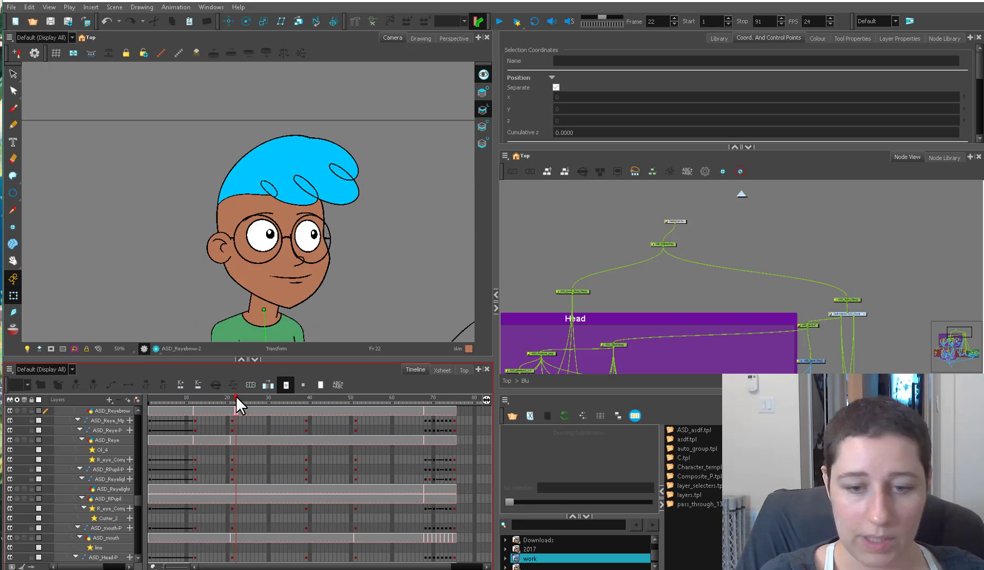
Shift both pupil pegs slightly further in the direction of the sideways gaze on frame 21
{"action": "left_click_drag", "start_coordinate": [236, 396], "coordinate": [233, 395]}
{"action": "scroll", "coordinate": [327, 295], "scroll_direction": "down", "scroll_amount": 3}
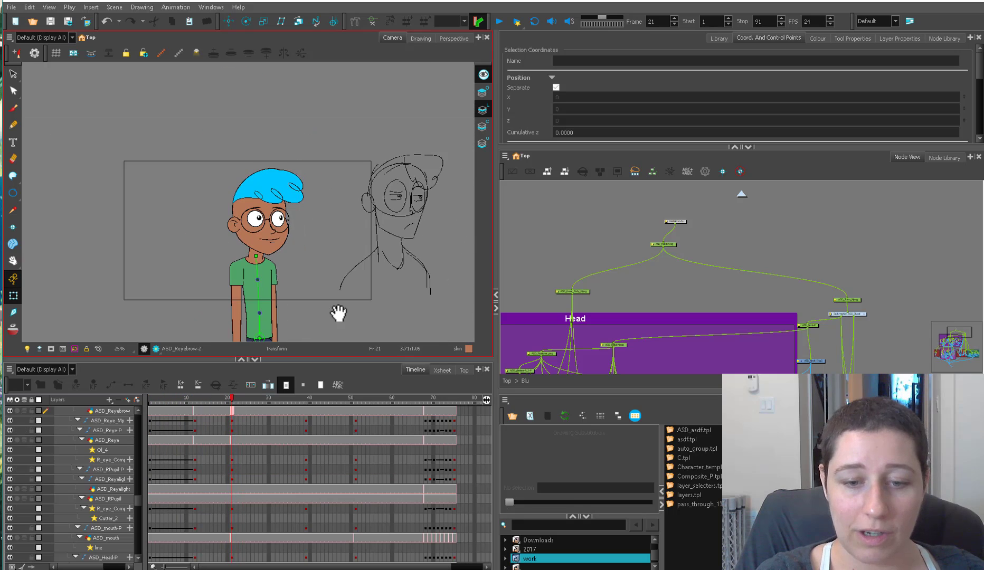
{"action": "left_click_drag", "start_coordinate": [338, 312], "coordinate": [340, 283]}
{"action": "scroll", "coordinate": [343, 285], "scroll_direction": "up", "scroll_amount": 4}
{"action": "left_click", "coordinate": [352, 301]}
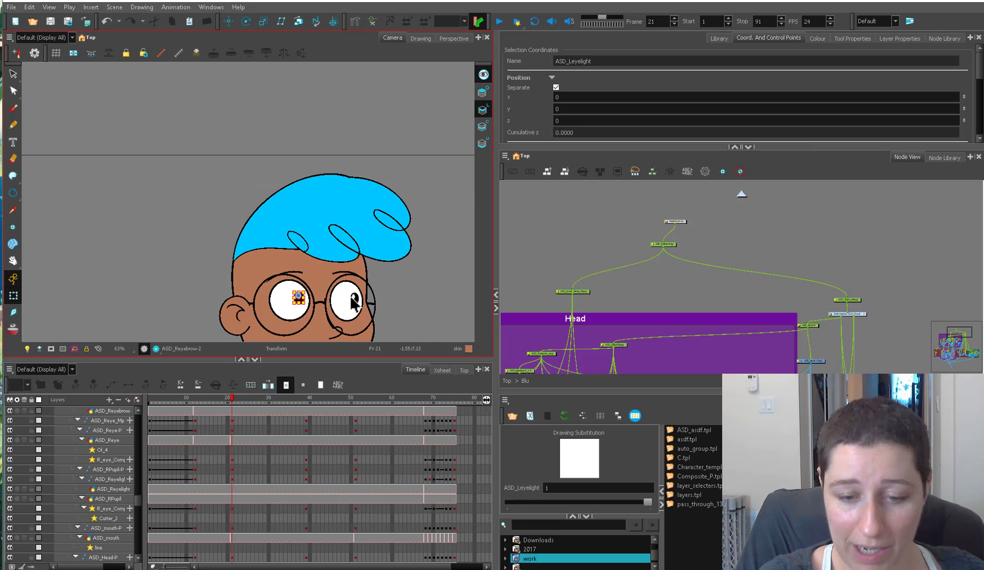
{"action": "key", "text": "b"}
{"action": "key", "text": "o"}
{"action": "left_click_drag", "start_coordinate": [708, 258], "coordinate": [549, 263]}
{"action": "left_click", "coordinate": [549, 263]}
{"action": "left_click", "coordinate": [549, 262]}
{"action": "left_click", "coordinate": [830, 258], "text": "shift"}
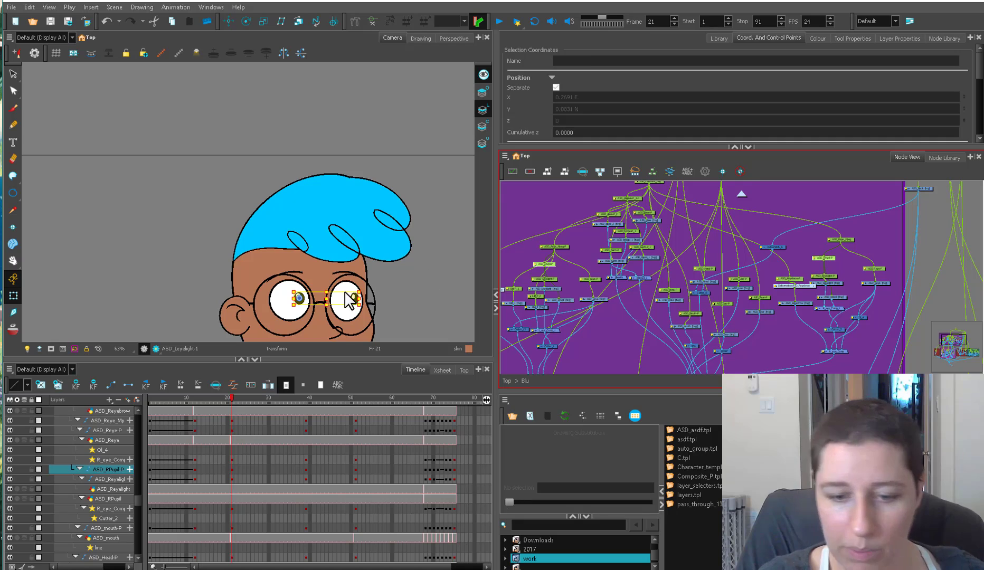
{"action": "left_click_drag", "start_coordinate": [348, 298], "coordinate": [354, 300]}
{"action": "key", "text": "Escape"}
Fine-tune the ASD_RPupil-P peg on frame 21 to about 0.344 E, 0.073 N
{"action": "key", "text": "2"}
{"action": "left_click", "coordinate": [389, 329]}
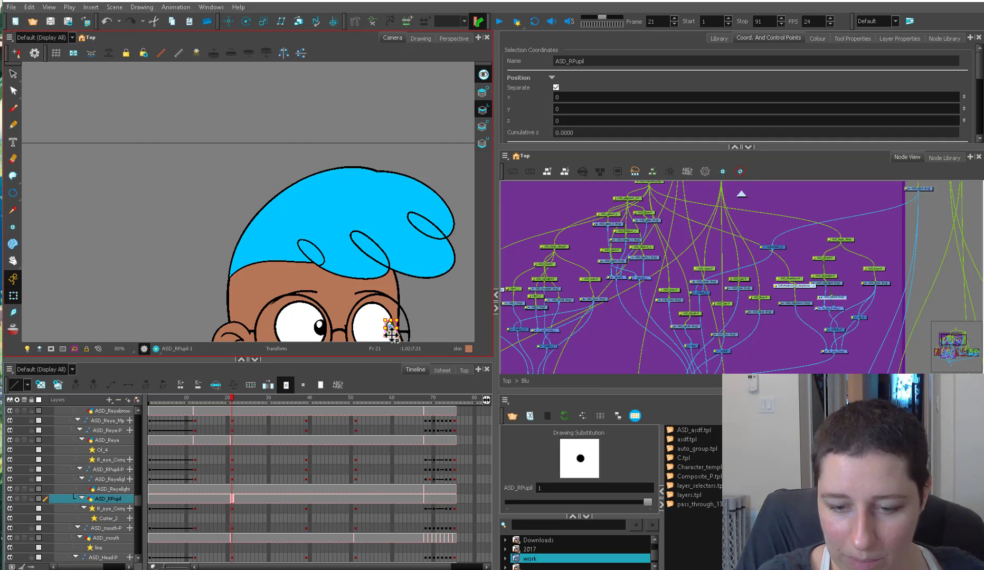
{"action": "key", "text": "b"}
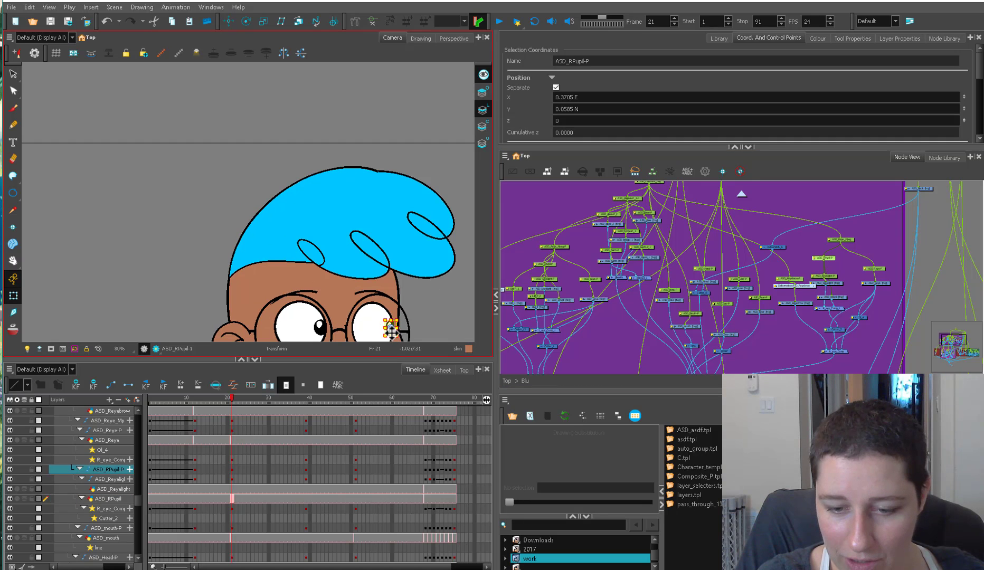
{"action": "left_click", "coordinate": [420, 312]}
{"action": "key", "text": "1"}
{"action": "key", "text": "1"}
{"action": "key", "text": "1"}
{"action": "key", "text": "1"}
{"action": "key", "text": "1"}
{"action": "left_click_drag", "start_coordinate": [372, 306], "coordinate": [362, 269]}
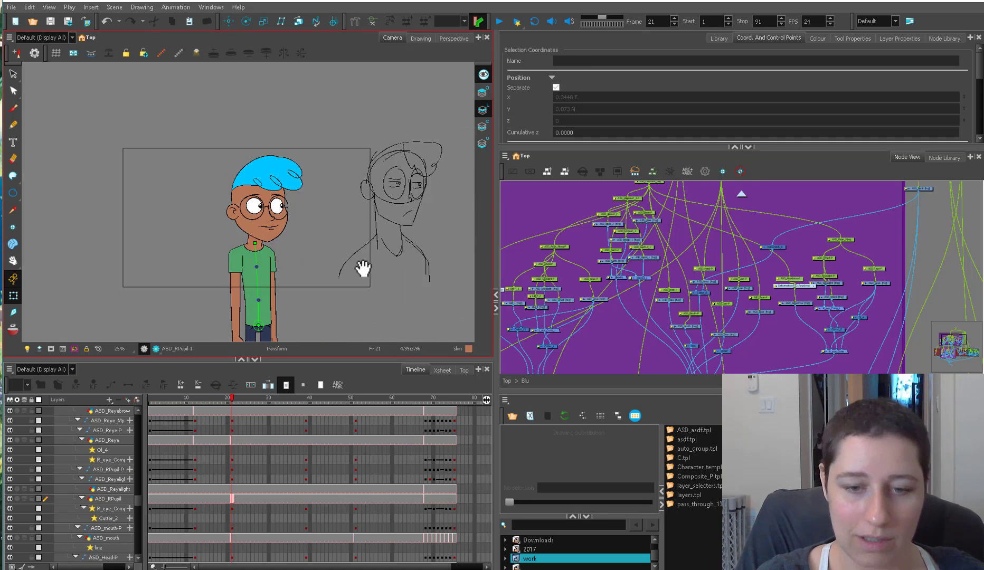
{"action": "key", "text": "1"}
Review the crossed-arms pose on frame 1 and the in-between on frame 11
{"action": "left_click_drag", "start_coordinate": [226, 416], "coordinate": [150, 410]}
{"action": "scroll", "coordinate": [684, 284], "scroll_direction": "up", "scroll_amount": 5}
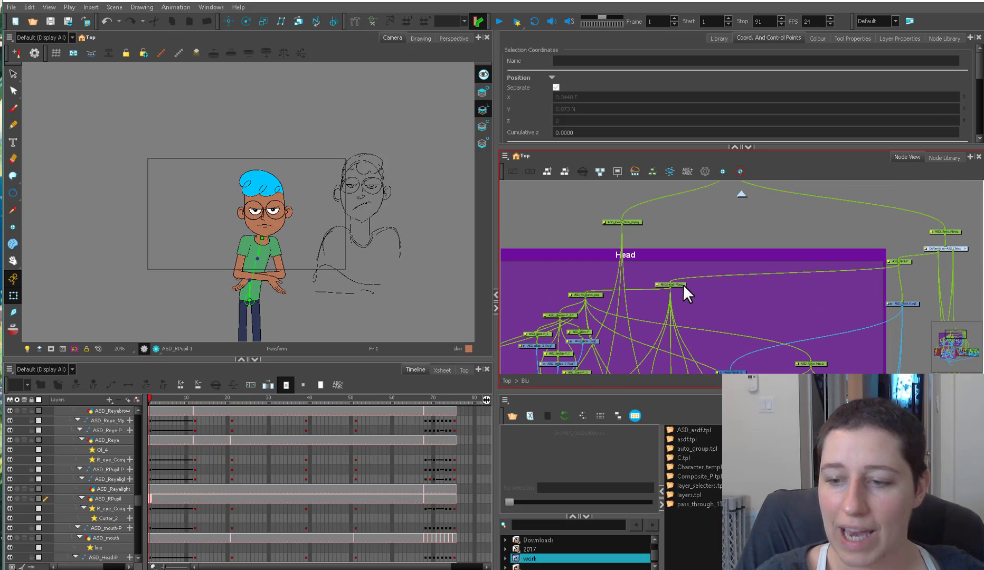
{"action": "left_click", "coordinate": [635, 221]}
{"action": "mouse_move", "coordinate": [194, 400]}
{"action": "left_mouse_down"}
{"action": "mouse_move", "coordinate": [295, 399]}
{"action": "mouse_move", "coordinate": [191, 417]}
{"action": "left_mouse_up"}
{"action": "scroll", "coordinate": [257, 237], "scroll_direction": "up", "scroll_amount": 3}
Inspect the right arm on frame 11, selecting its upper arm, forearm and parent shoulder peg ASD_shoulder-P_1-P
{"action": "left_click", "coordinate": [323, 246]}
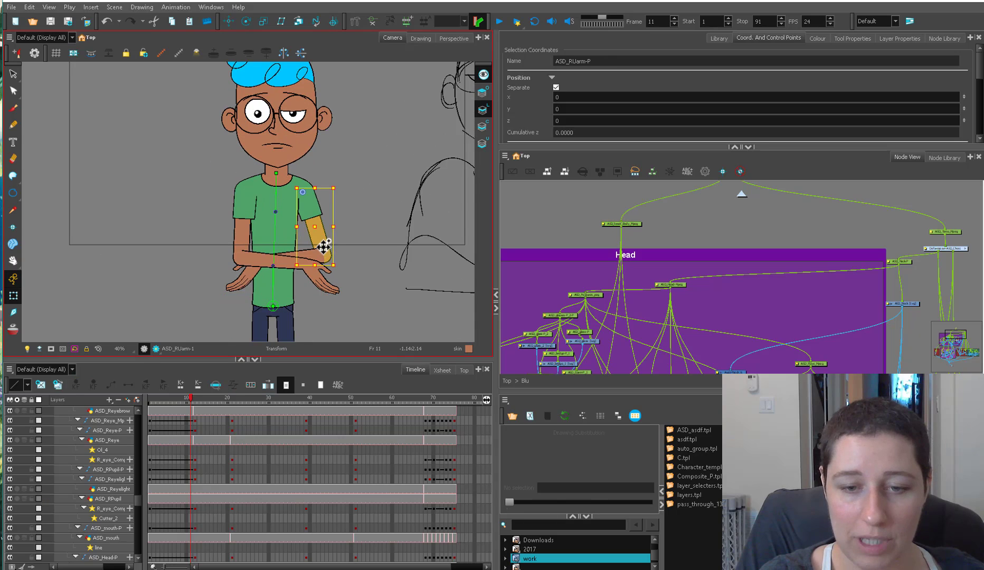
{"action": "left_click", "coordinate": [309, 192]}
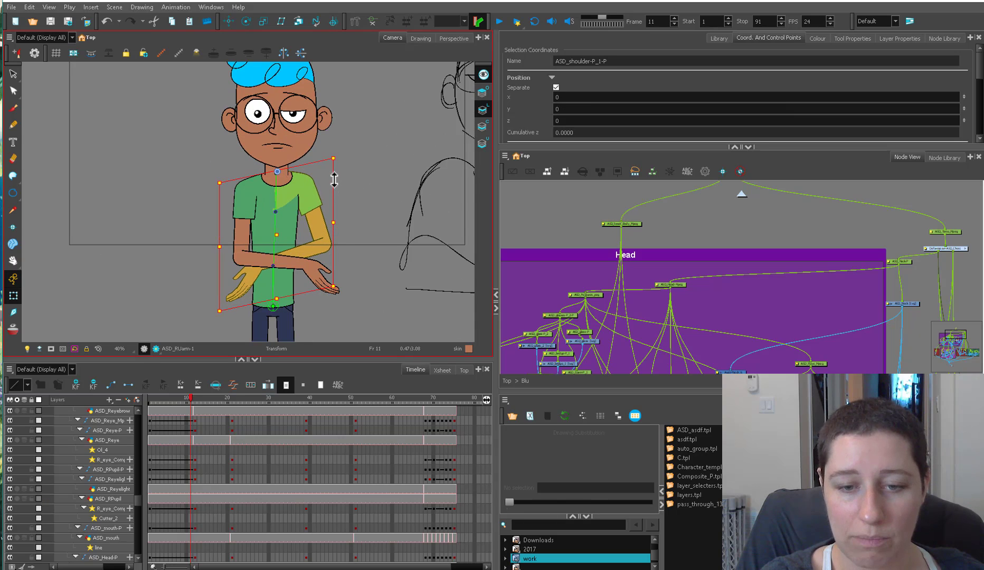
{"action": "left_click", "coordinate": [318, 233]}
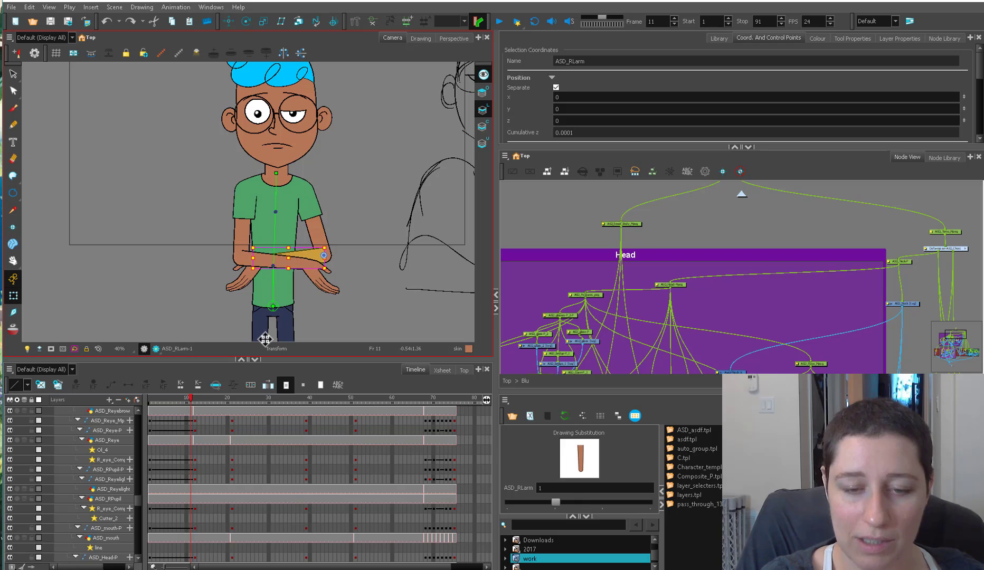
{"action": "left_click", "coordinate": [300, 253]}
{"action": "left_click", "coordinate": [303, 184]}
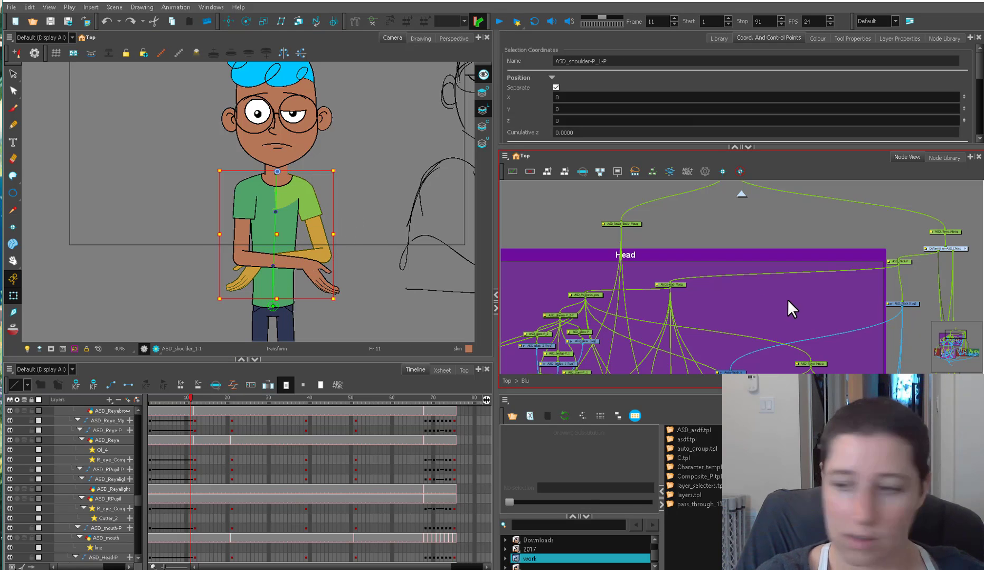
Locate ASD_shoulder-P_1-P above the arms group in the node network and move its node away from the neighbouring shoulder peg
{"action": "left_click_drag", "start_coordinate": [788, 299], "coordinate": [633, 190]}
{"action": "left_click_drag", "start_coordinate": [828, 301], "coordinate": [733, 241]}
{"action": "left_click", "coordinate": [632, 234]}
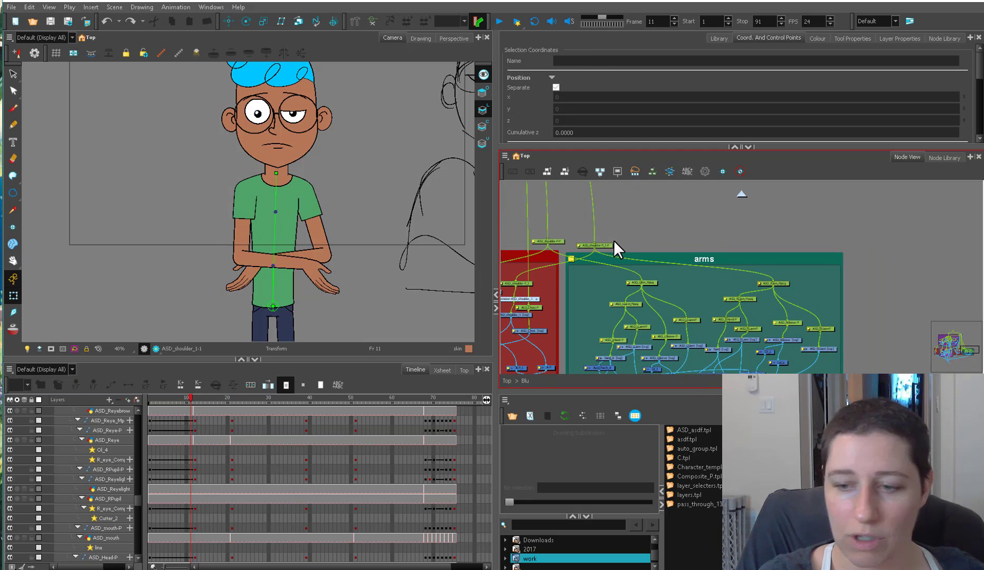
{"action": "left_click_drag", "start_coordinate": [603, 245], "coordinate": [607, 242]}
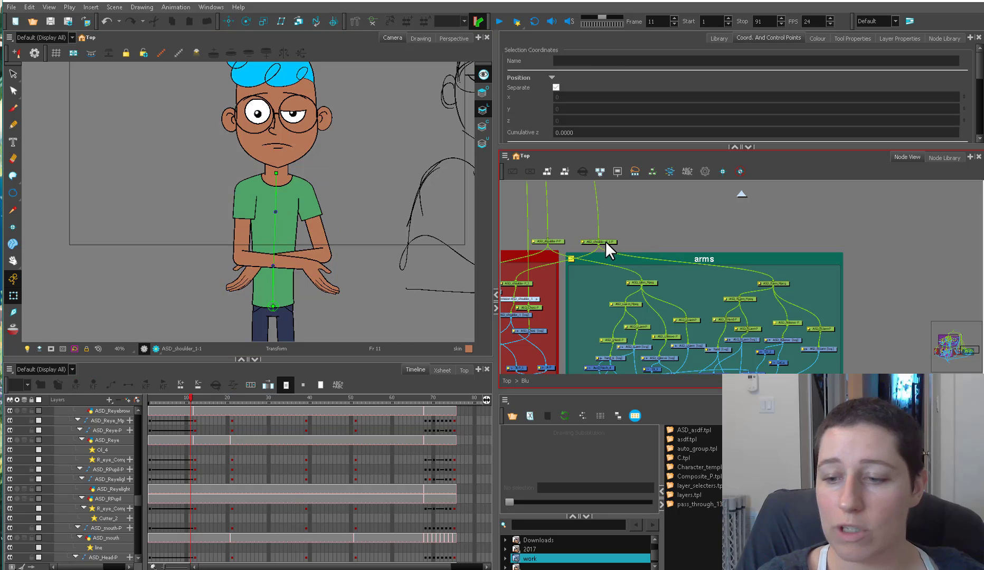
{"action": "left_click_drag", "start_coordinate": [606, 241], "coordinate": [628, 226]}
{"action": "key", "text": "2"}
{"action": "left_click_drag", "start_coordinate": [582, 201], "coordinate": [569, 206]}
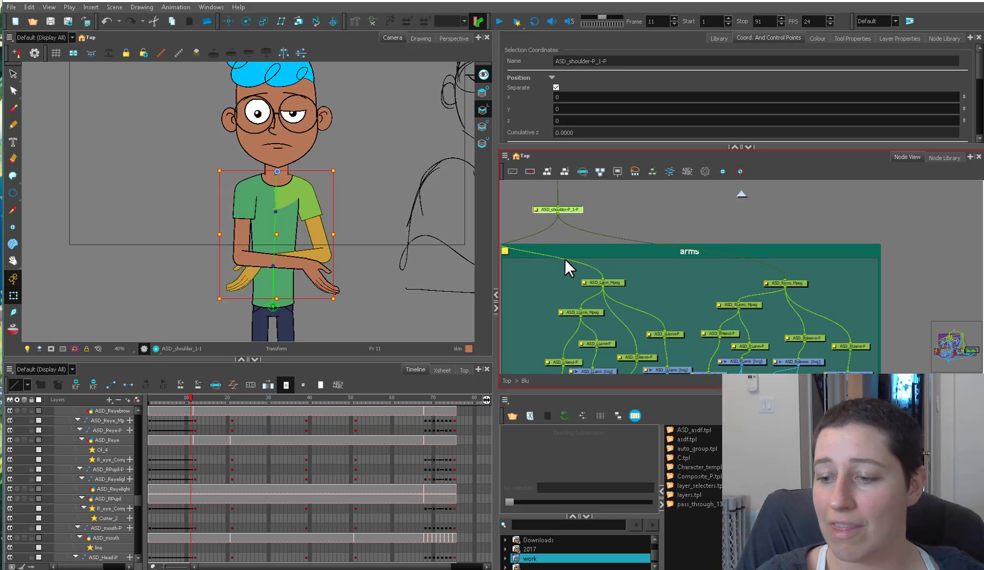
Spread out the ASD_RLarm_Mpeg and ASD_RHand-P nodes beneath ASD_Rarm_Mpeg in the arms group
{"action": "left_click", "coordinate": [736, 234]}
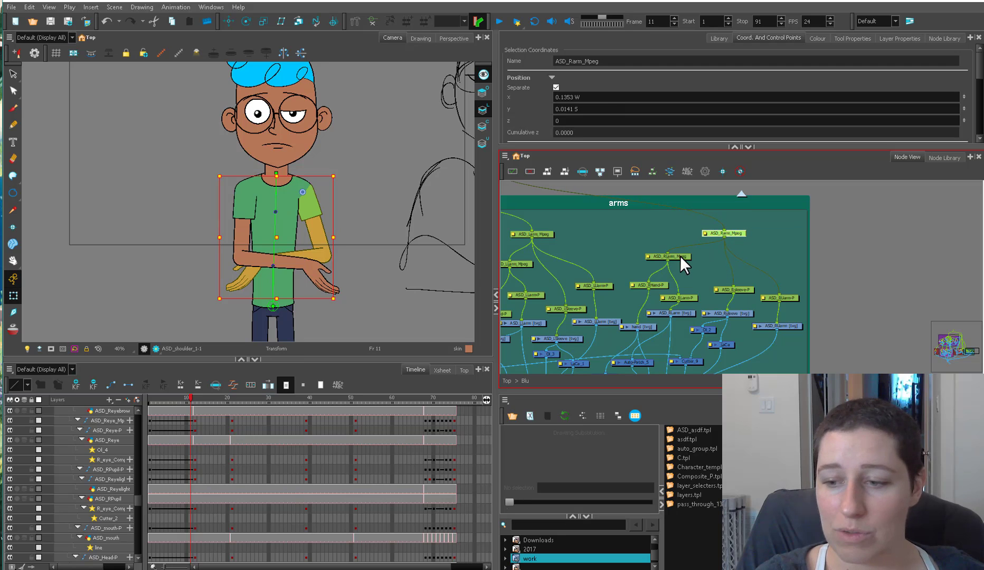
{"action": "left_click_drag", "start_coordinate": [673, 258], "coordinate": [695, 293]}
{"action": "left_click", "coordinate": [781, 298], "text": "ctrl"}
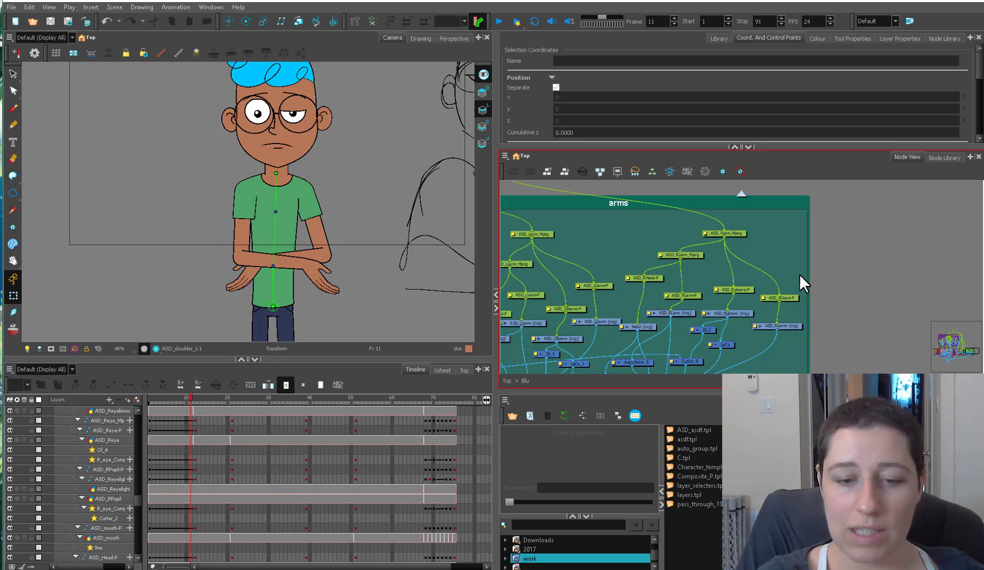
Select the right hand and step up its parent hierarchy to the ASD_Rarm_Mpeg peg
{"action": "left_click", "coordinate": [253, 285]}
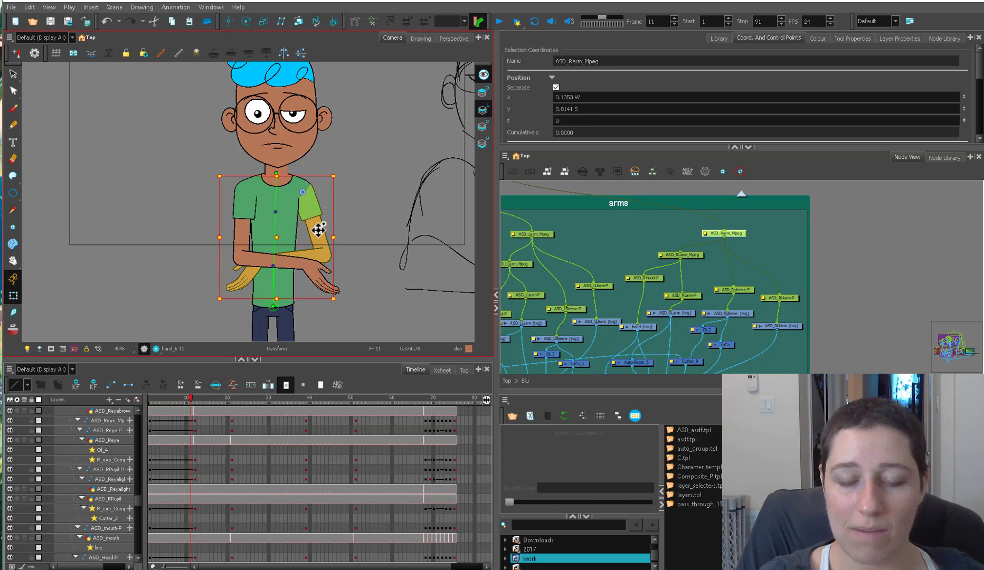
{"action": "left_click", "coordinate": [236, 288]}
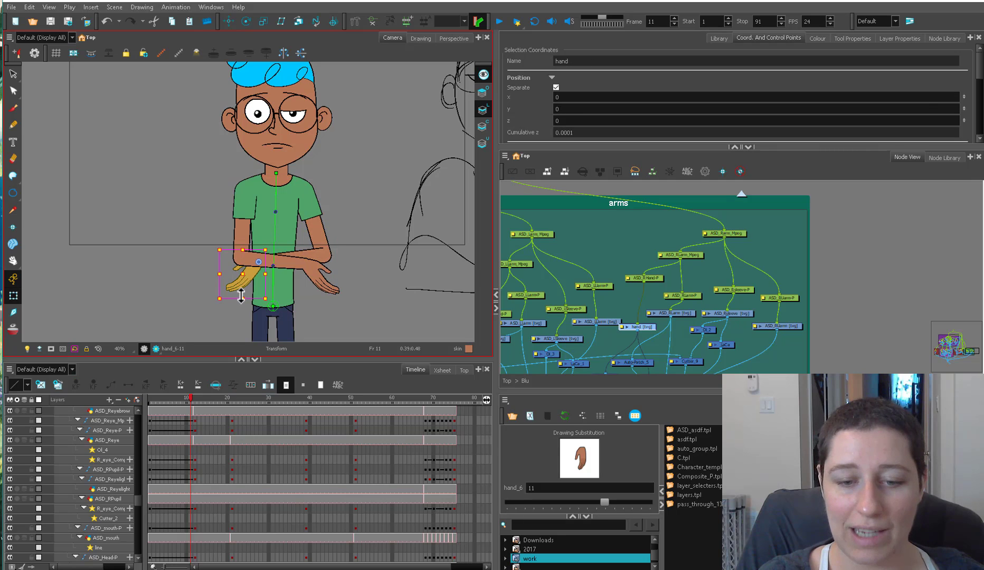
{"action": "key", "text": "b"}
{"action": "key", "text": "b"}
{"action": "key", "text": "b"}
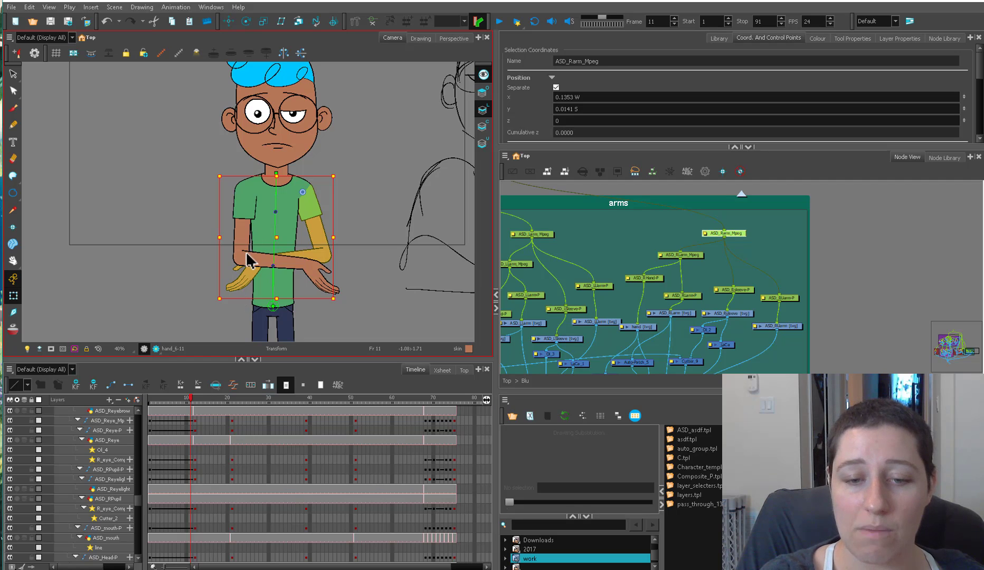
Add the left hand, forearm, upper arm and sleeve drawings to the right arm selection
{"action": "left_click", "coordinate": [298, 274]}
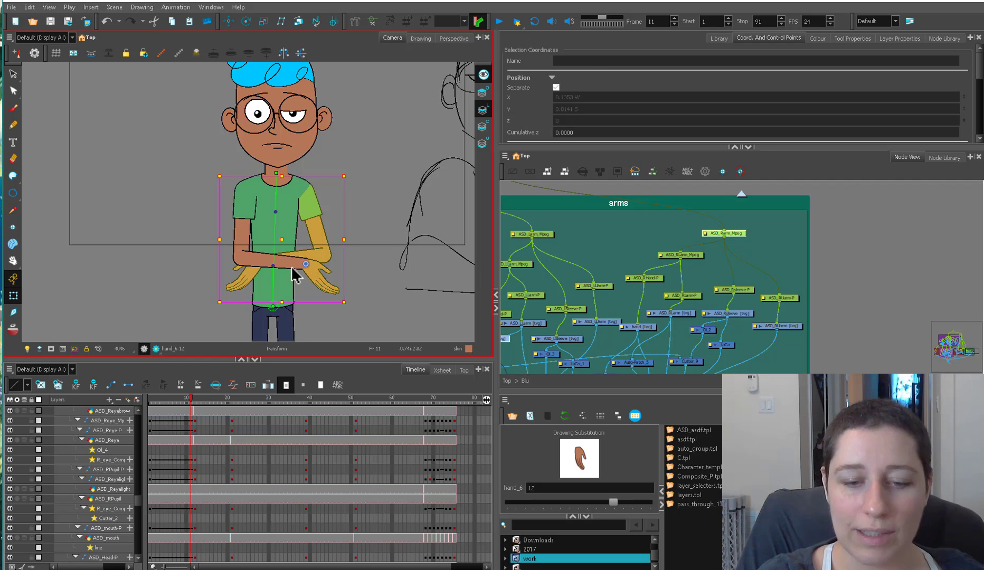
{"action": "key", "text": "plus"}
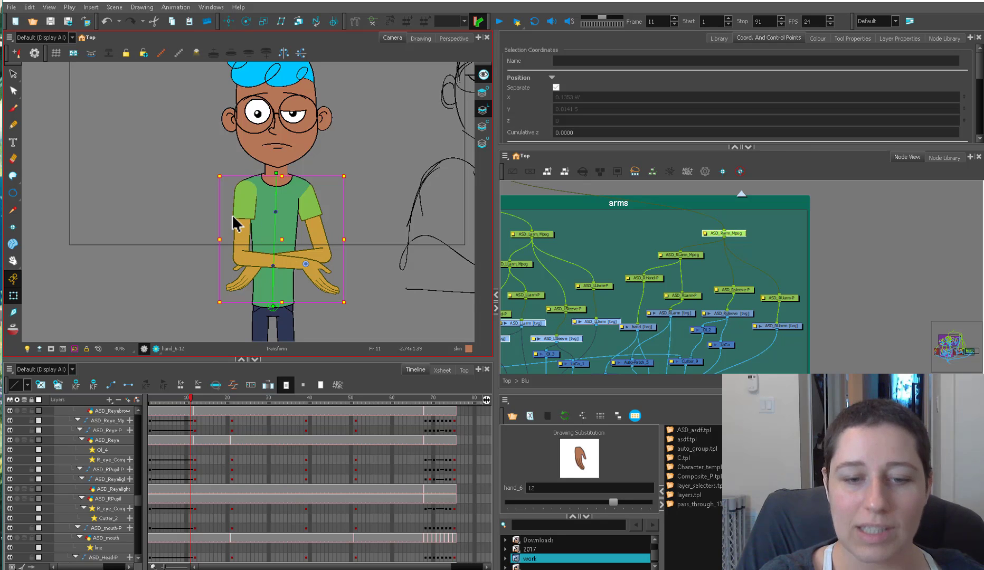
{"action": "left_click", "coordinate": [231, 198]}
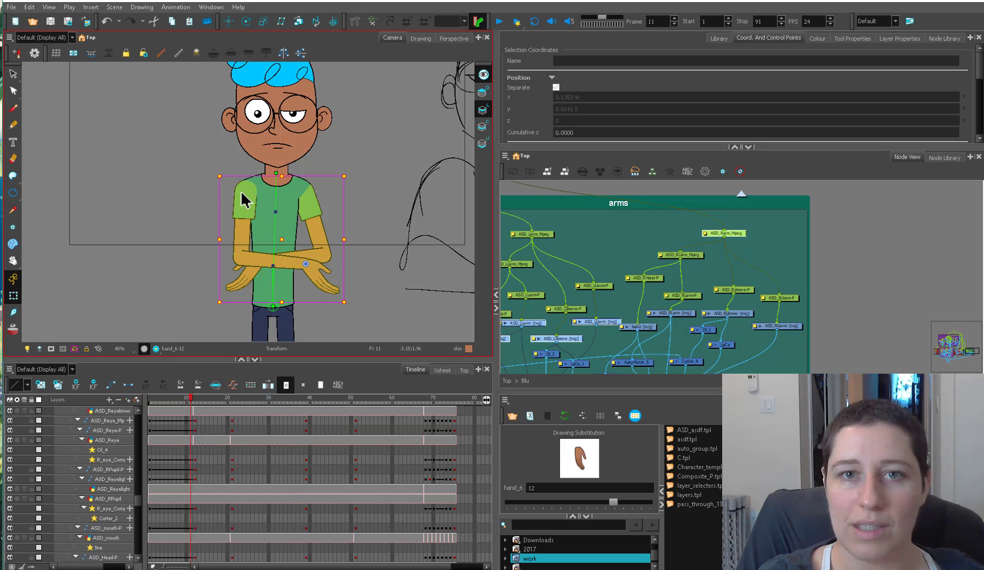
Examine how the selected left arm drawings and ASD_Rarm_Mpeg sit within the peg hierarchy of the arms group
{"action": "key", "text": "space"}
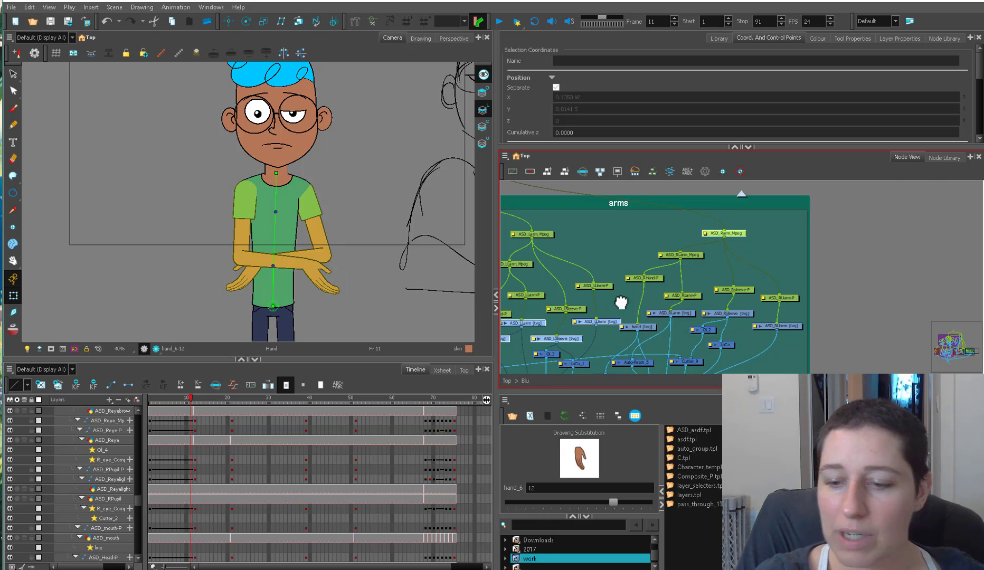
{"action": "left_click_drag", "start_coordinate": [620, 304], "coordinate": [730, 271]}
{"action": "scroll", "coordinate": [736, 277], "scroll_direction": "up", "scroll_amount": 1}
{"action": "scroll", "coordinate": [735, 278], "scroll_direction": "up", "scroll_amount": 1}
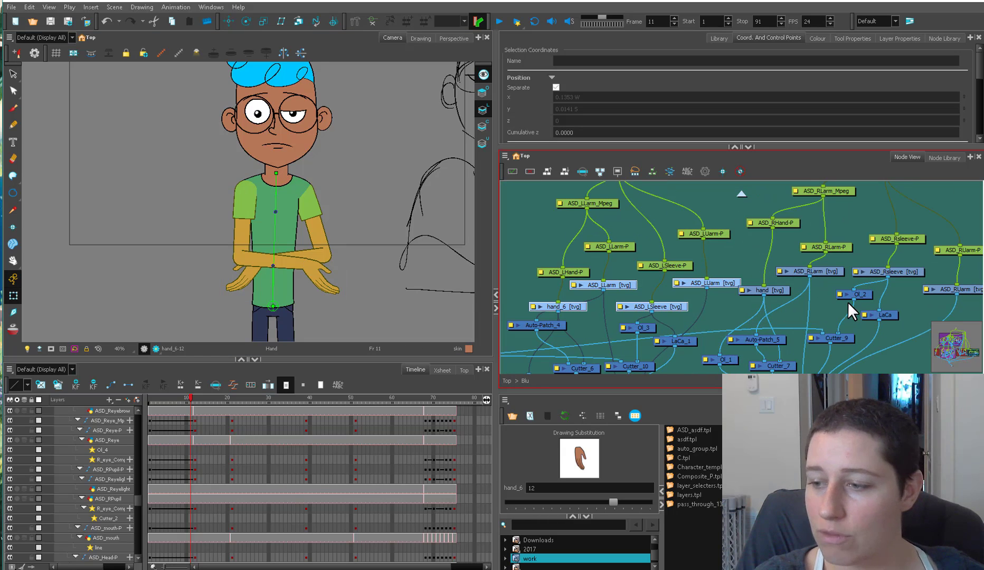
{"action": "left_click_drag", "start_coordinate": [845, 294], "coordinate": [750, 381]}
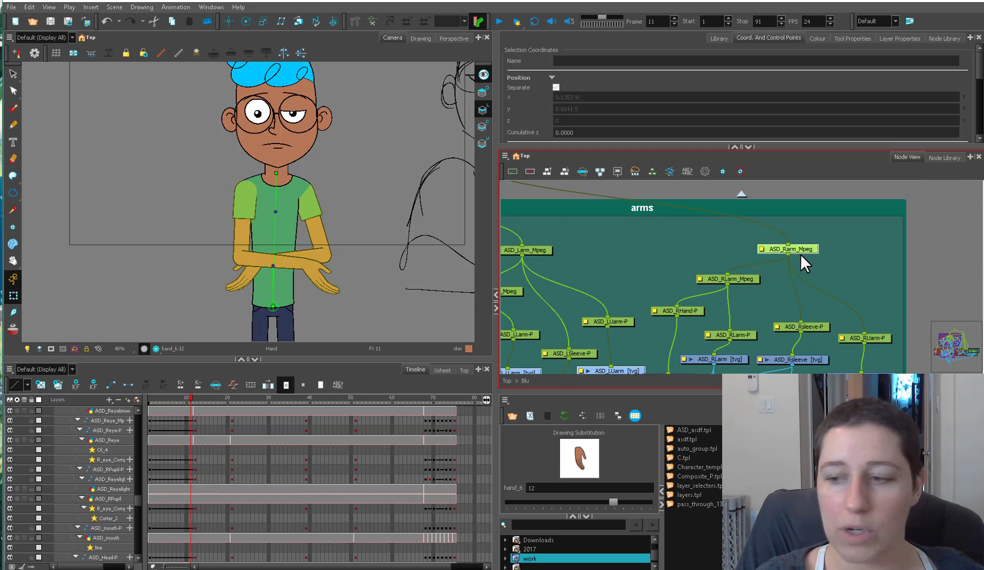
{"action": "left_click_drag", "start_coordinate": [672, 332], "coordinate": [776, 224]}
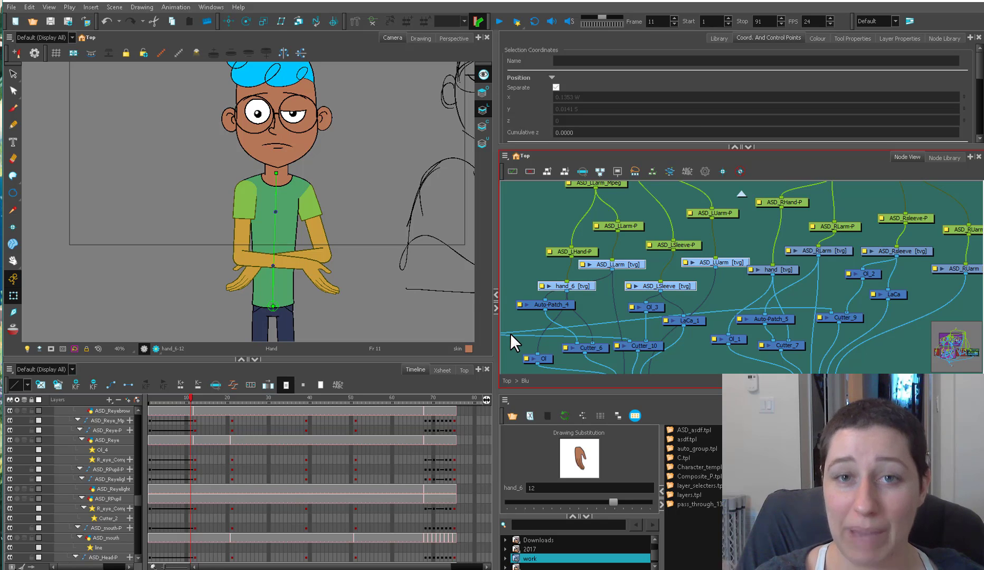
Select the left hand, forearm, upper arm and sleeve drawings on the character
{"action": "left_click_drag", "start_coordinate": [651, 256], "coordinate": [636, 287]}
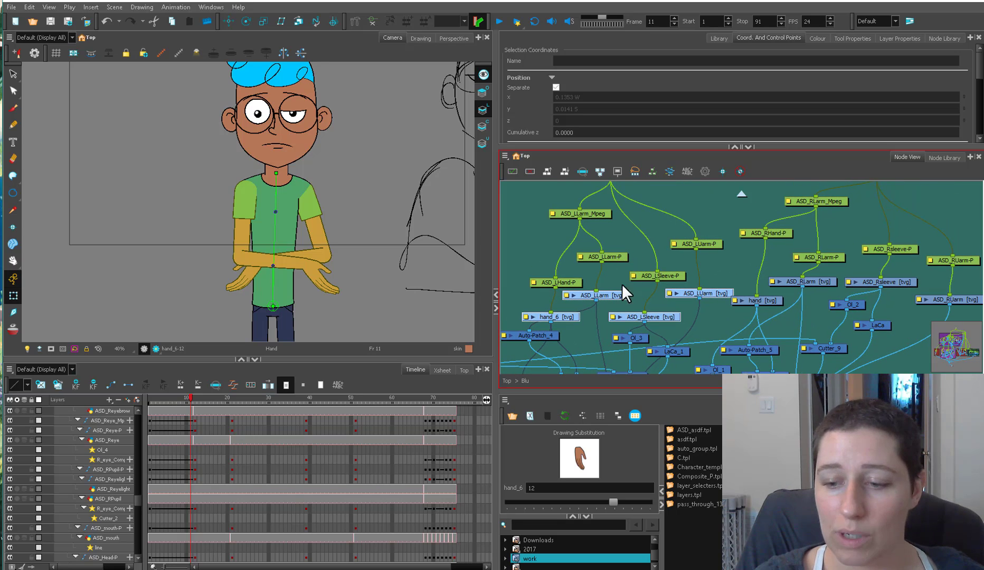
{"action": "left_click", "coordinate": [450, 274]}
{"action": "left_click", "coordinate": [314, 275]}
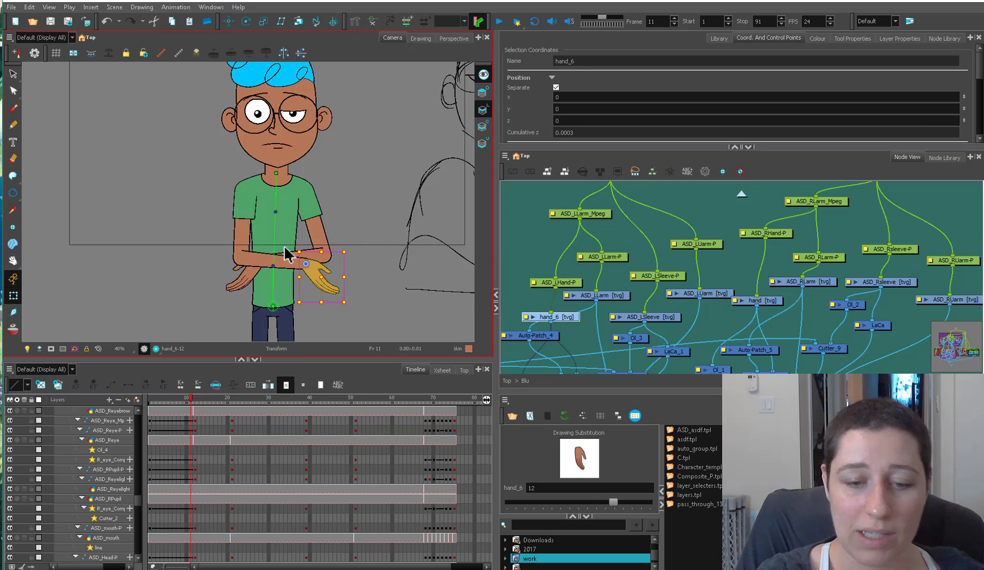
{"action": "left_click", "coordinate": [253, 251], "text": "shift"}
{"action": "left_click", "coordinate": [243, 228], "text": "shift"}
{"action": "left_click", "coordinate": [245, 206], "text": "shift"}
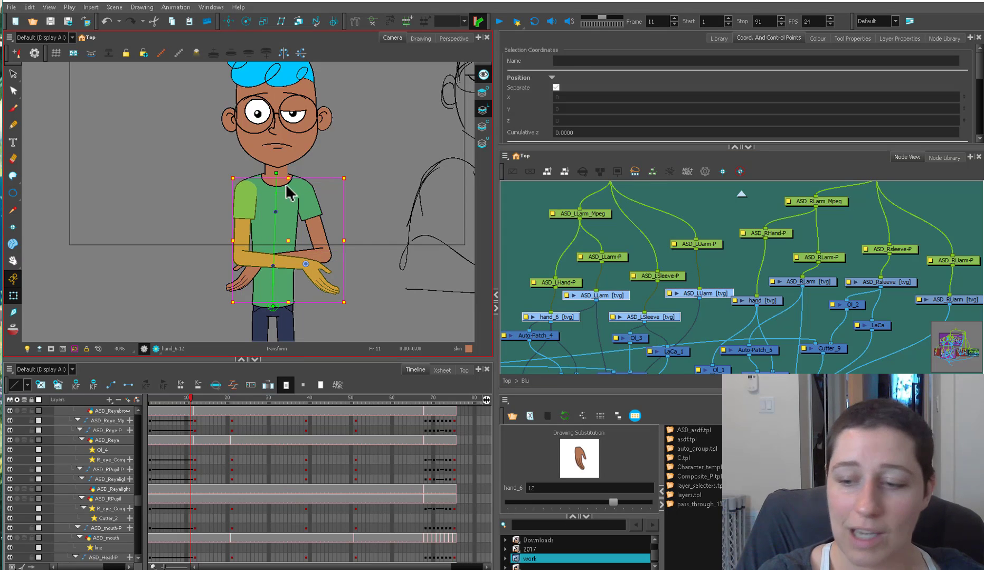
Rearrange the ASD_LHand-P, ASD_LLarm-P, ASD_LSleeve-P and ASD_LUarm-P pegs in the arms group
{"action": "left_click_drag", "start_coordinate": [572, 282], "coordinate": [564, 270]}
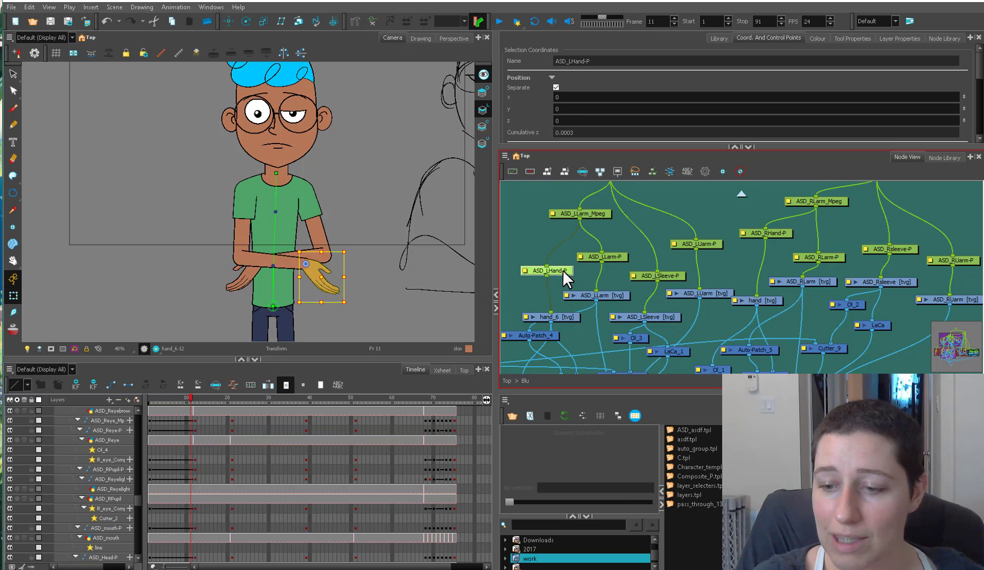
{"action": "left_click_drag", "start_coordinate": [622, 259], "coordinate": [610, 261]}
{"action": "mouse_move", "coordinate": [676, 273]}
{"action": "left_mouse_down"}
{"action": "mouse_move", "coordinate": [669, 264]}
{"action": "mouse_move", "coordinate": [702, 246]}
{"action": "left_mouse_up"}
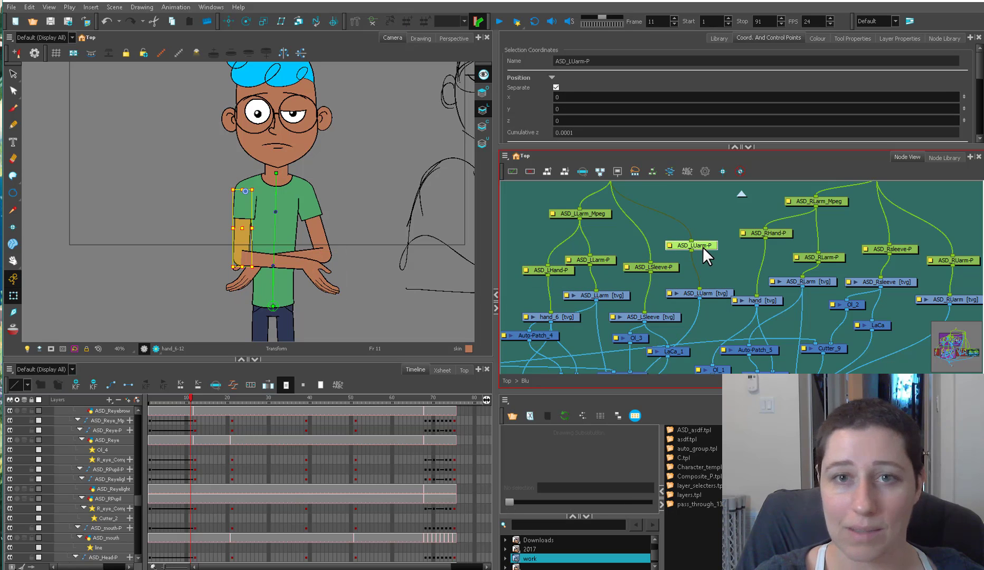
Locate the ASD_LUarm-P layer in the timeline and select the whole left arm's ASD_Larm_Mpeg peg
{"action": "key", "text": "o"}
{"action": "left_click", "coordinate": [116, 413]}
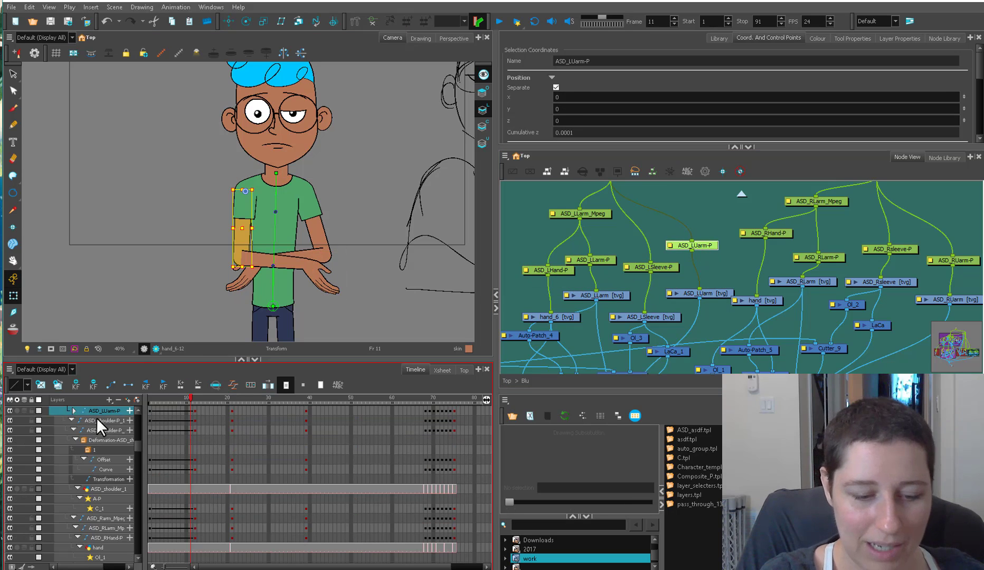
{"action": "scroll", "coordinate": [106, 419], "scroll_direction": "up", "scroll_amount": 2}
{"action": "left_click", "coordinate": [75, 430]}
{"action": "left_click_drag", "start_coordinate": [680, 231], "coordinate": [680, 238]}
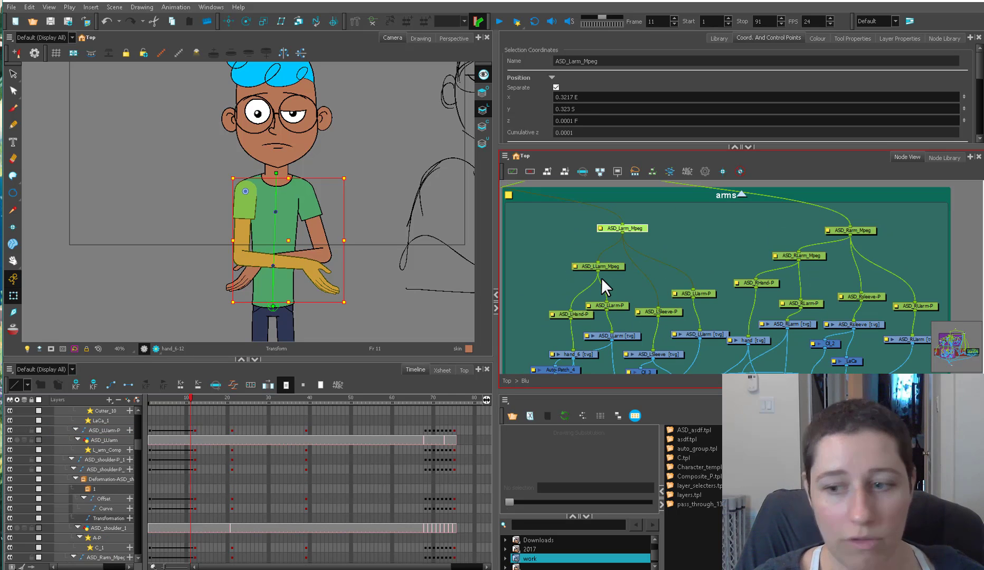
Try to transform both arms together through the ASD_Rarm_Mpeg and ASD_Larm_Mpeg pegs
{"action": "left_click", "coordinate": [867, 230]}
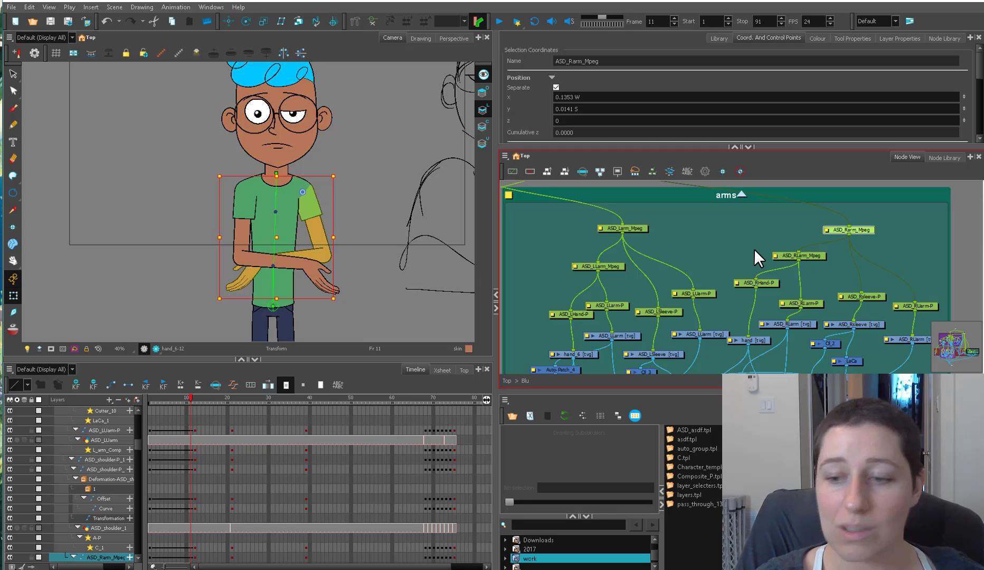
{"action": "left_click", "coordinate": [641, 229], "text": "ctrl"}
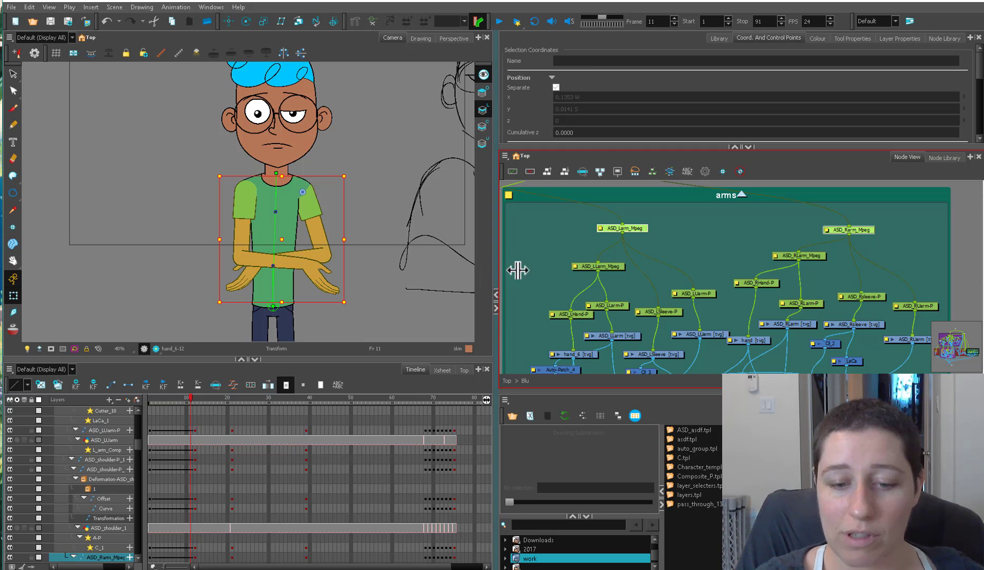
{"action": "left_click_drag", "start_coordinate": [298, 299], "coordinate": [263, 290]}
{"action": "key", "text": "ctrl+z"}
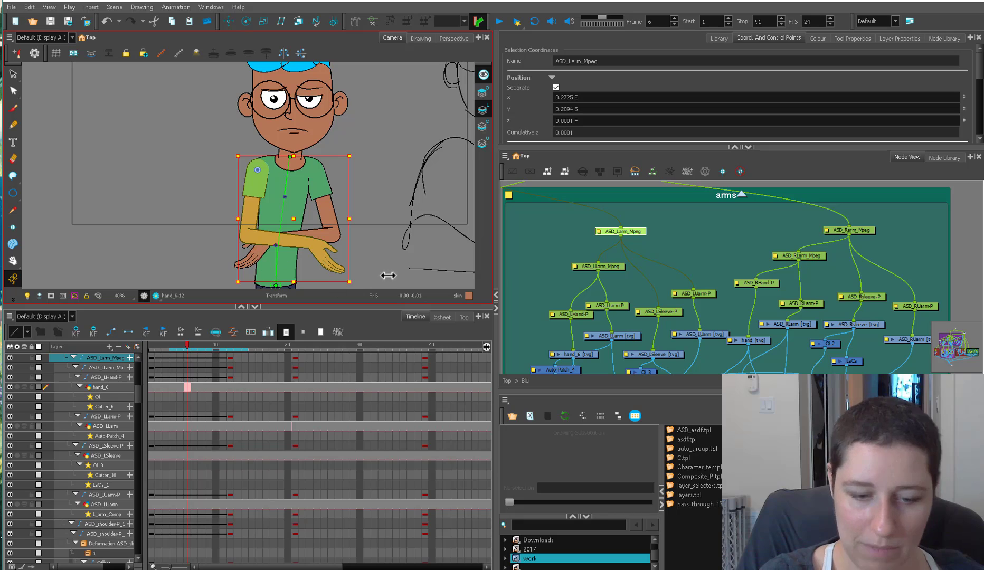
At frame 6, add the right hand, forearm, upper arm and sleeve drawings to the ASD_Larm_Mpeg selection and try skewing both arms
{"action": "left_click_drag", "start_coordinate": [217, 344], "coordinate": [192, 349]}
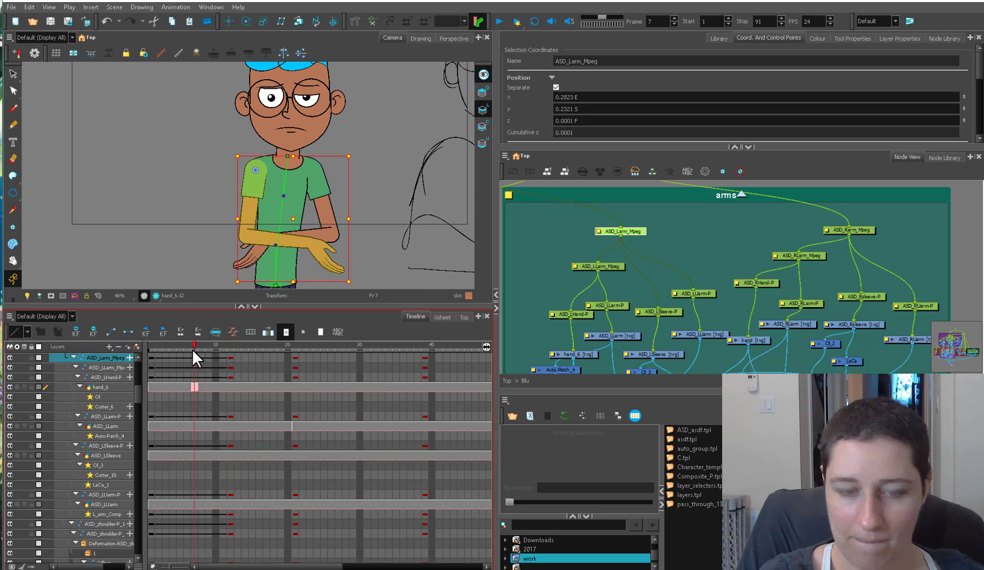
{"action": "left_click", "coordinate": [262, 253], "text": "shift"}
{"action": "left_click", "coordinate": [313, 232], "text": "shift"}
{"action": "left_click", "coordinate": [324, 208], "text": "shift"}
{"action": "left_click", "coordinate": [325, 185], "text": "shift"}
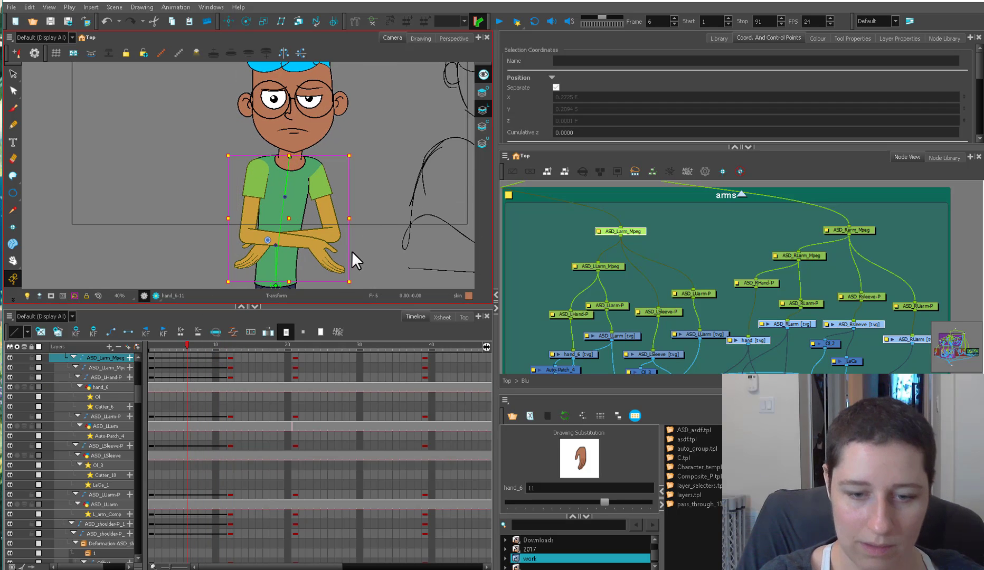
{"action": "key", "text": "1"}
{"action": "left_click_drag", "start_coordinate": [316, 261], "coordinate": [270, 262]}
{"action": "key", "text": "ctrl+z"}
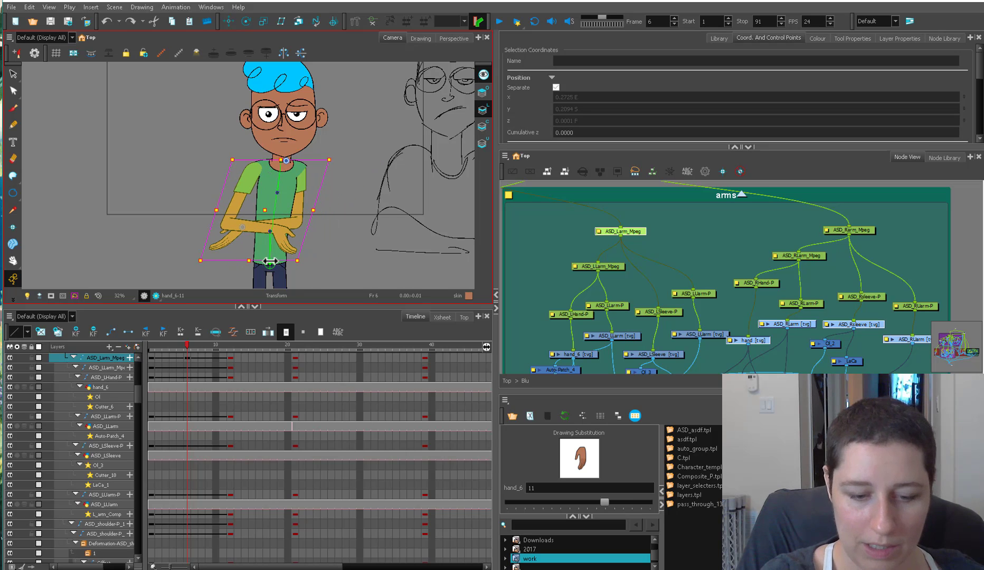
{"action": "key", "text": "ctrl+z"}
Select the ASD_RLarm-P peg and check its keyframes in the timeline
{"action": "left_click", "coordinate": [794, 303]}
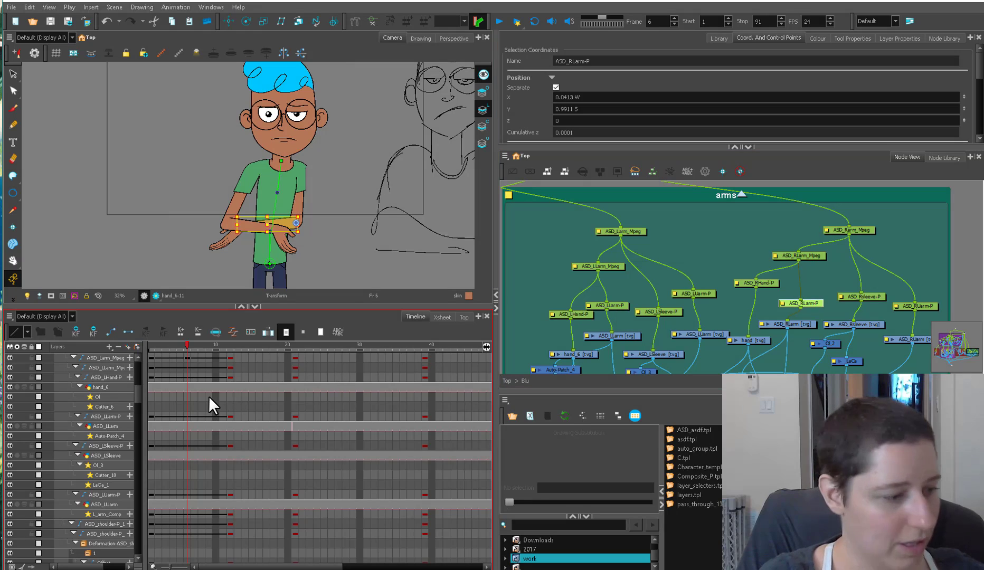
{"action": "scroll", "coordinate": [133, 357], "scroll_direction": "up", "scroll_amount": 1}
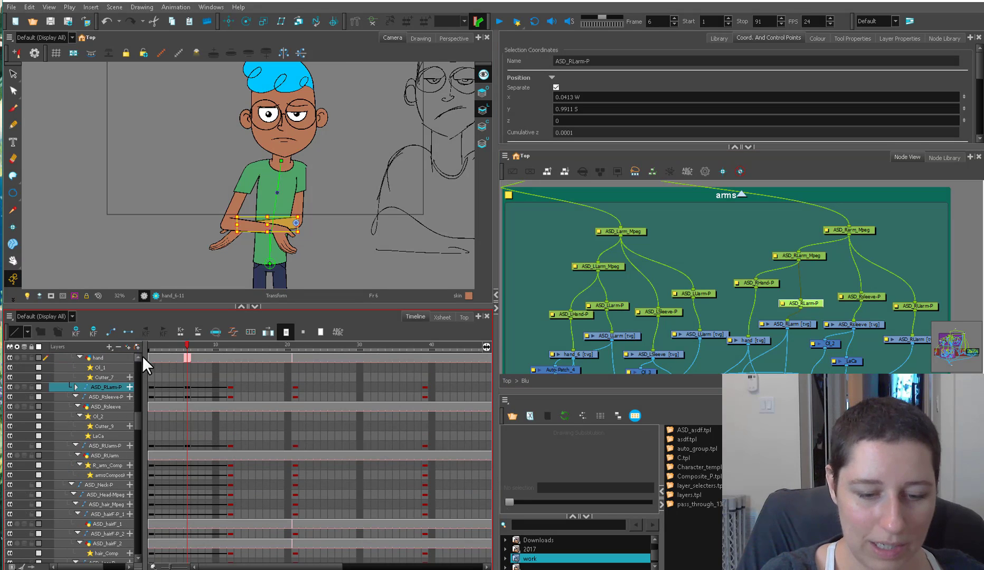
{"action": "scroll", "coordinate": [140, 364], "scroll_direction": "up", "scroll_amount": 1}
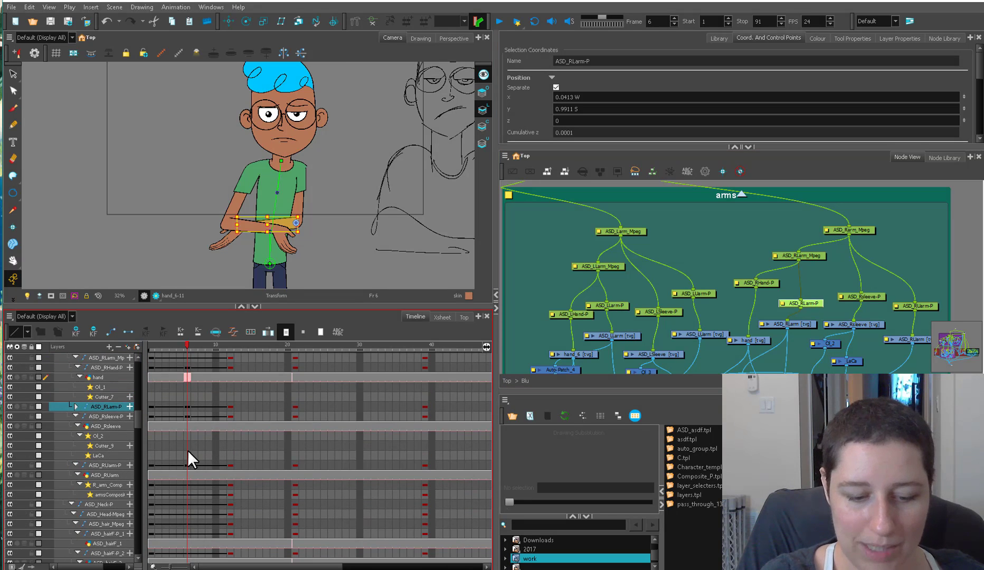
Spread out the ASD_RHand-P, ASD_RLarm-P, ASD_Rsleeve-P and ASD_RUarm-P pegs beneath ASD_Rarm_Mpeg
{"action": "left_click_drag", "start_coordinate": [771, 286], "coordinate": [814, 296]}
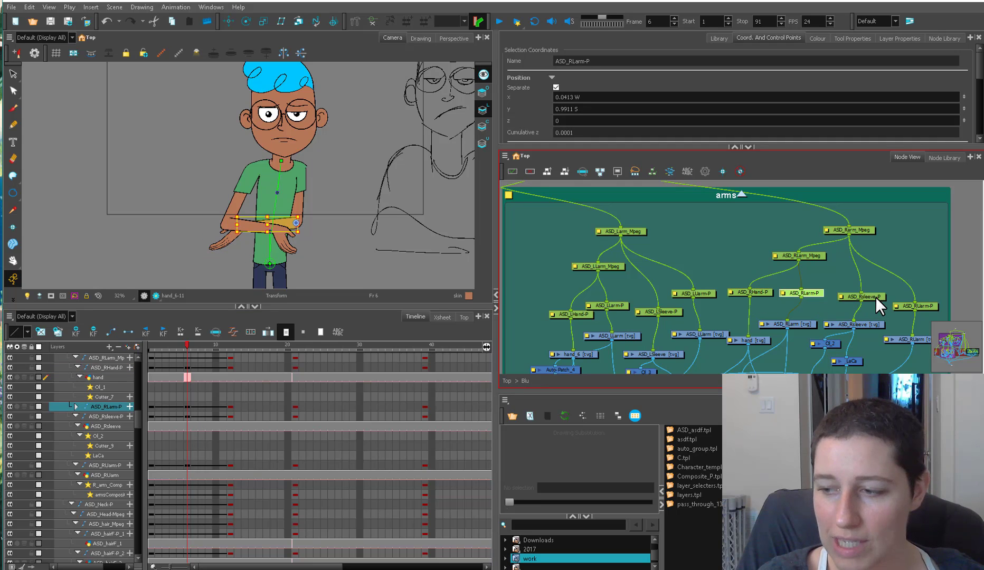
{"action": "left_click_drag", "start_coordinate": [876, 296], "coordinate": [928, 295]}
{"action": "left_click_drag", "start_coordinate": [852, 228], "coordinate": [857, 220]}
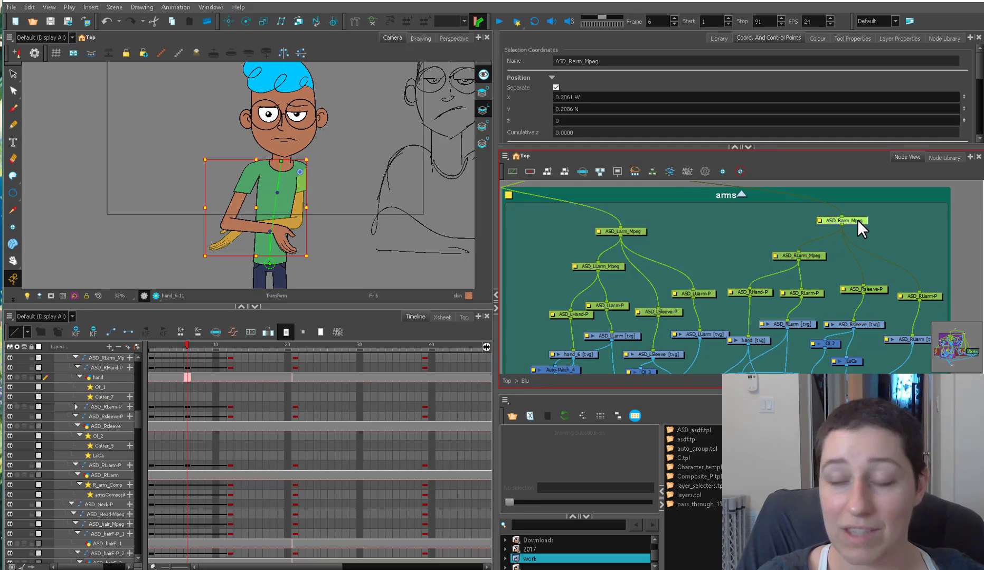
Review the arm poses from frame 5 to frame 7 and select the right forearm's ASD_RLarm_Mpeg peg
{"action": "left_click", "coordinate": [176, 346]}
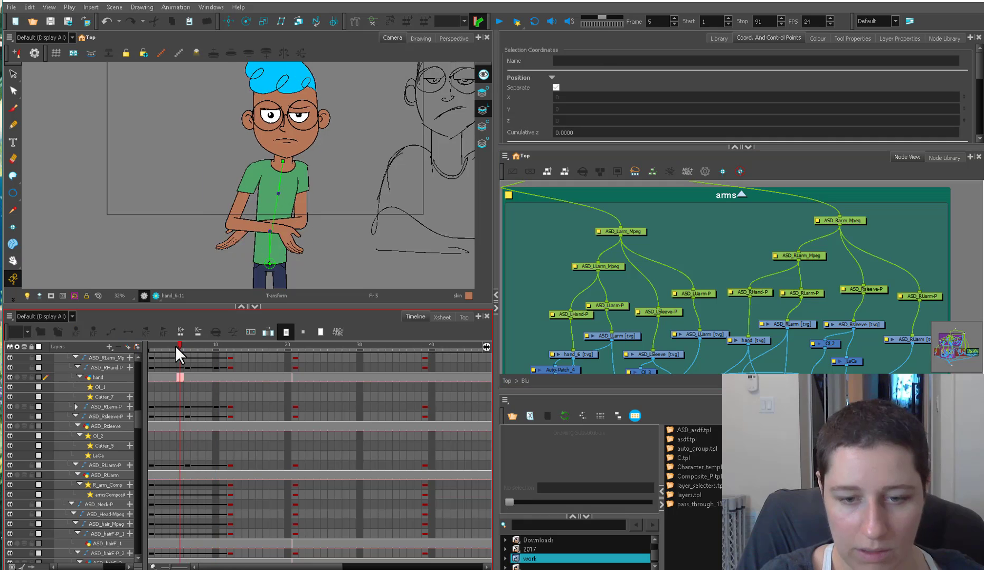
{"action": "mouse_move", "coordinate": [176, 346]}
{"action": "left_mouse_down"}
{"action": "mouse_move", "coordinate": [239, 335]}
{"action": "mouse_move", "coordinate": [177, 366]}
{"action": "mouse_move", "coordinate": [237, 357]}
{"action": "mouse_move", "coordinate": [185, 382]}
{"action": "mouse_move", "coordinate": [224, 375]}
{"action": "mouse_move", "coordinate": [193, 348]}
{"action": "left_mouse_up"}
{"action": "left_click", "coordinate": [302, 221]}
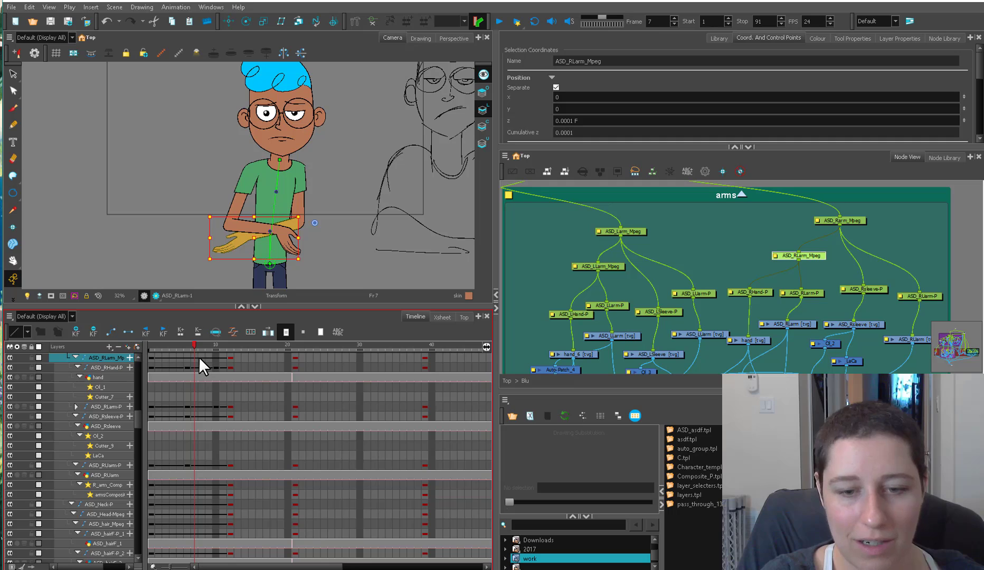
{"action": "left_click_drag", "start_coordinate": [316, 256], "coordinate": [296, 269]}
{"action": "key", "text": "2"}
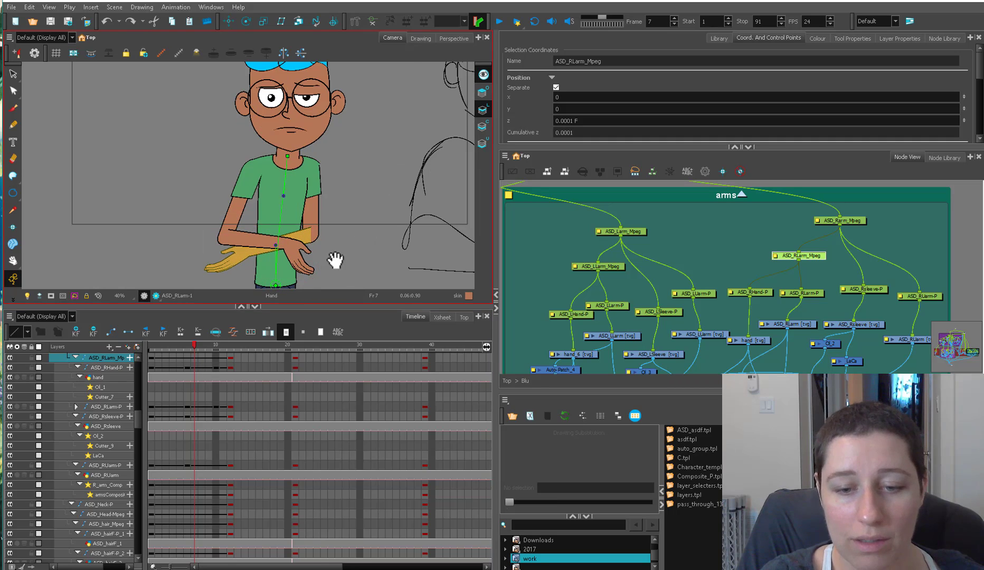
Move the ASD_RLarm-P forearm away from the elbow at frame 7 and compare its pivot with that of ASD_RLarm_Mpeg
{"action": "left_click", "coordinate": [812, 292]}
{"action": "left_click_drag", "start_coordinate": [296, 261], "coordinate": [372, 209]}
{"action": "left_click", "coordinate": [807, 256]}
{"action": "left_click", "coordinate": [808, 293]}
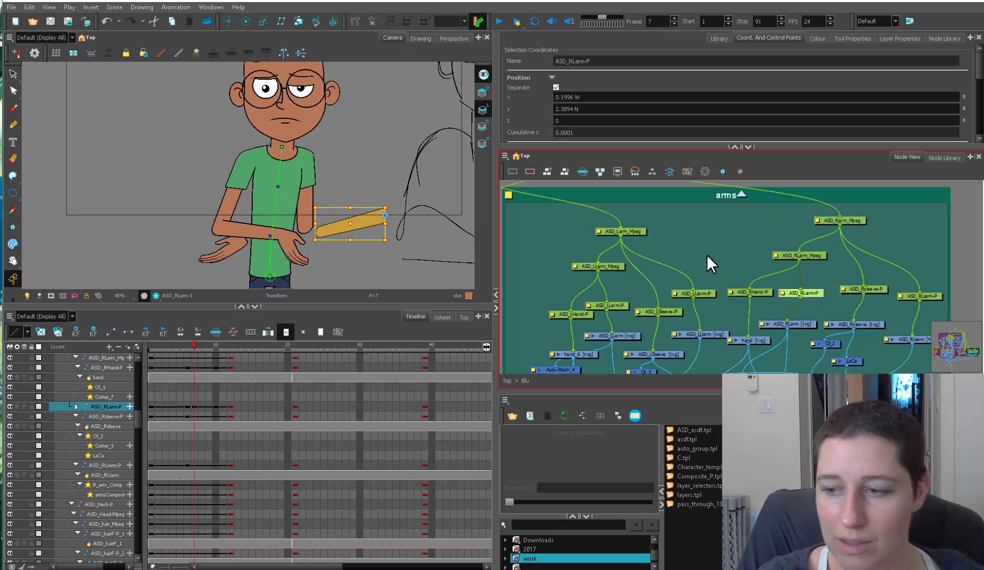
{"action": "left_click", "coordinate": [815, 255]}
{"action": "left_click", "coordinate": [809, 293]}
{"action": "mouse_move", "coordinate": [811, 255]}
{"action": "left_mouse_down"}
{"action": "mouse_move", "coordinate": [770, 240]}
{"action": "mouse_move", "coordinate": [808, 249]}
{"action": "left_mouse_up"}
Try to rotate and reposition the right forearm and hand through ASD_RLarm_Mpeg at frame 7, and undo the edits
{"action": "left_click", "coordinate": [353, 222]}
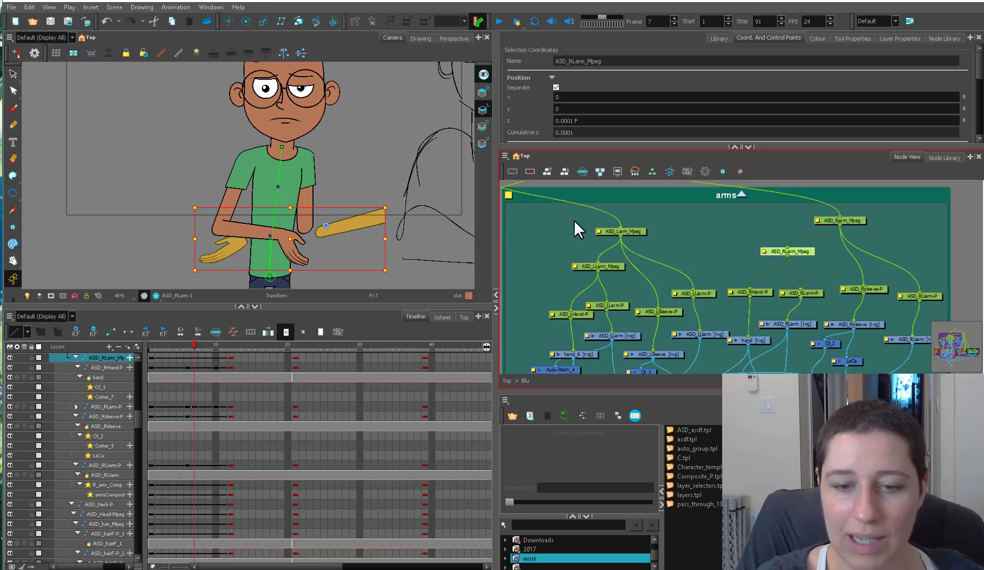
{"action": "left_click_drag", "start_coordinate": [343, 223], "coordinate": [391, 180]}
{"action": "left_click_drag", "start_coordinate": [390, 180], "coordinate": [388, 182]}
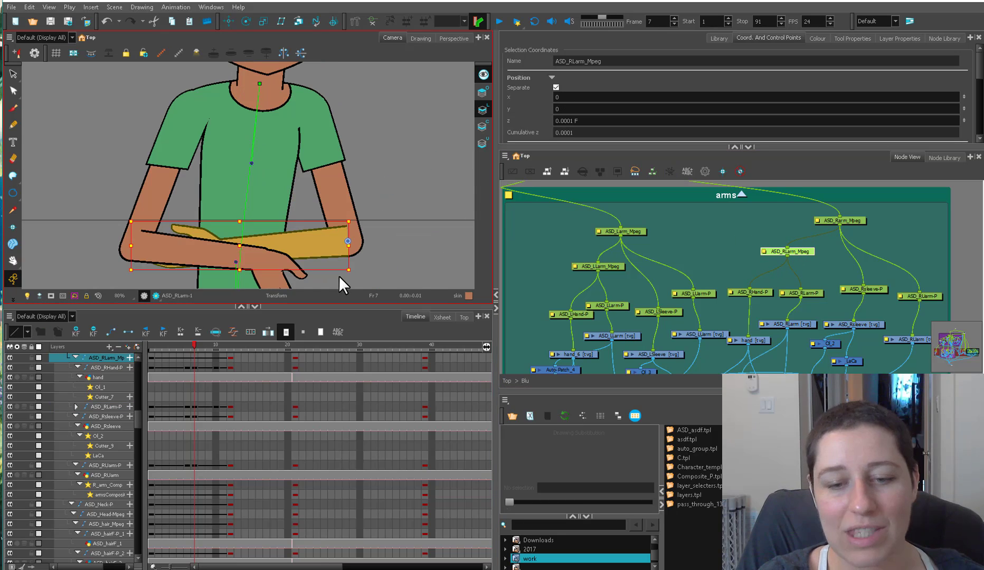
{"action": "left_click_drag", "start_coordinate": [327, 250], "coordinate": [328, 259]}
{"action": "left_click", "coordinate": [340, 277]}
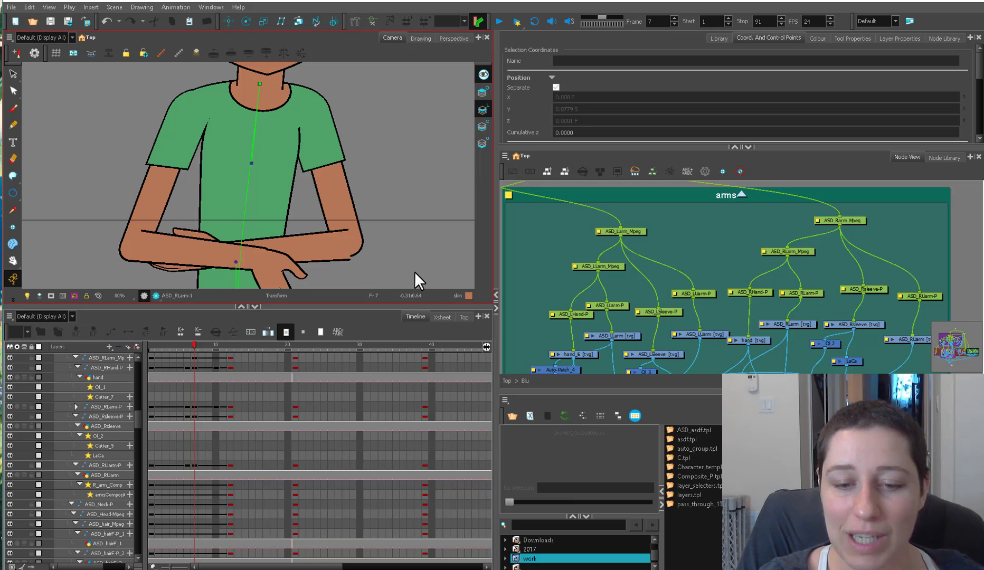
{"action": "key", "text": "ctrl+z"}
At frame 5, skew both arms together through the ASD_Larm_Mpeg and ASD_Rarm_Mpeg pegs
{"action": "left_click", "coordinate": [180, 377]}
{"action": "scroll", "coordinate": [686, 238], "scroll_direction": "down", "scroll_amount": 1}
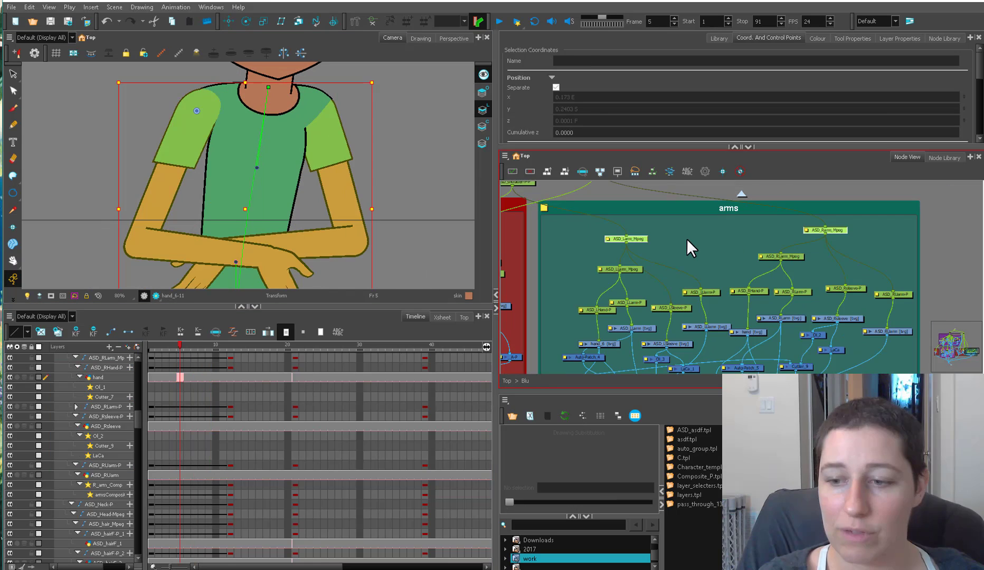
{"action": "scroll", "coordinate": [421, 266], "scroll_direction": "down", "scroll_amount": 2}
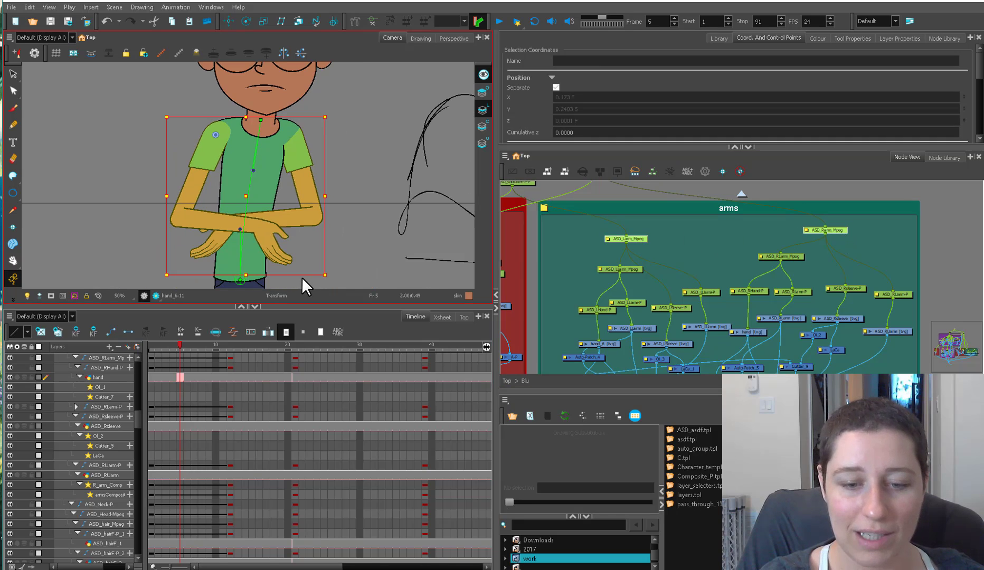
{"action": "left_click_drag", "start_coordinate": [302, 277], "coordinate": [316, 273]}
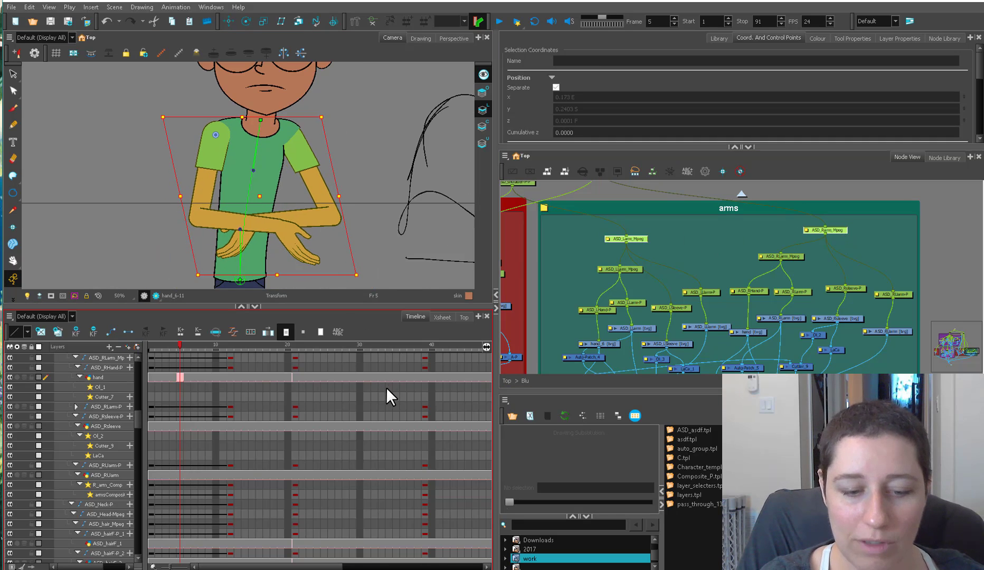
Check ASD_RLarm-P and ASD_Rsleeve-P for keys at frame 5, and select the right forearm and hand's parent peg ASD_RLarm_Mpeg
{"action": "left_click", "coordinate": [178, 407]}
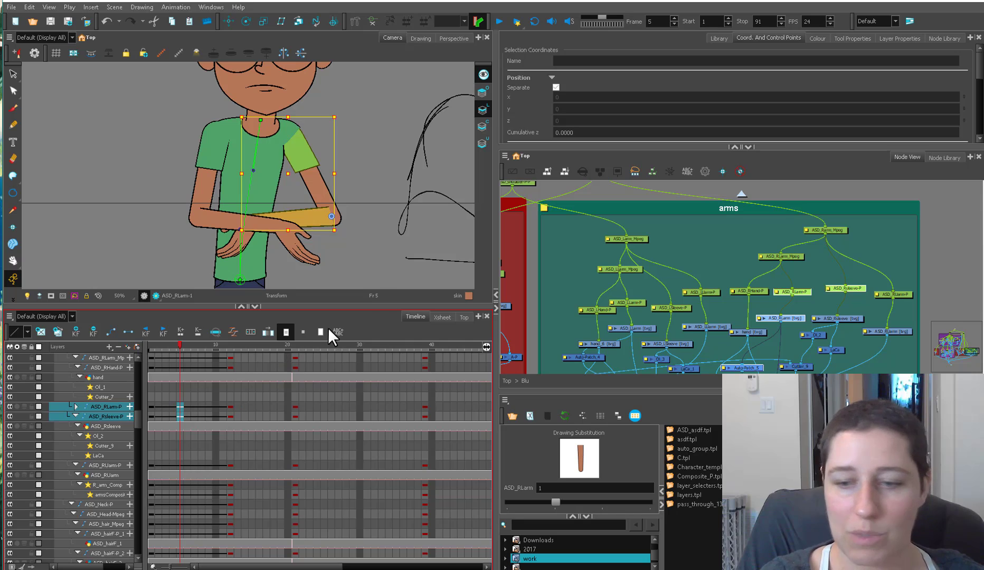
{"action": "left_click", "coordinate": [709, 262]}
{"action": "left_click", "coordinate": [794, 257]}
{"action": "left_click", "coordinate": [348, 247]}
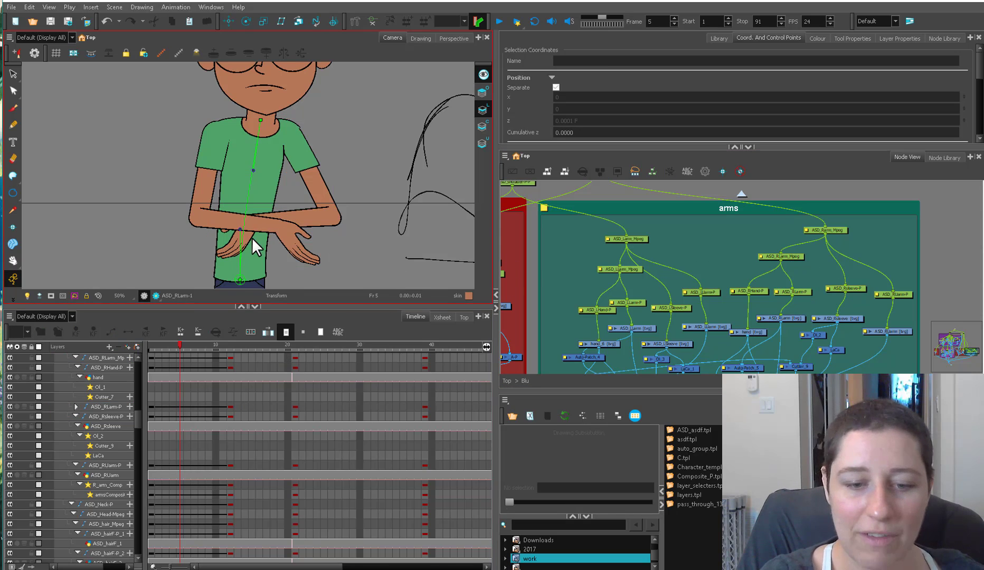
{"action": "left_click", "coordinate": [319, 220]}
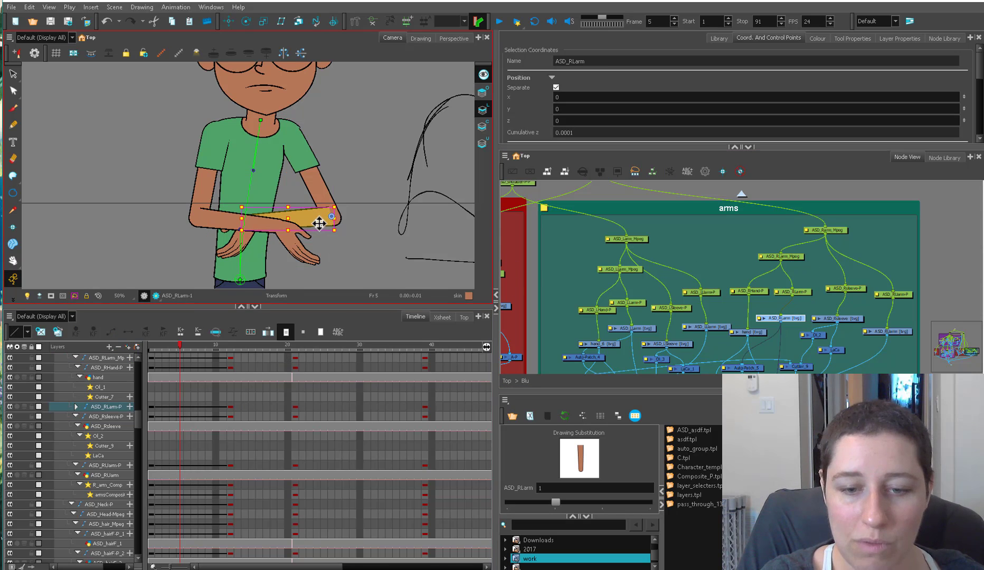
{"action": "left_click", "coordinate": [252, 253]}
{"action": "key", "text": "b"}
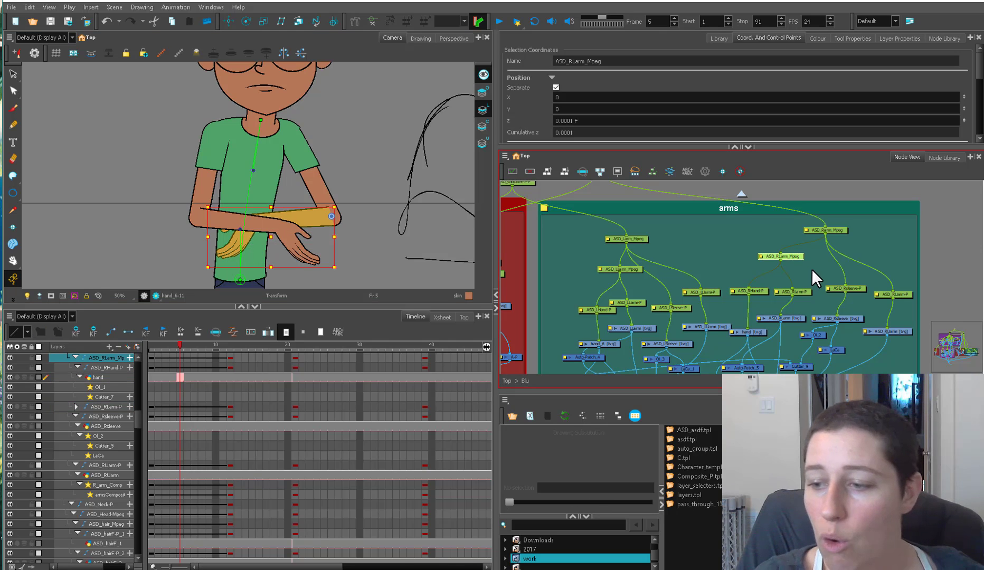
Select the ASD_Rarm_Mpeg and ASD_Larm_Mpeg pegs together in the arms group and locate their layers in the timeline
{"action": "scroll", "coordinate": [792, 256], "scroll_direction": "up", "scroll_amount": 3}
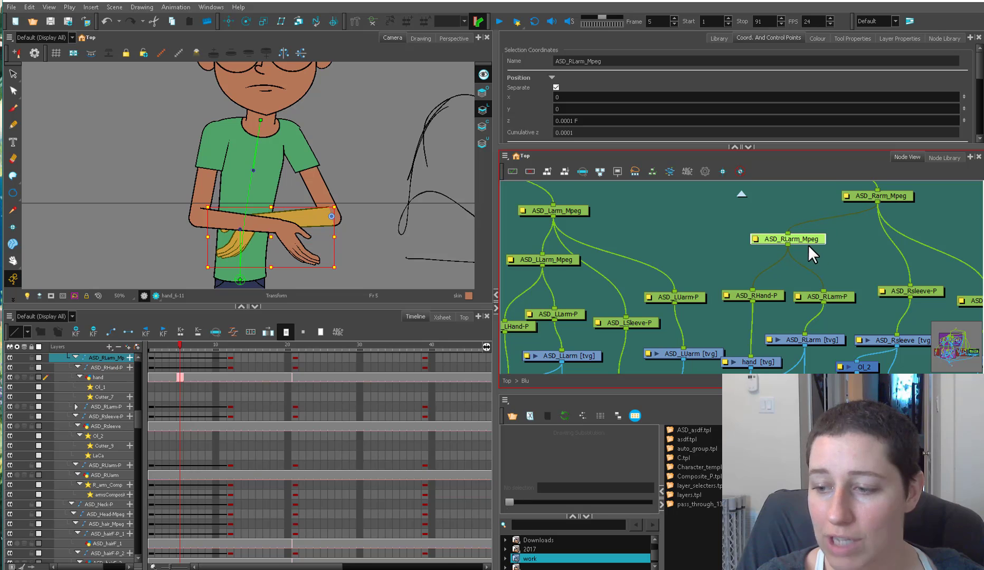
{"action": "left_click_drag", "start_coordinate": [808, 245], "coordinate": [722, 235]}
{"action": "left_click_drag", "start_coordinate": [337, 267], "coordinate": [360, 269]}
{"action": "scroll", "coordinate": [361, 266], "scroll_direction": "down", "scroll_amount": 1}
{"action": "left_click", "coordinate": [712, 228]}
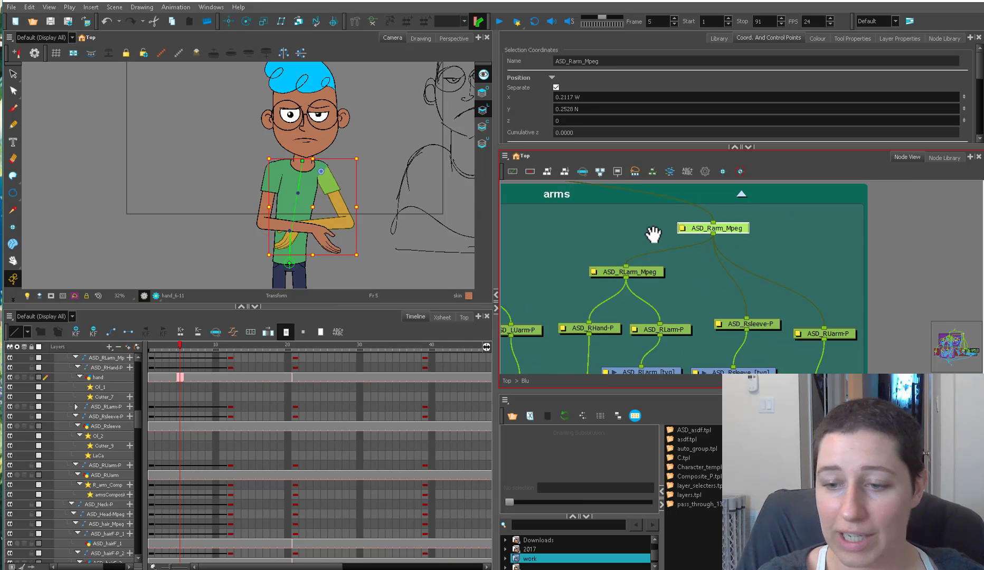
{"action": "left_click_drag", "start_coordinate": [652, 234], "coordinate": [813, 227]}
{"action": "left_click", "coordinate": [554, 237], "text": "shift"}
{"action": "key", "text": "b"}
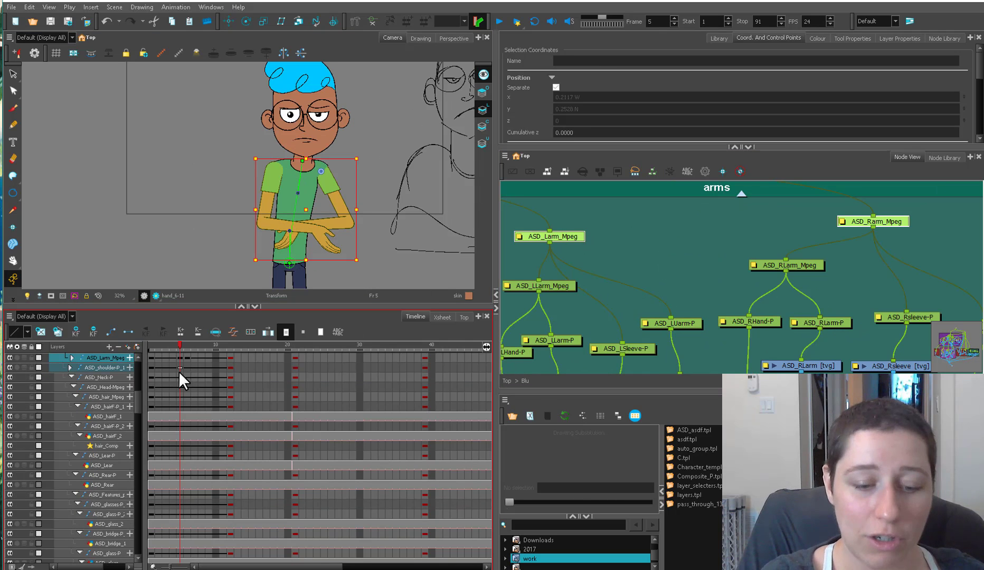
Delete the extra keys on the ASD_Larm_Mpeg layer around frame 5
{"action": "left_click", "coordinate": [181, 358]}
{"action": "left_click_drag", "start_coordinate": [187, 360], "coordinate": [173, 346]}
{"action": "key", "text": "Delete"}
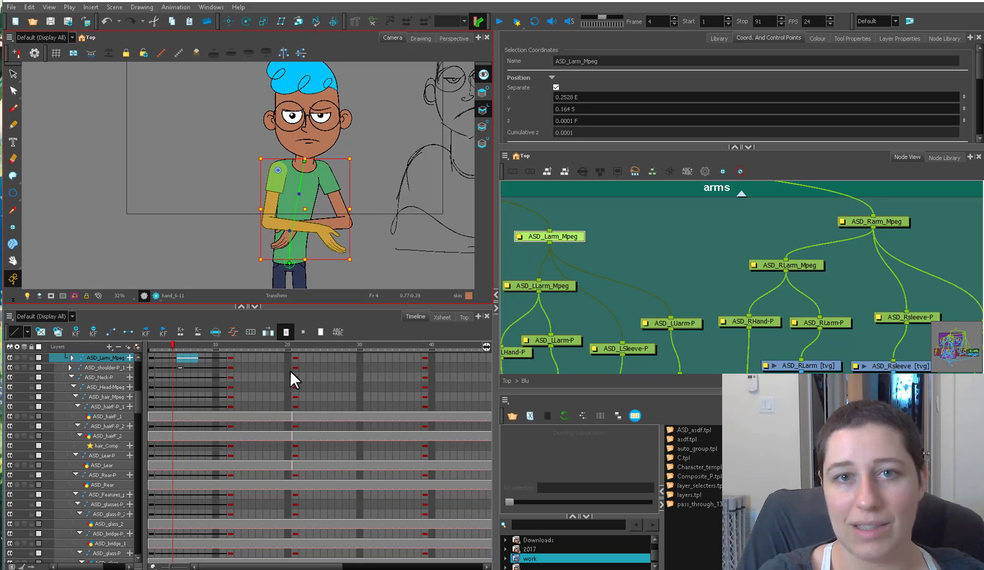
{"action": "left_click", "coordinate": [614, 248]}
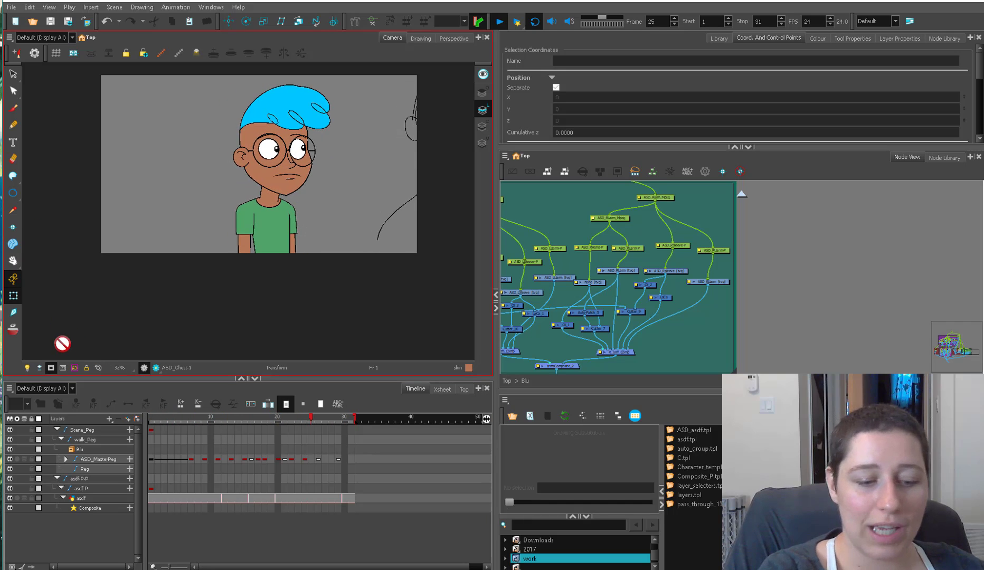
Stop the looping playback and display the top-level node network
{"action": "left_click", "coordinate": [52, 368]}
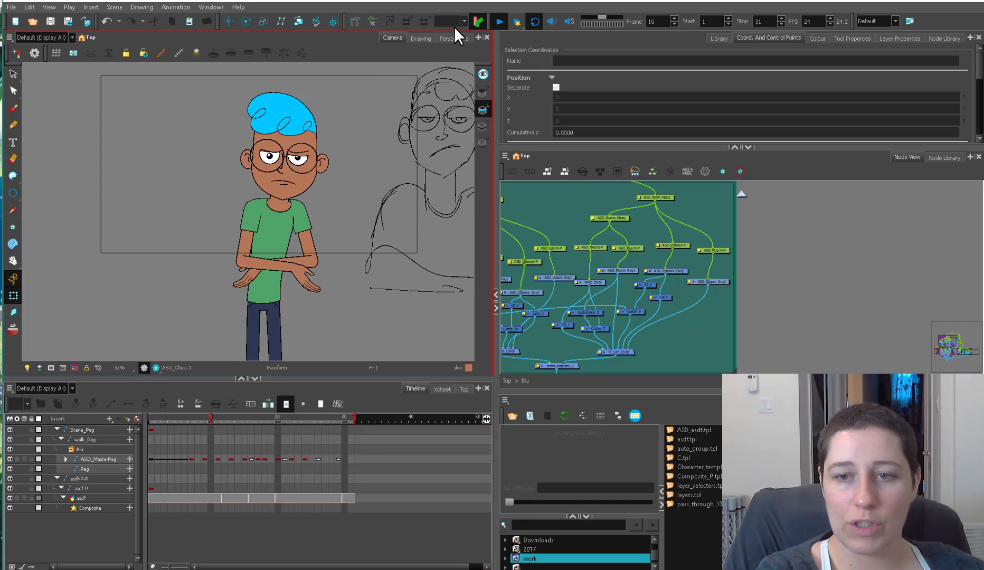
{"action": "left_click", "coordinate": [499, 22]}
{"action": "left_click", "coordinate": [507, 380]}
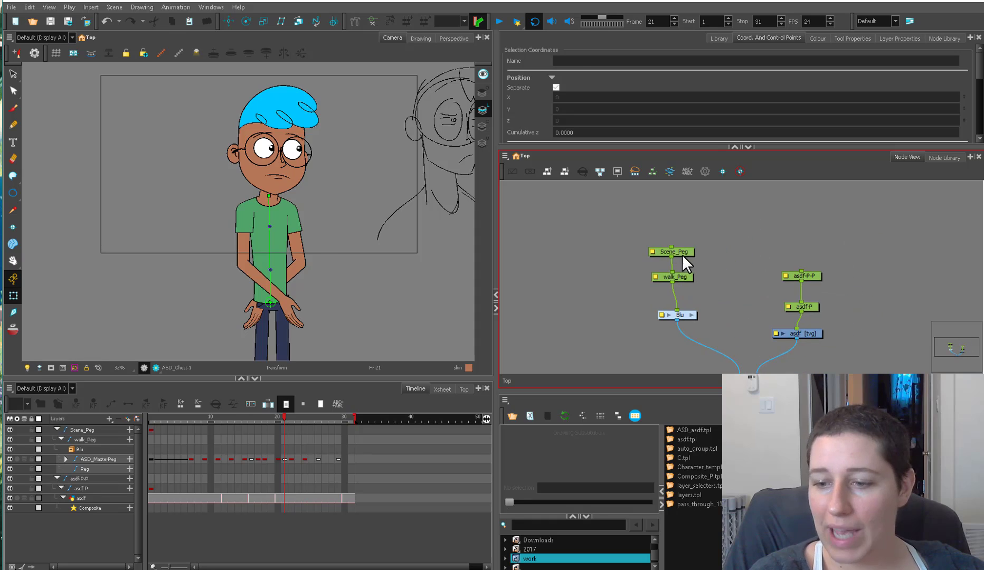
Compare the Scene_Peg and walk_Peg nodes above the Blu group by selecting each in turn
{"action": "left_click", "coordinate": [681, 252]}
{"action": "left_click_drag", "start_coordinate": [685, 251], "coordinate": [687, 272]}
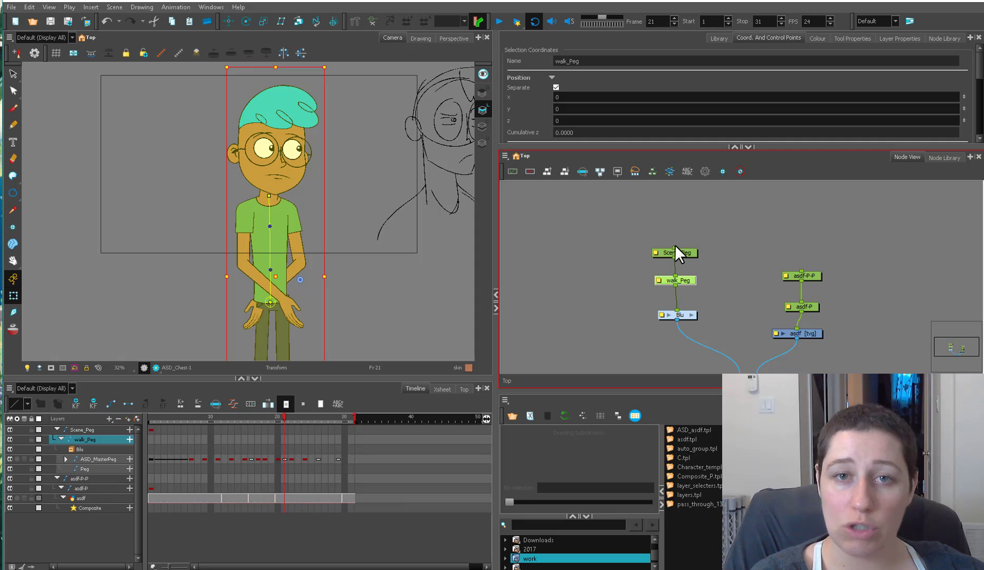
{"action": "left_click", "coordinate": [684, 255]}
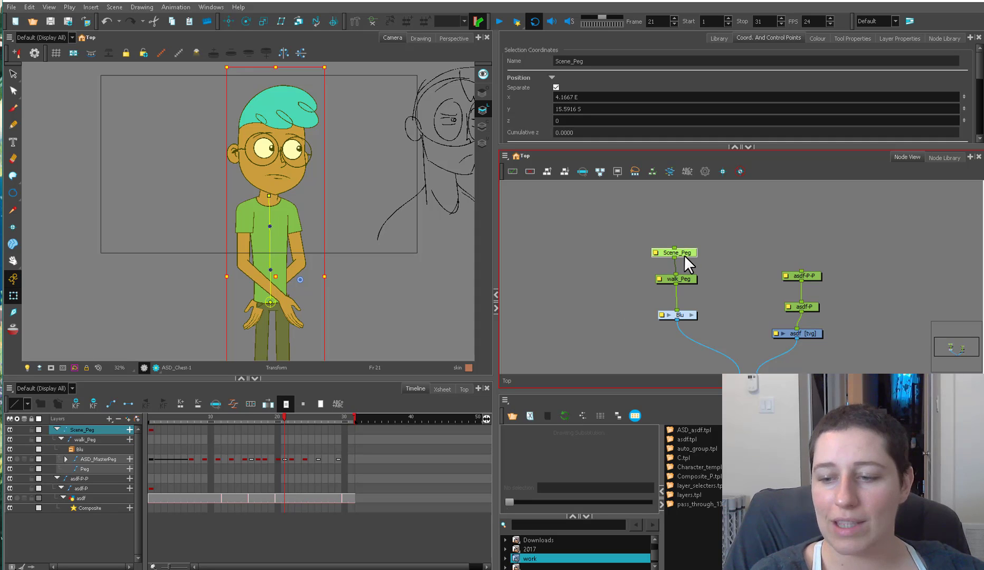
{"action": "left_click", "coordinate": [692, 286]}
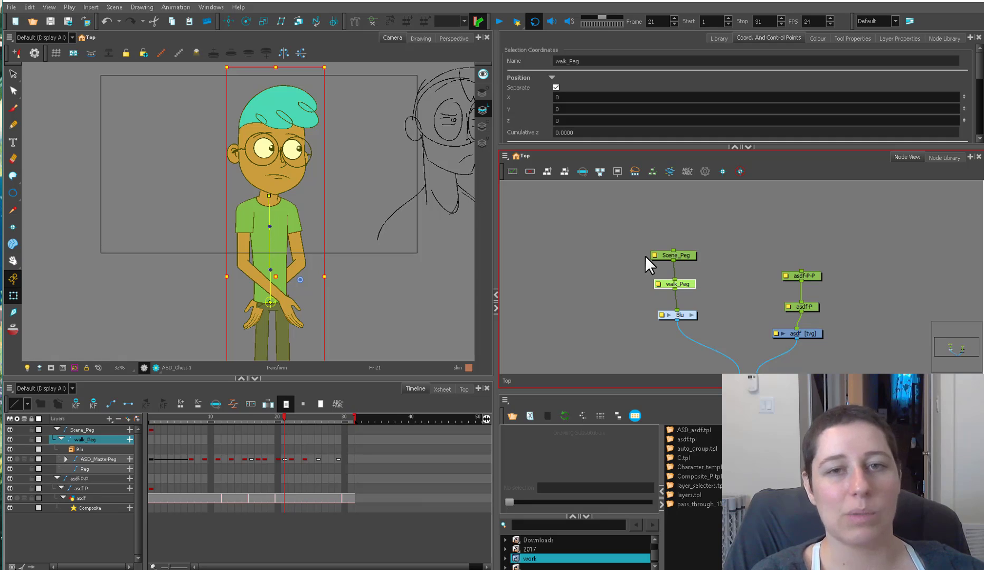
{"action": "left_click", "coordinate": [689, 255]}
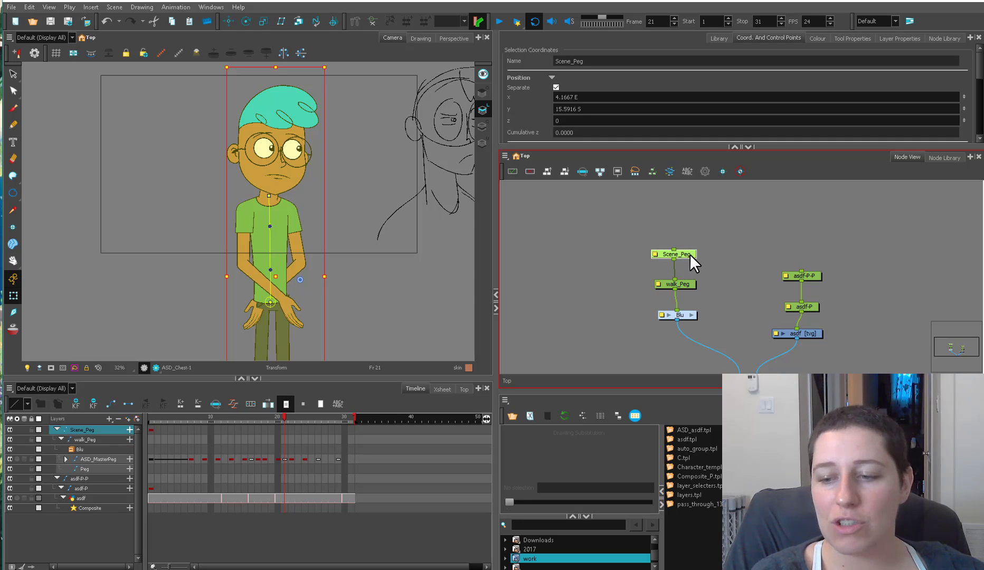
{"action": "left_click", "coordinate": [685, 283]}
{"action": "left_click_drag", "start_coordinate": [684, 258], "coordinate": [679, 282]}
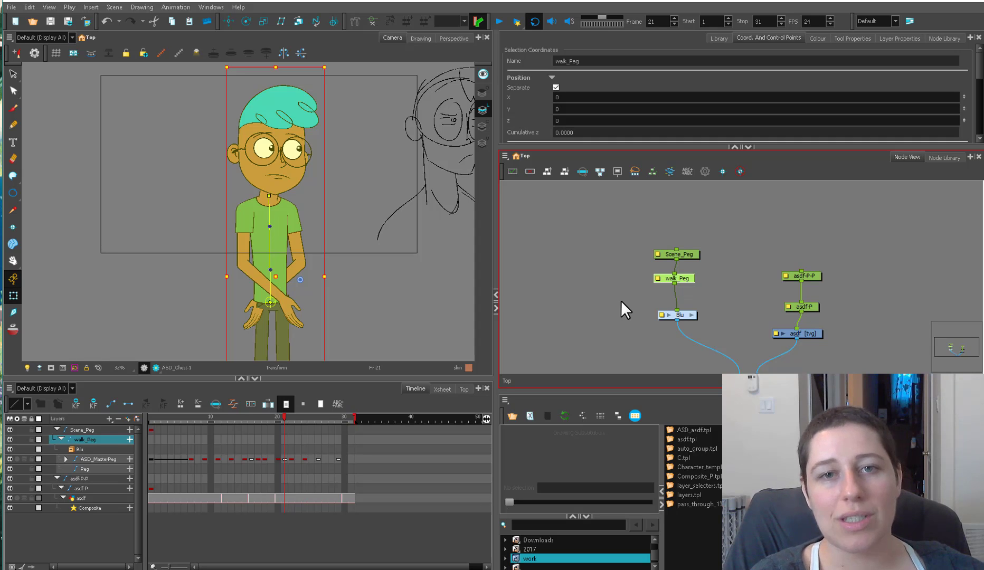
{"action": "left_click", "coordinate": [727, 290]}
Scrub between frames 1 and 28 to compare Blu's poses with the rough sketches
{"action": "left_click", "coordinate": [150, 417]}
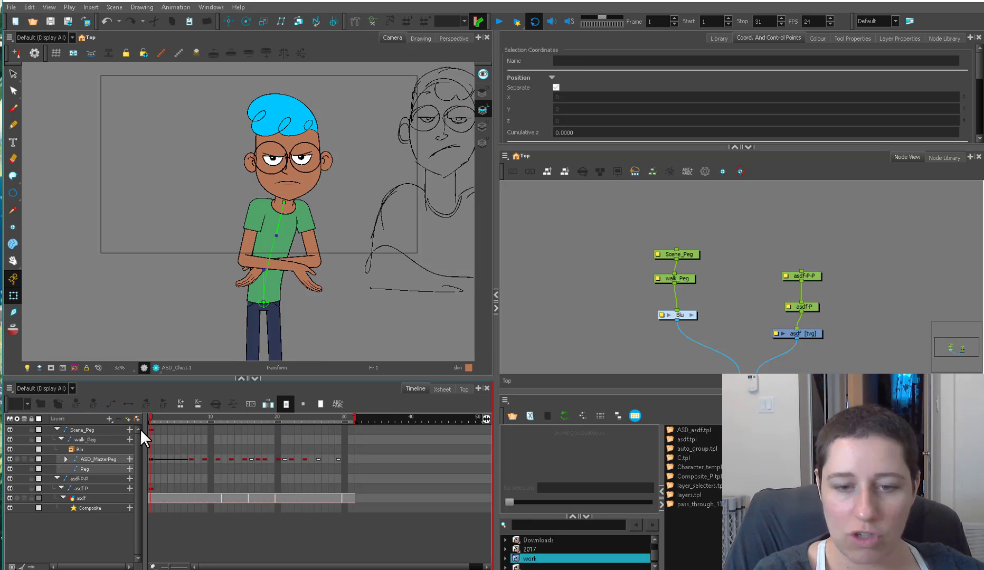
{"action": "key", "text": "1"}
{"action": "left_click", "coordinate": [401, 227]}
{"action": "key", "text": "1"}
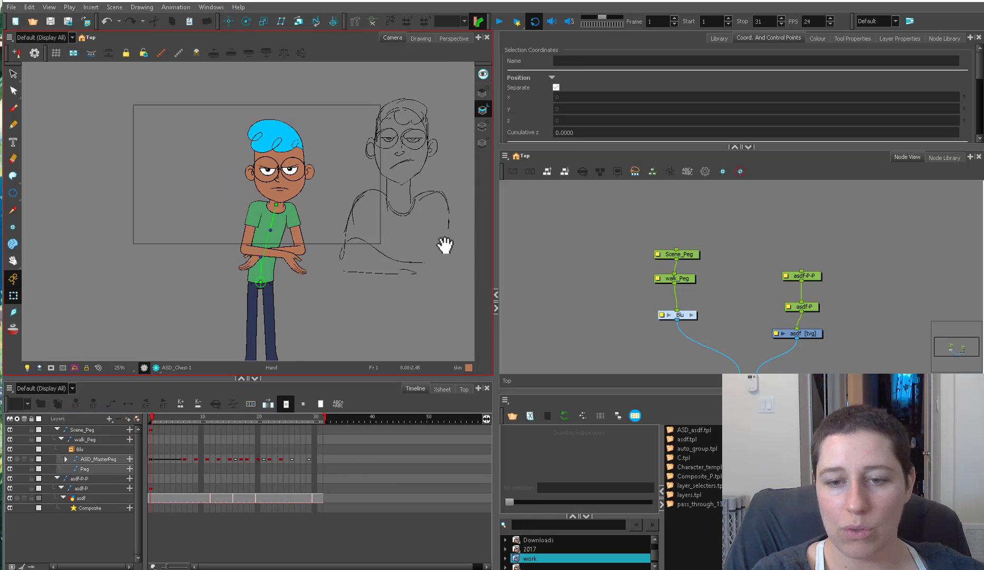
{"action": "left_click_drag", "start_coordinate": [444, 246], "coordinate": [348, 277]}
{"action": "left_click_drag", "start_coordinate": [221, 419], "coordinate": [294, 417]}
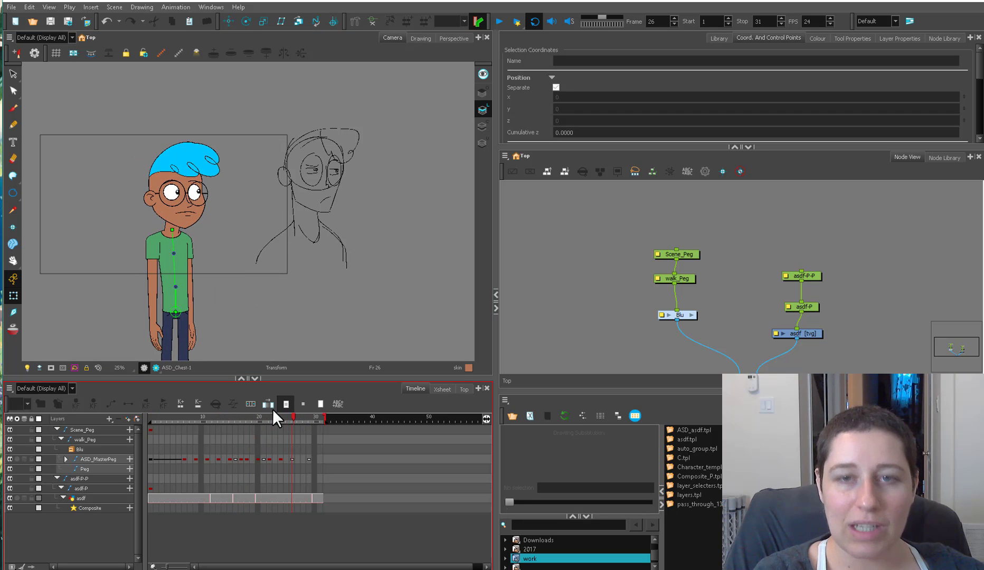
{"action": "left_click", "coordinate": [152, 418]}
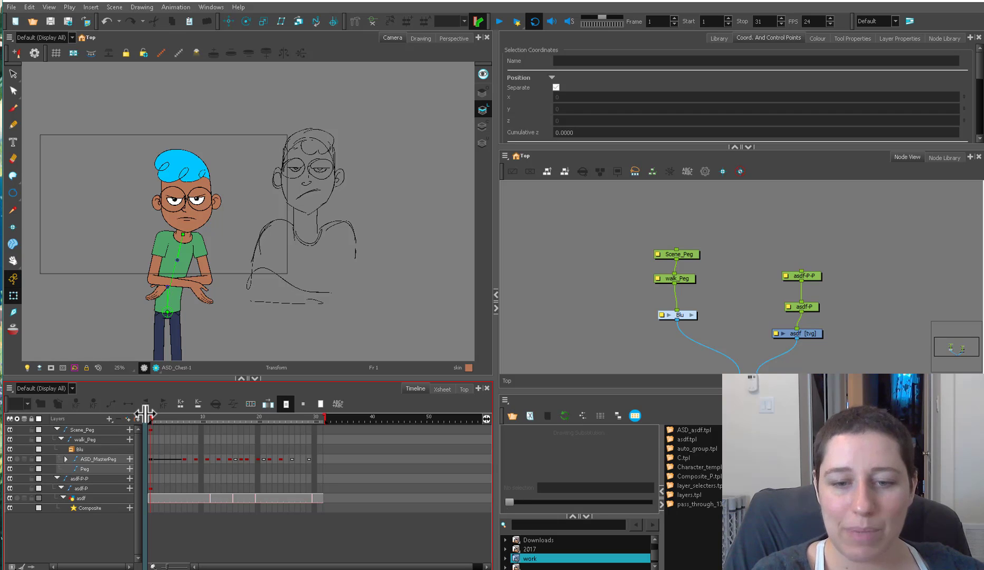
{"action": "left_click", "coordinate": [235, 417]}
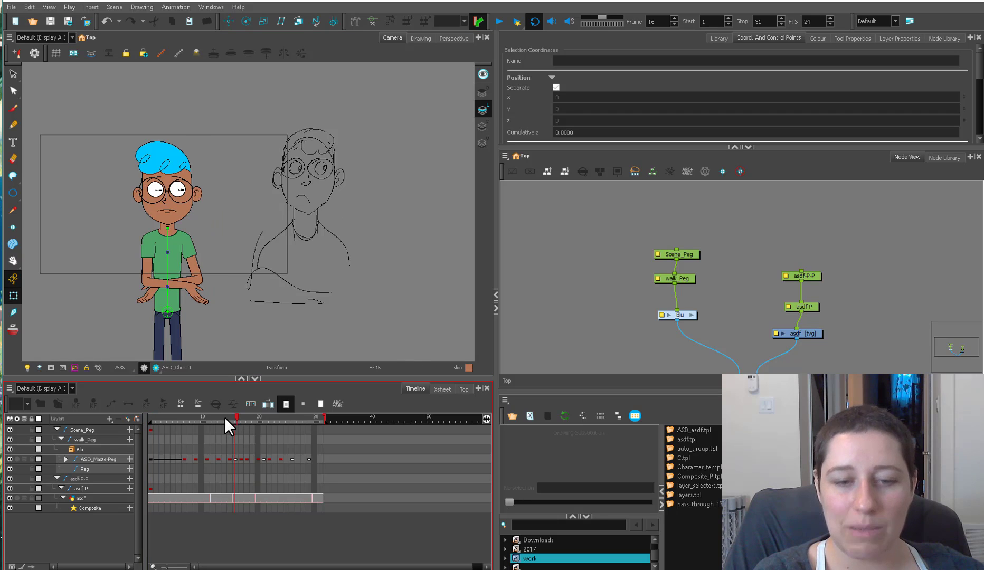
{"action": "mouse_move", "coordinate": [177, 412]}
{"action": "left_mouse_down"}
{"action": "mouse_move", "coordinate": [296, 404]}
{"action": "mouse_move", "coordinate": [140, 428]}
{"action": "left_mouse_up"}
{"action": "left_click_drag", "start_coordinate": [265, 424], "coordinate": [305, 411]}
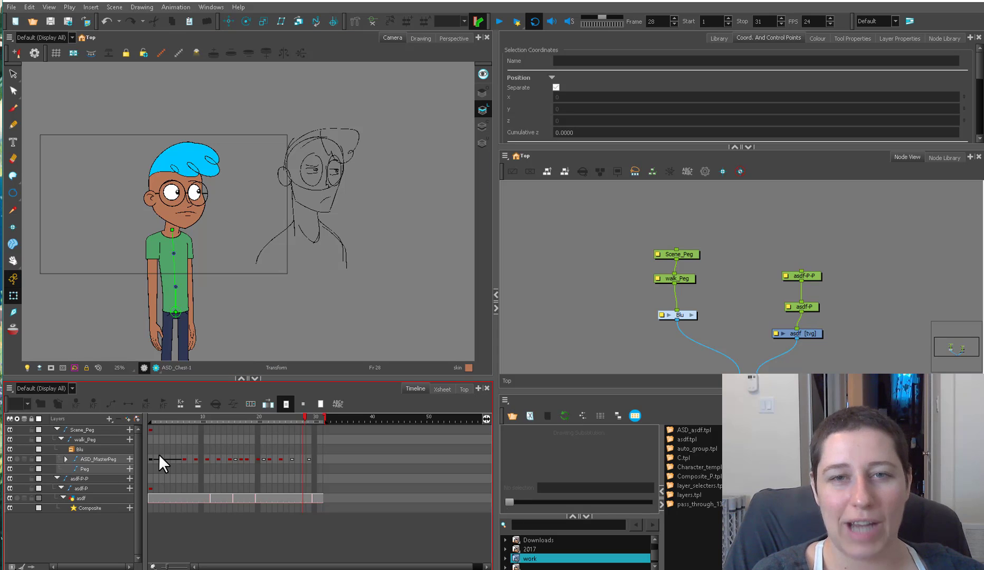
{"action": "left_click_drag", "start_coordinate": [254, 415], "coordinate": [150, 424]}
Select the chest and its parents up to ASD_MasterPeg, try to bend the torso with its deformer at frame 1, and undo it
{"action": "key", "text": "space"}
{"action": "left_click_drag", "start_coordinate": [314, 326], "coordinate": [403, 315]}
{"action": "scroll", "coordinate": [390, 318], "scroll_direction": "up", "scroll_amount": 2}
{"action": "left_click", "coordinate": [283, 255]}
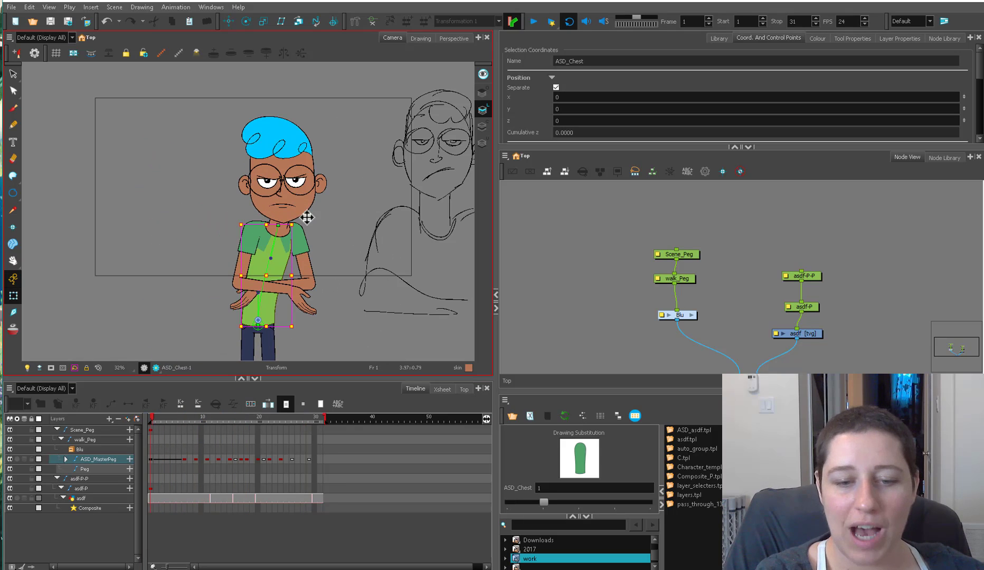
{"action": "key", "text": "b"}
{"action": "key", "text": "b"}
{"action": "key", "text": "b"}
{"action": "key", "text": "b"}
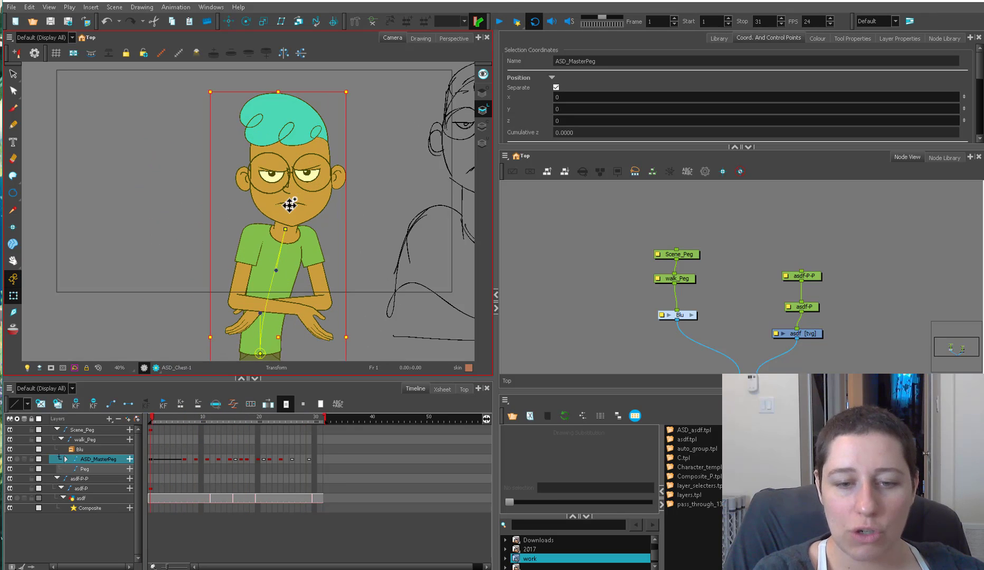
{"action": "left_click_drag", "start_coordinate": [277, 226], "coordinate": [322, 233]}
{"action": "key", "text": "ctrl+z"}
Try to rotate the whole right arm through ASD_Rarm_Mpeg at frame 1, and undo it
{"action": "left_click", "coordinate": [301, 283]}
{"action": "key", "text": "b"}
{"action": "key", "text": "b"}
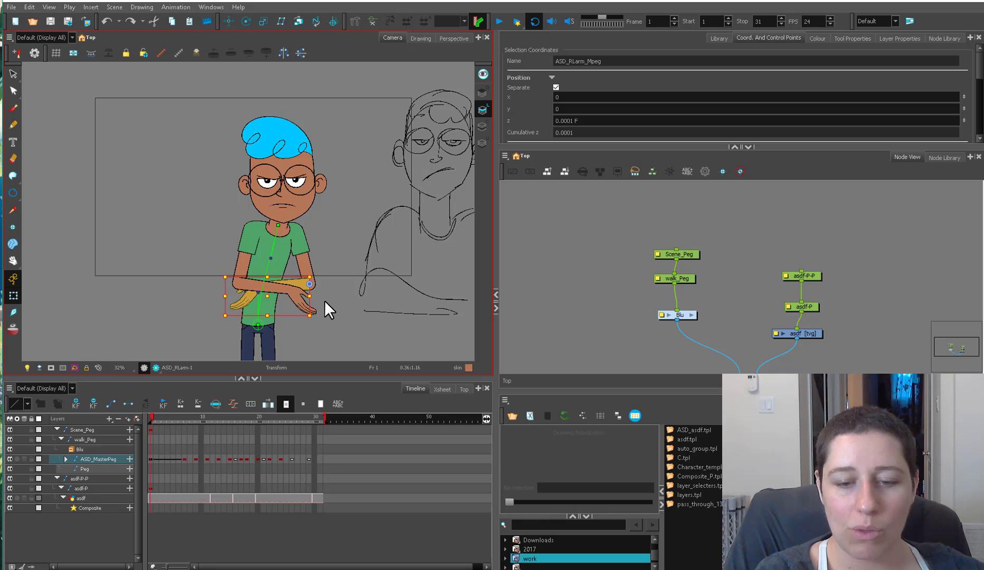
{"action": "mouse_move", "coordinate": [326, 308]}
{"action": "left_mouse_down"}
{"action": "mouse_move", "coordinate": [343, 288]}
{"action": "mouse_move", "coordinate": [331, 297]}
{"action": "left_mouse_up"}
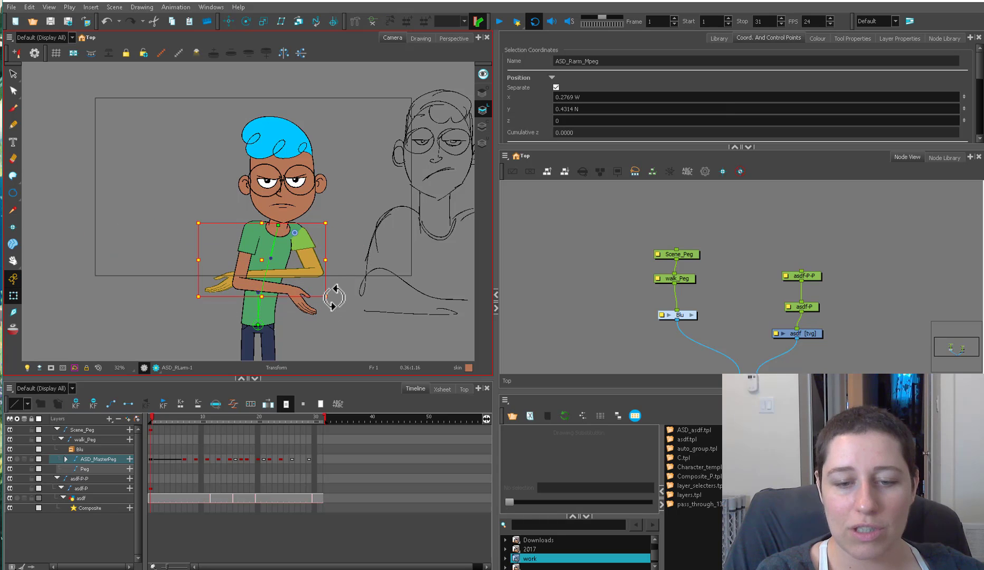
{"action": "key", "text": "ctrl+z"}
Bend the torso sideways with its deformer at frame 1 and rotate the right arm outward through ASD_Rarm_Mpeg
{"action": "left_click_drag", "start_coordinate": [277, 227], "coordinate": [223, 234]}
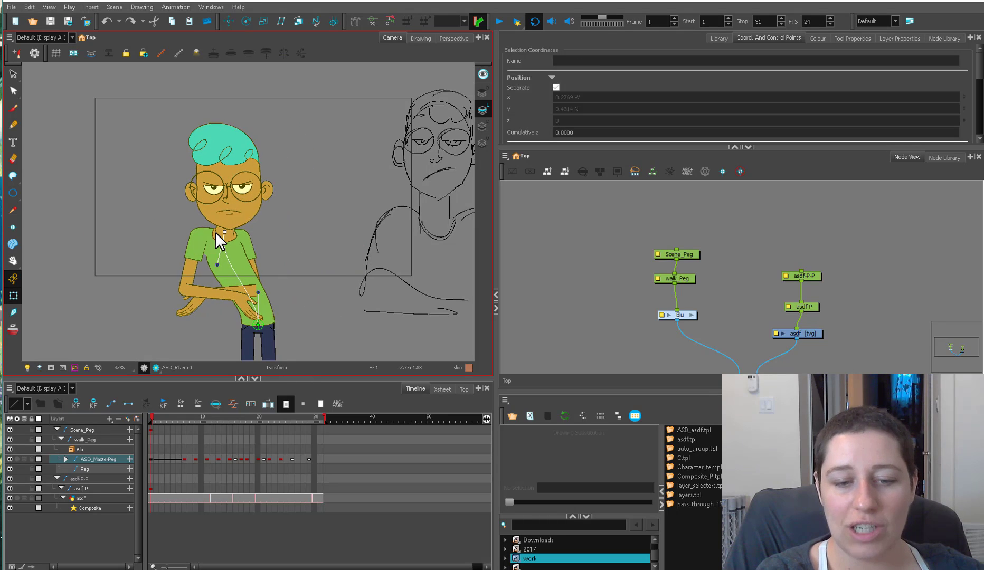
{"action": "left_click", "coordinate": [262, 246]}
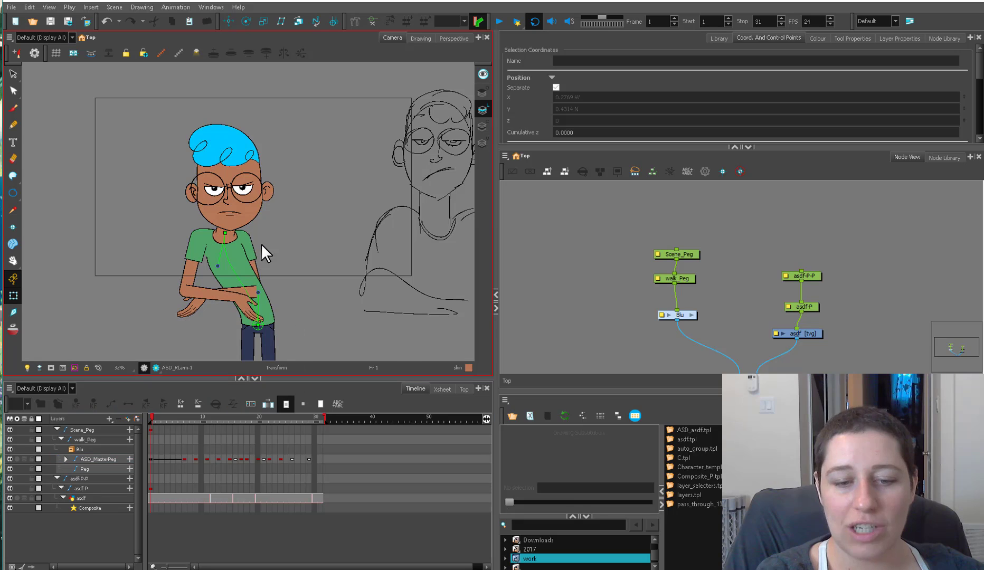
{"action": "left_click", "coordinate": [243, 275]}
{"action": "key", "text": "b"}
{"action": "key", "text": "b"}
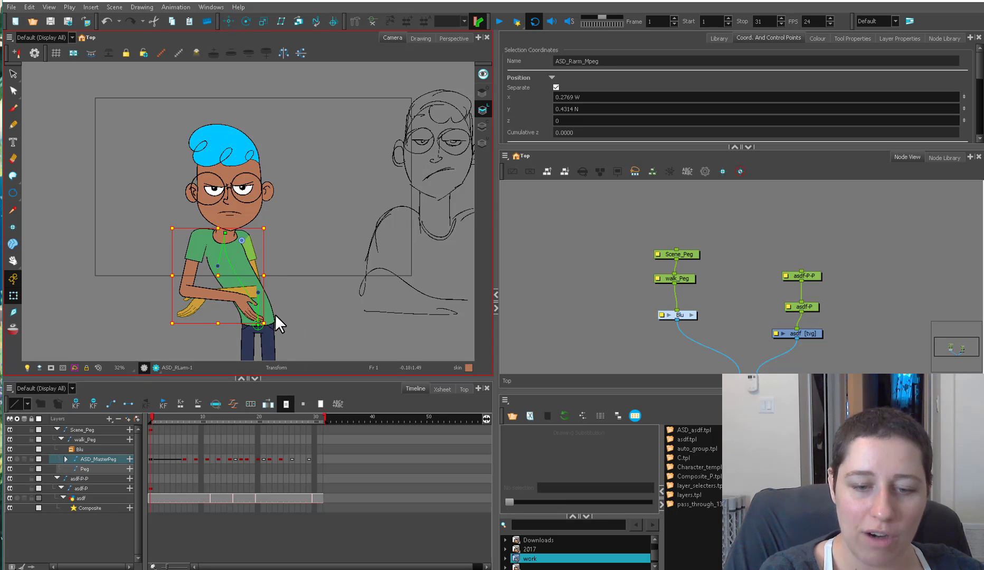
{"action": "left_click_drag", "start_coordinate": [274, 328], "coordinate": [312, 313]}
{"action": "left_click", "coordinate": [267, 287]}
{"action": "key", "text": "b"}
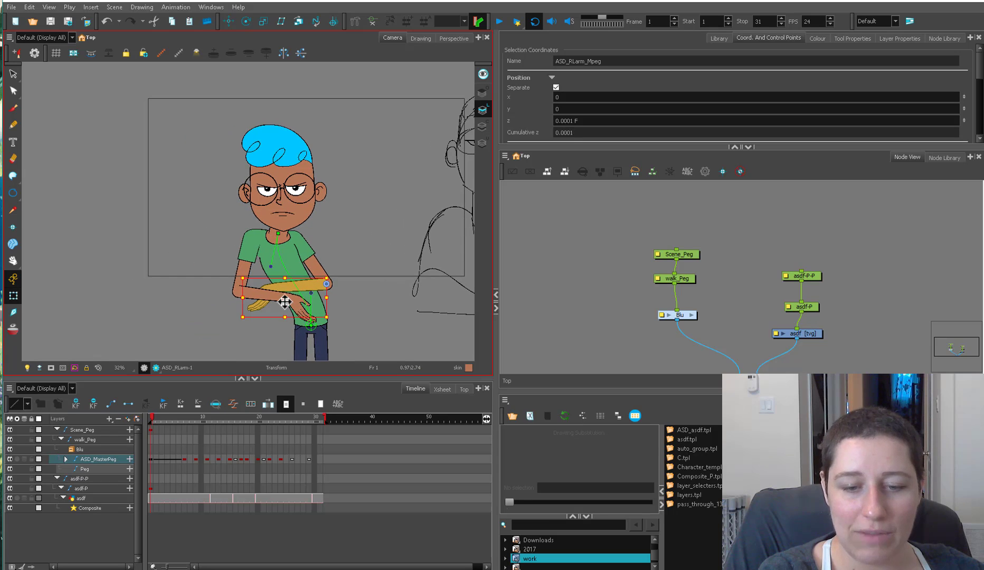
{"action": "key", "text": "b"}
{"action": "left_click", "coordinate": [353, 271]}
{"action": "key", "text": "2"}
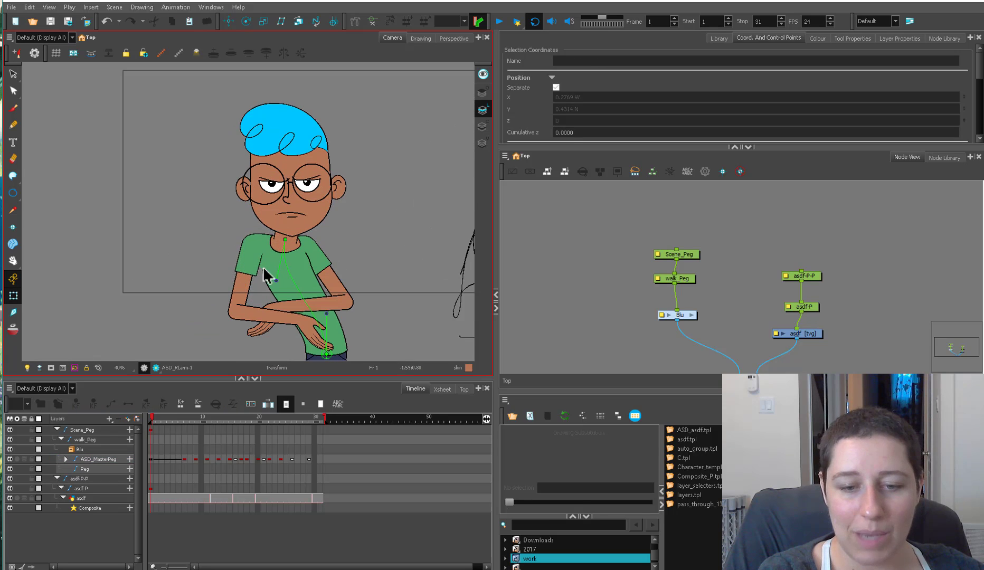
Examine how the ASD_LSleeve and ASD_shoulder pieces fit together on the bent torso
{"action": "left_click", "coordinate": [255, 272]}
{"action": "key", "text": "2"}
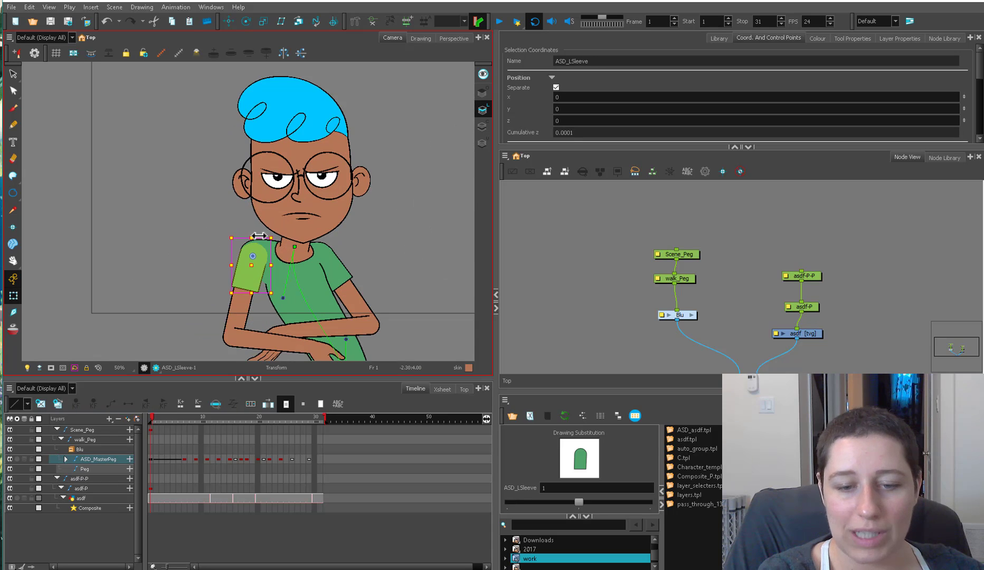
{"action": "left_click", "coordinate": [277, 231]}
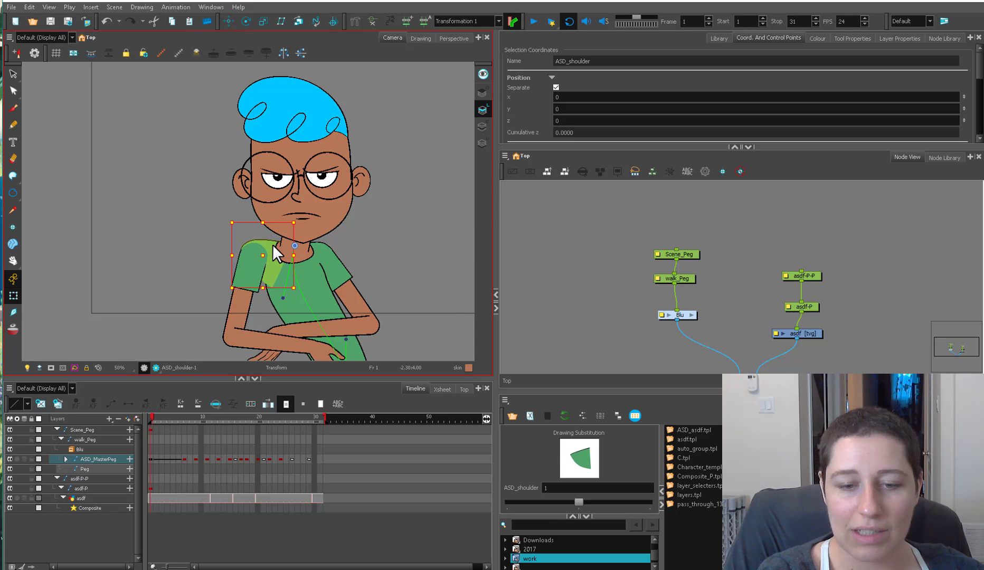
{"action": "key", "text": "1"}
{"action": "key", "text": "1"}
{"action": "left_click_drag", "start_coordinate": [354, 253], "coordinate": [336, 255]}
{"action": "left_click", "coordinate": [328, 261]}
{"action": "left_click_drag", "start_coordinate": [323, 306], "coordinate": [319, 322]}
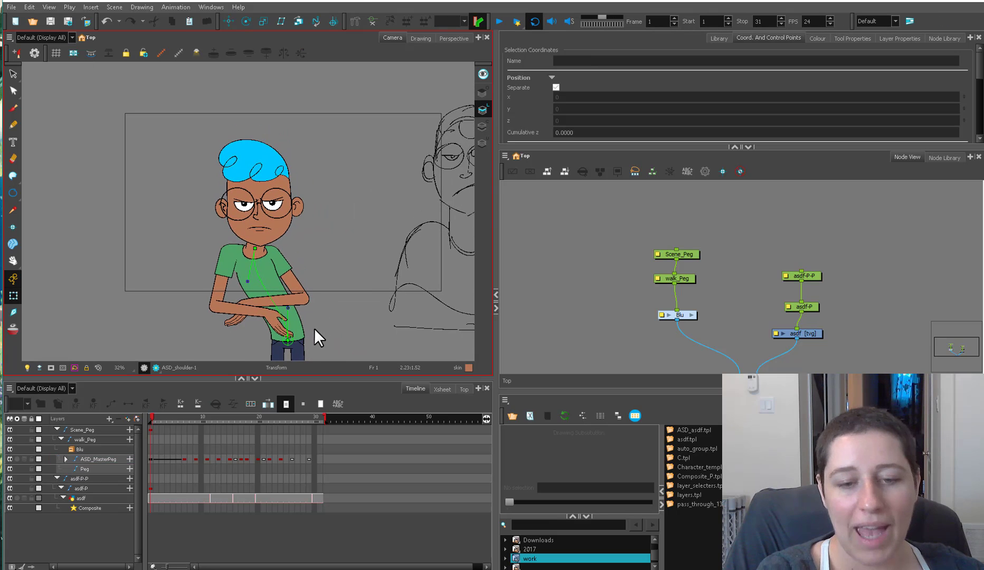
Adjust the left arm's rotation through its parent pegs at frame 1, undoing the excess rotation
{"action": "left_click", "coordinate": [281, 332]}
{"action": "key", "text": "b"}
{"action": "key", "text": "b"}
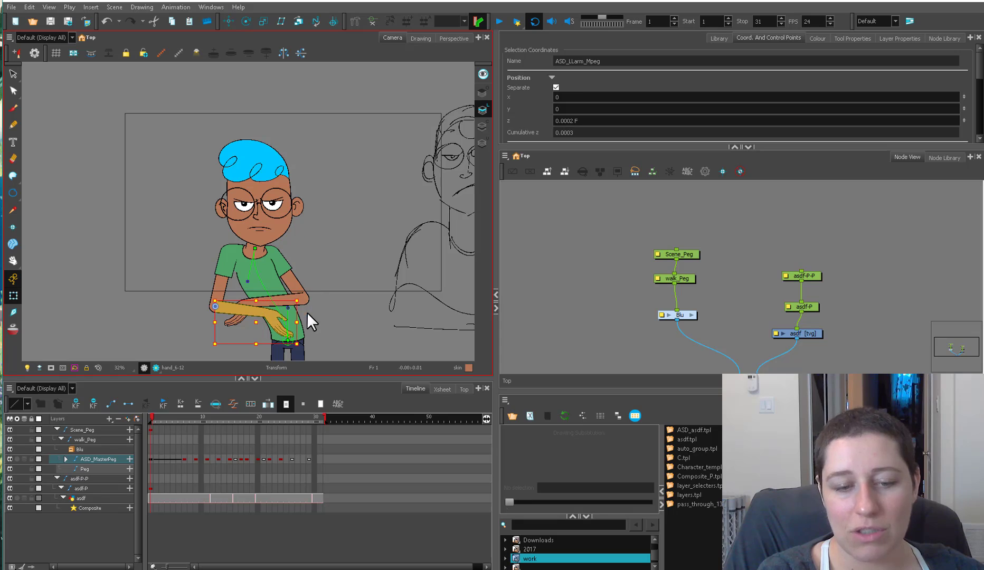
{"action": "left_click_drag", "start_coordinate": [298, 348], "coordinate": [318, 268]}
{"action": "key", "text": "ctrl+z"}
{"action": "key", "text": "ctrl+z"}
{"action": "left_click", "coordinate": [312, 351]}
{"action": "key", "text": "2"}
{"action": "key", "text": "2"}
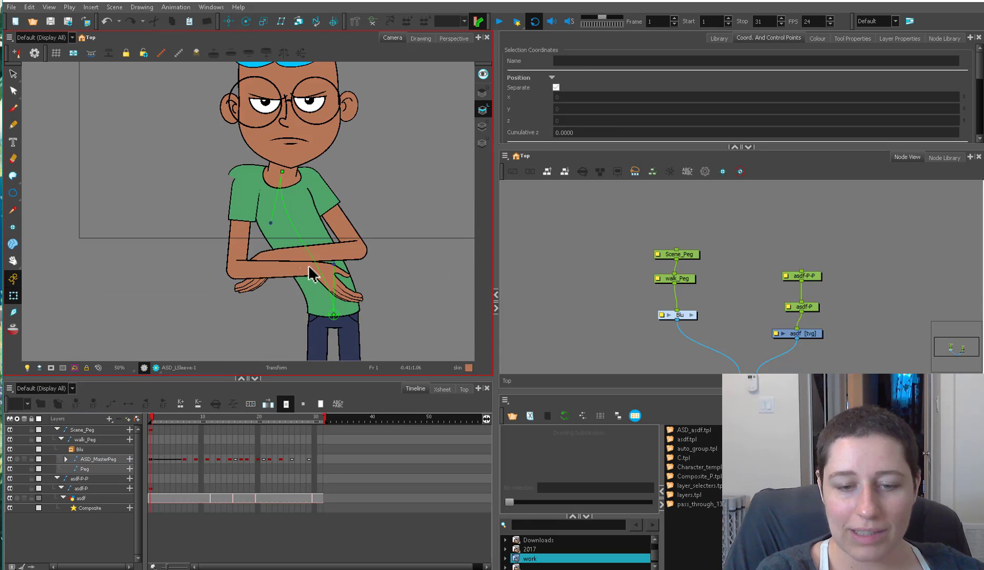
Select the left arm's ASD_Larm_Mpeg peg and examine the arms group in the node network
{"action": "left_click", "coordinate": [349, 272]}
{"action": "key", "text": "b"}
{"action": "key", "text": "b"}
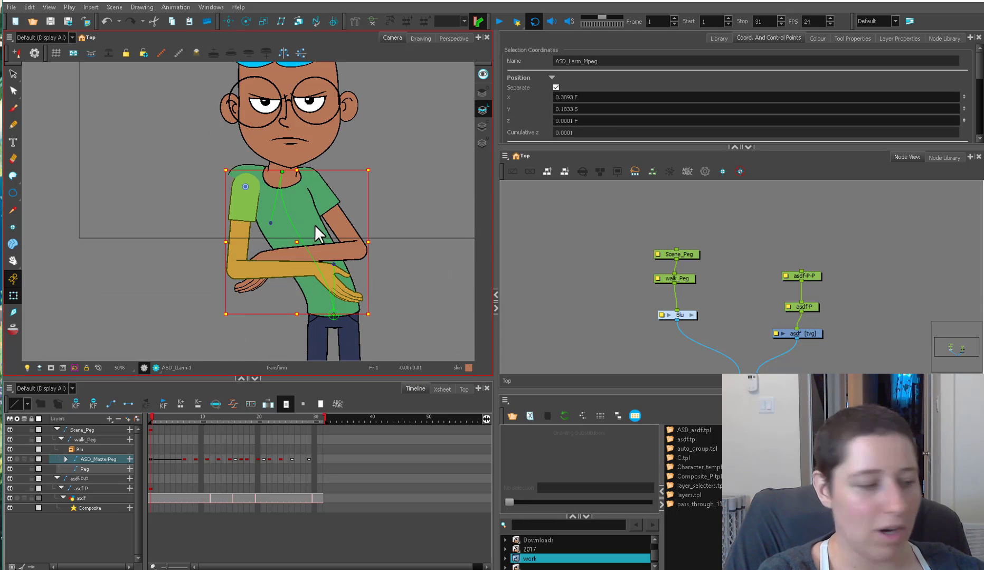
{"action": "key", "text": "o"}
{"action": "left_click_drag", "start_coordinate": [857, 263], "coordinate": [823, 261]}
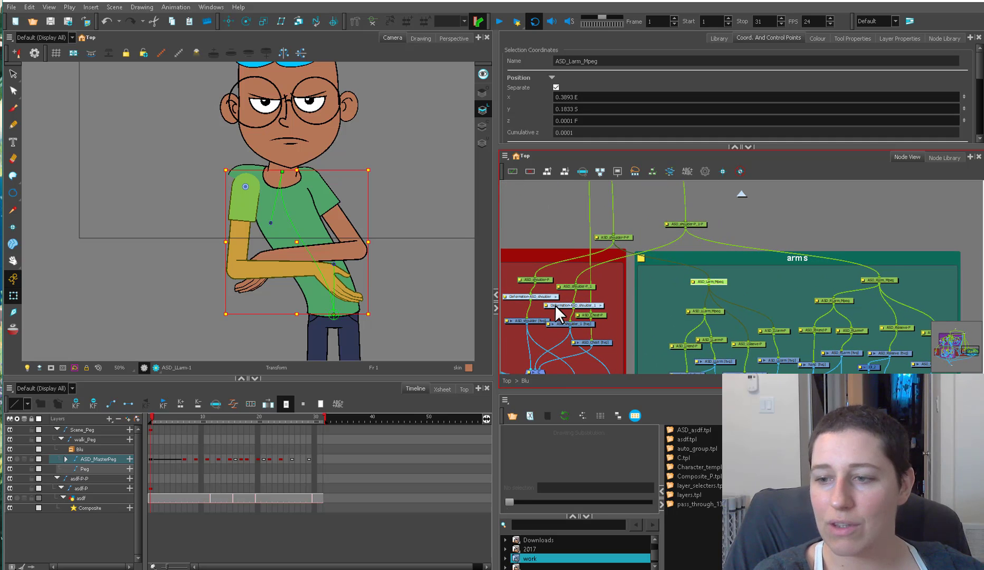
{"action": "left_click_drag", "start_coordinate": [736, 280], "coordinate": [669, 245]}
{"action": "key", "text": "2"}
{"action": "left_click_drag", "start_coordinate": [844, 266], "coordinate": [723, 219]}
Try to rotate the right arm with its individual hand, forearm, sleeve and upper arm pegs selected together, and undo it
{"action": "left_click", "coordinate": [630, 251]}
{"action": "left_click", "coordinate": [671, 253], "text": "shift"}
{"action": "left_click", "coordinate": [723, 249], "text": "shift"}
{"action": "left_click", "coordinate": [778, 255], "text": "shift"}
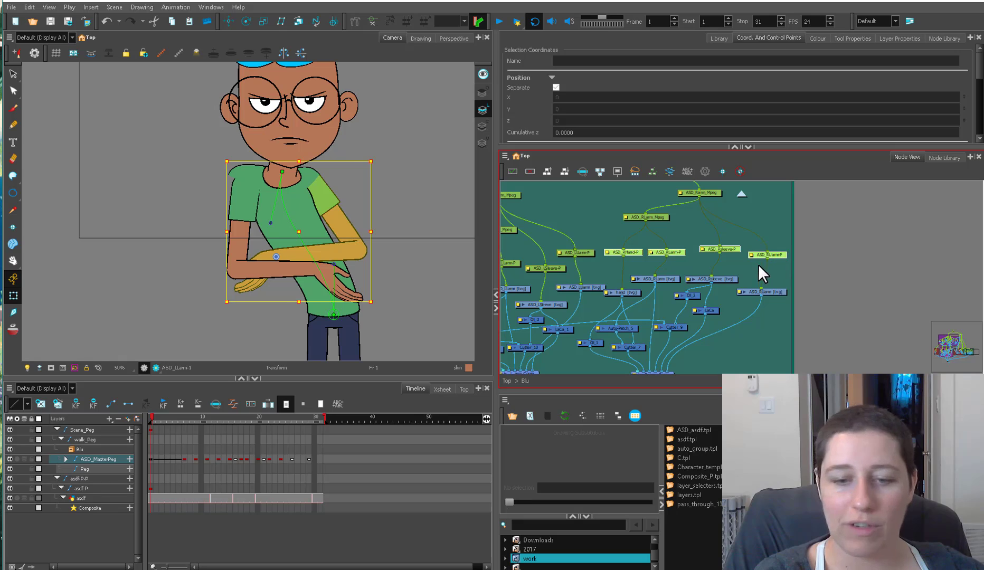
{"action": "left_click_drag", "start_coordinate": [342, 253], "coordinate": [270, 255]}
{"action": "left_click_drag", "start_coordinate": [377, 158], "coordinate": [361, 210]}
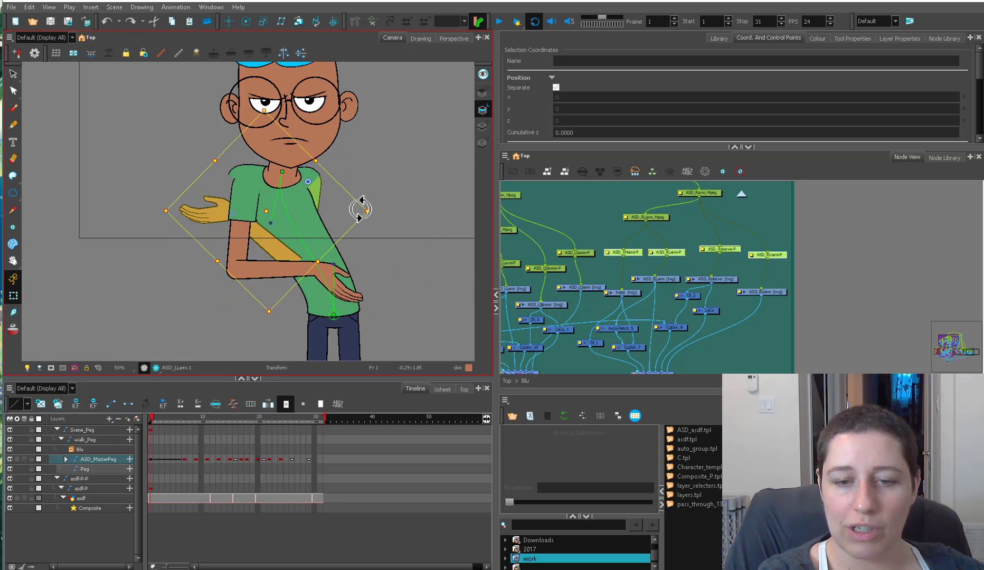
{"action": "key", "text": "ctrl+z"}
{"action": "key", "text": "Escape"}
Rotate the right forearm and hand down together, and swing them outward from the elbow through the ASD_RLarm_Mpeg peg
{"action": "left_click", "coordinate": [333, 251]}
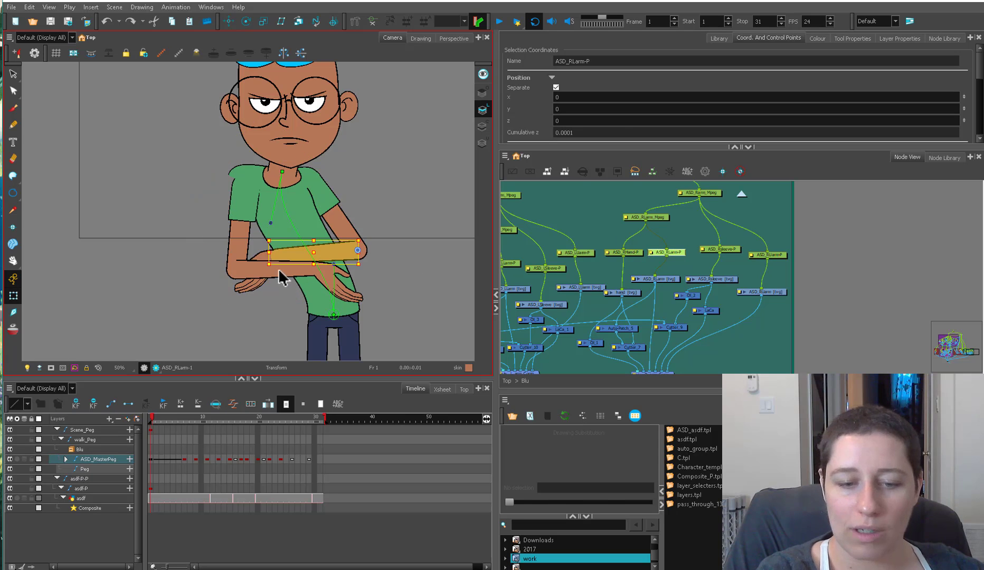
{"action": "left_click", "coordinate": [251, 282], "text": "shift"}
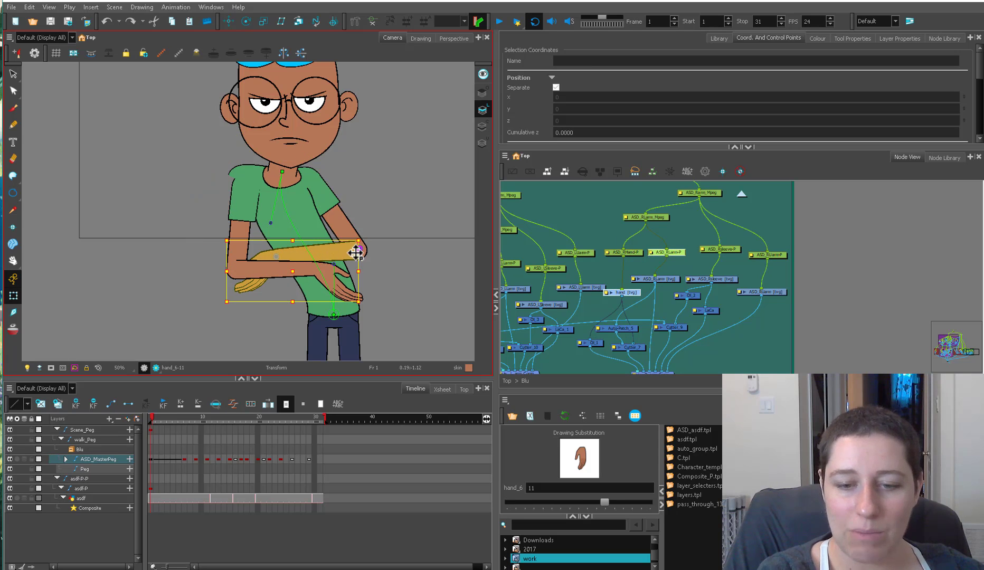
{"action": "left_click_drag", "start_coordinate": [364, 307], "coordinate": [413, 287]}
{"action": "left_click", "coordinate": [668, 226]}
{"action": "left_click", "coordinate": [652, 218]}
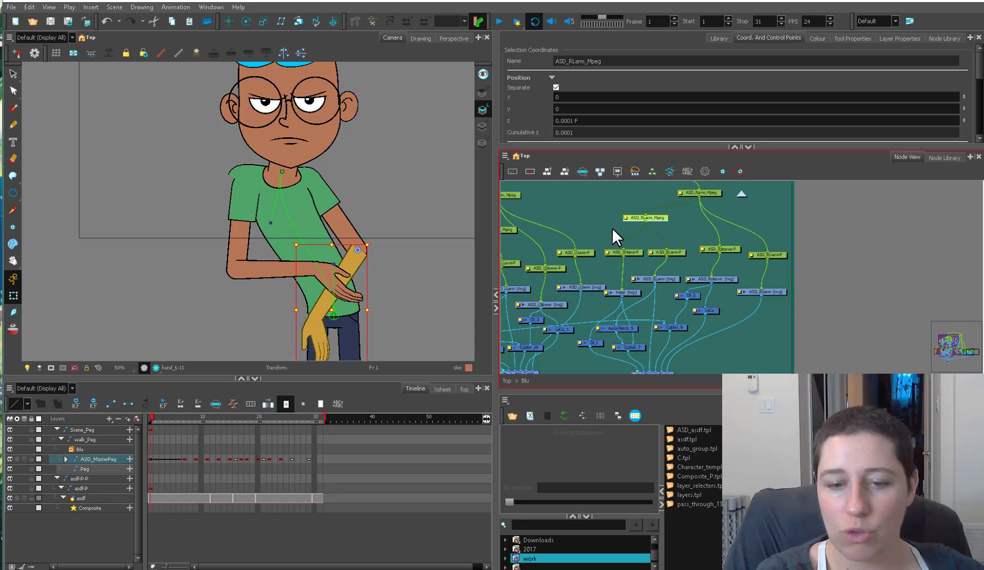
{"action": "left_click_drag", "start_coordinate": [370, 244], "coordinate": [367, 206]}
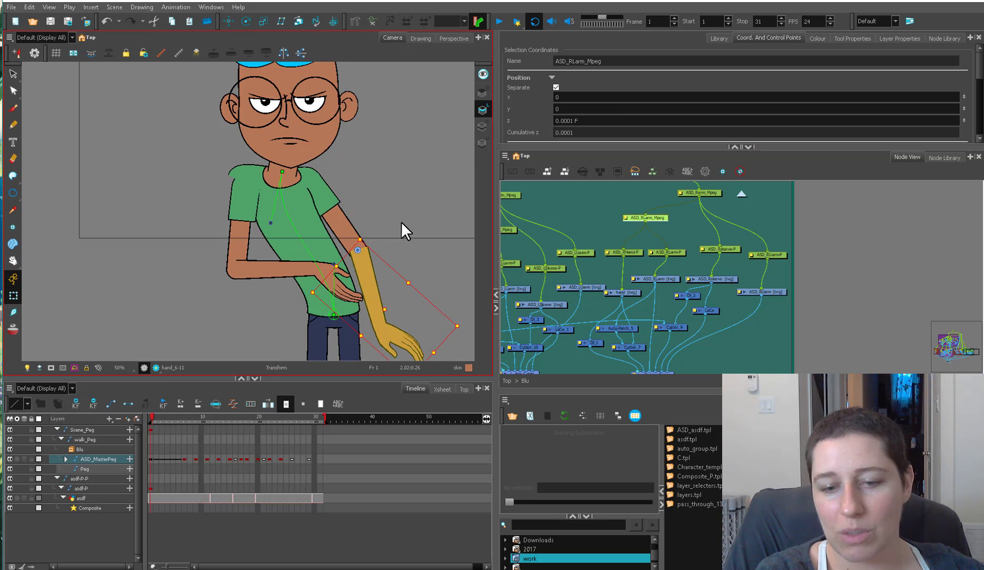
{"action": "left_click", "coordinate": [402, 222]}
Reposition the right forearm slightly at the elbow so that its outline lines up with the upper arm
{"action": "left_click_drag", "start_coordinate": [418, 276], "coordinate": [359, 253]}
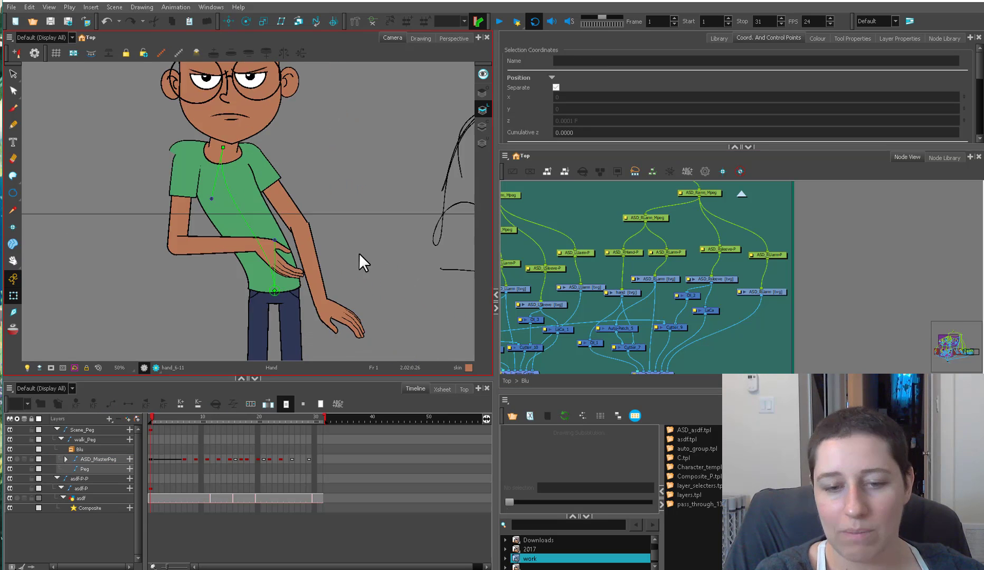
{"action": "scroll", "coordinate": [359, 252], "scroll_direction": "up", "scroll_amount": 3}
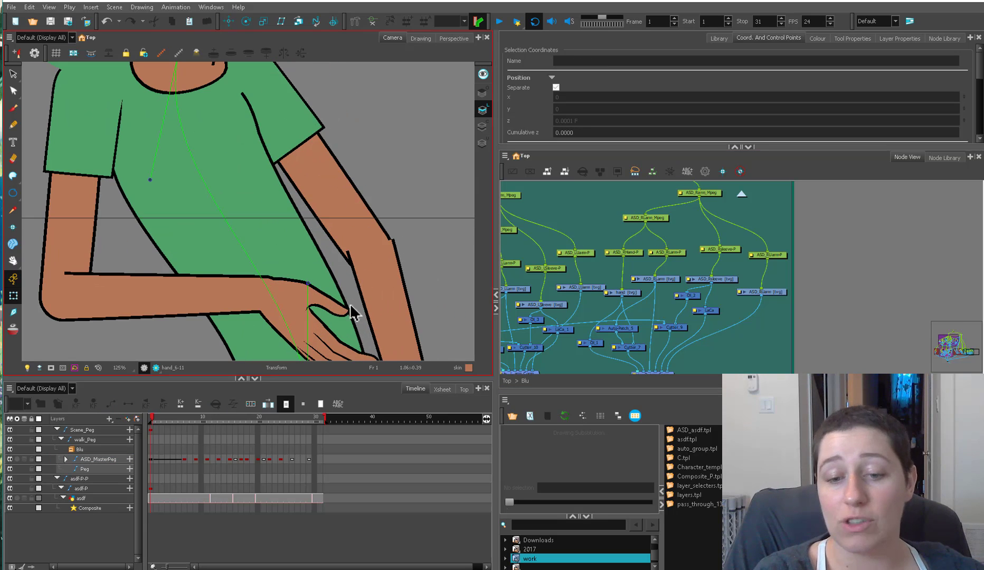
{"action": "left_click", "coordinate": [390, 286]}
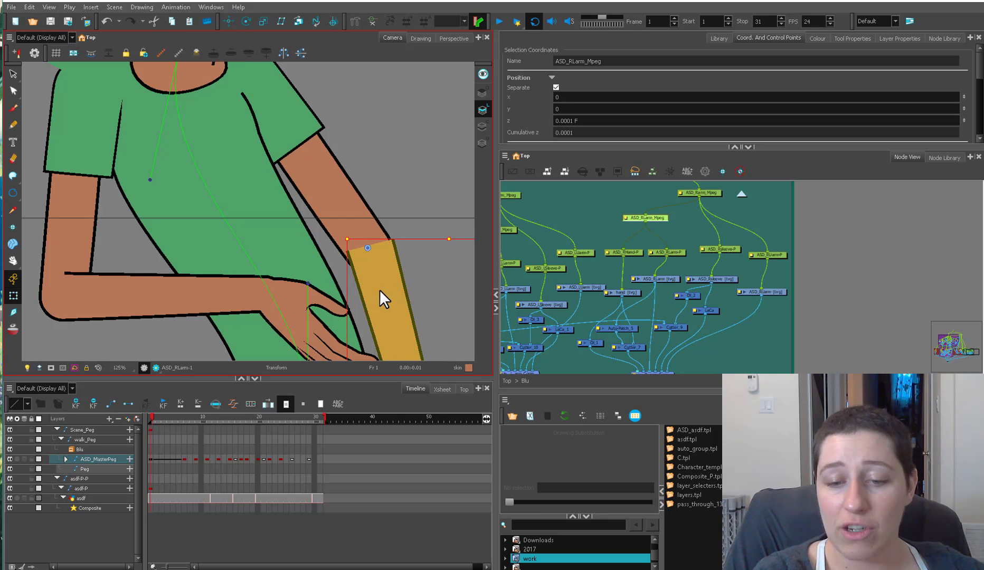
{"action": "left_click", "coordinate": [320, 215]}
{"action": "left_click", "coordinate": [391, 289]}
{"action": "left_click_drag", "start_coordinate": [390, 290], "coordinate": [385, 288]}
{"action": "key", "text": "1"}
{"action": "key", "text": "1"}
{"action": "left_click", "coordinate": [421, 258]}
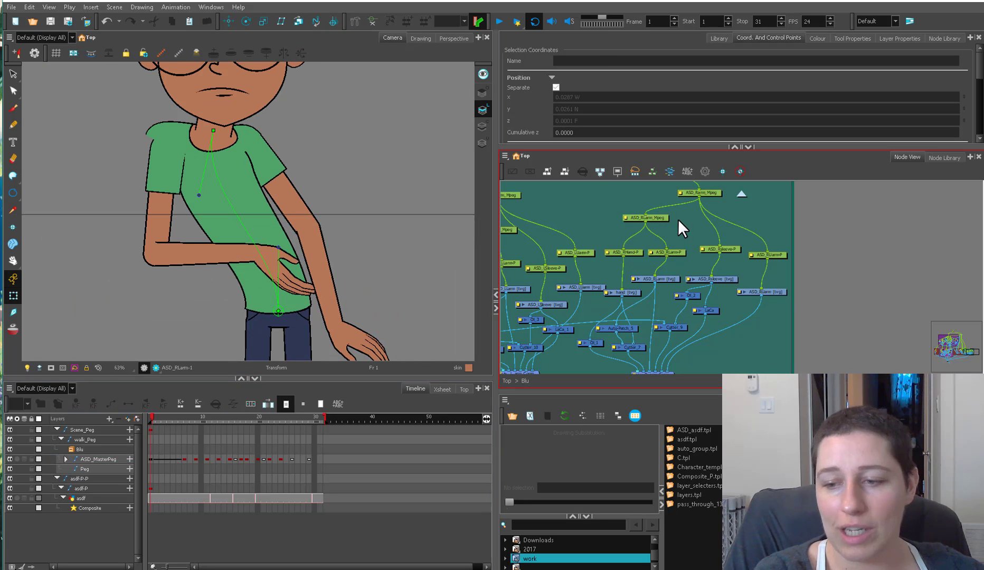
Rotate the individual right hand and forearm pegs together to fold the forearm behind the torso, and inspect the elbow joint
{"action": "left_click_drag", "start_coordinate": [685, 214], "coordinate": [645, 254]}
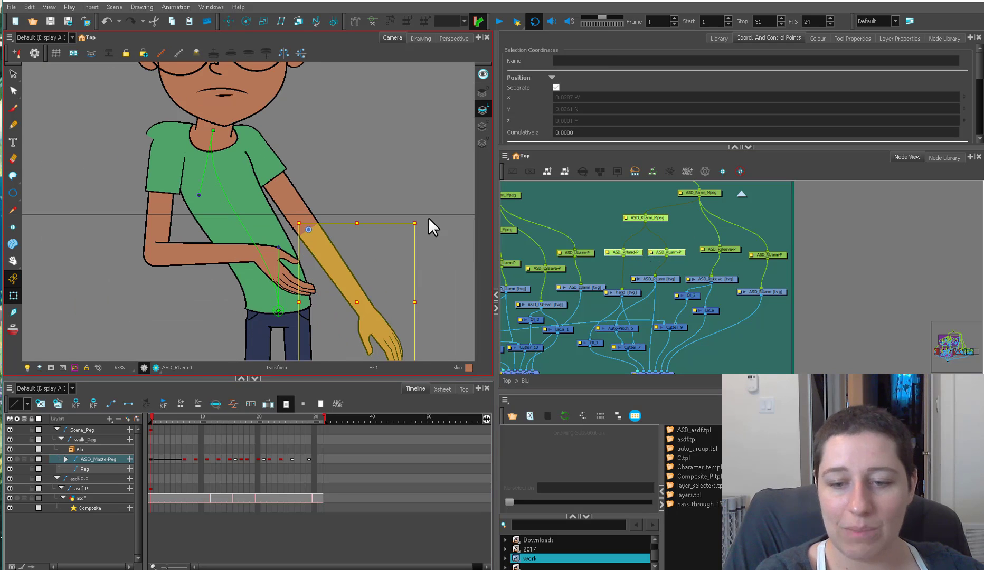
{"action": "left_click_drag", "start_coordinate": [428, 218], "coordinate": [312, 315]}
{"action": "left_click", "coordinate": [326, 327]}
{"action": "key", "text": "2"}
{"action": "key", "text": "2"}
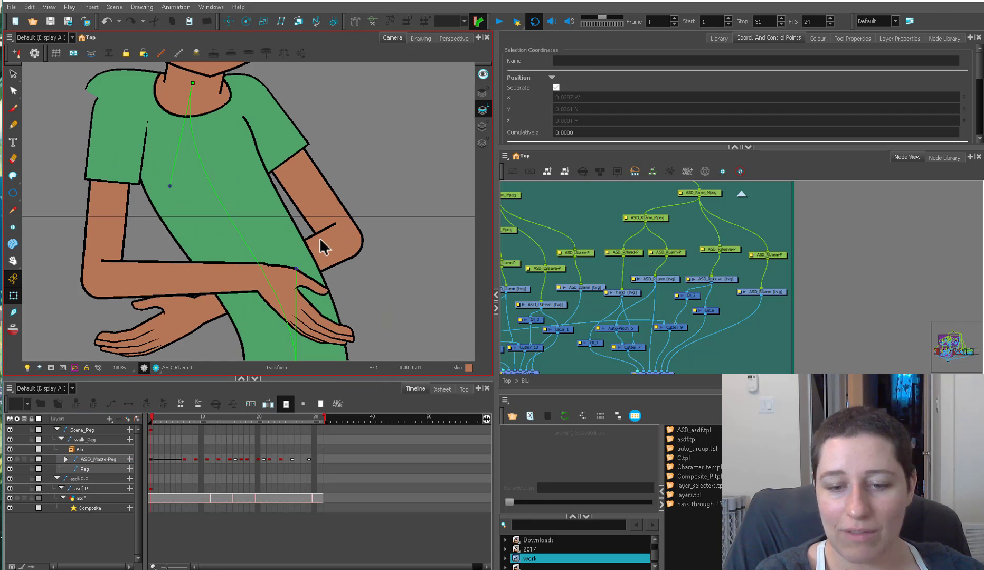
{"action": "left_click", "coordinate": [304, 239]}
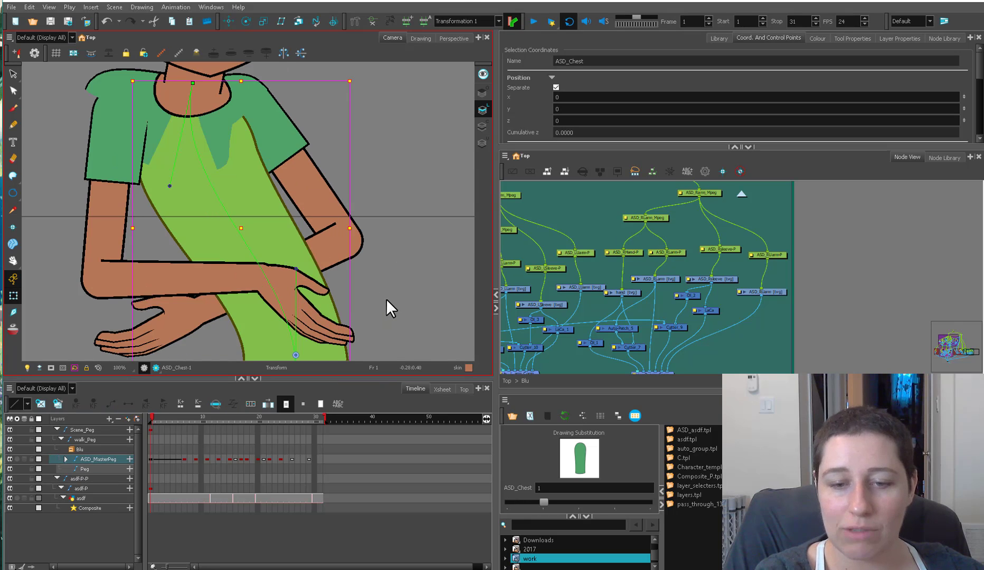
{"action": "left_click", "coordinate": [378, 305]}
{"action": "key", "text": "1"}
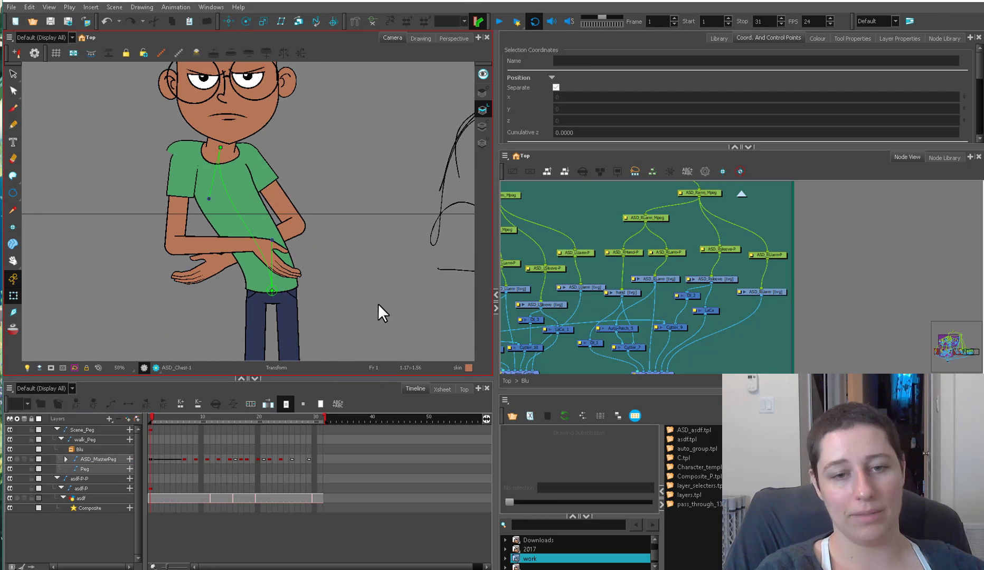